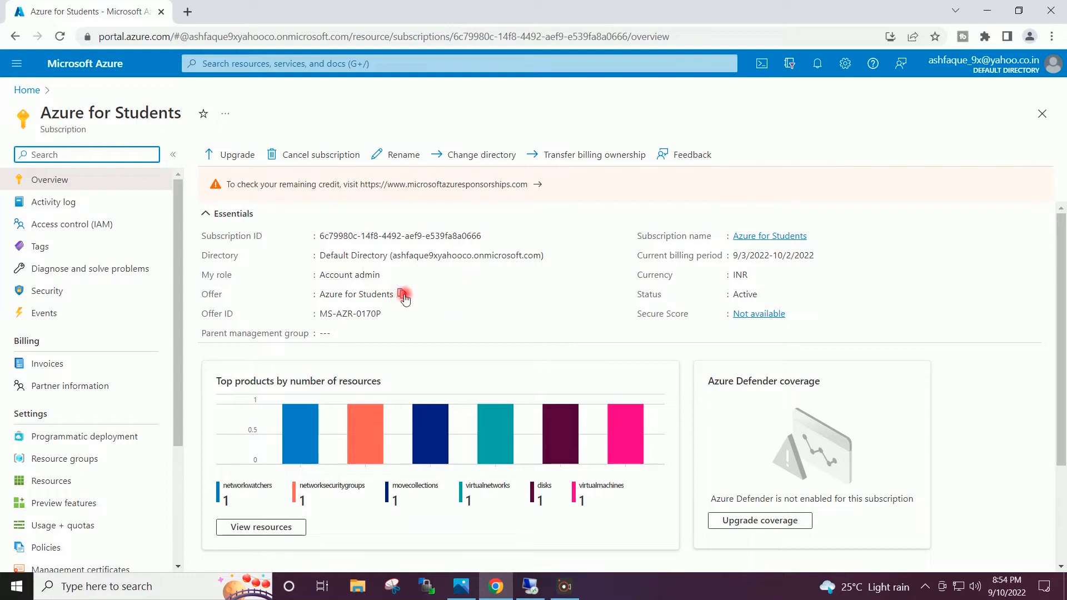
- Go back to Home and open the VirtualTechbox-RG-VNet overview (10.4.0.0/16, Central India)
drag(320, 294, 395, 300)
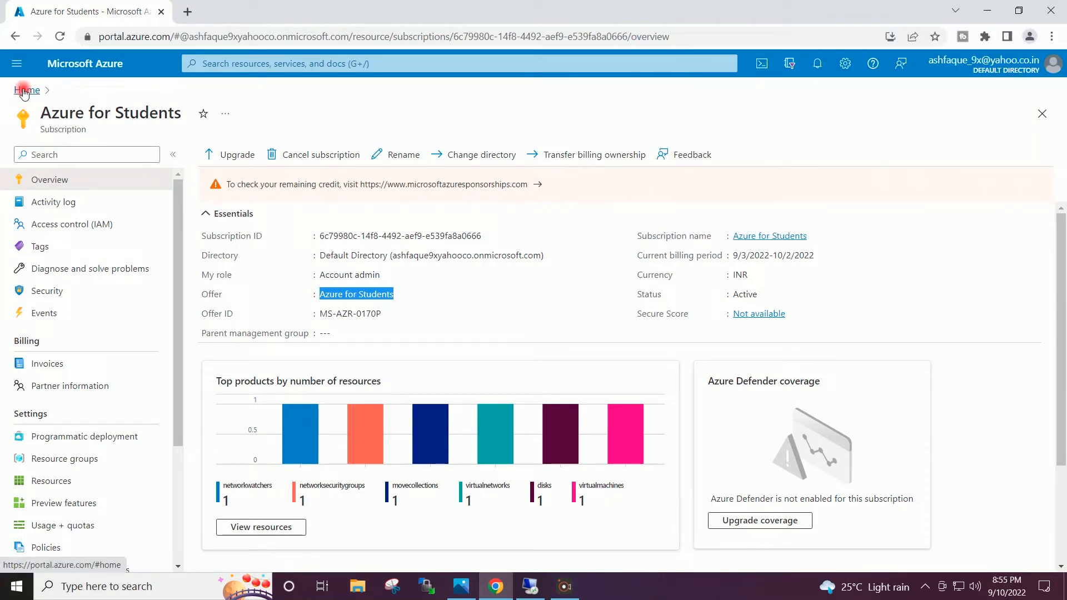
click(24, 91)
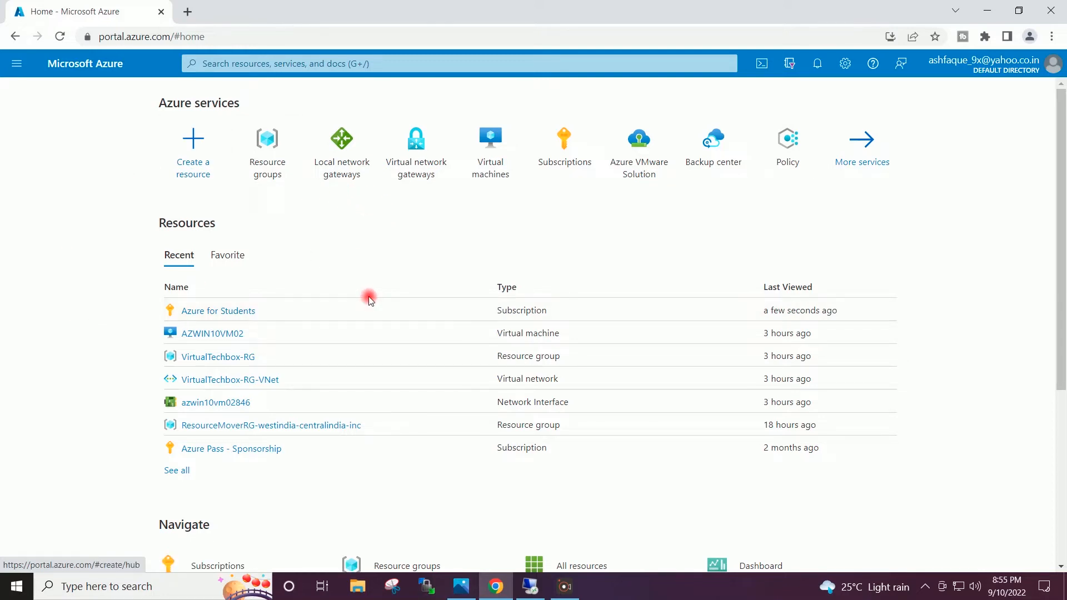
click(210, 381)
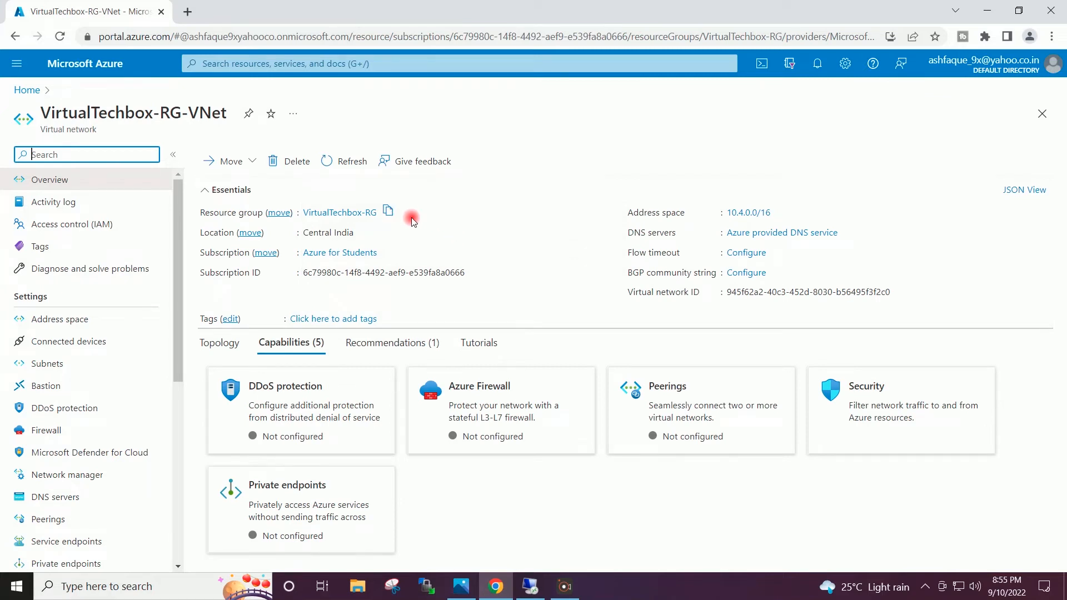
drag(225, 113, 38, 113)
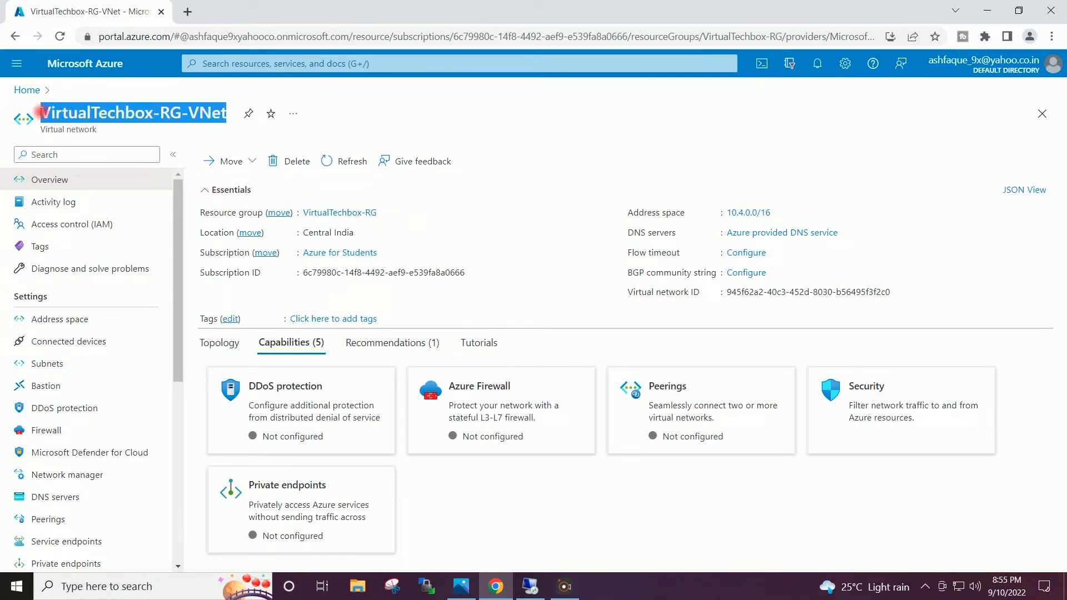
click(78, 113)
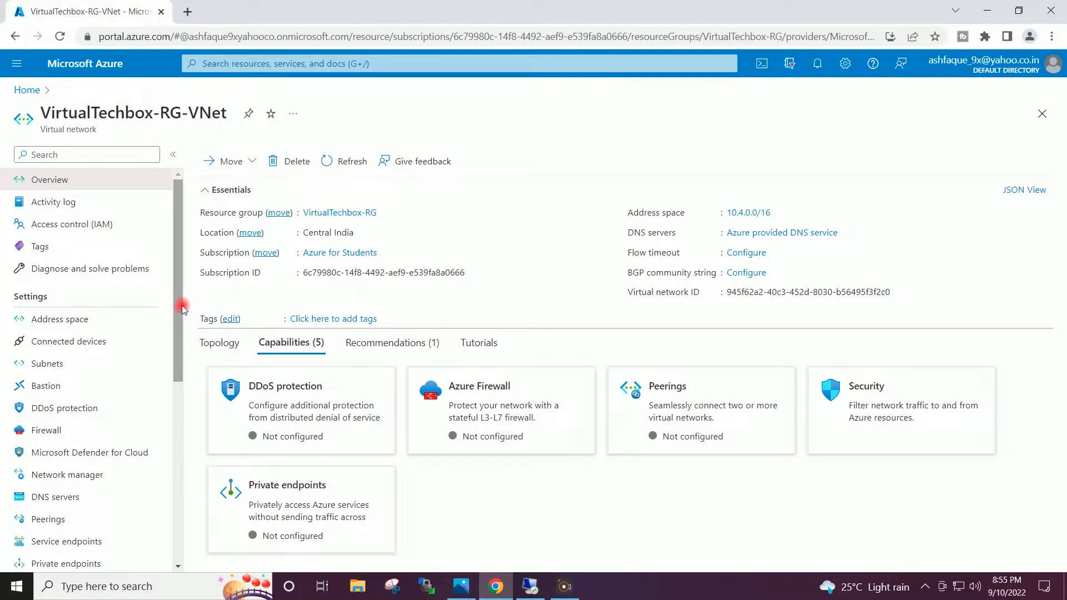
- Inspect the VirtualTechbox-Sub subnet (10.4.5.0/24) without changes, then go back to Home
click(76, 364)
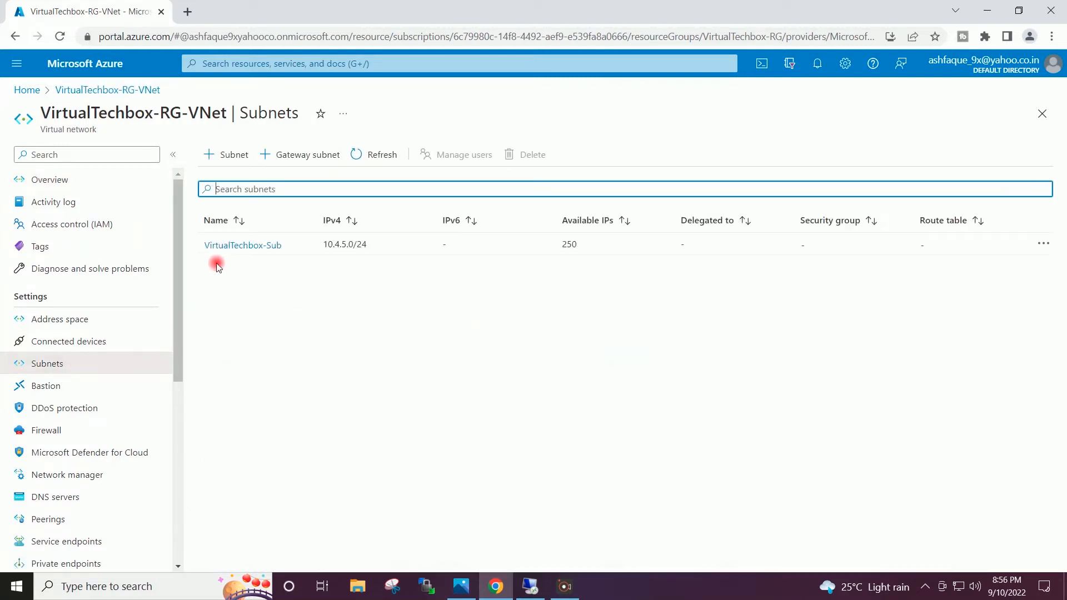
click(256, 247)
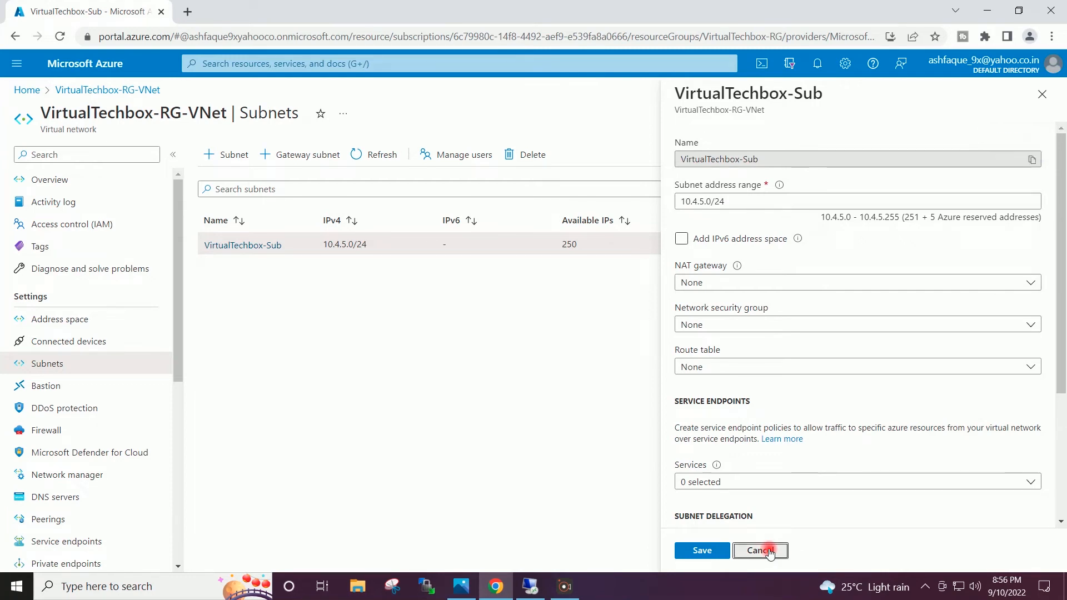
click(769, 551)
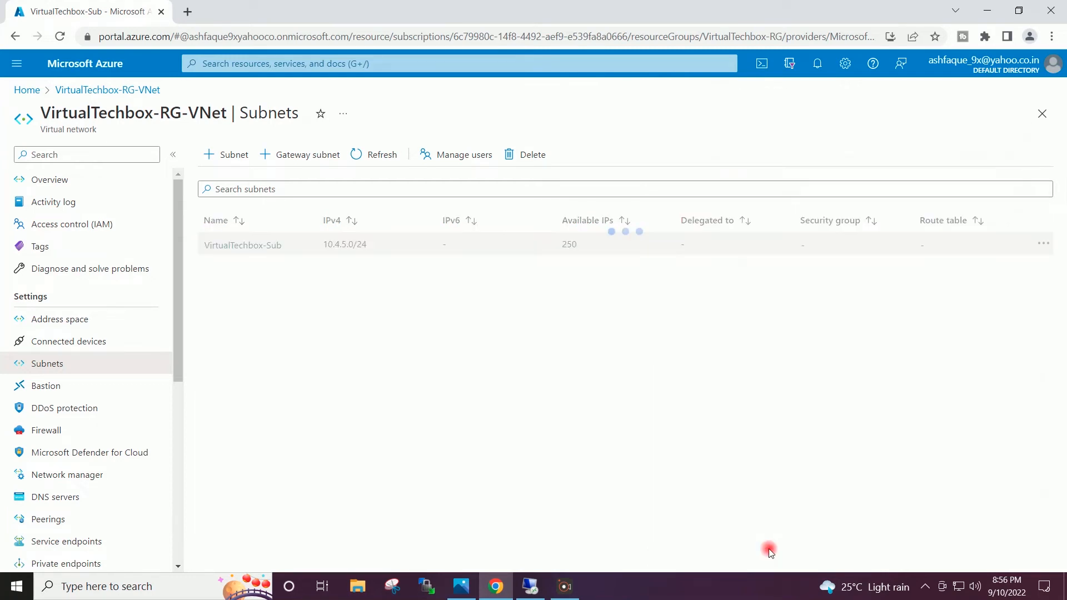
click(30, 90)
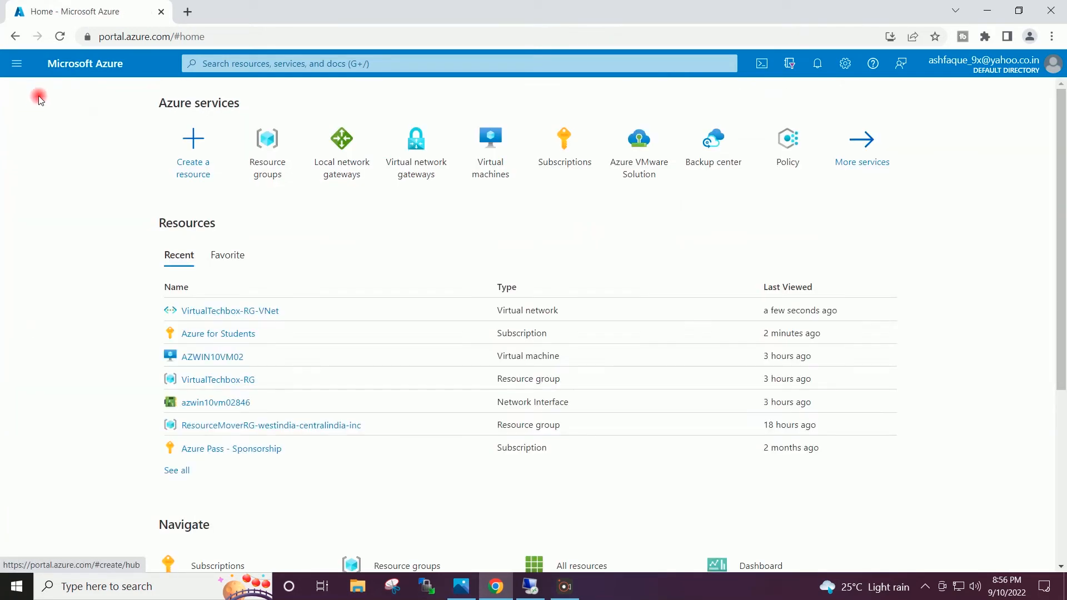
- Check AZWIN10VM02's private IP 10.4.5.4 and Windows-10 offer, then minimize the browser
click(489, 151)
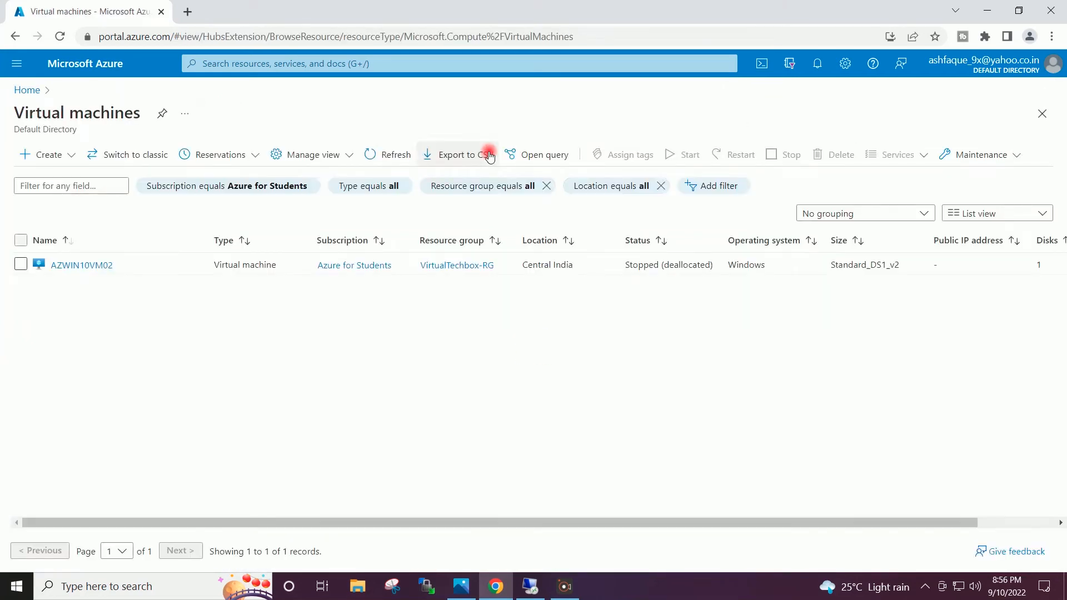
click(83, 266)
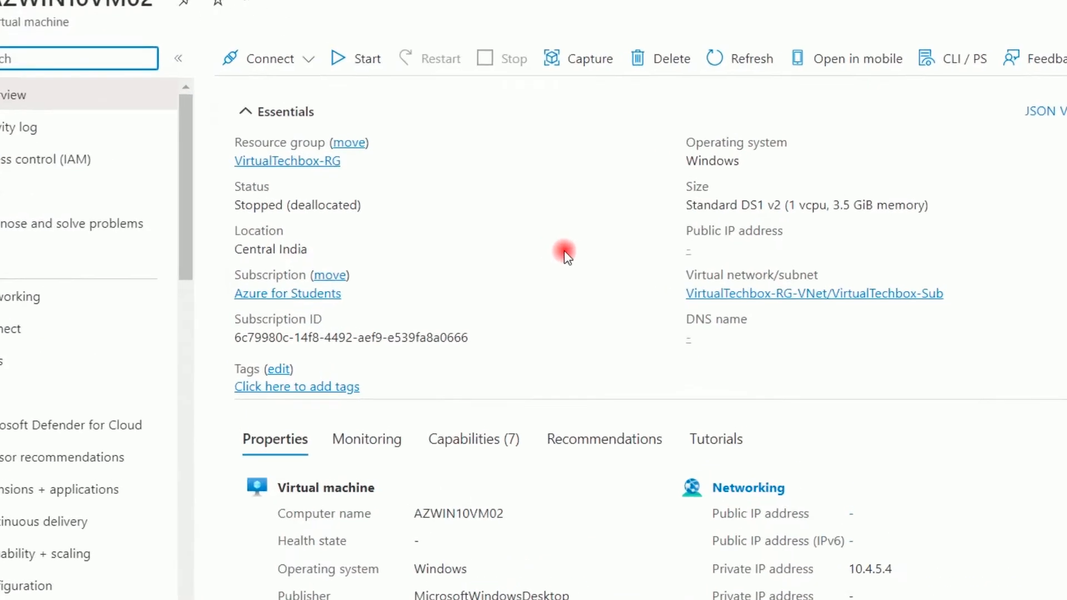
scroll(565, 252, down, 3)
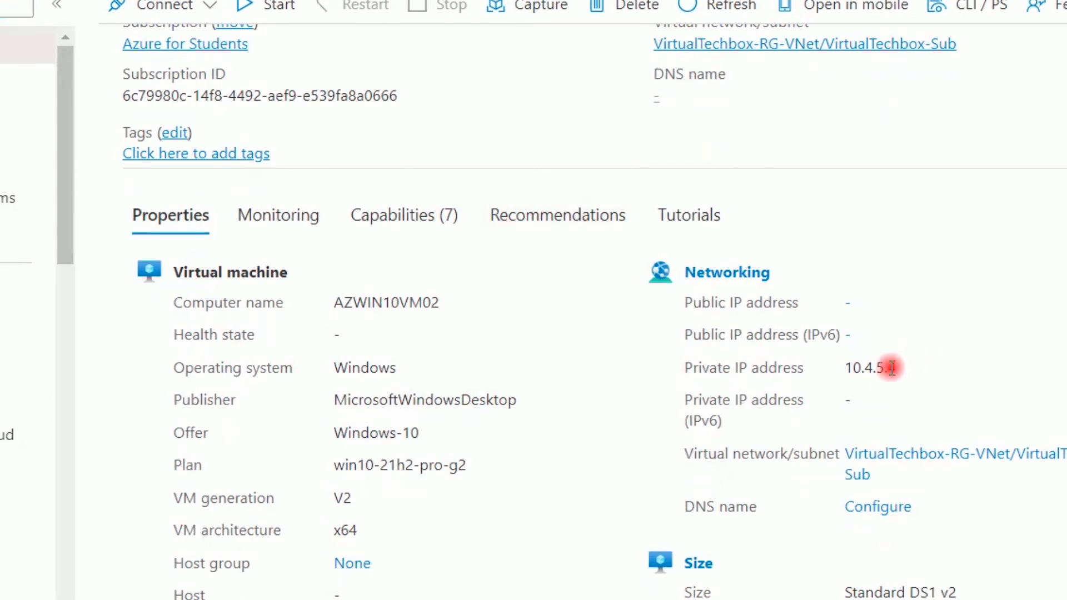
drag(891, 368, 838, 371)
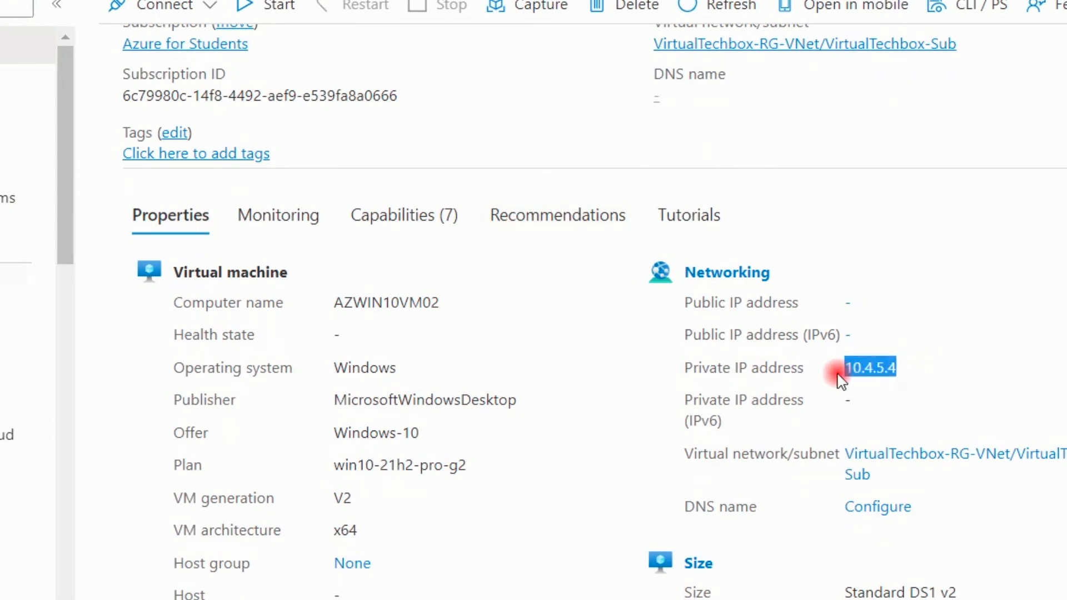
click(981, 378)
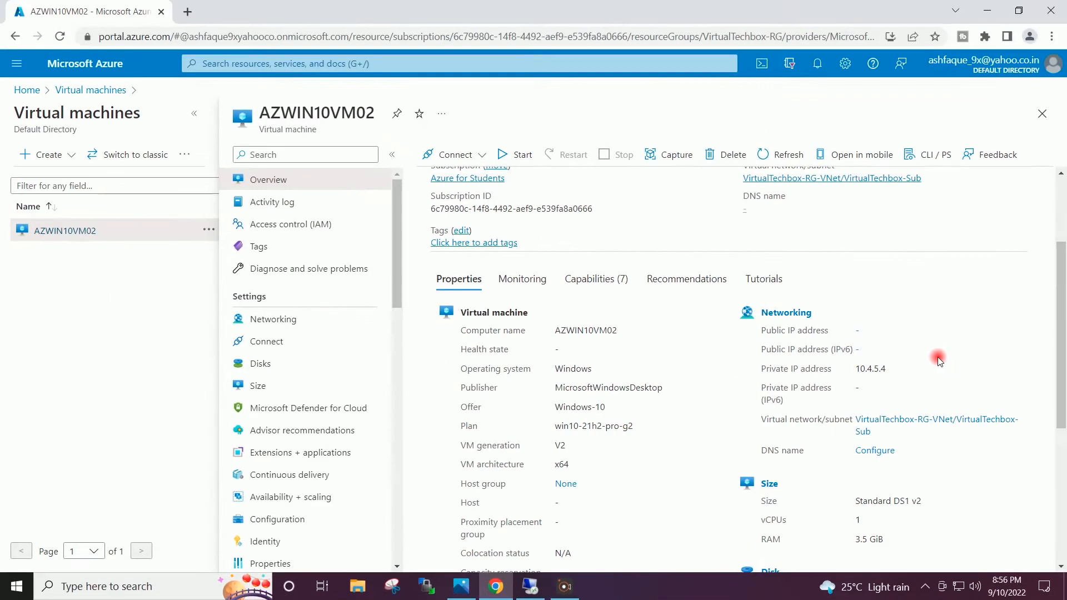
scroll(938, 357, up, 3)
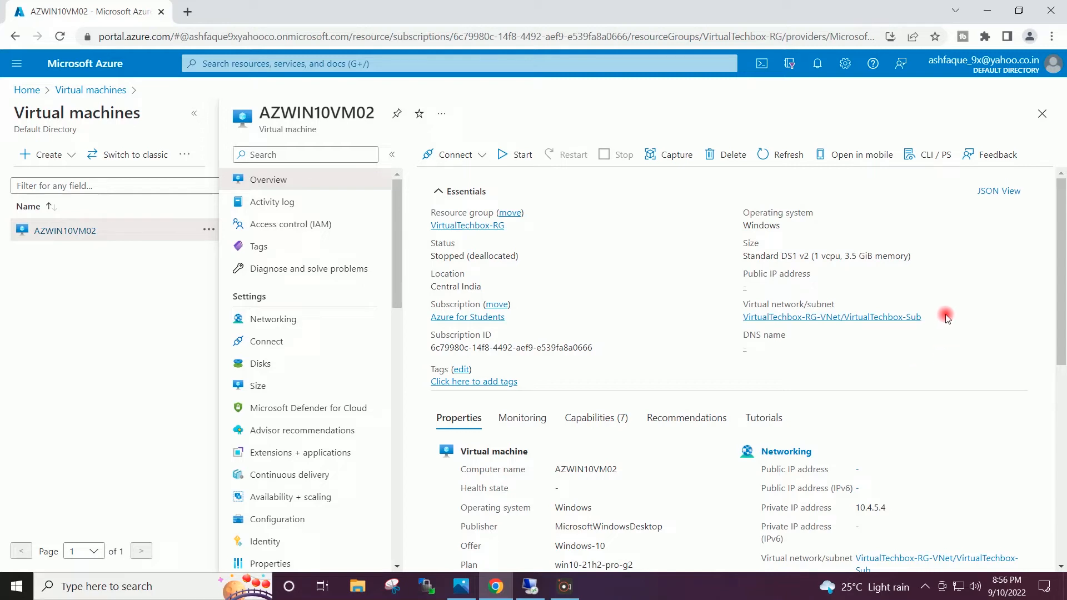
scroll(778, 356, down, 1)
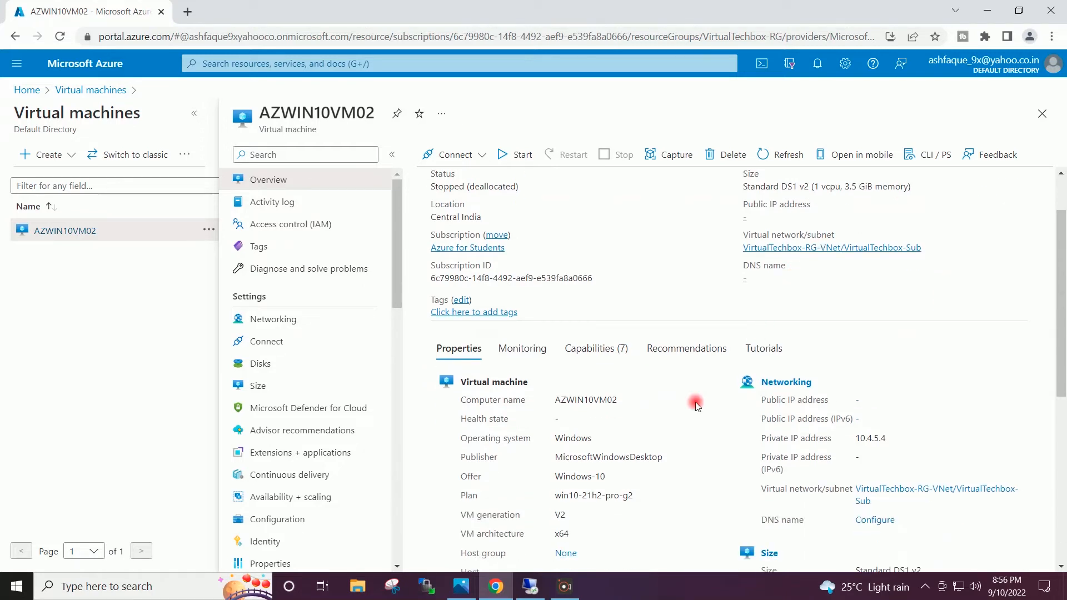
drag(625, 481, 535, 479)
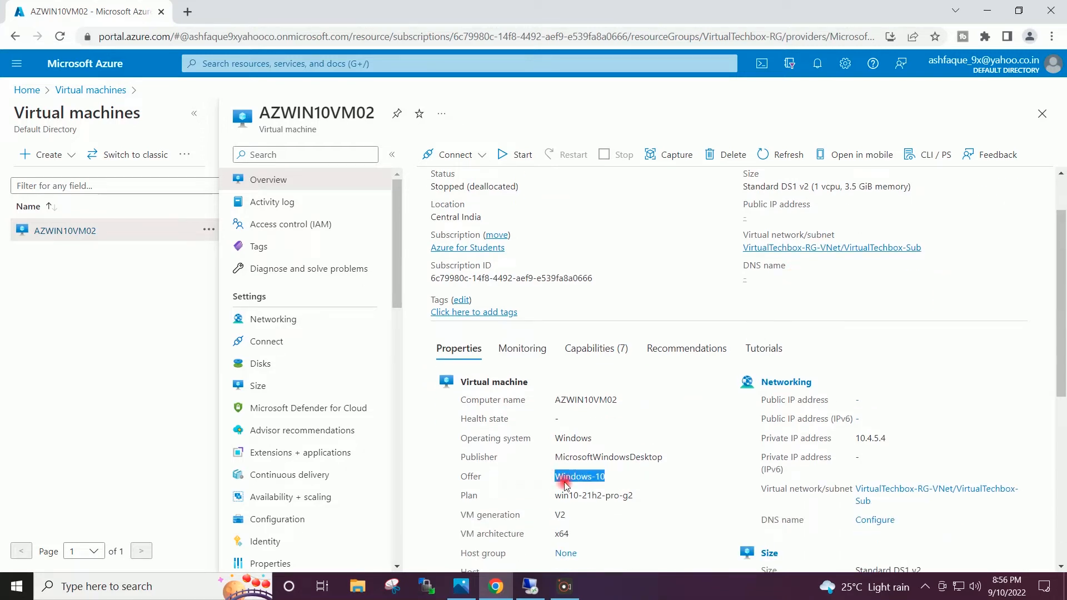
click(673, 472)
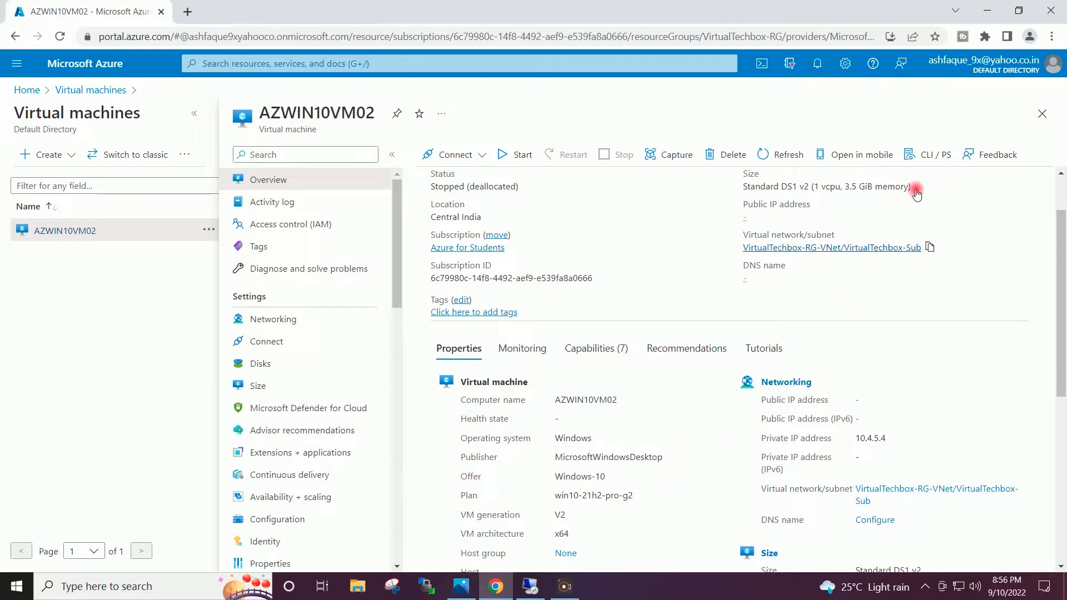
click(987, 11)
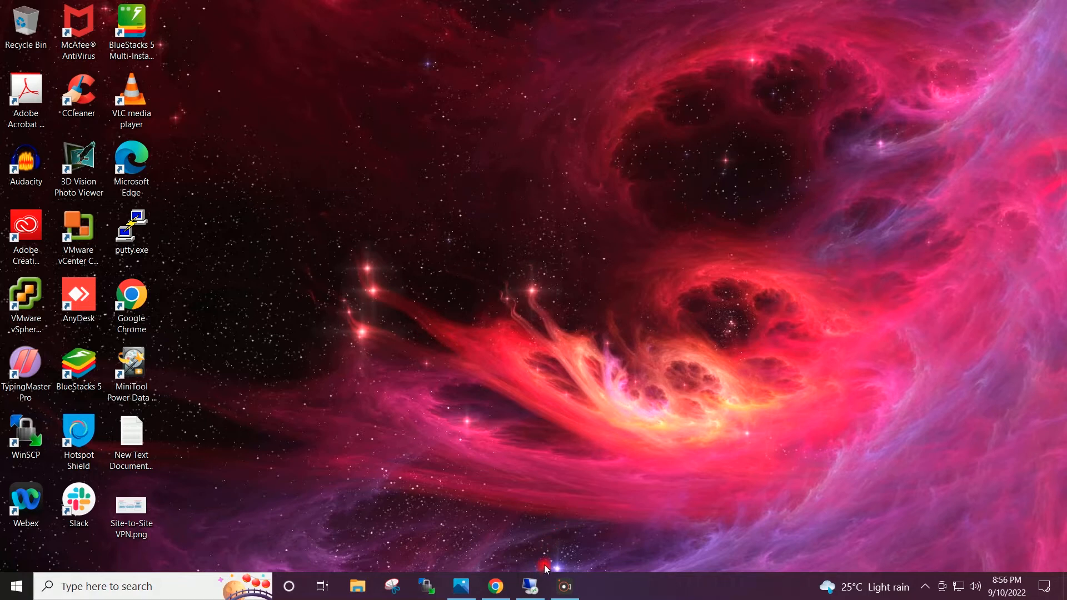
- Bring up the 192.168.0.151 remote session and check the server version with winver
mouse_move(531, 589)
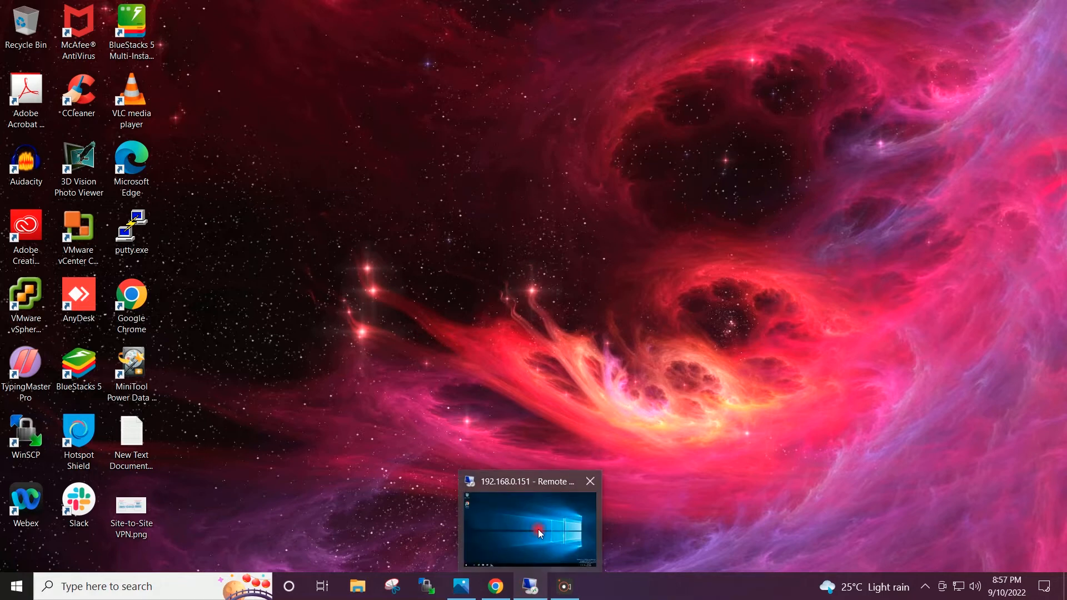
click(523, 528)
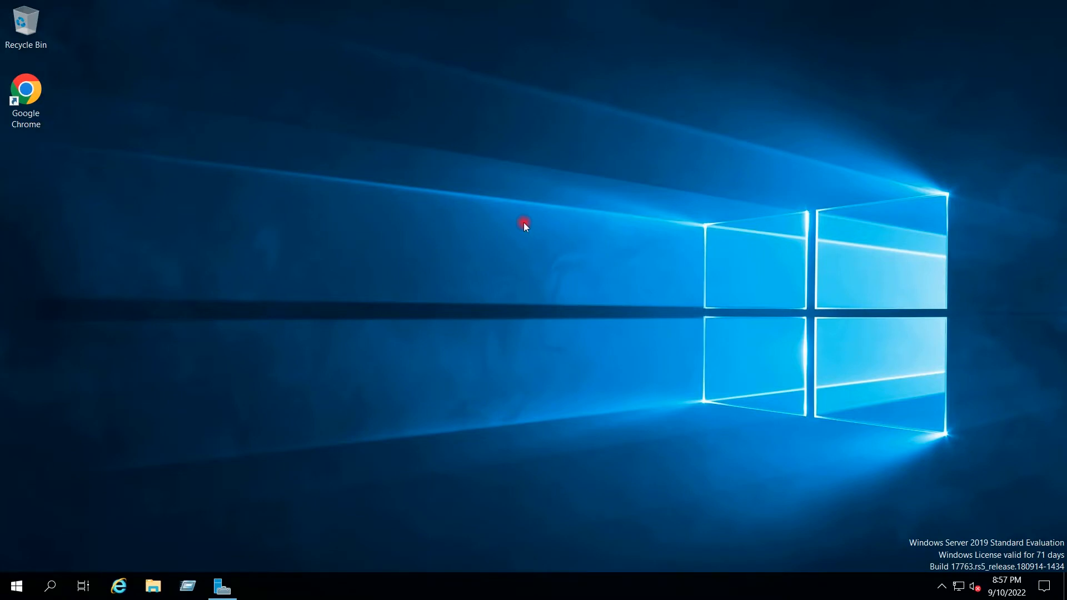
click(188, 586)
text(winver)
key(Return)
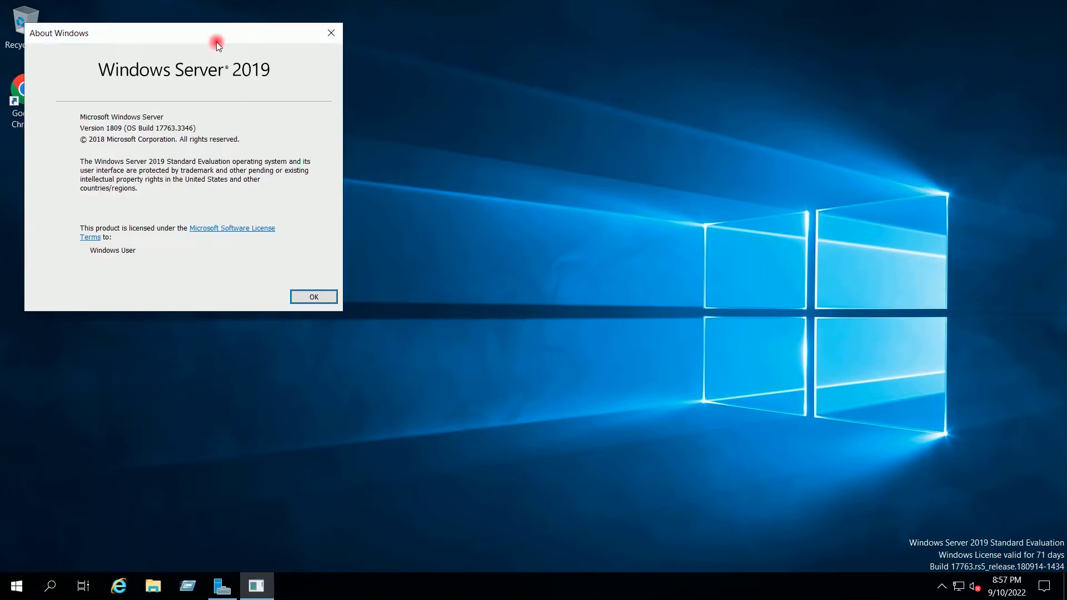
drag(151, 33, 360, 60)
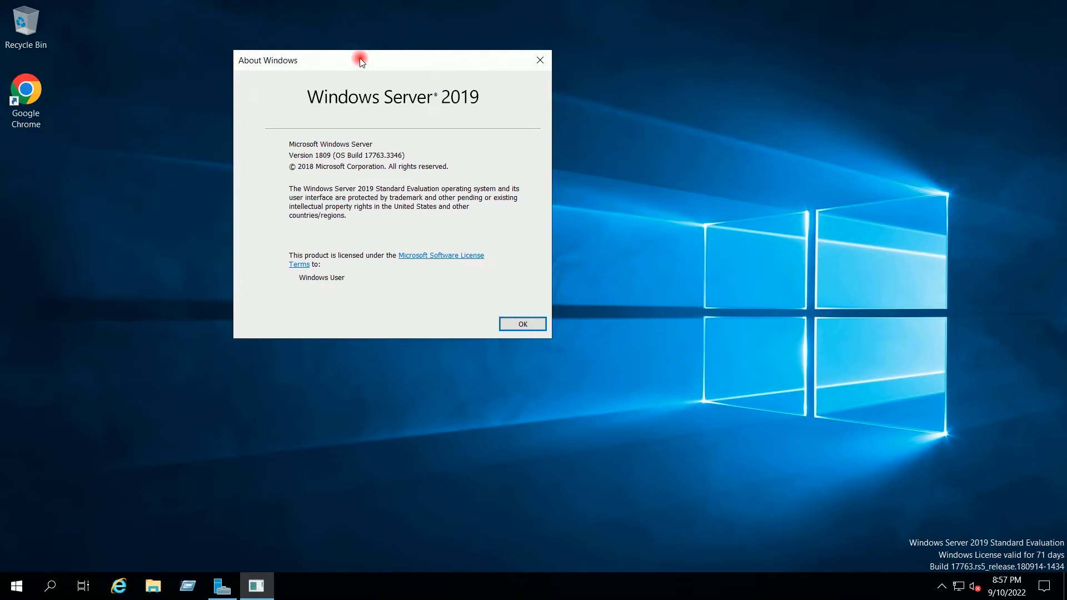
click(515, 327)
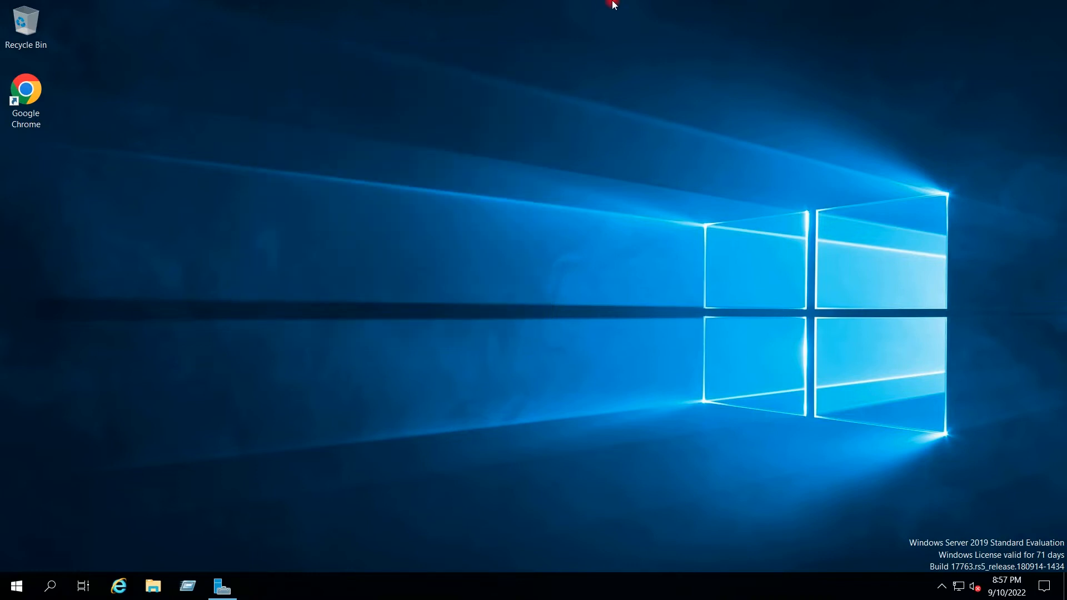
- Minimize and restore the remote session, then launch Server Manager
mouse_move(613, 4)
mouse_move(669, 5)
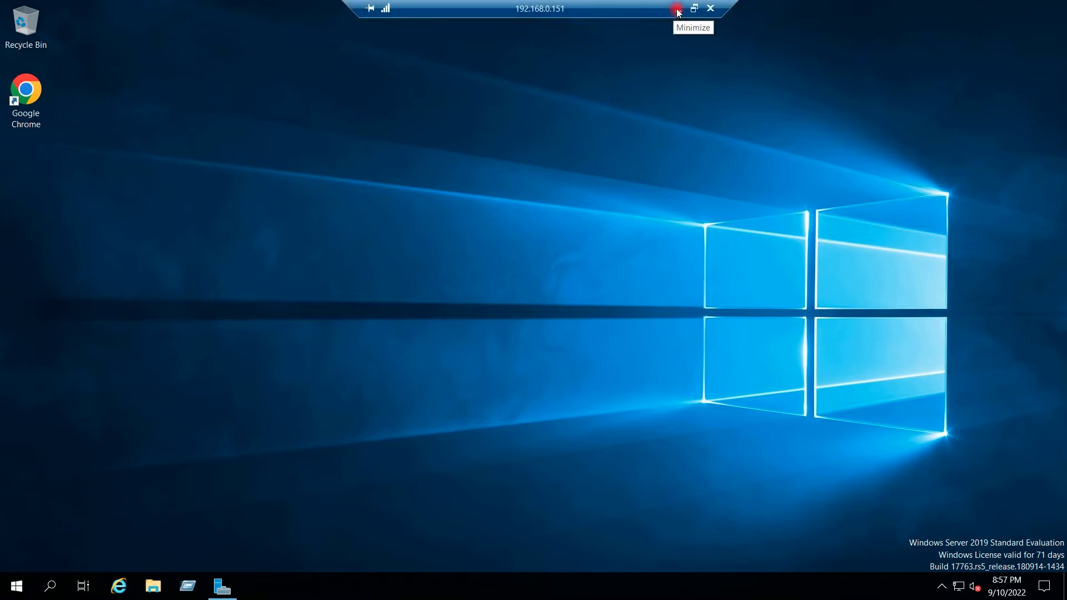
click(676, 9)
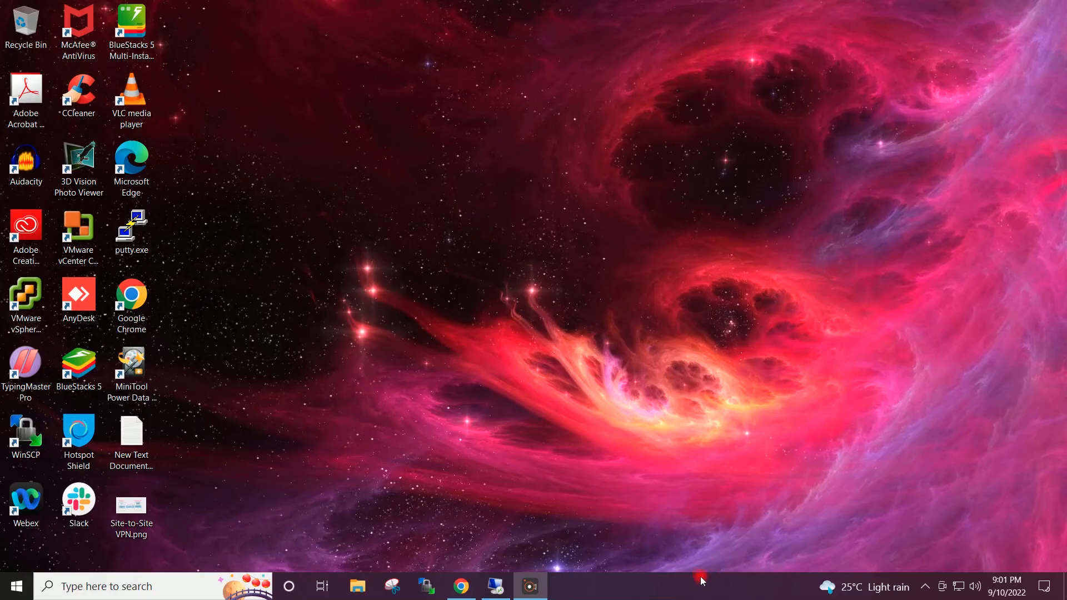
mouse_move(496, 586)
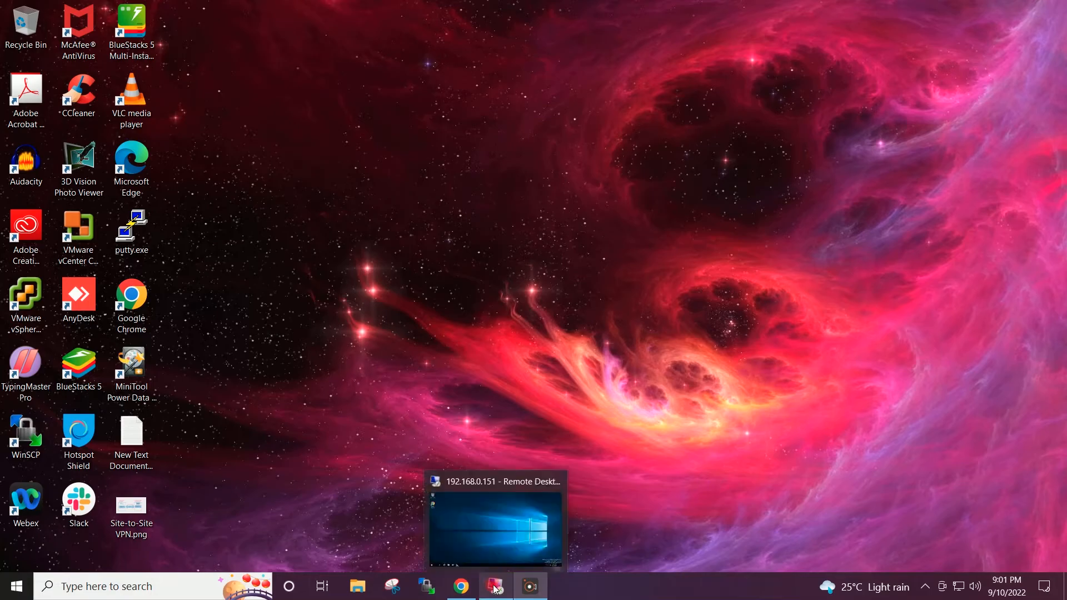
click(493, 533)
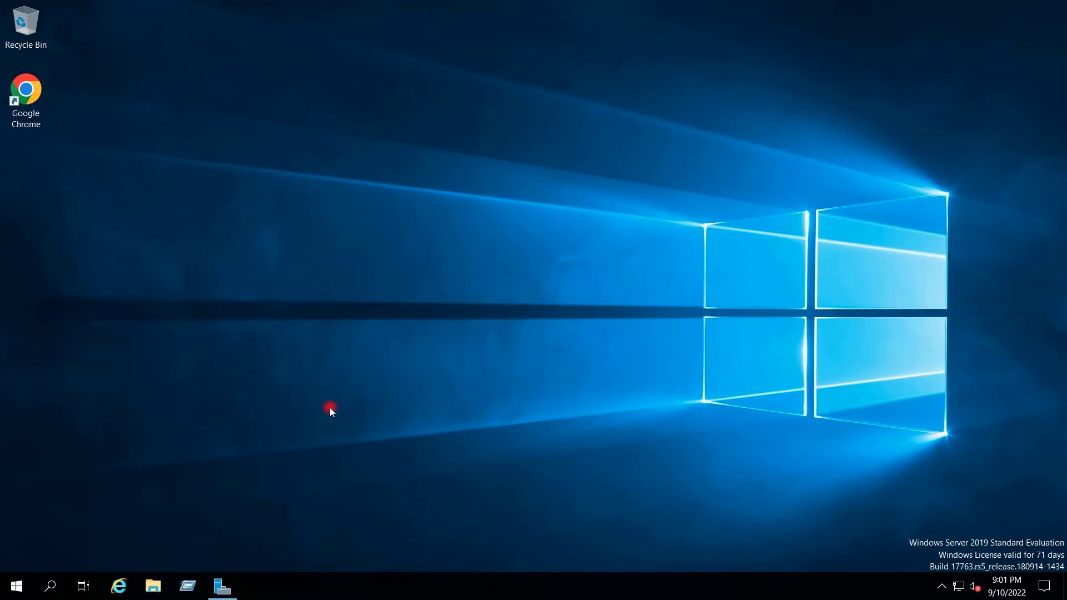
click(219, 583)
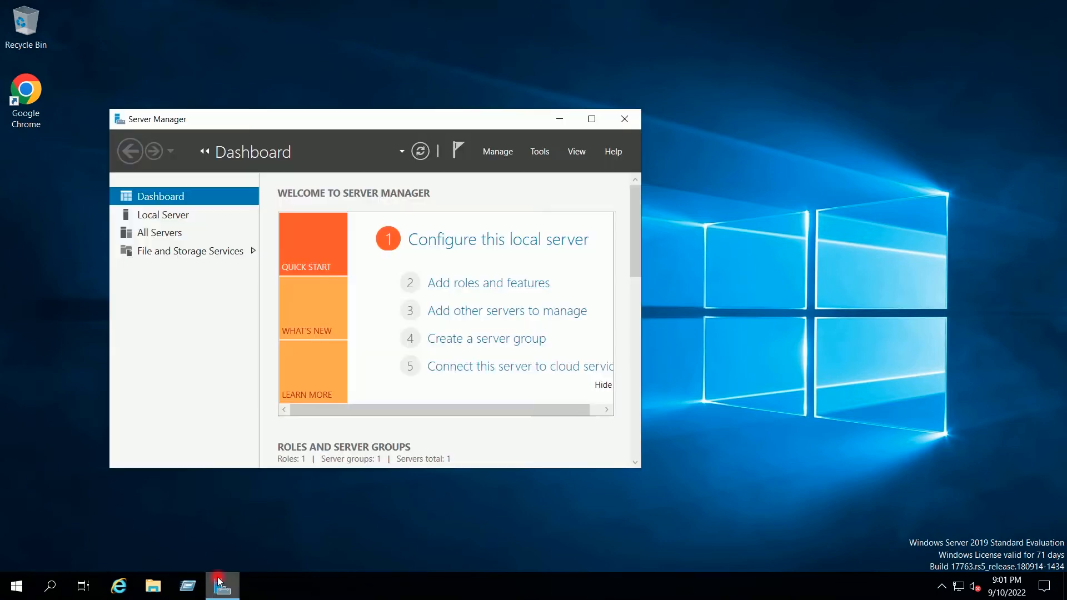
- Enlarge and reposition the Server Manager window
click(637, 463)
drag(642, 468, 849, 540)
drag(500, 124, 519, 95)
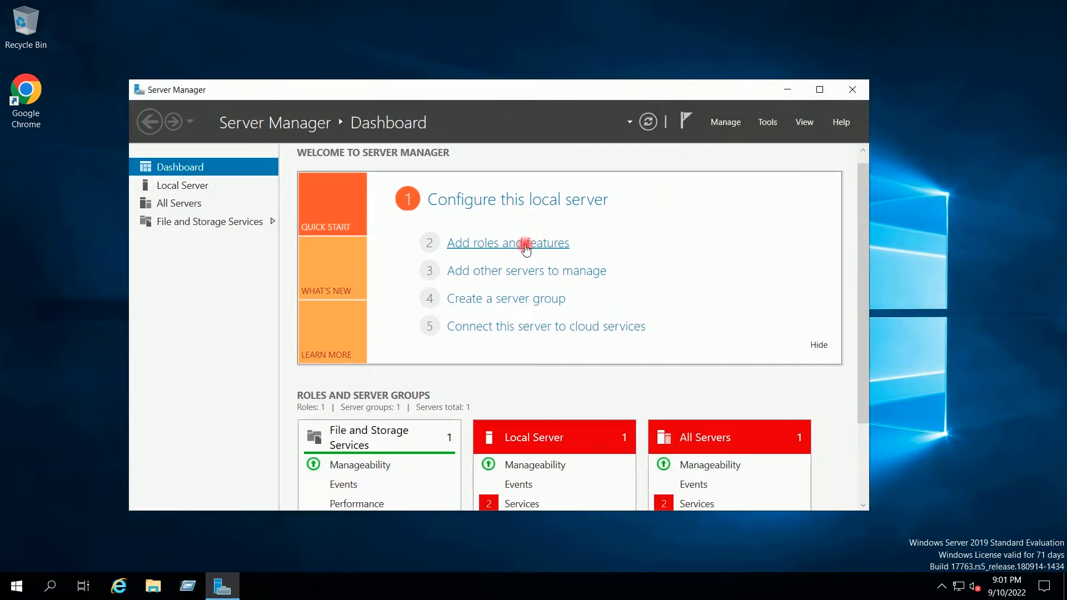
- Start Add Roles and Features with role-based installation targeting WINSRV2019VM13
click(500, 248)
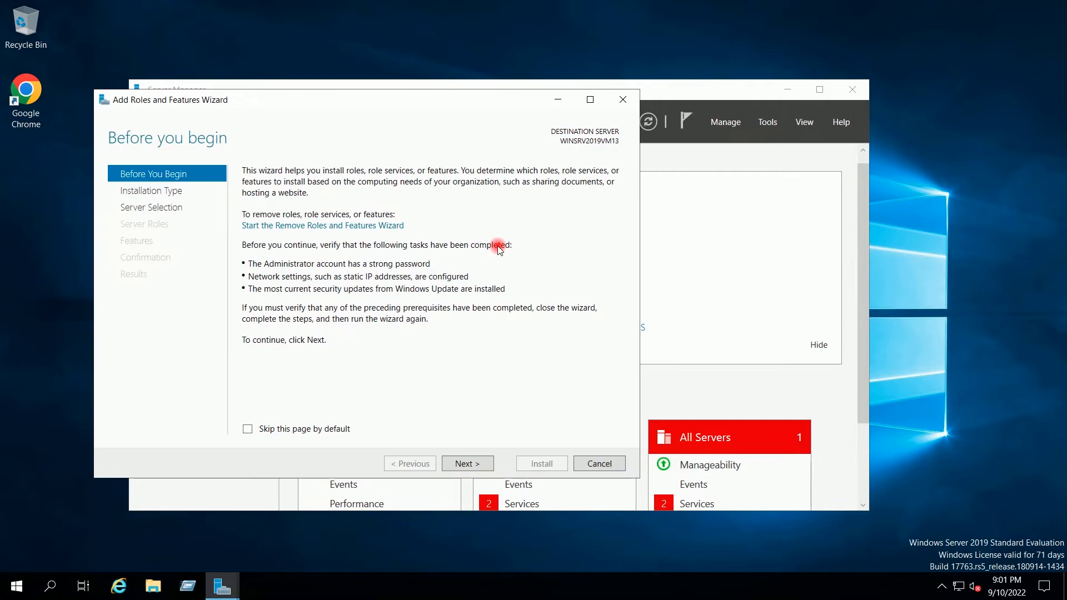
drag(361, 100, 460, 101)
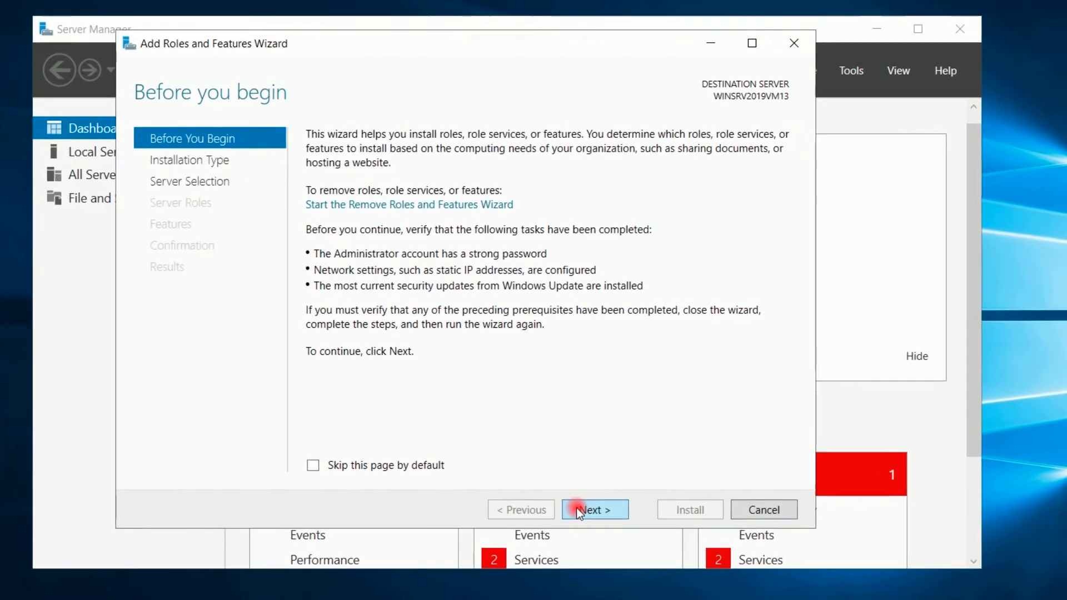
click(572, 496)
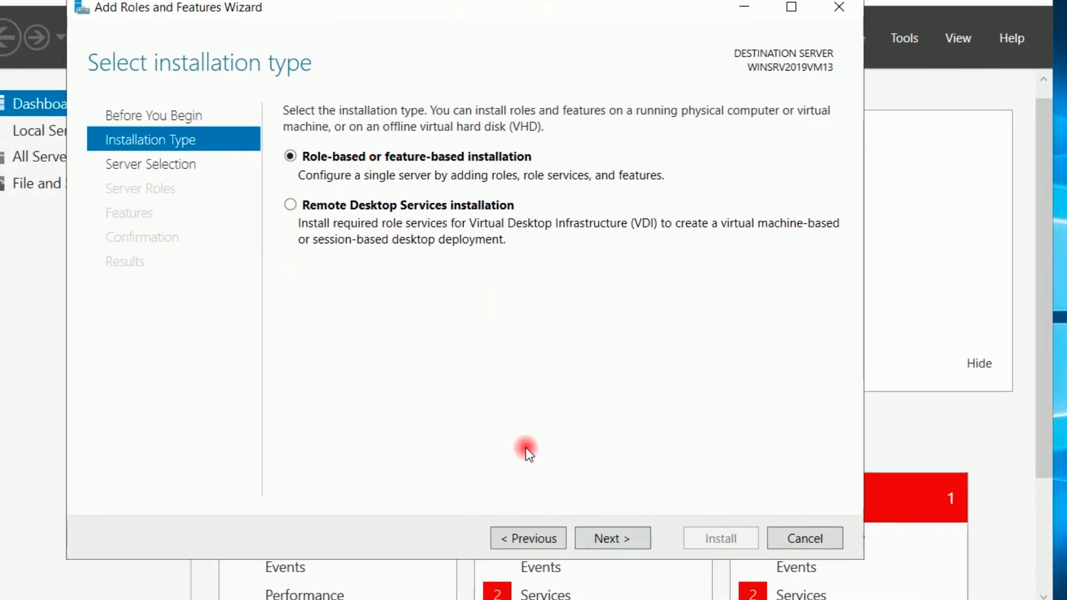
click(610, 537)
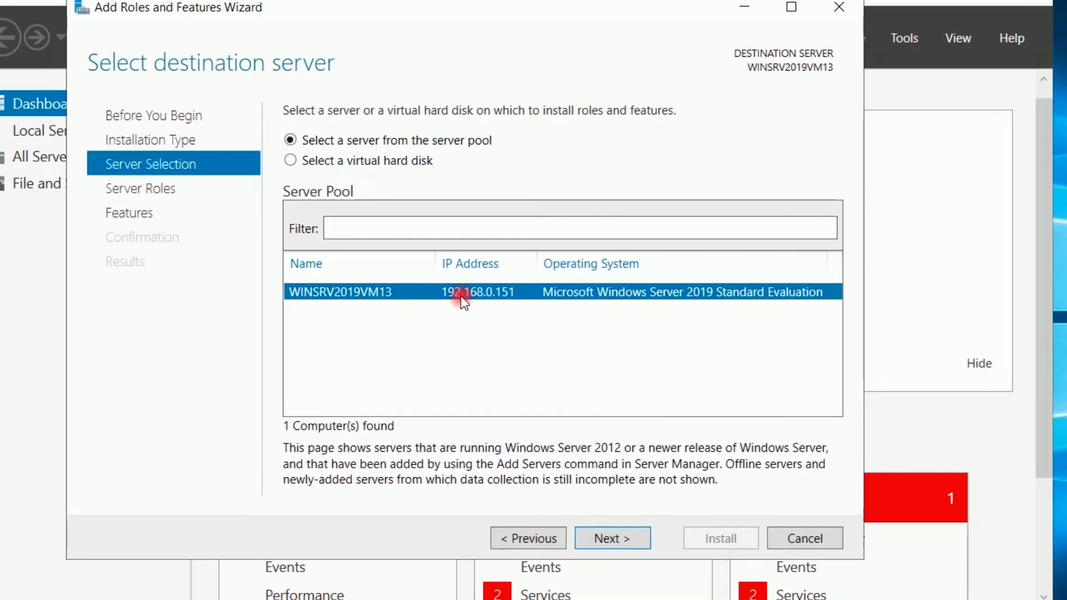
click(611, 538)
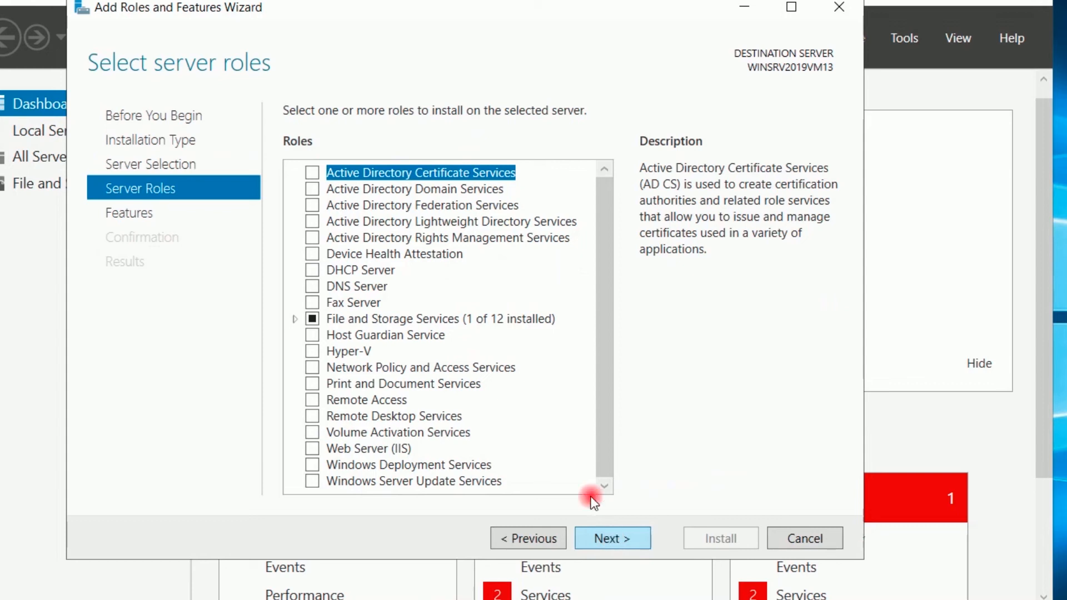
- Select the Remote Access role with DirectAccess and VPN (RAS) and Routing services
click(312, 400)
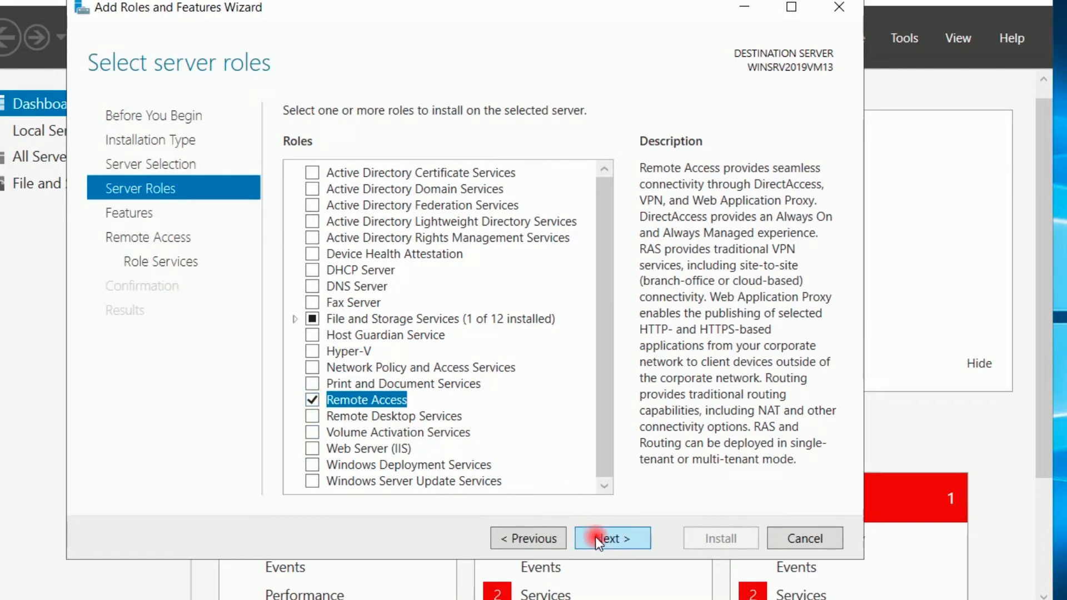
click(602, 541)
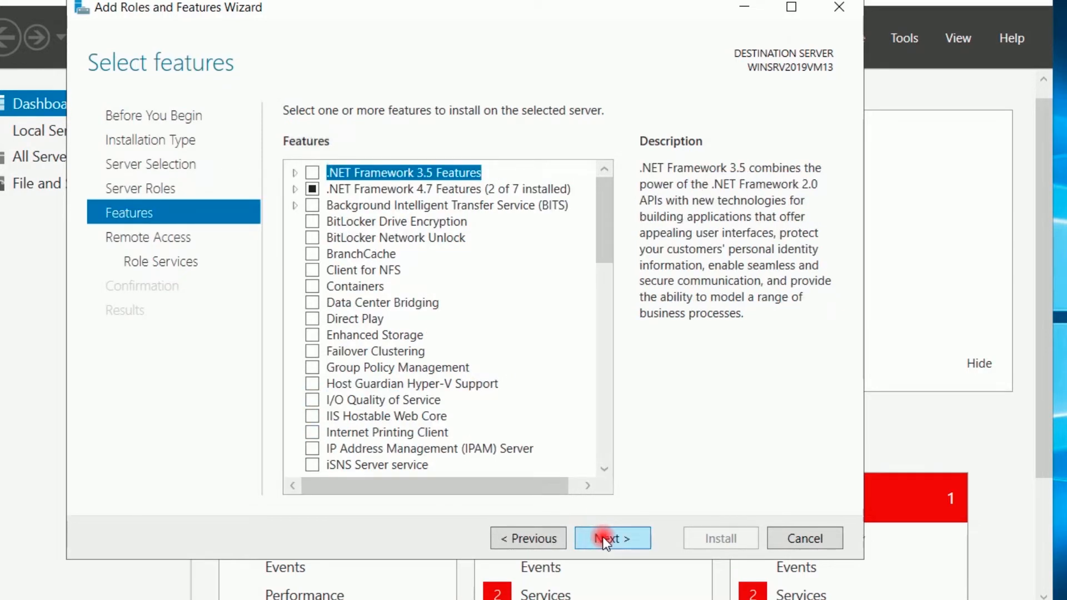
click(605, 541)
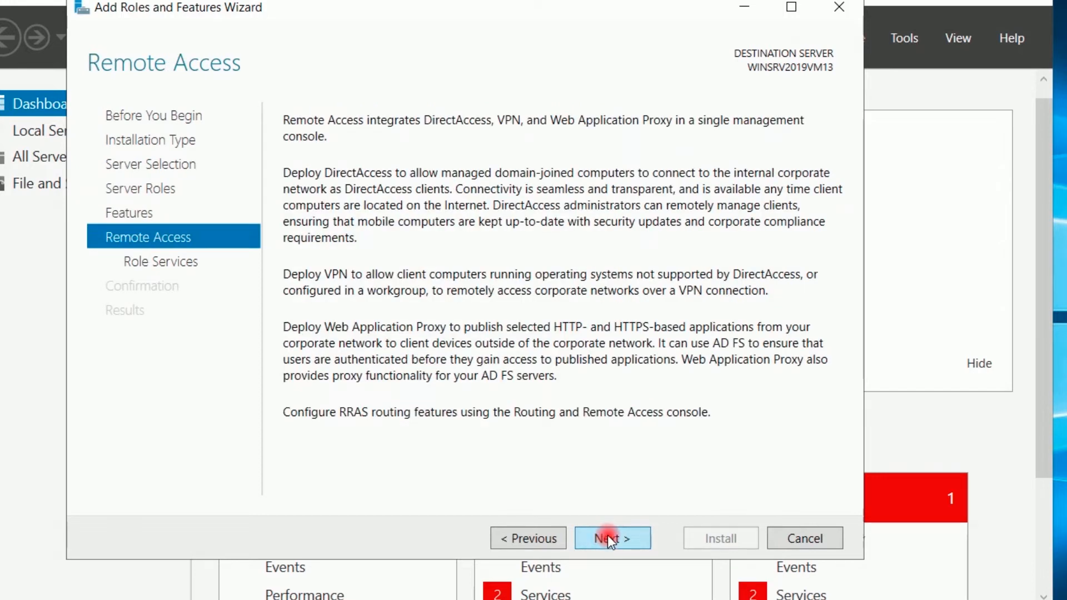
click(608, 539)
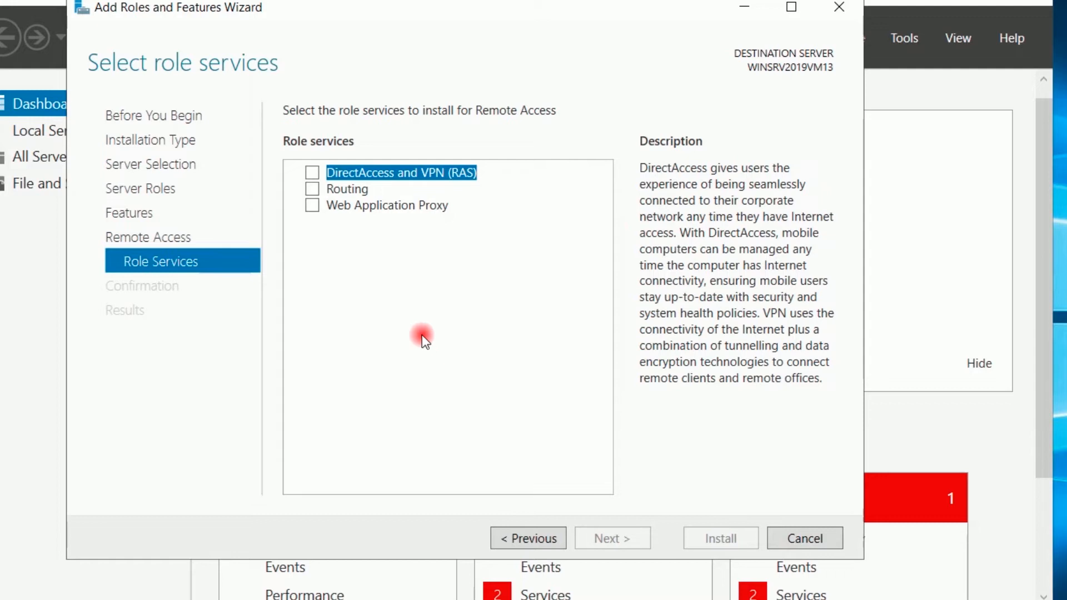
click(311, 175)
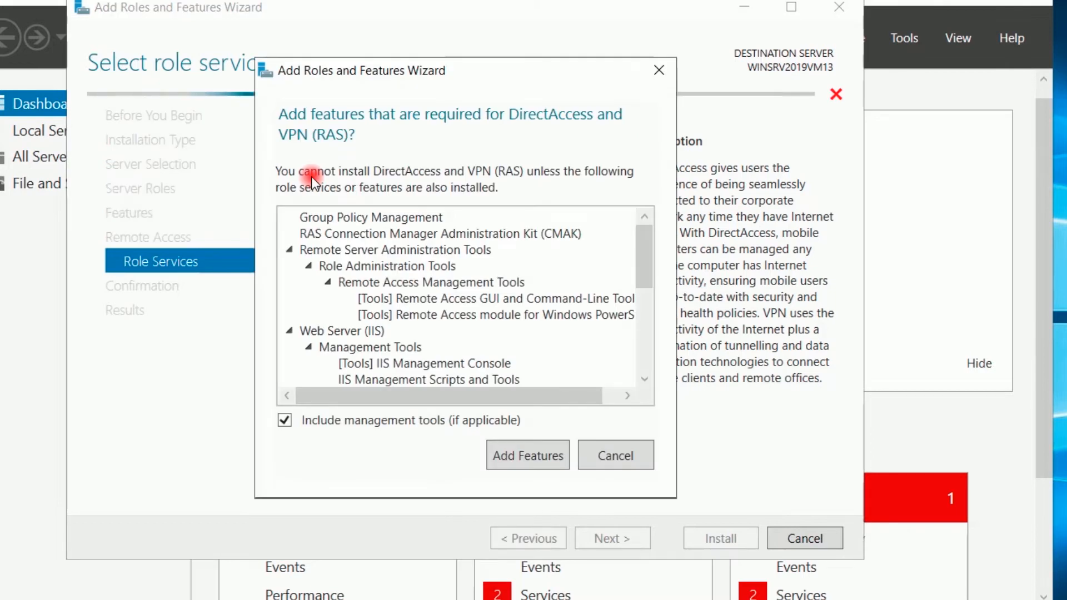
click(518, 455)
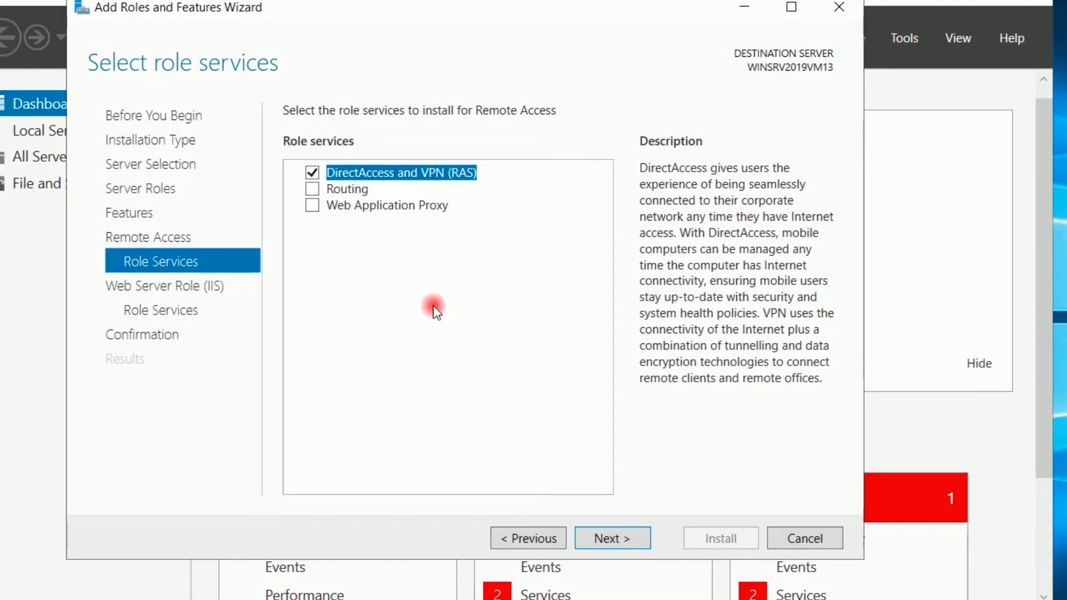
click(313, 190)
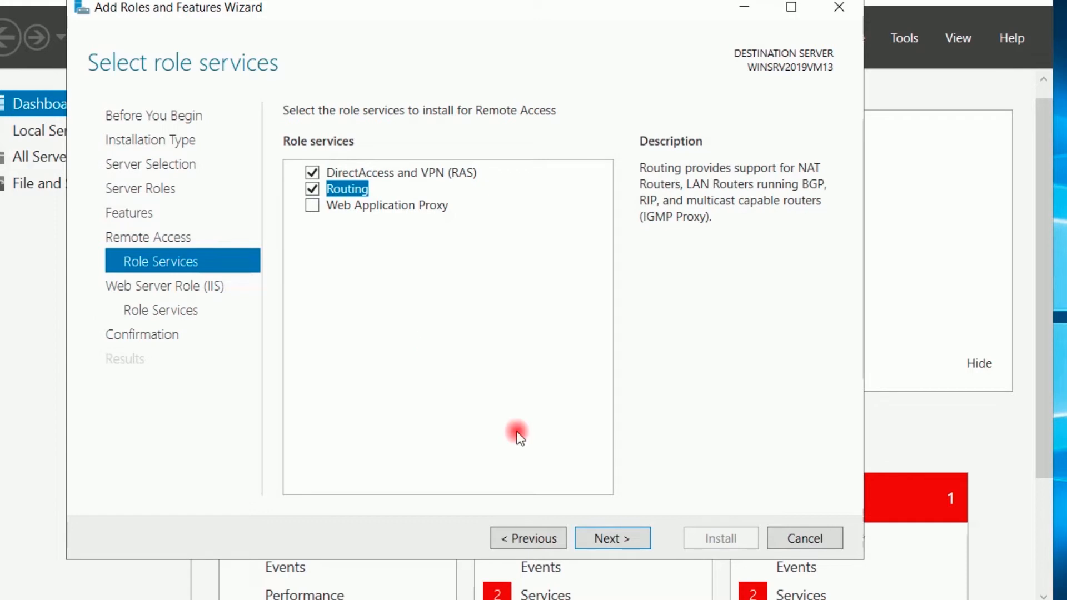
- Keep the default Web Server services and install the selected roles
click(622, 538)
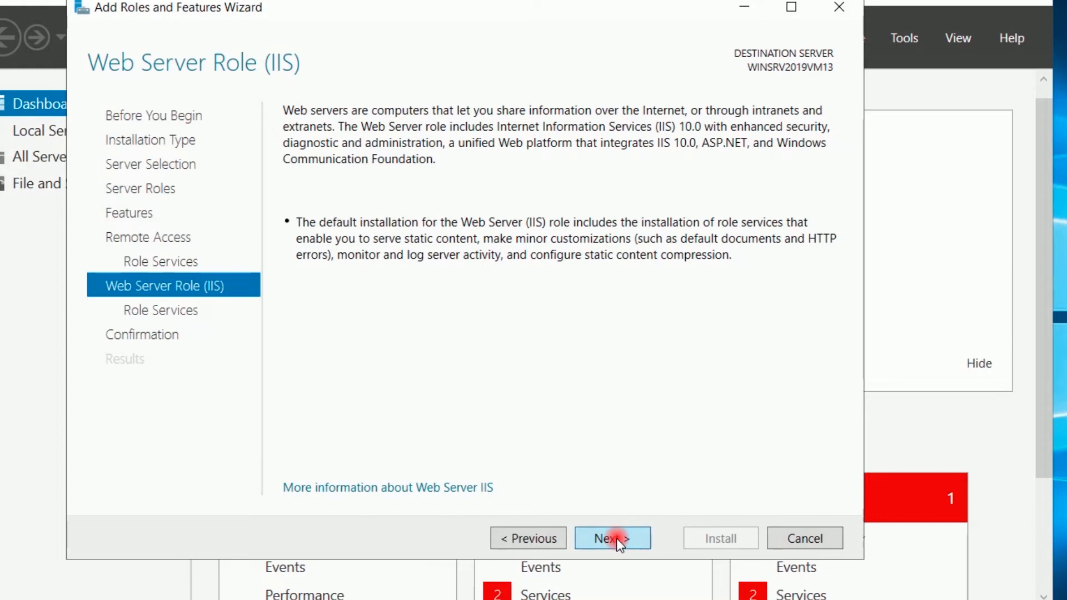
click(617, 542)
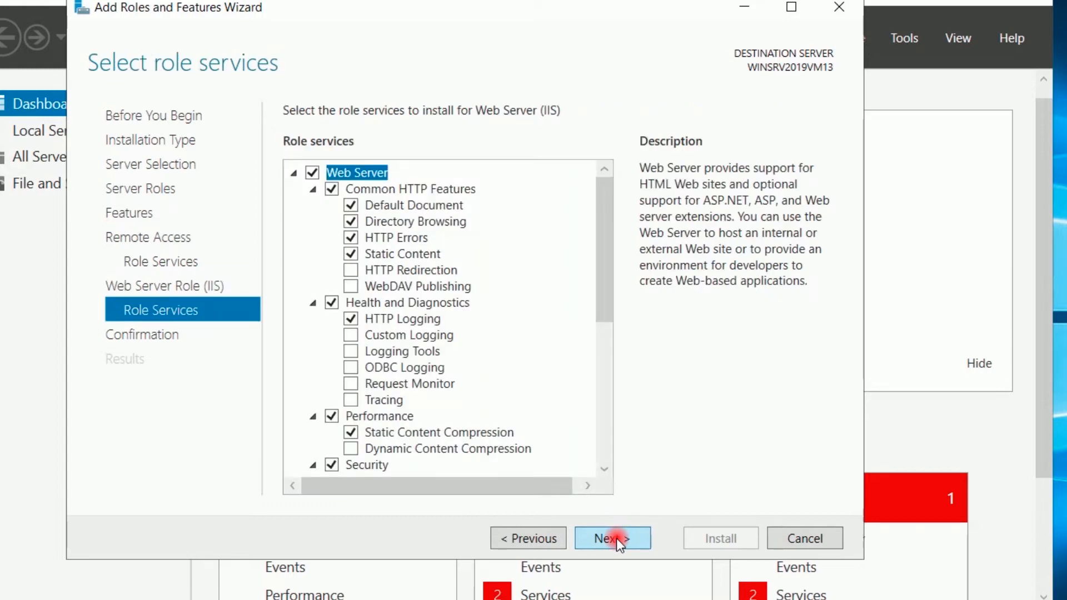
click(616, 538)
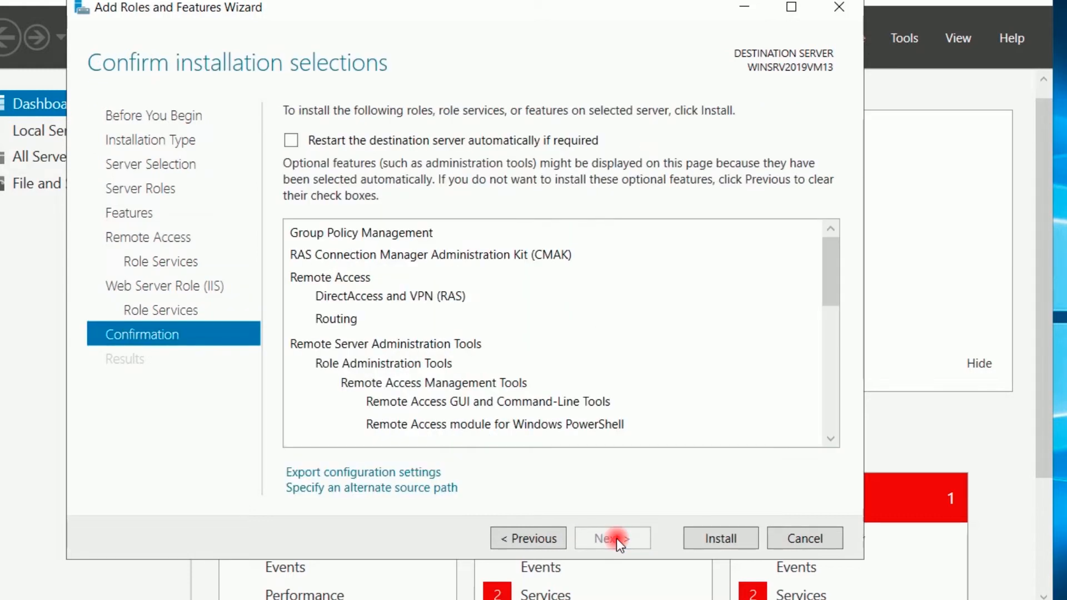
click(709, 541)
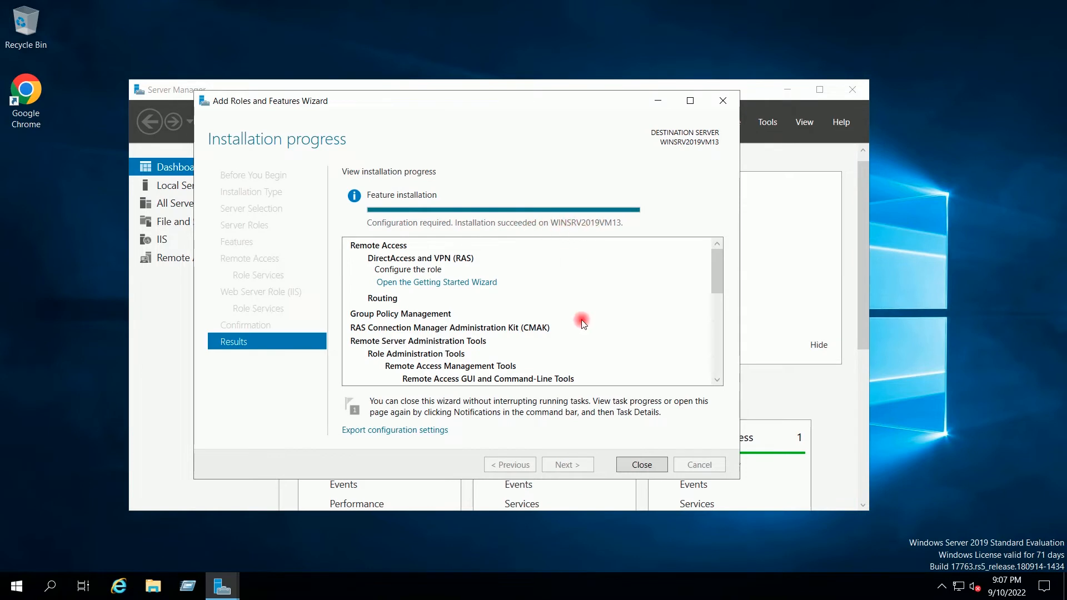
- Close the installation wizard and launch Routing and Remote Access via a Start search for 'rou'
click(633, 466)
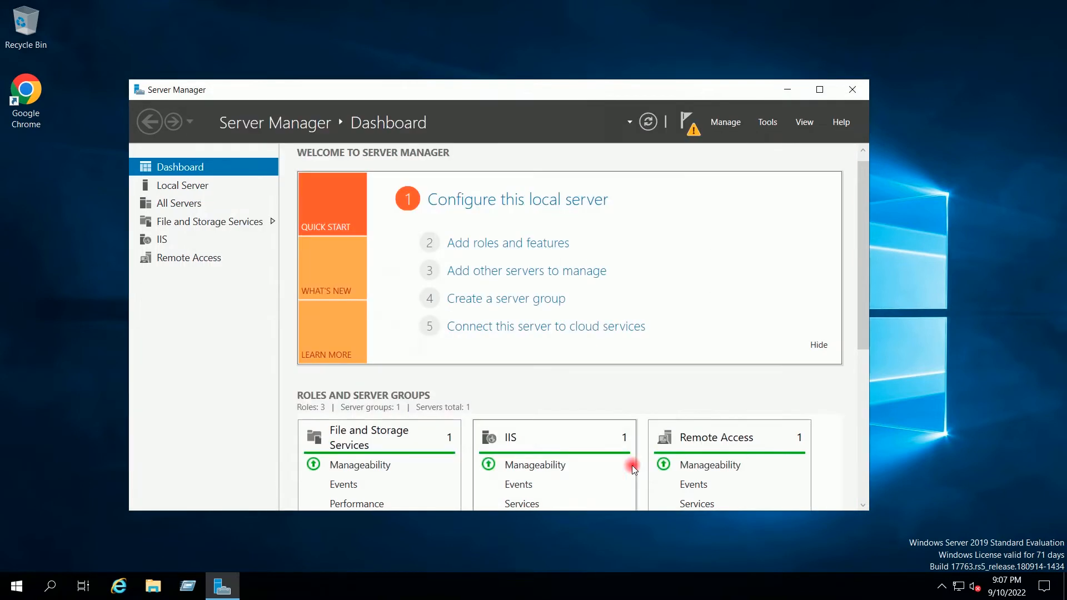
click(788, 92)
click(23, 586)
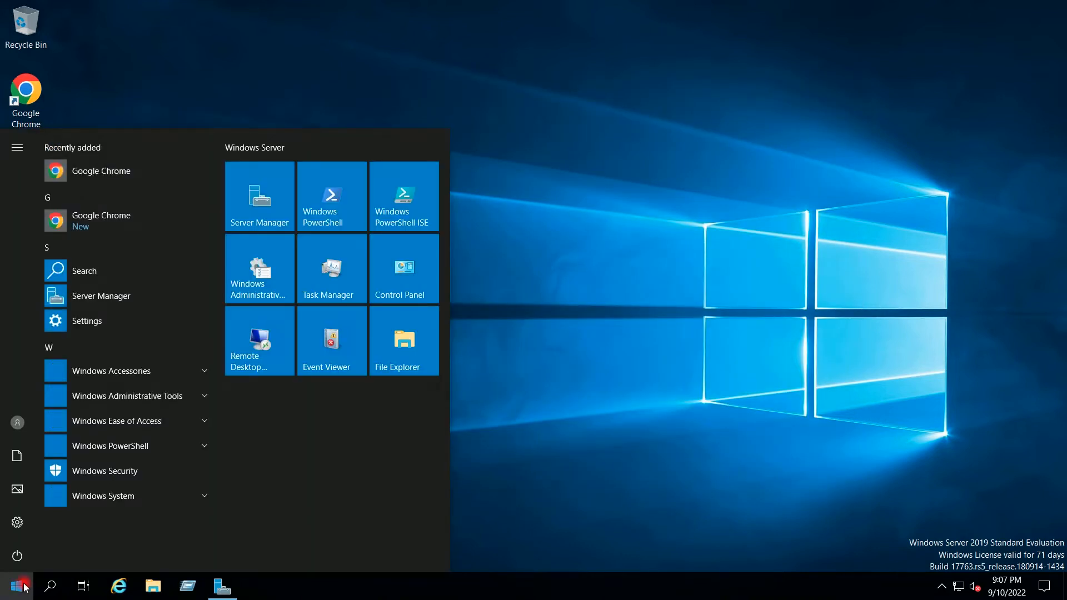
text(rou)
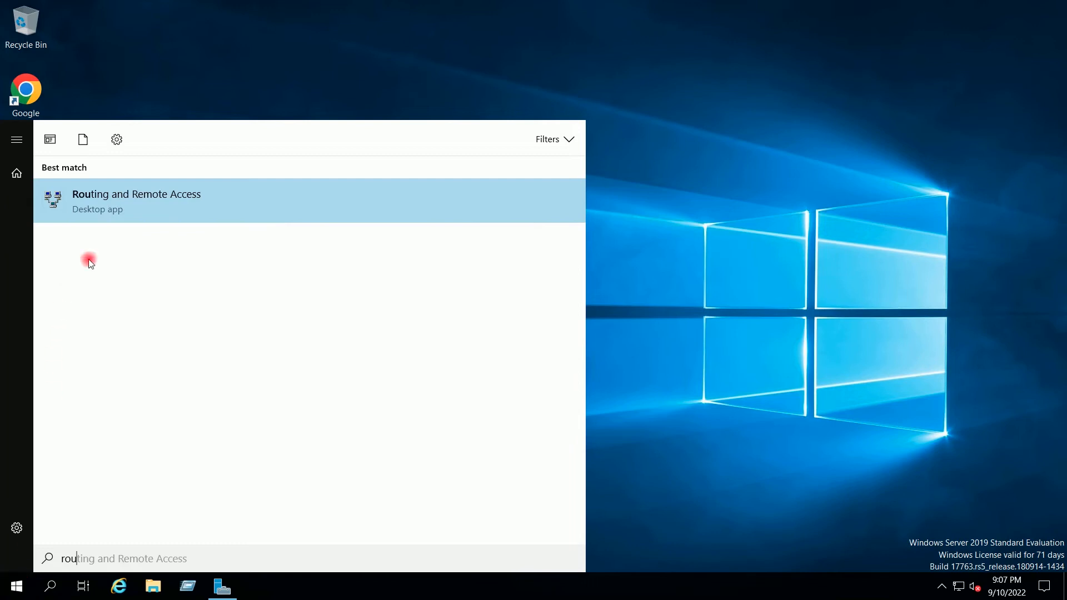
click(144, 205)
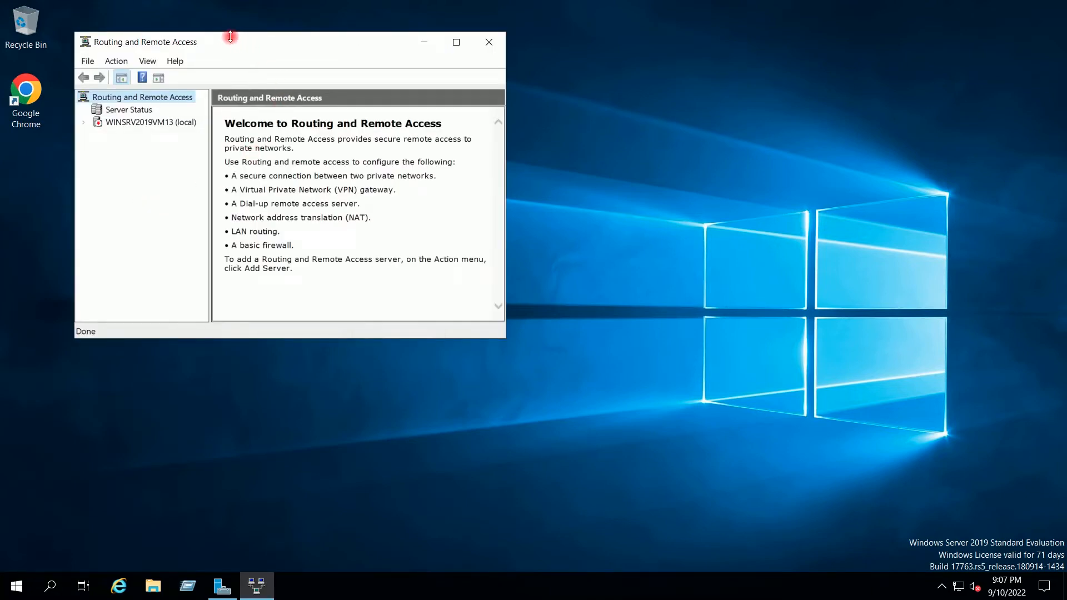
- Select local server WINSRV2019VM13 in the maximized Routing and Remote Access console
drag(261, 51, 429, 81)
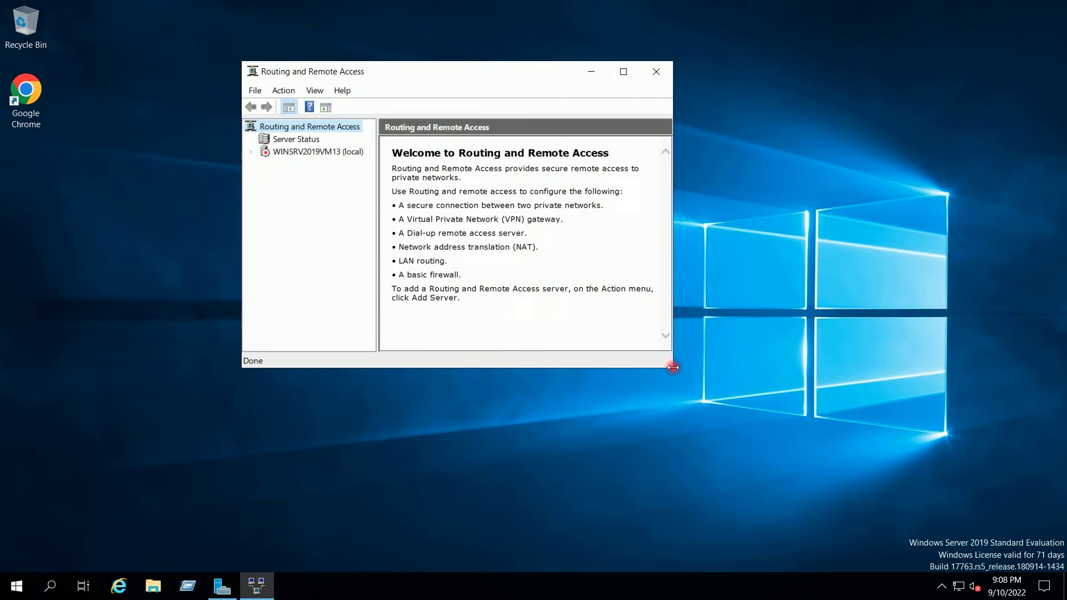
drag(673, 367, 830, 454)
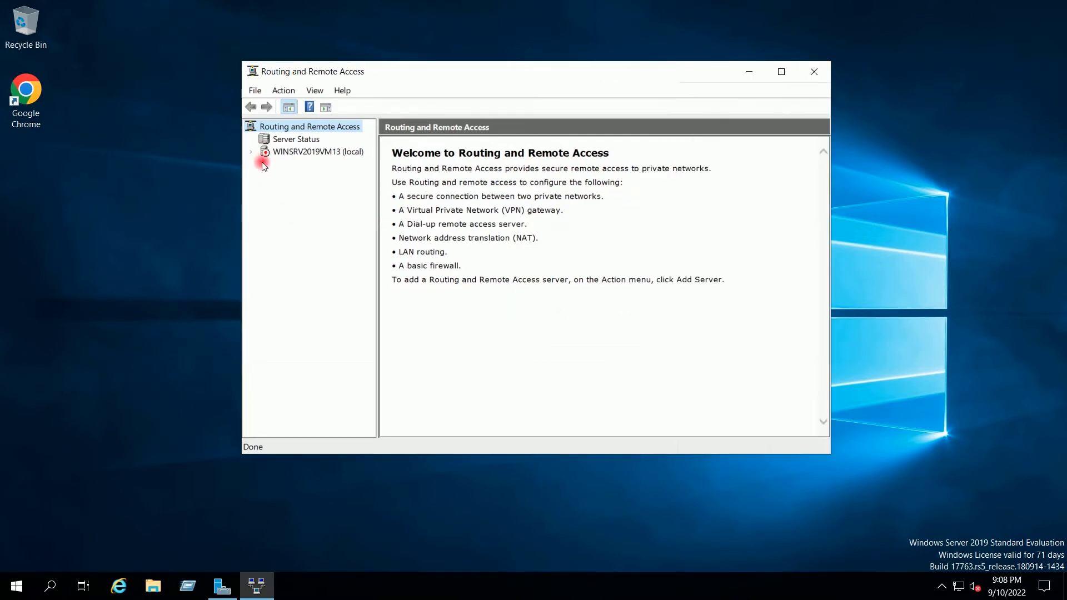
click(282, 154)
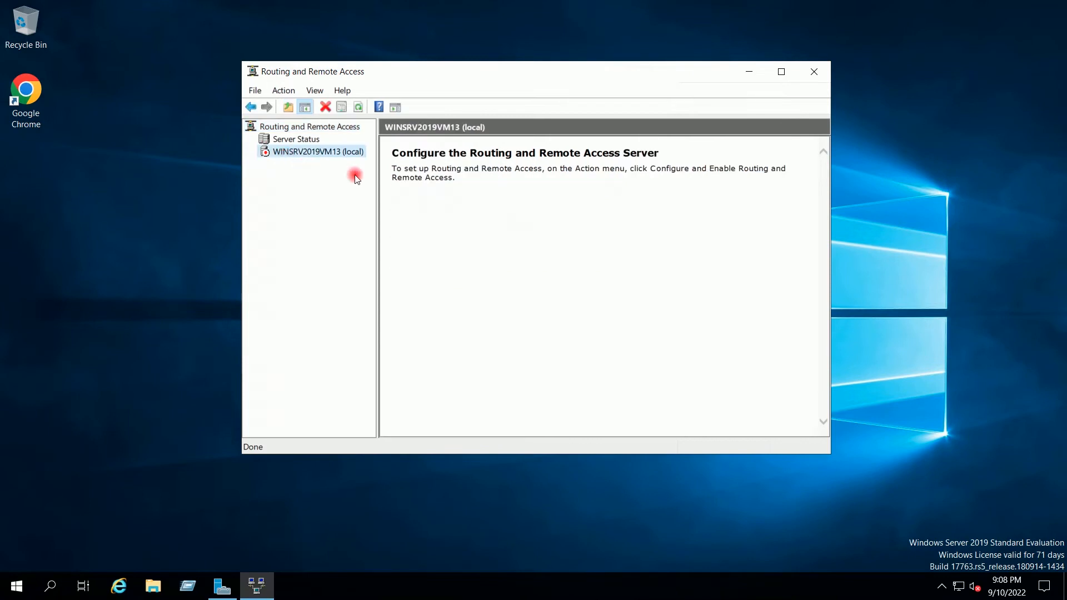
click(782, 74)
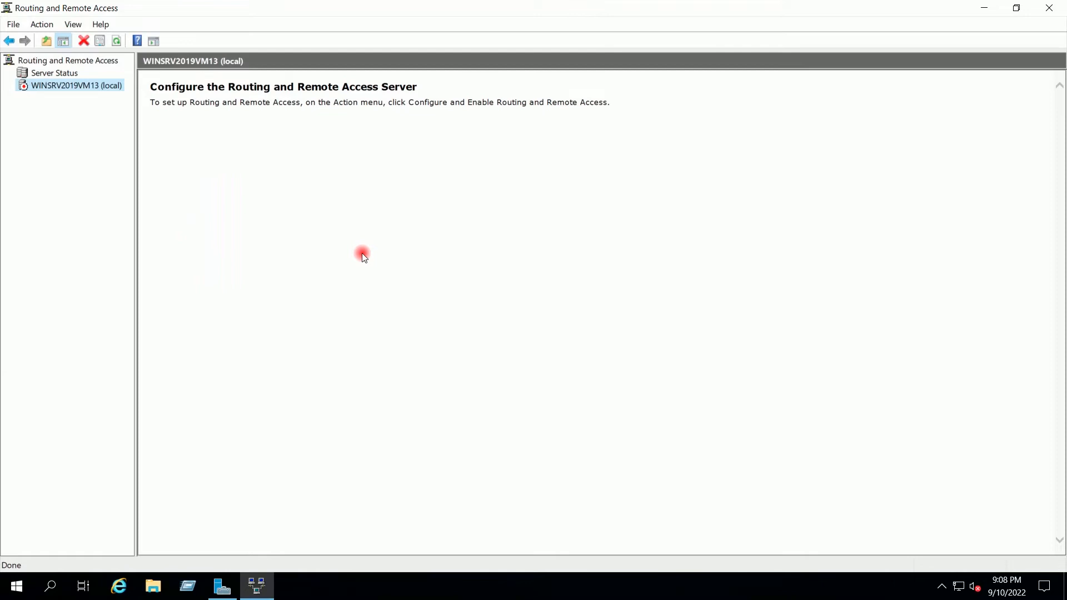
mouse_move(675, 6)
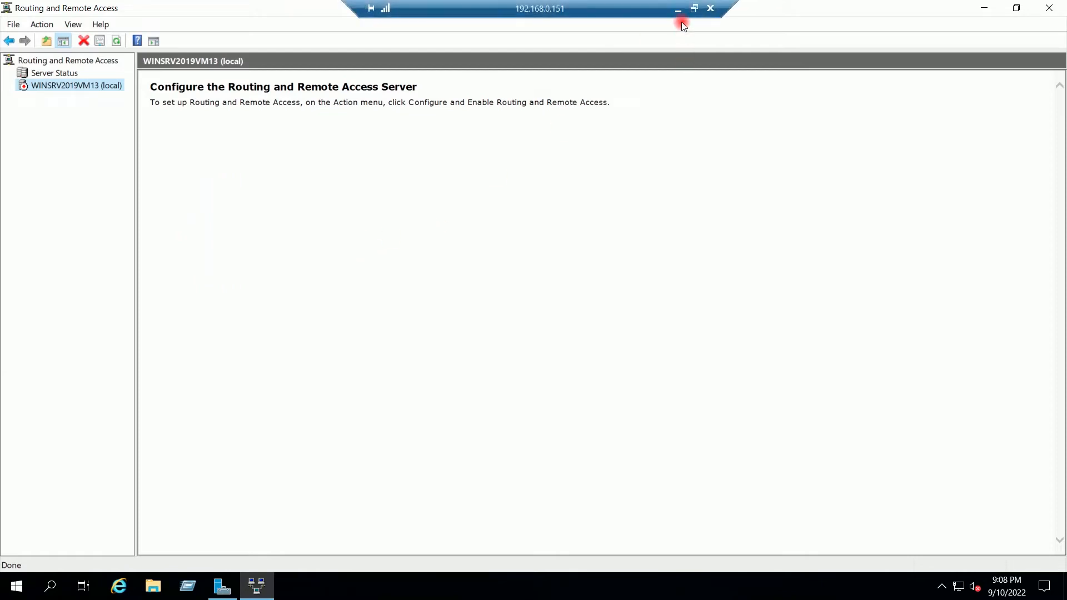
- Back in the Azure portal, open VirtualTechbox-RG-VNet's Subnets list through the VirtualTechbox-RG resource group
click(677, 10)
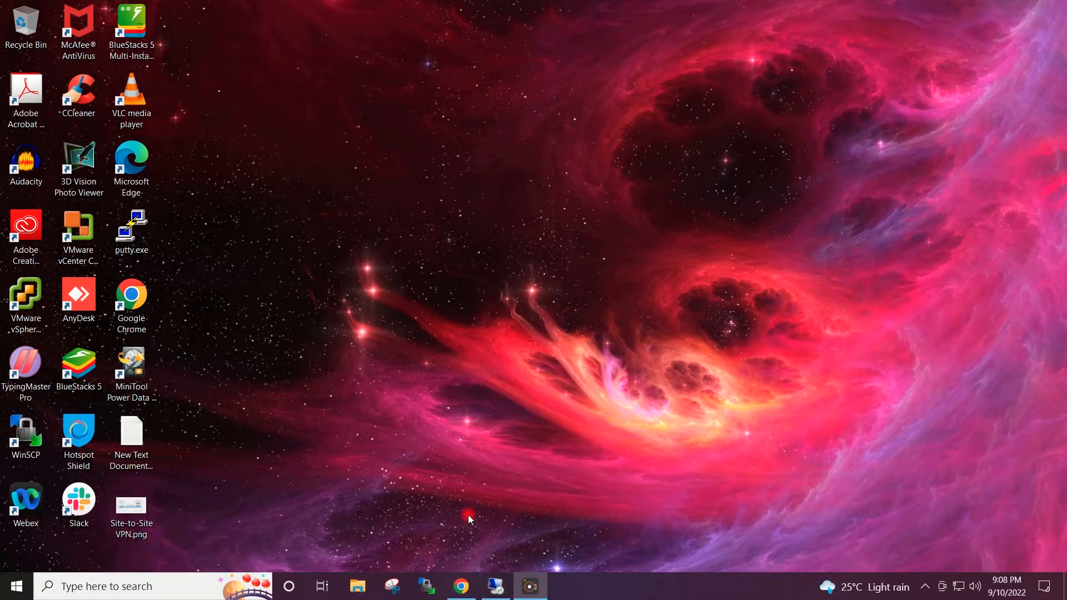
click(461, 587)
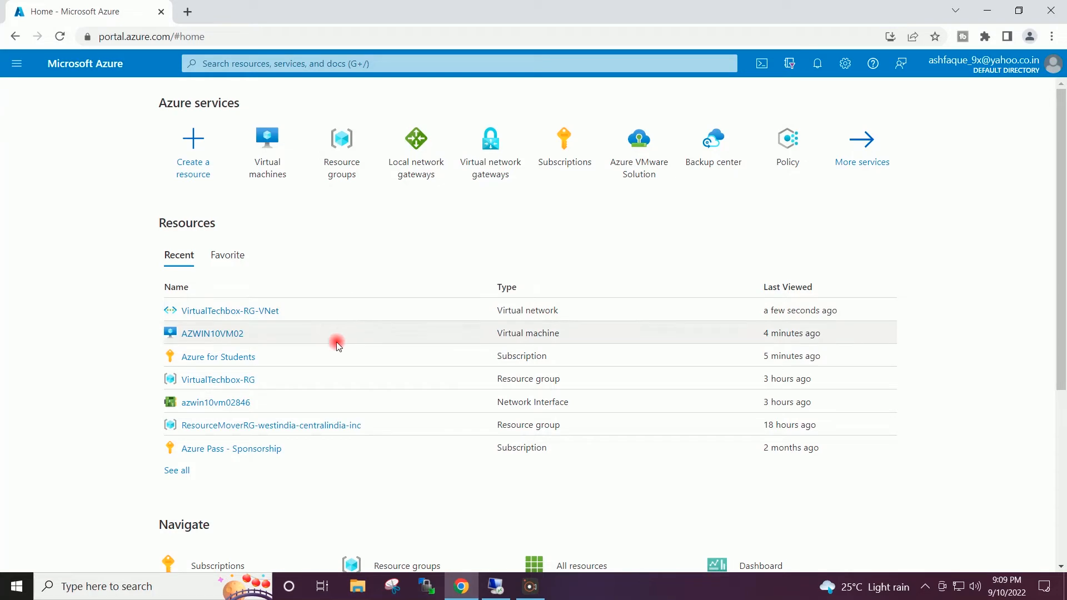
click(240, 383)
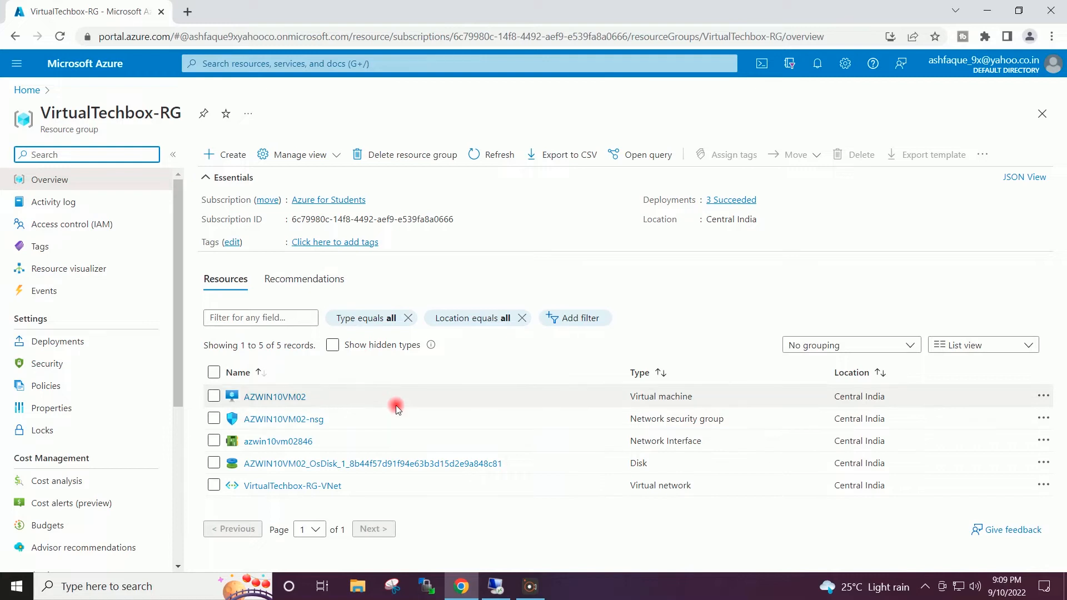
click(304, 486)
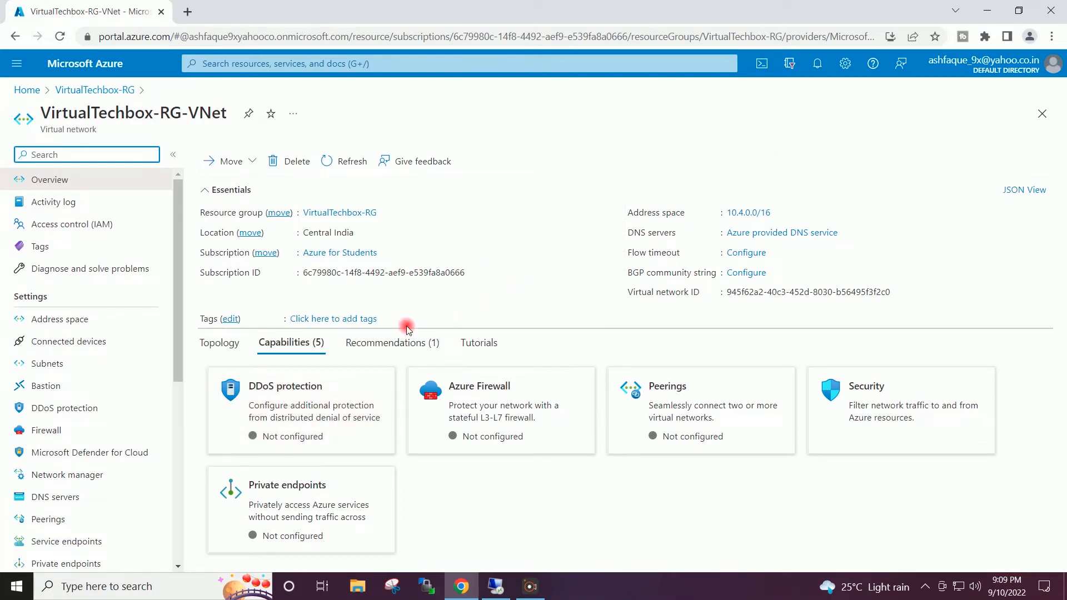
click(73, 365)
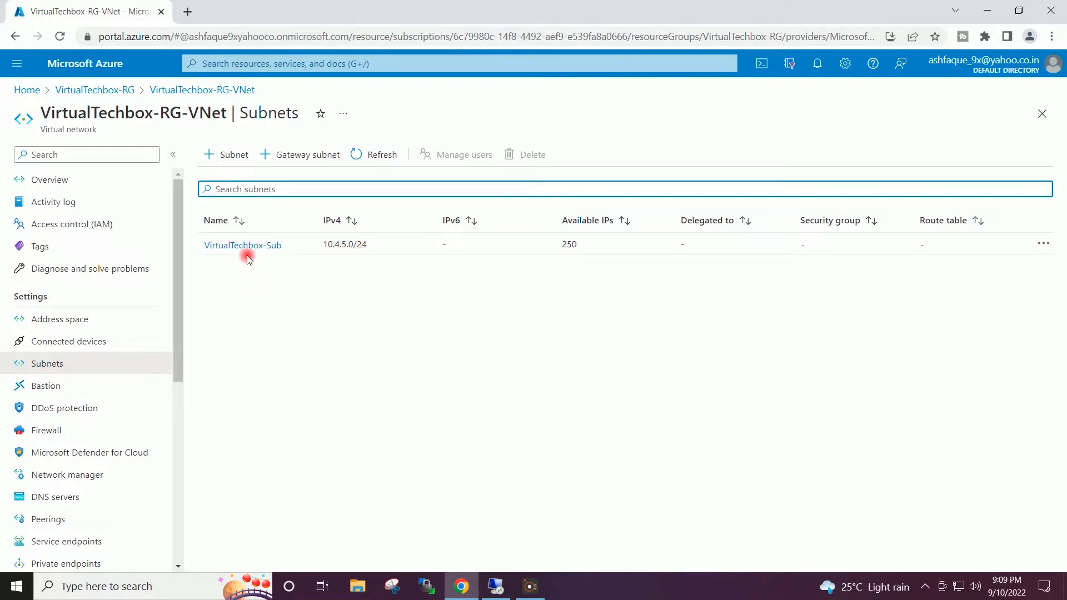
- Add and save a GatewaySubnet with address range 10.4.15.0/27, then return Home
click(292, 159)
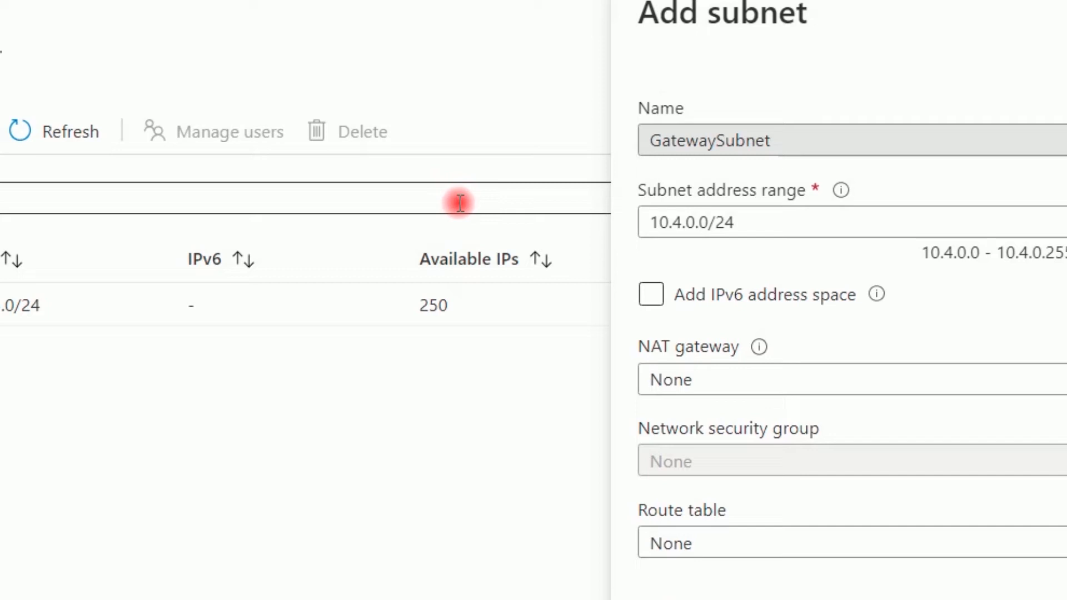
double_click(691, 222)
text(15)
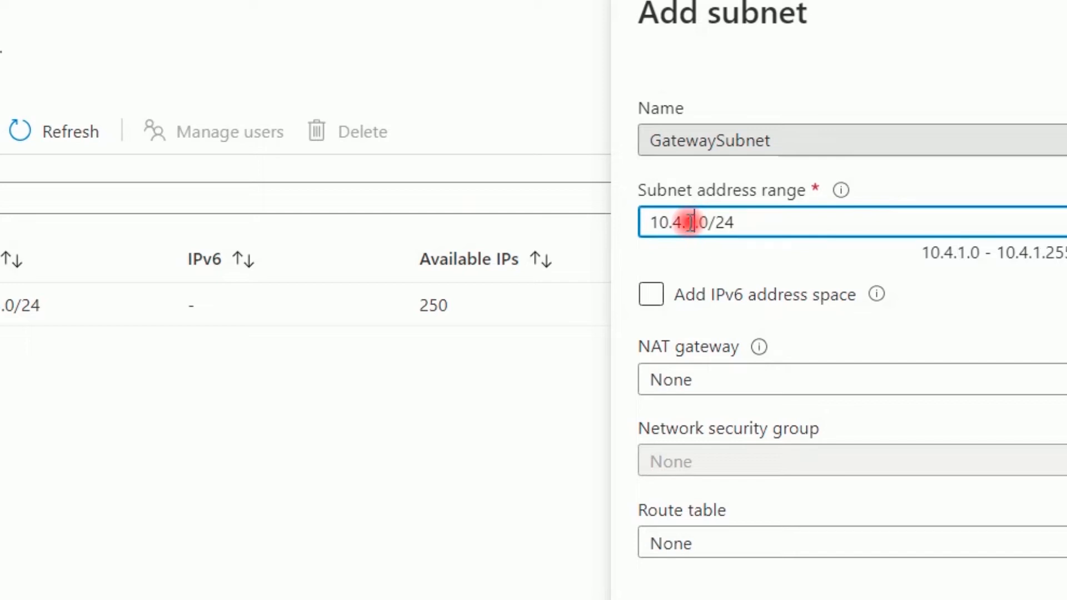
click(759, 223)
key(BackSpace)
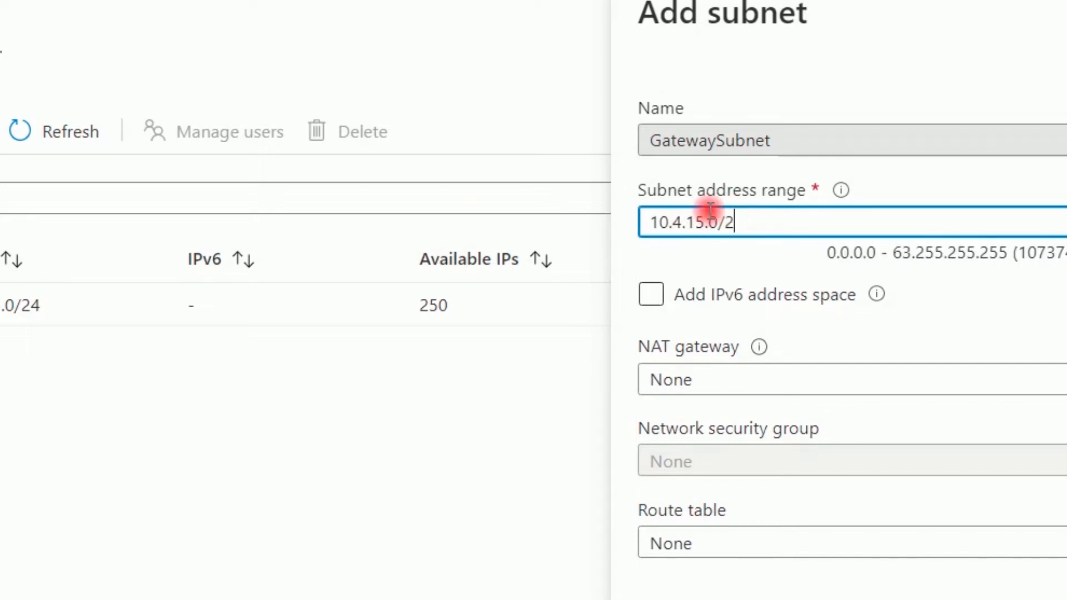
text(7)
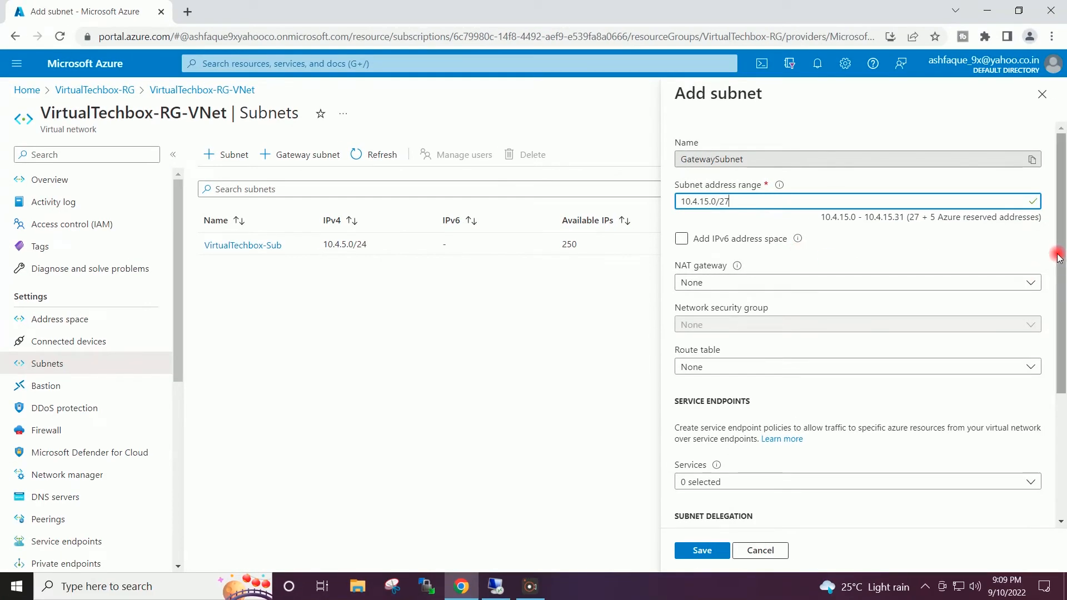
drag(1058, 257, 1055, 395)
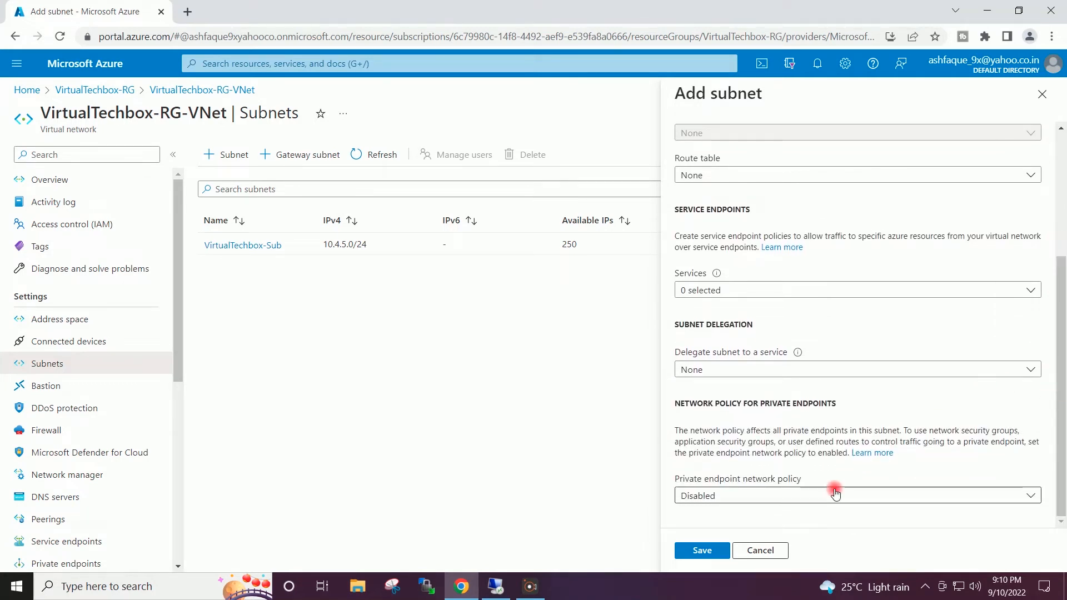
click(699, 551)
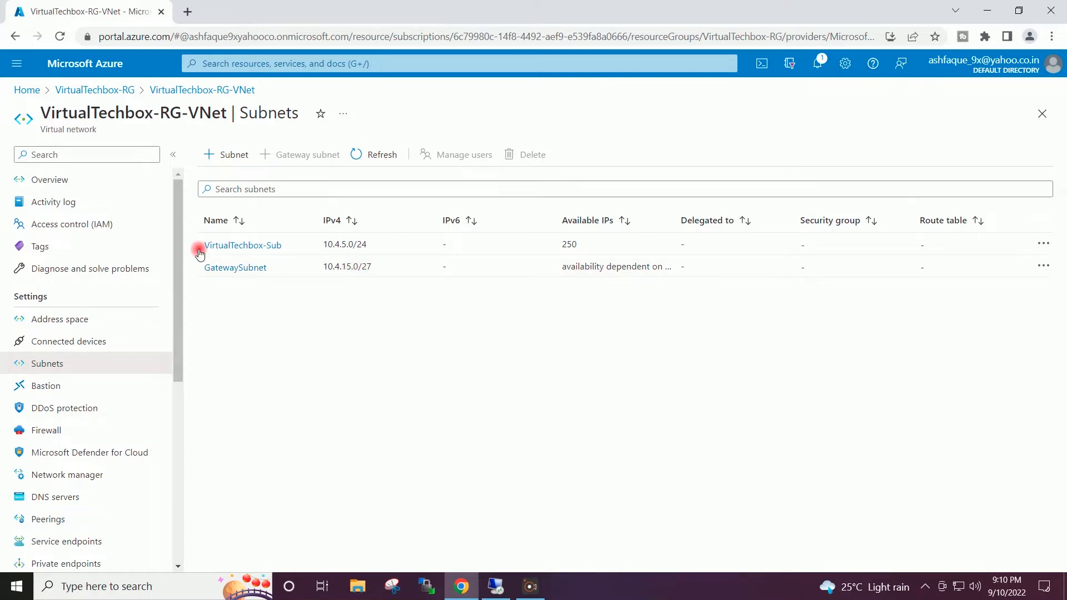
click(35, 94)
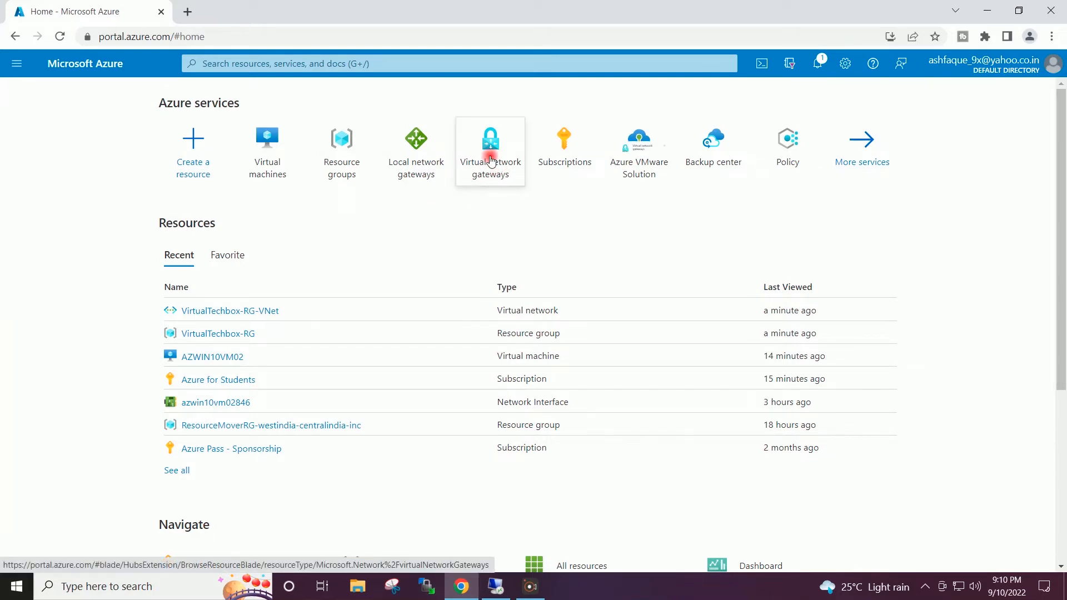
- From the empty Virtual network gateways list, start creating a new virtual network gateway
click(491, 160)
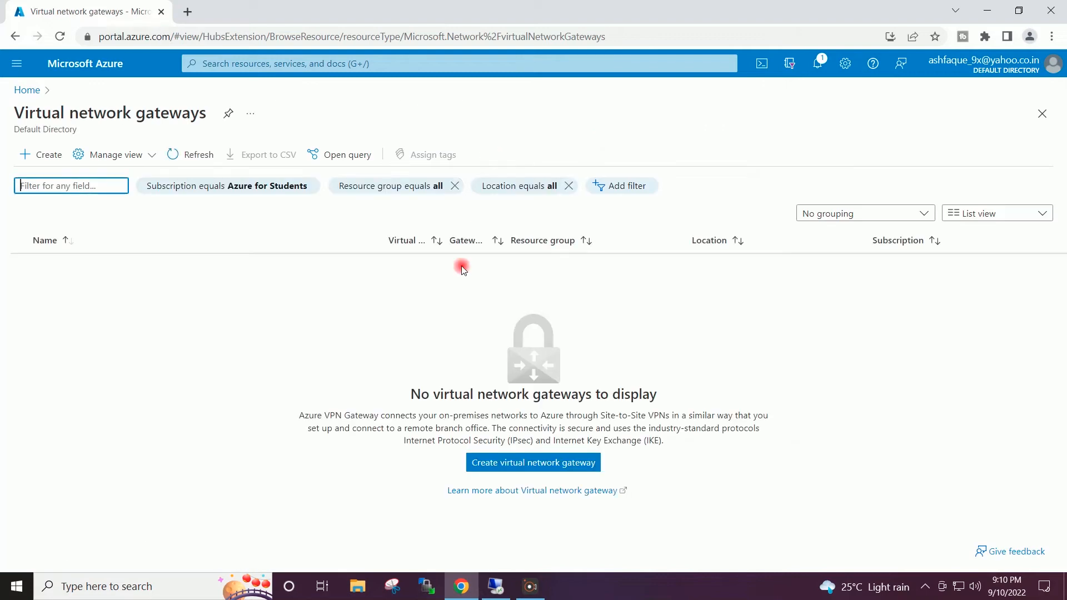
click(507, 463)
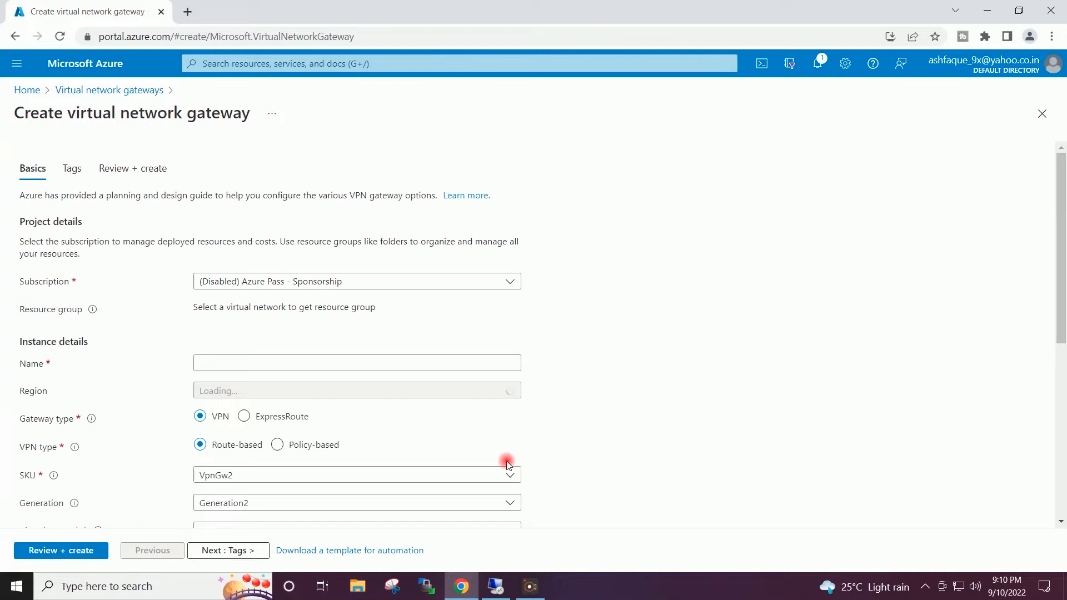
- Choose the Azure for Students subscription and name the gateway VirtualTechbox-GW
click(507, 282)
click(251, 349)
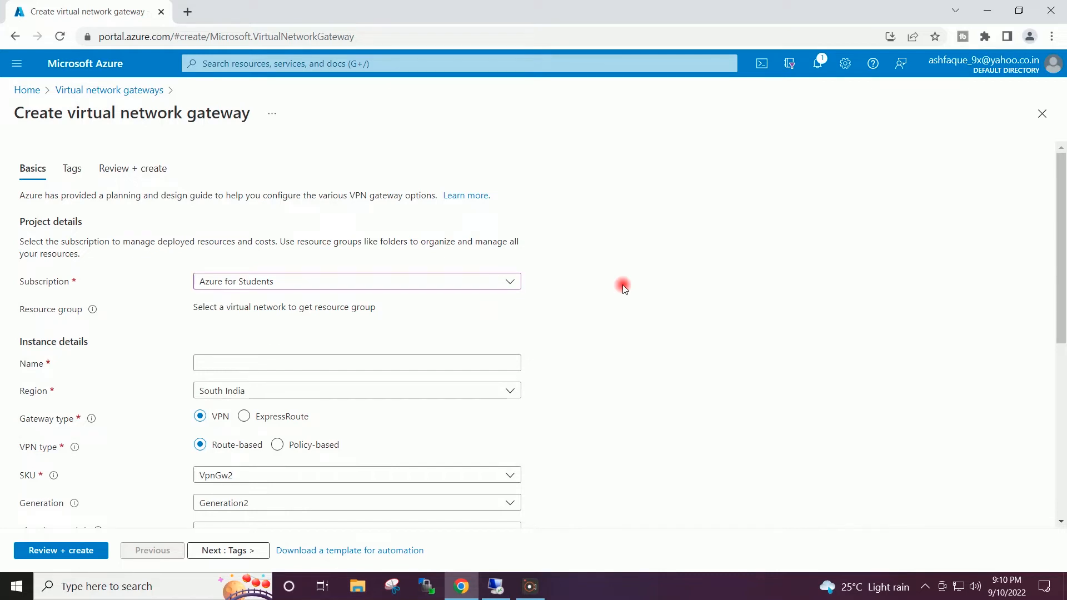
scroll(623, 287, down, 2)
click(417, 297)
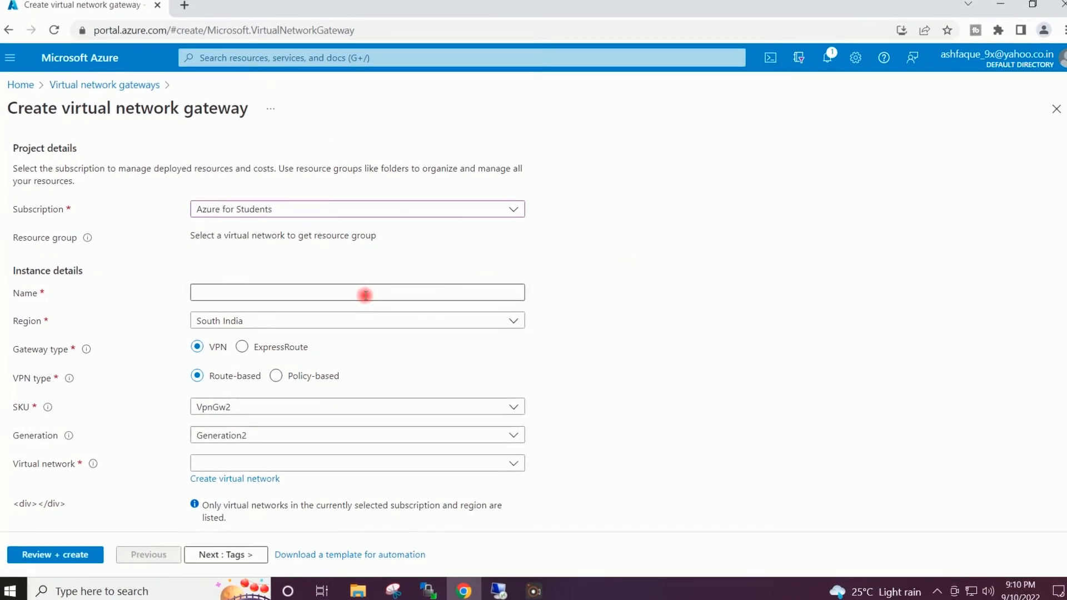
click(365, 294)
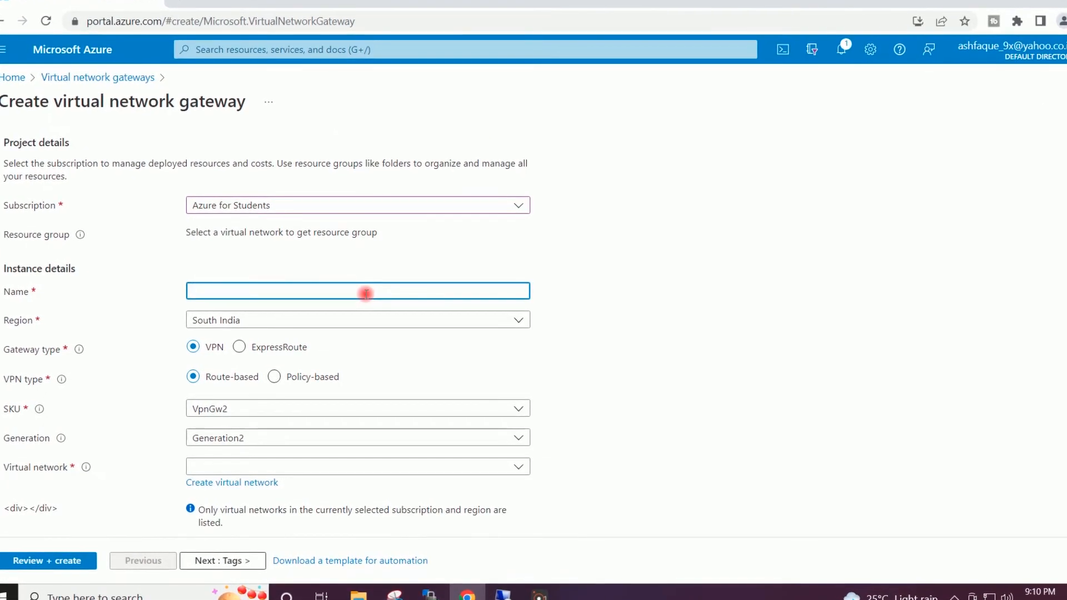
text(VirtualTechbox-GW)
click(622, 275)
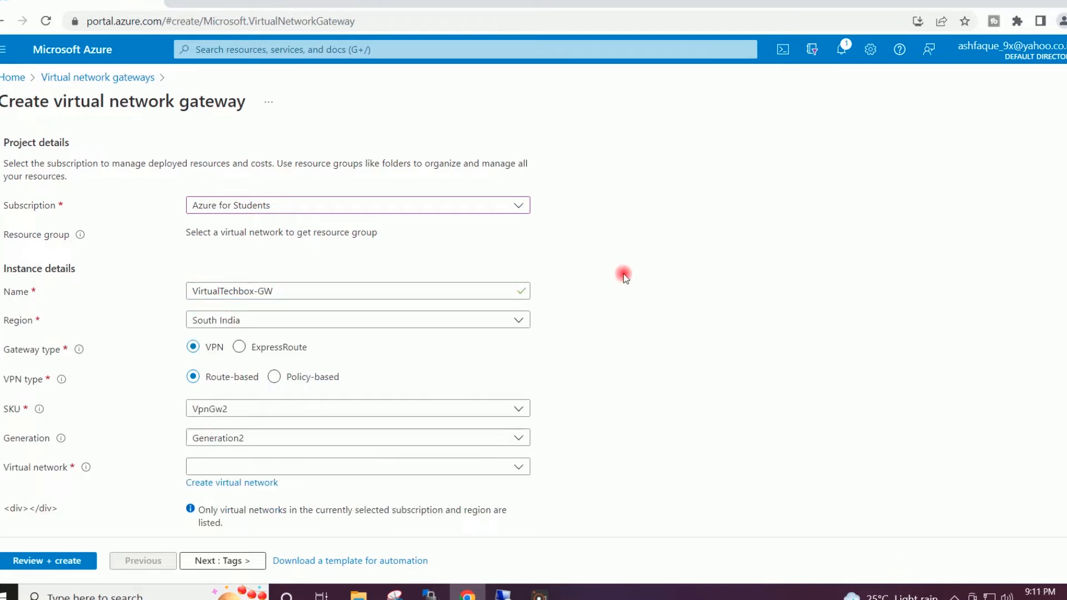
- Set region Central India, route-based VPN, SKU VpnGw1, and virtual network VirtualTechbox-RG-VNet
click(516, 323)
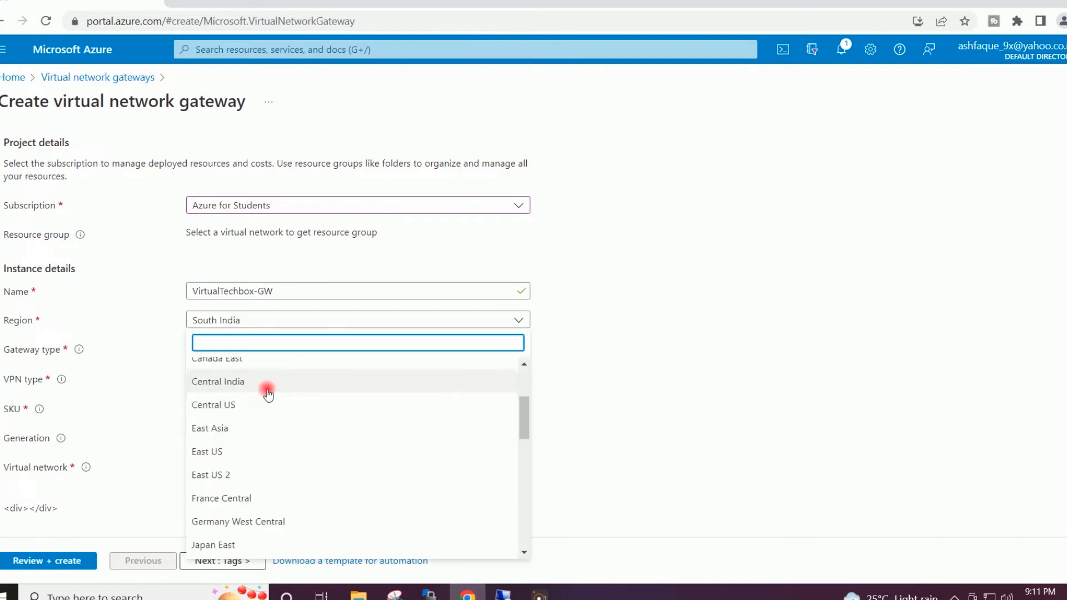
click(222, 384)
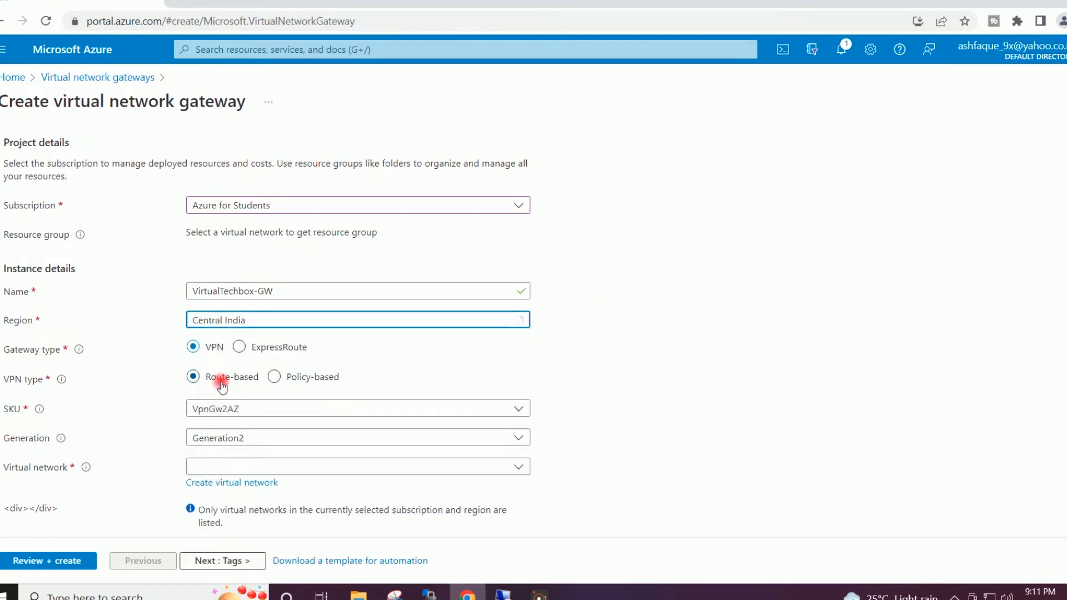
click(639, 374)
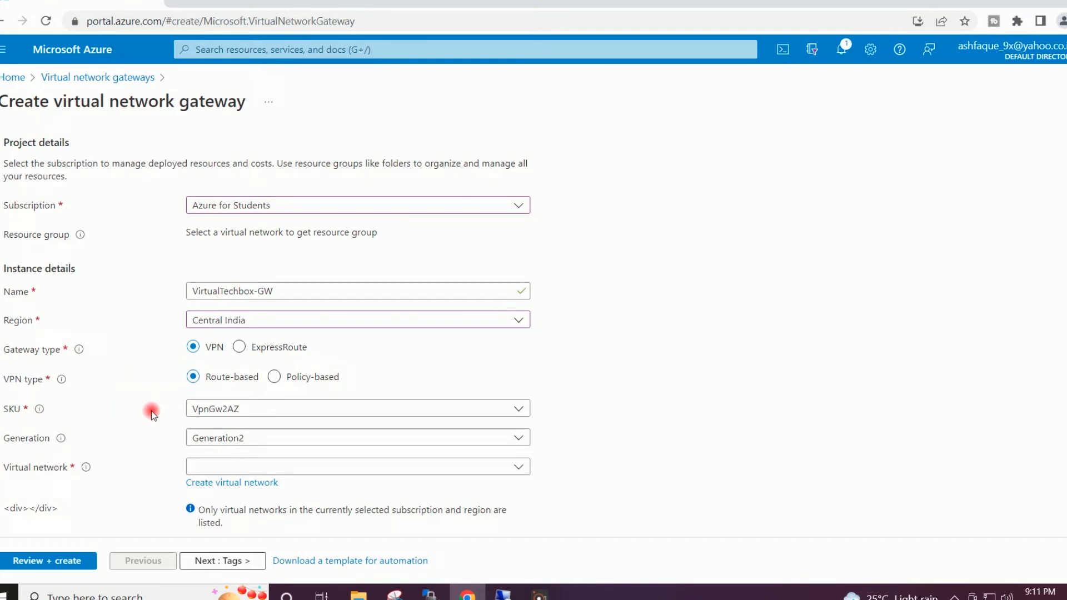
click(507, 407)
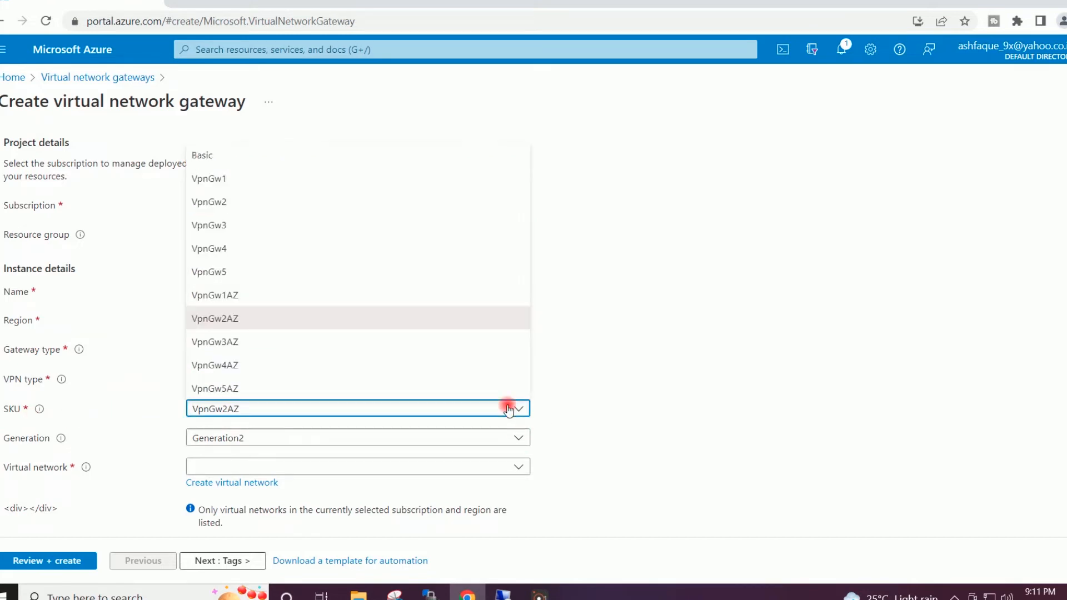
click(231, 179)
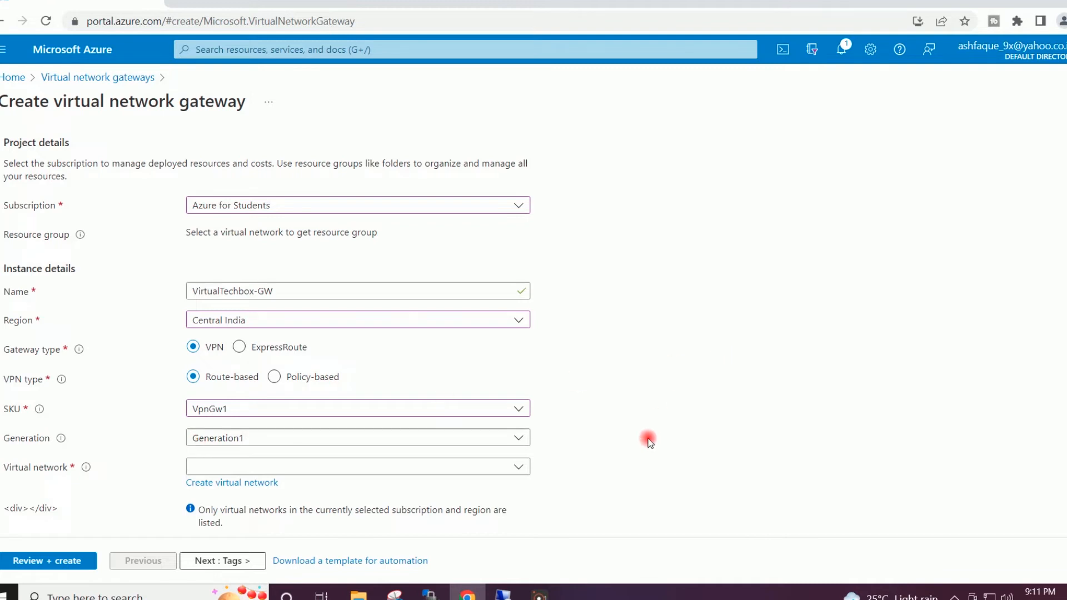
click(518, 467)
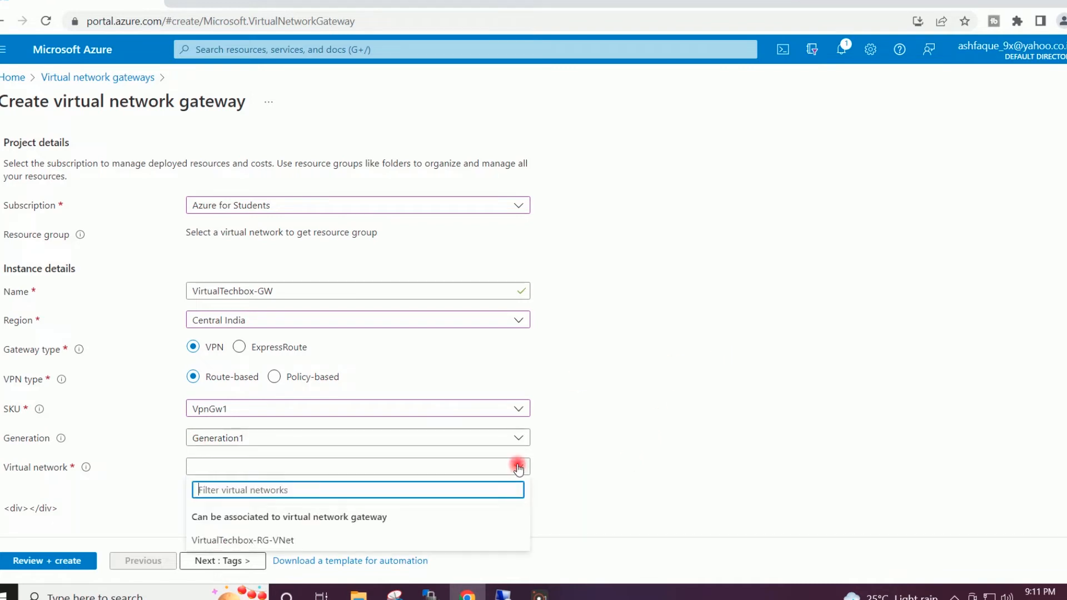
click(293, 540)
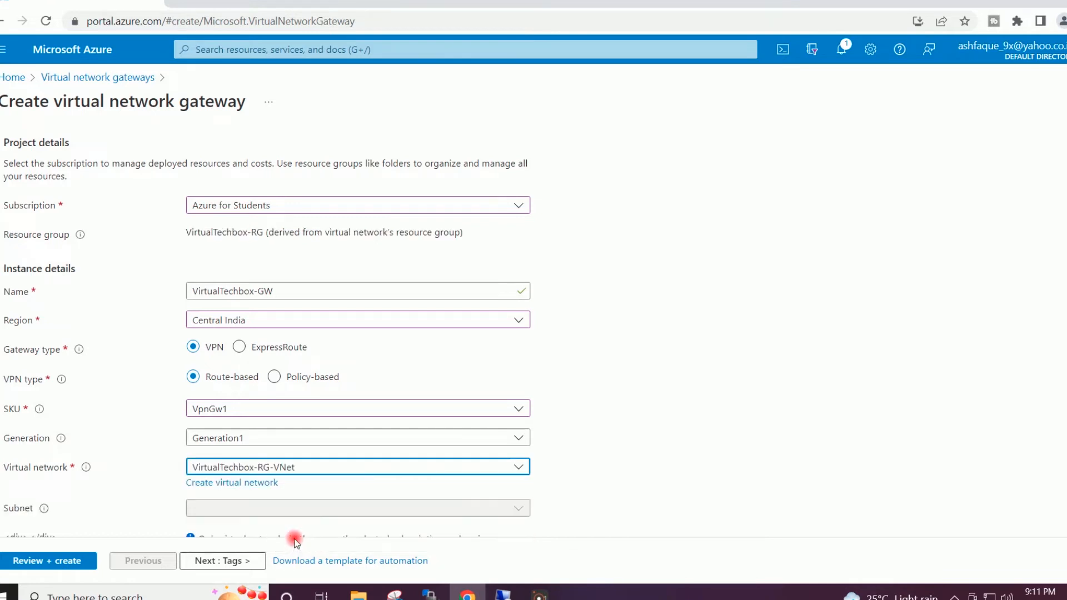
click(622, 393)
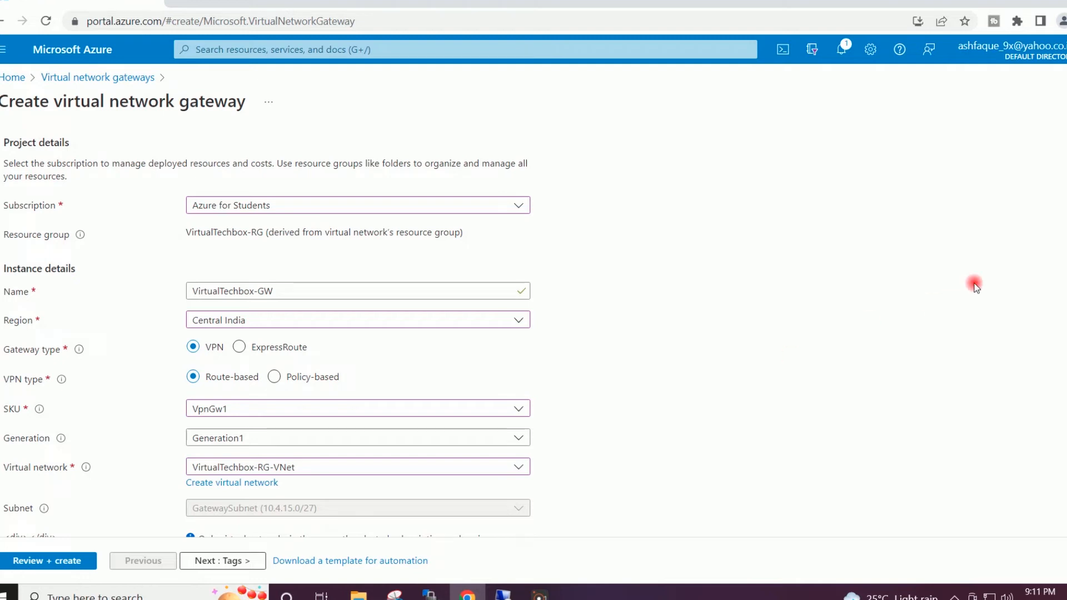
- Name the new public IP PublicIP-1, leave BGP and active-active off, and continue to Tags
scroll(268, 334, down, 3)
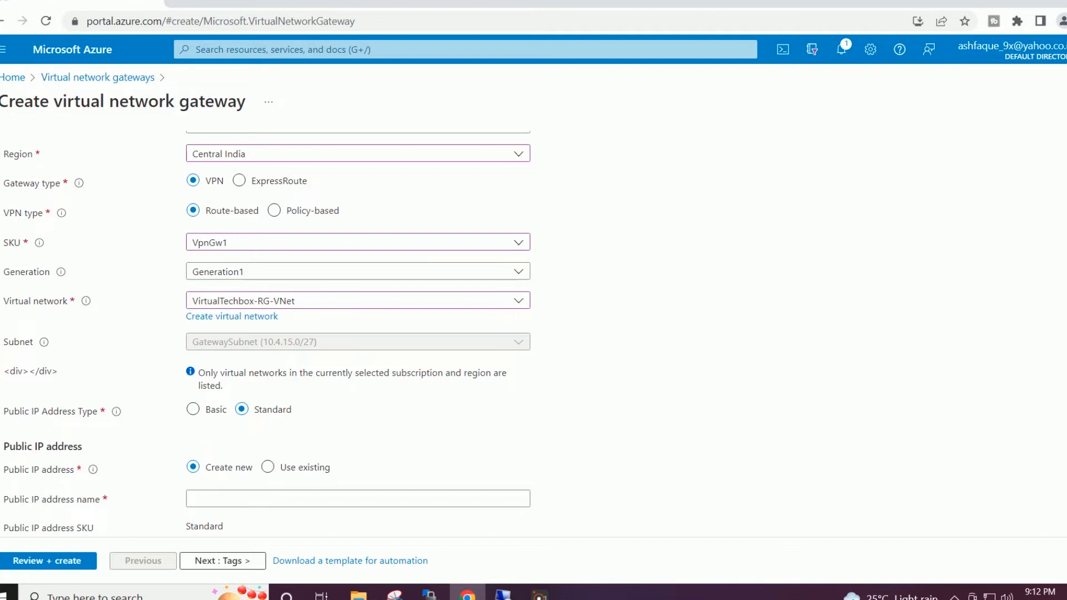
scroll(267, 333, down, 3)
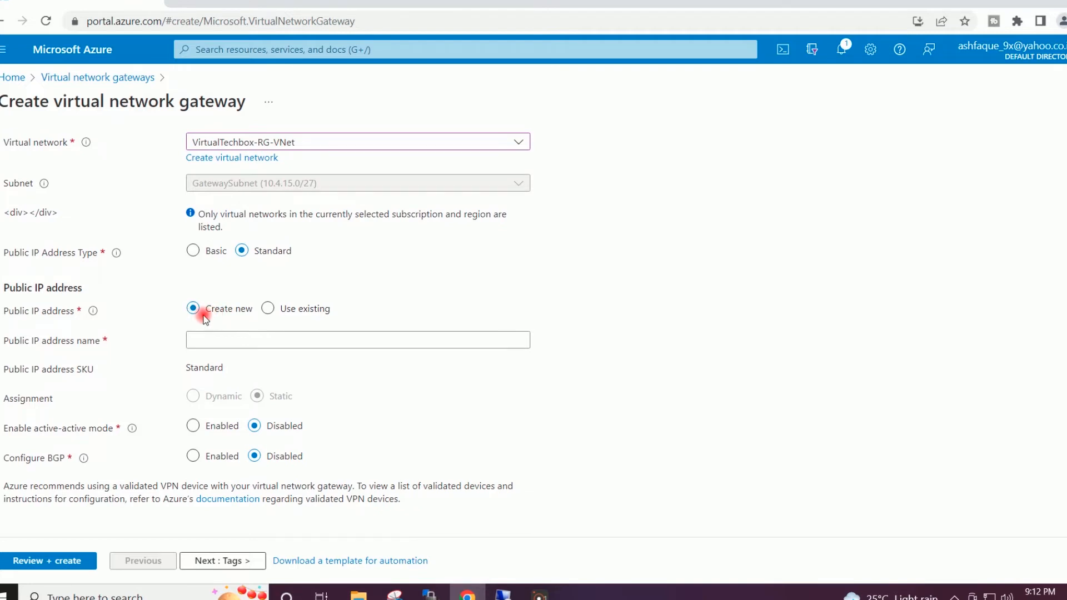
click(207, 334)
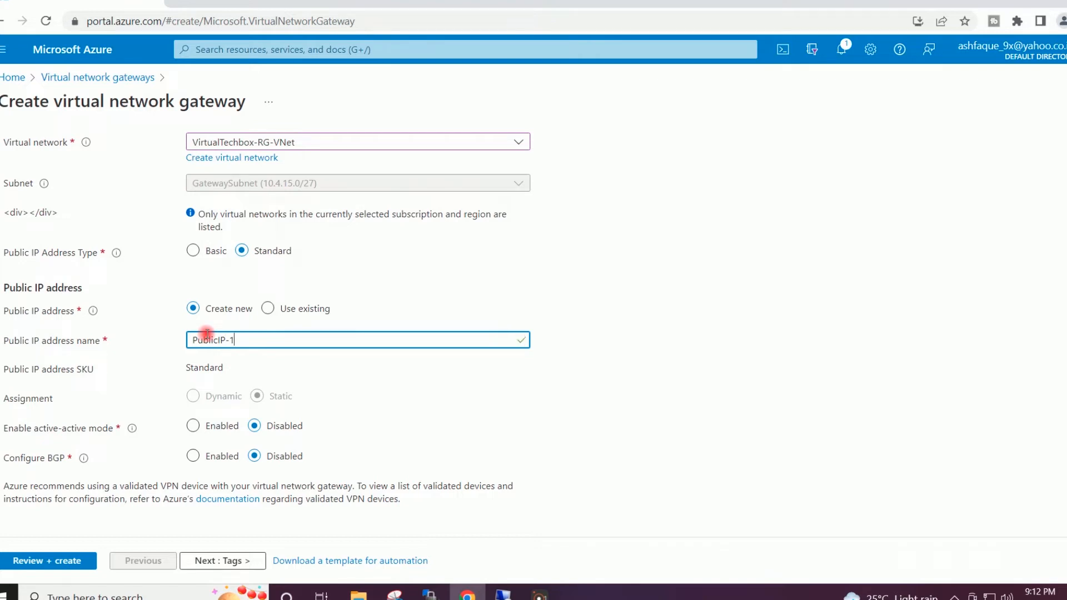
click(773, 271)
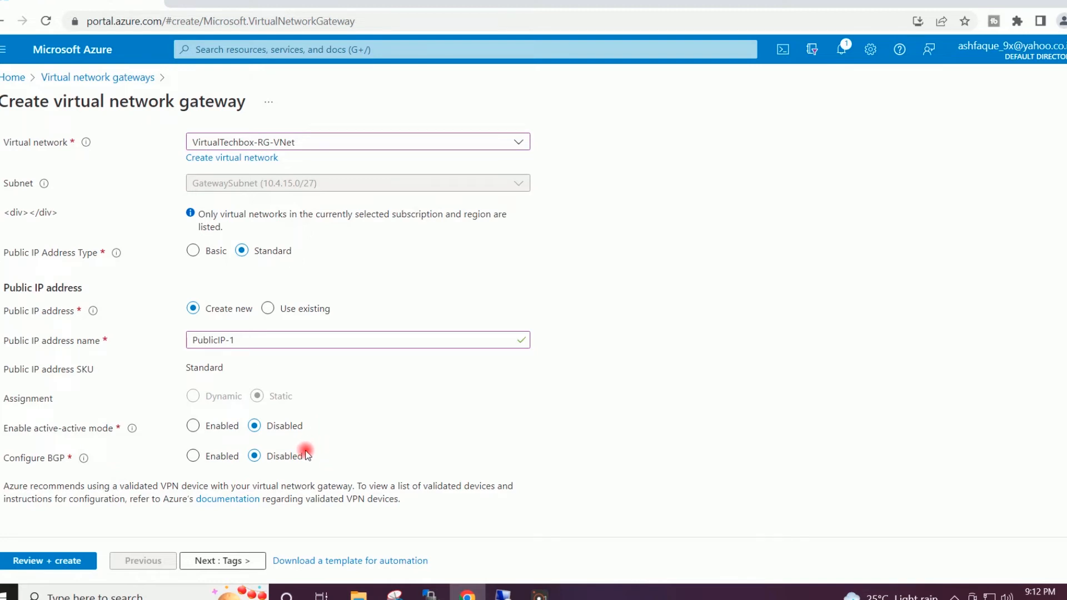
click(234, 561)
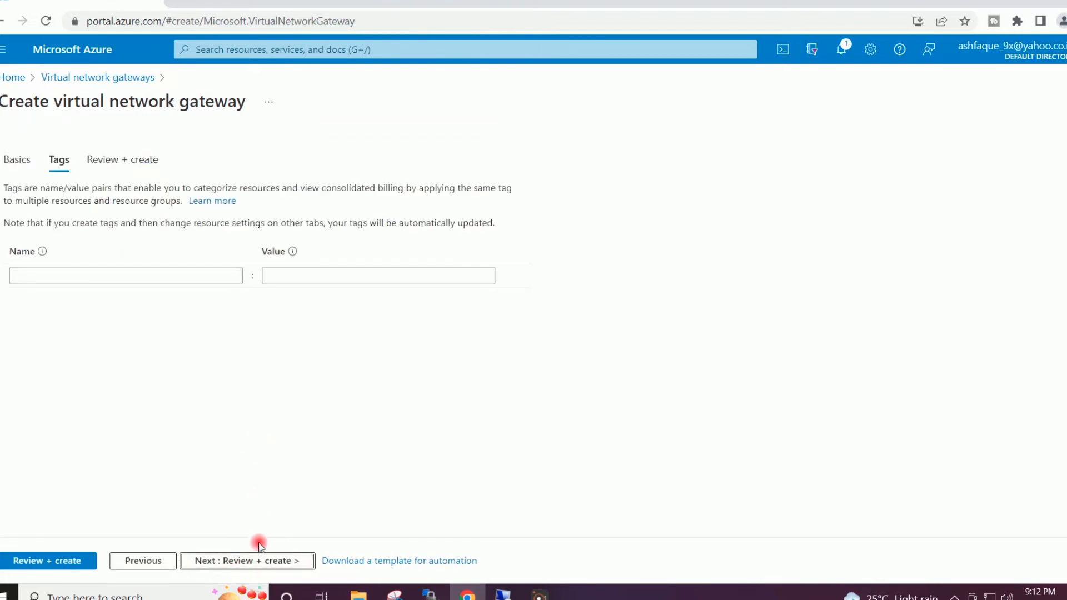
- Review the VirtualTechbox-GW gateway and create it once validation passes
click(249, 560)
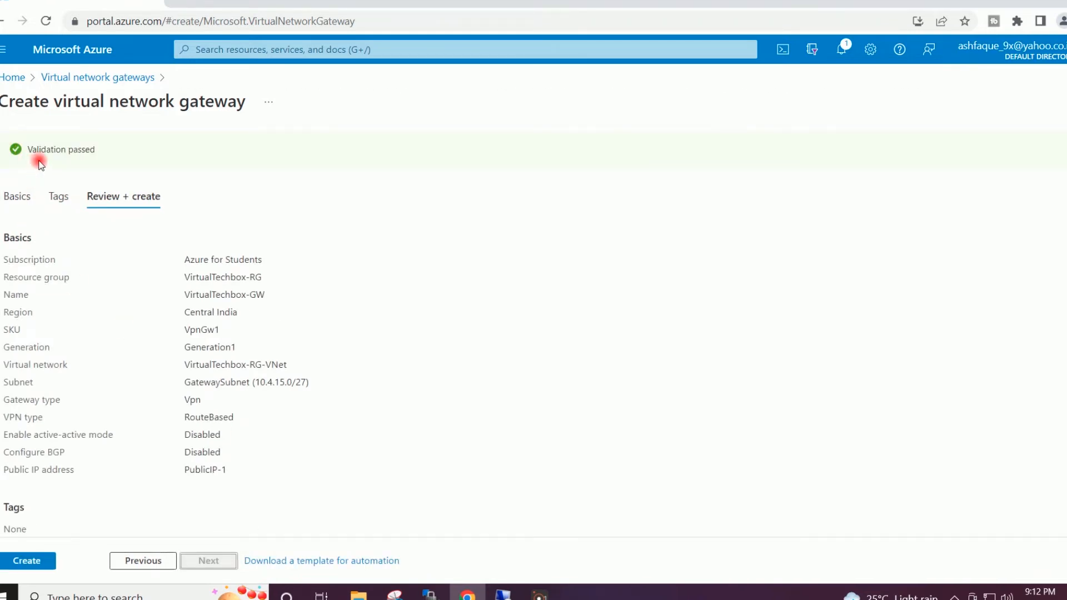
click(45, 560)
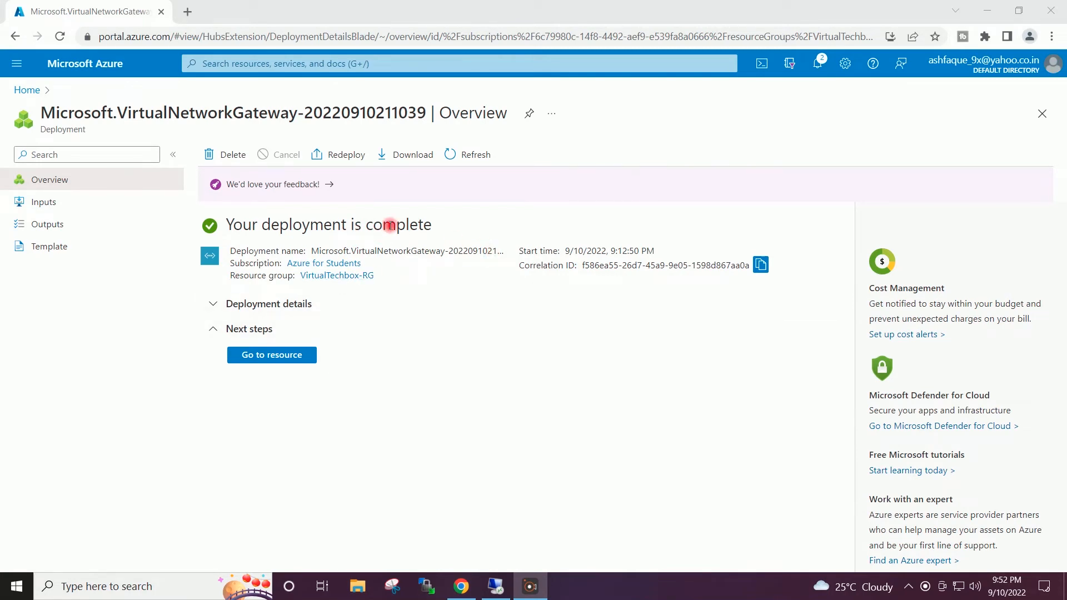
- Leave the completed gateway deployment and go from Home to the empty Local network gateways list
drag(431, 228, 211, 226)
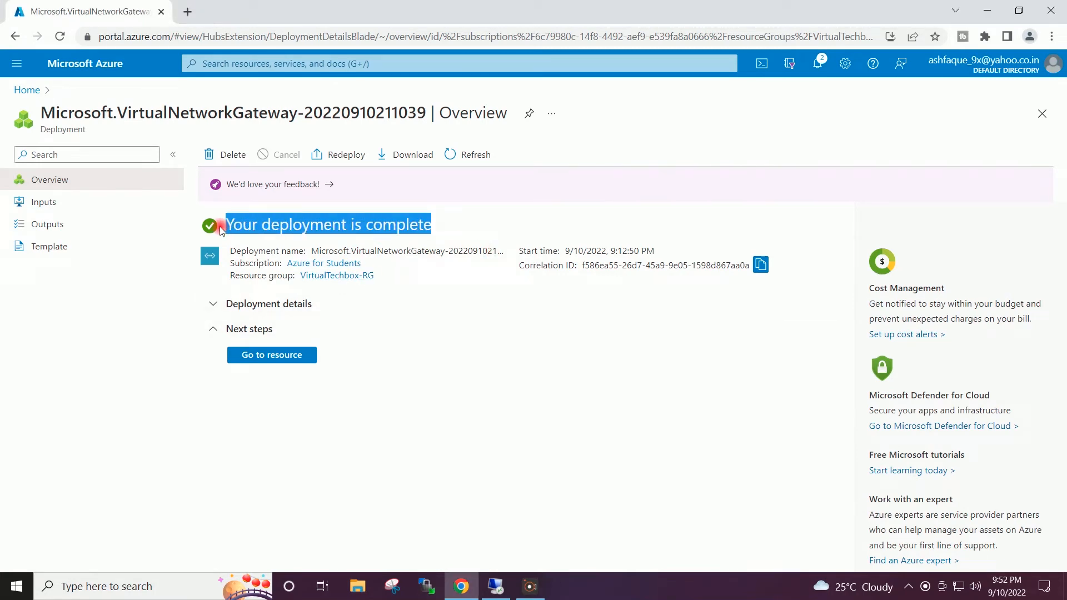
click(373, 227)
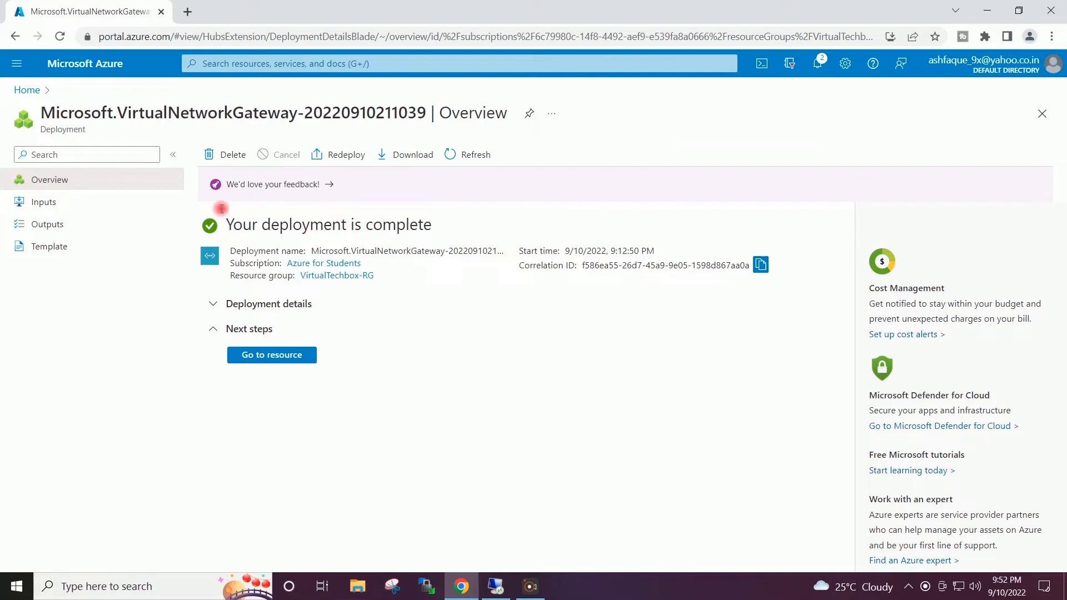
click(22, 90)
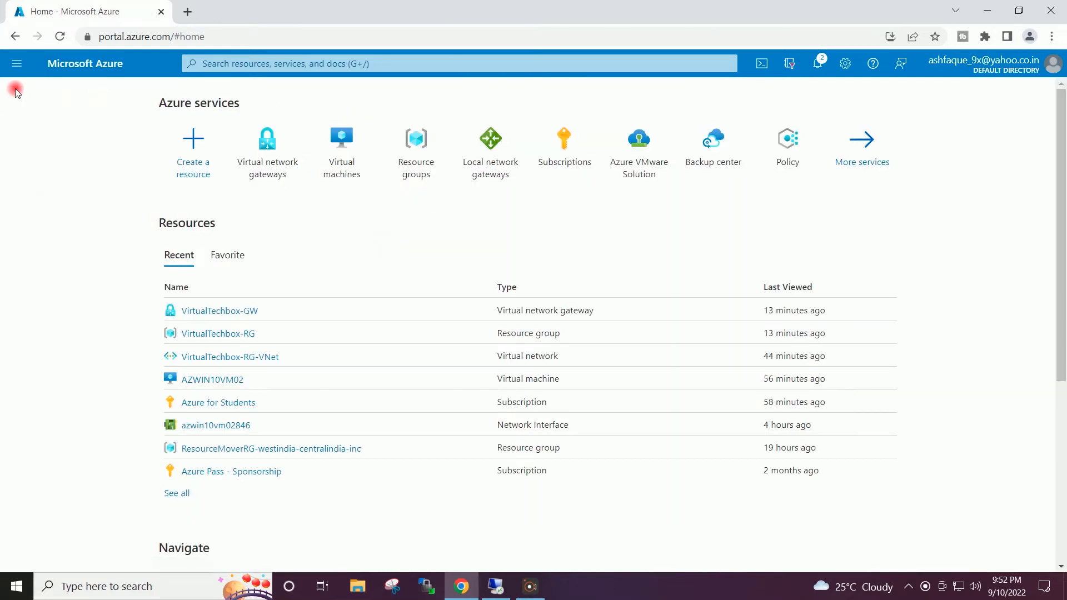
click(486, 165)
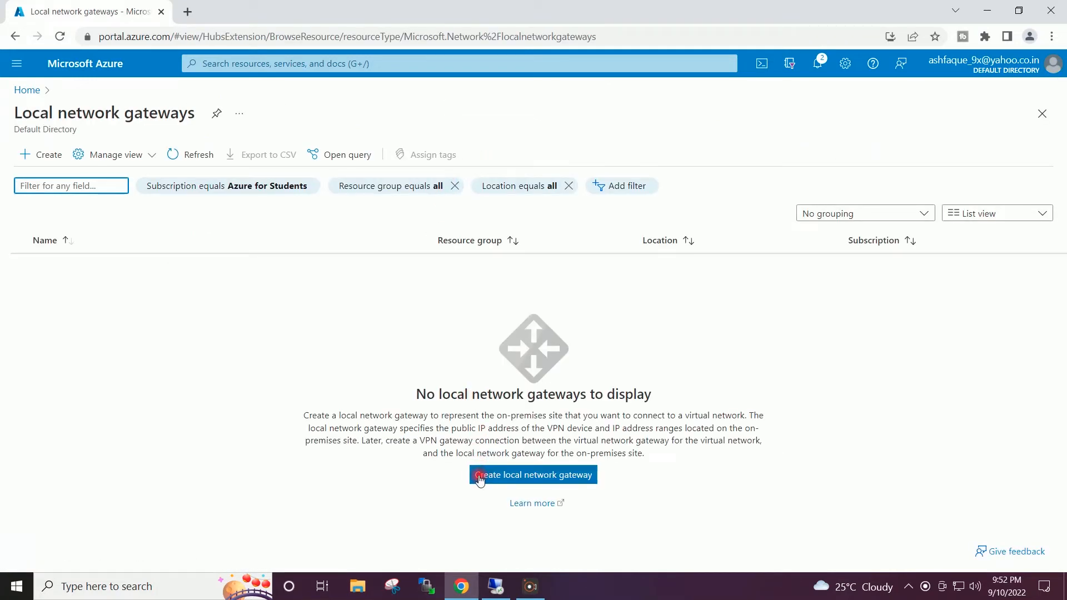
- Start a local network gateway under Azure for Students with resource group VirtualTechbox-RG
click(498, 475)
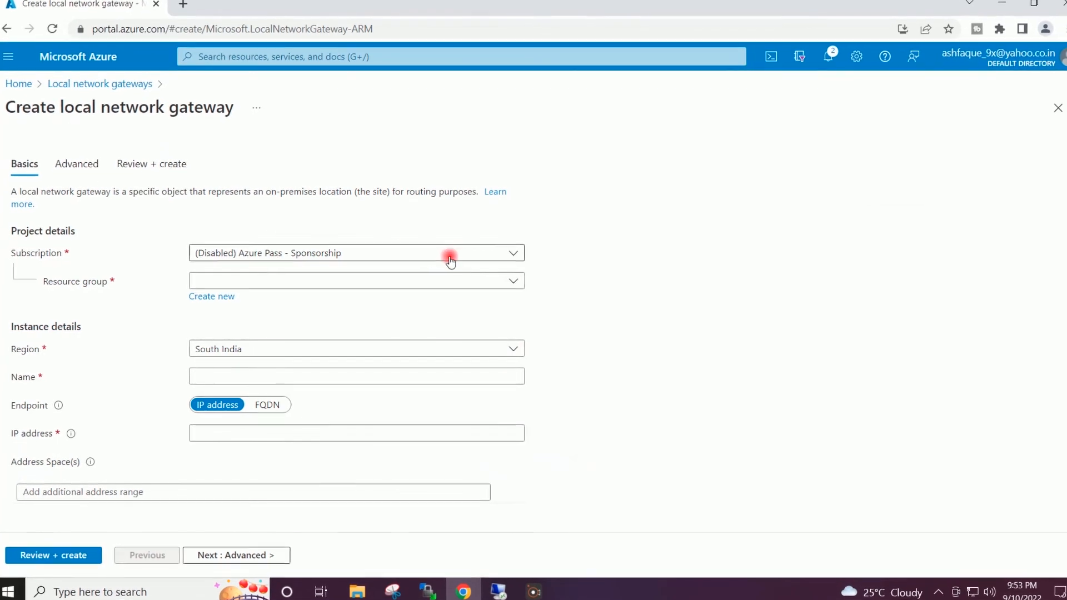
click(489, 259)
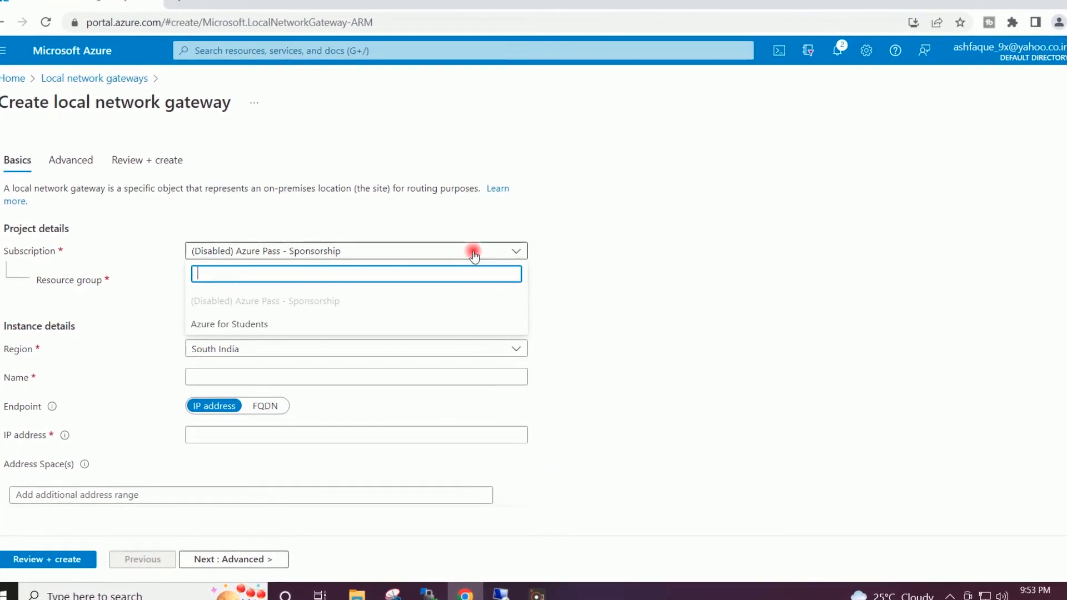
click(270, 325)
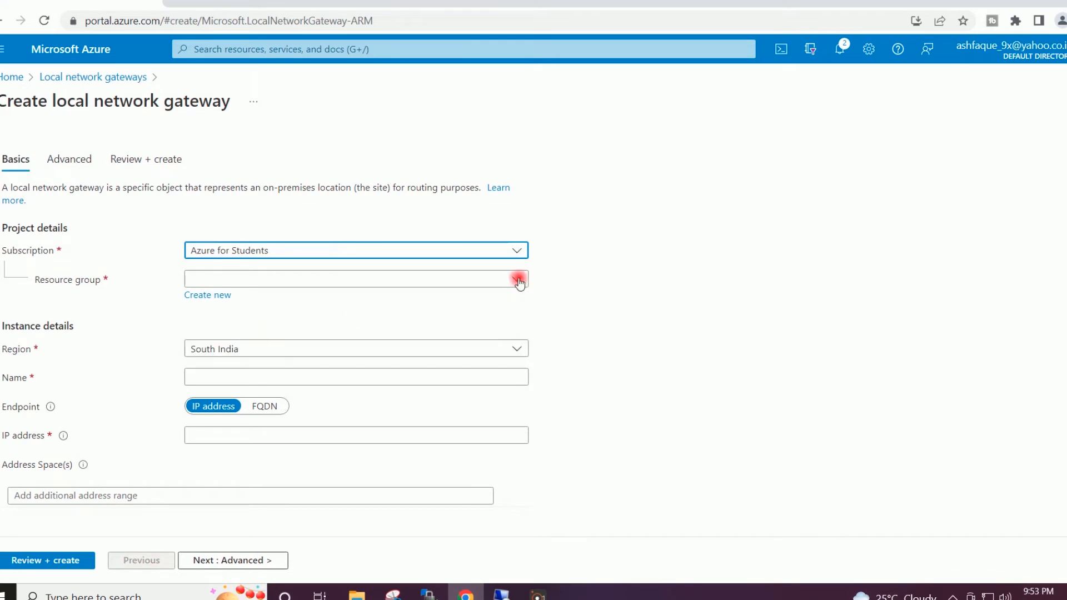
click(518, 280)
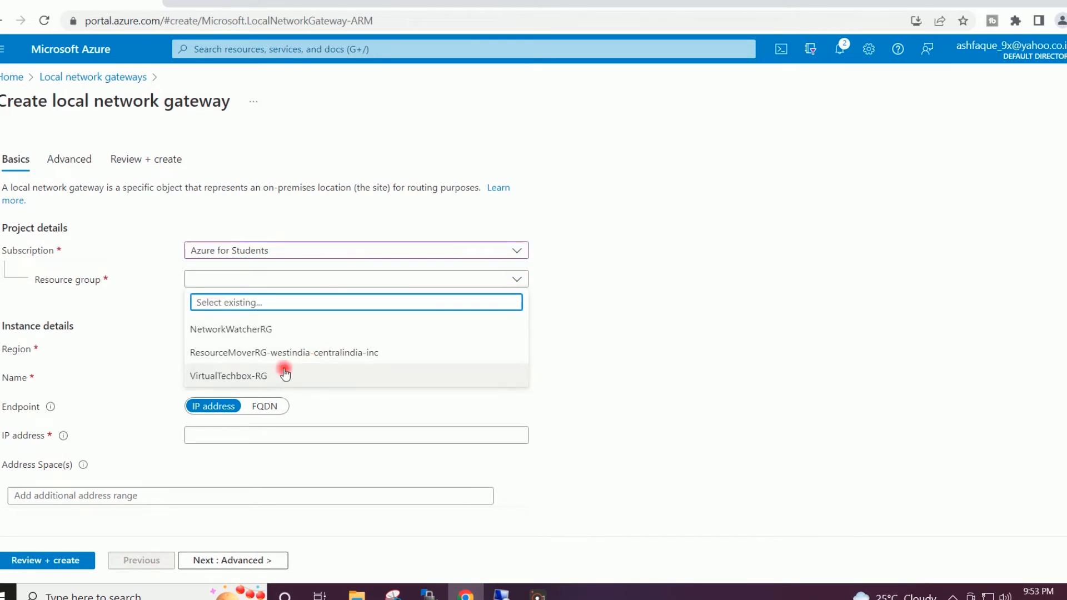
click(264, 378)
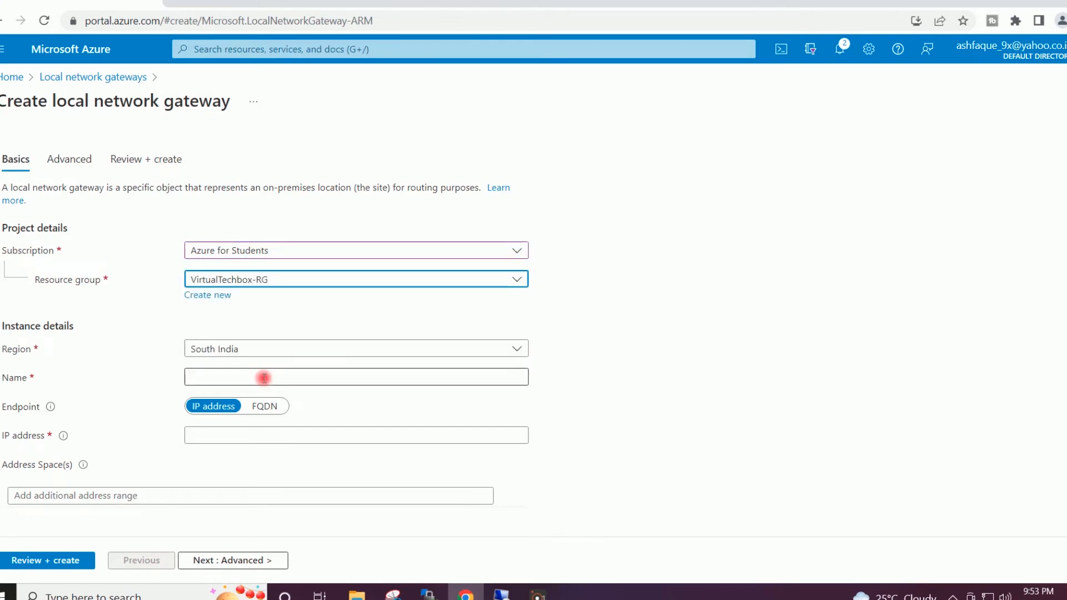
click(626, 292)
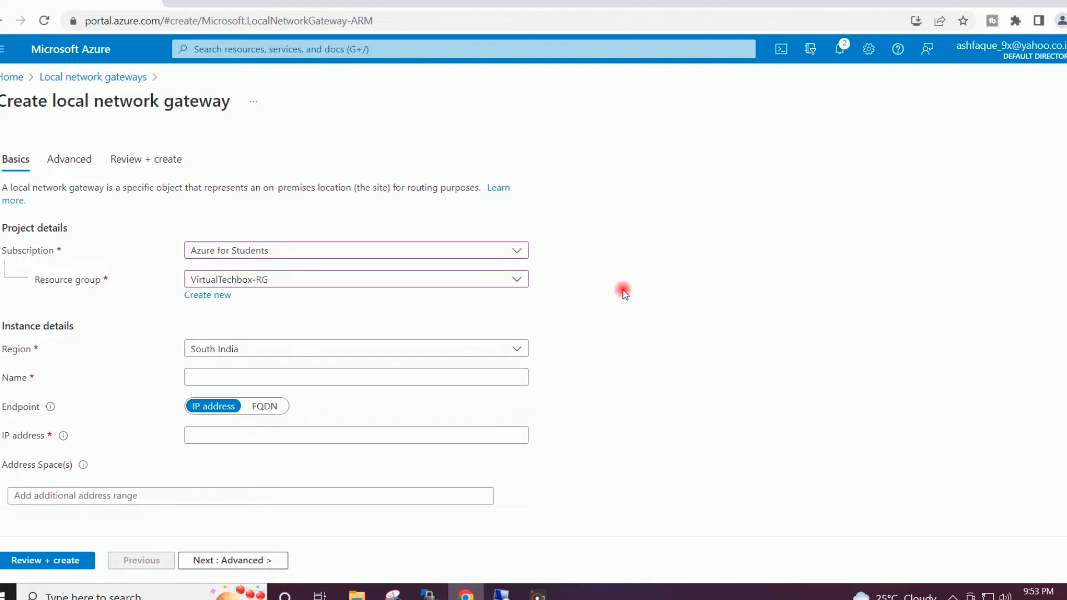
- Set the region to Central India and name the gateway VirtualTechbox-LNGW
click(509, 350)
scroll(493, 278, up, 5)
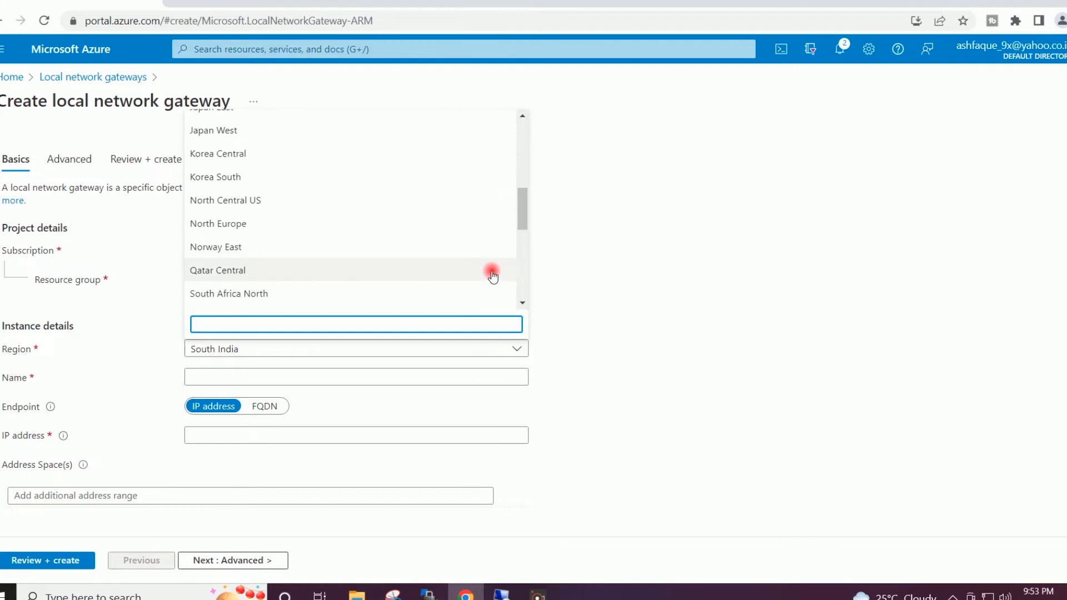
scroll(493, 276, up, 1)
scroll(492, 273, up, 2)
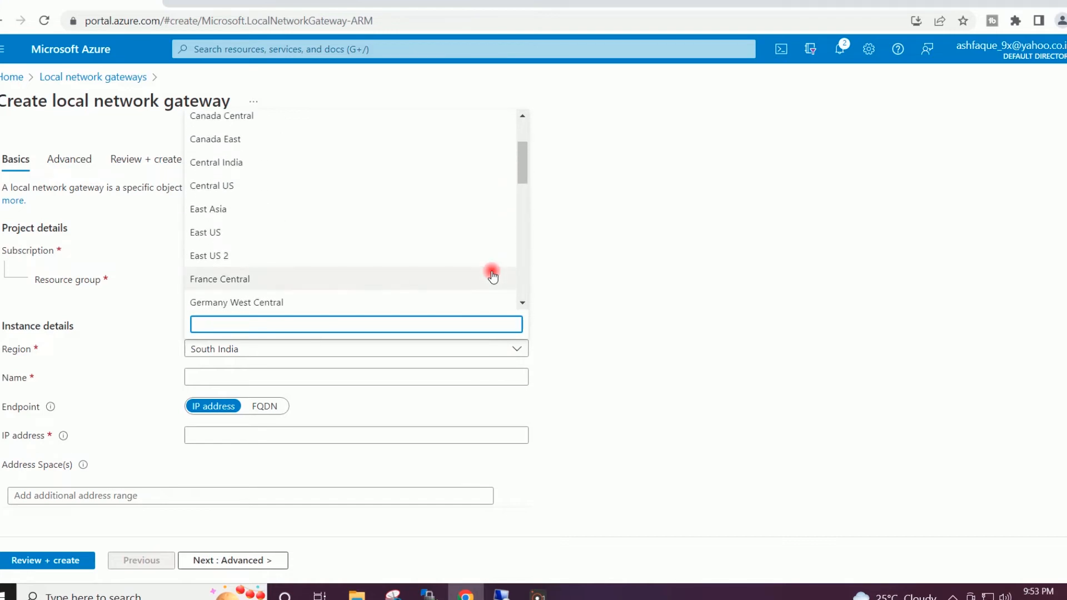
click(241, 166)
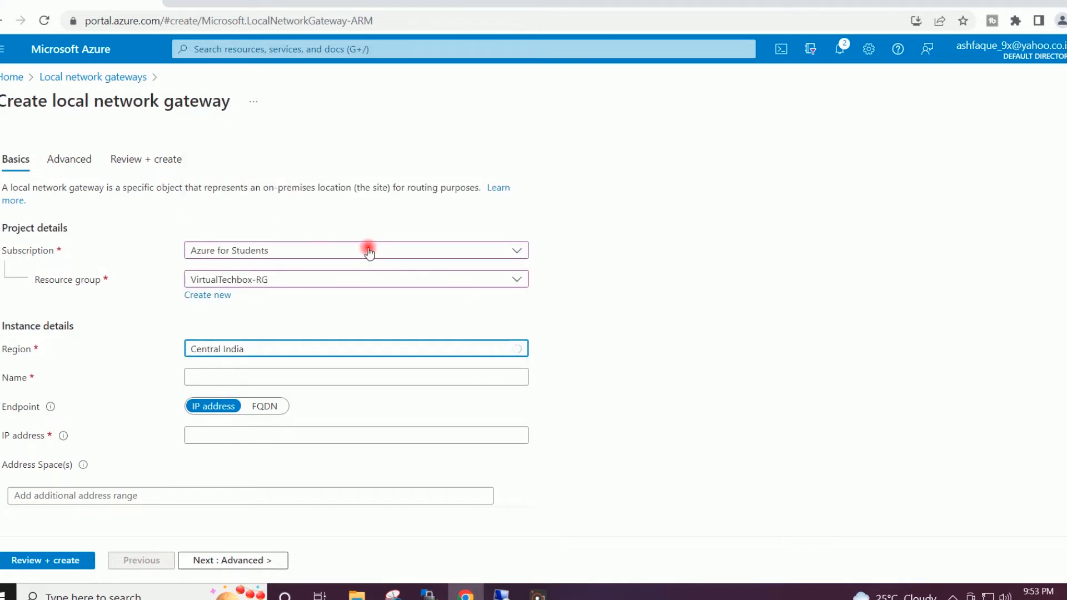
click(700, 296)
click(514, 375)
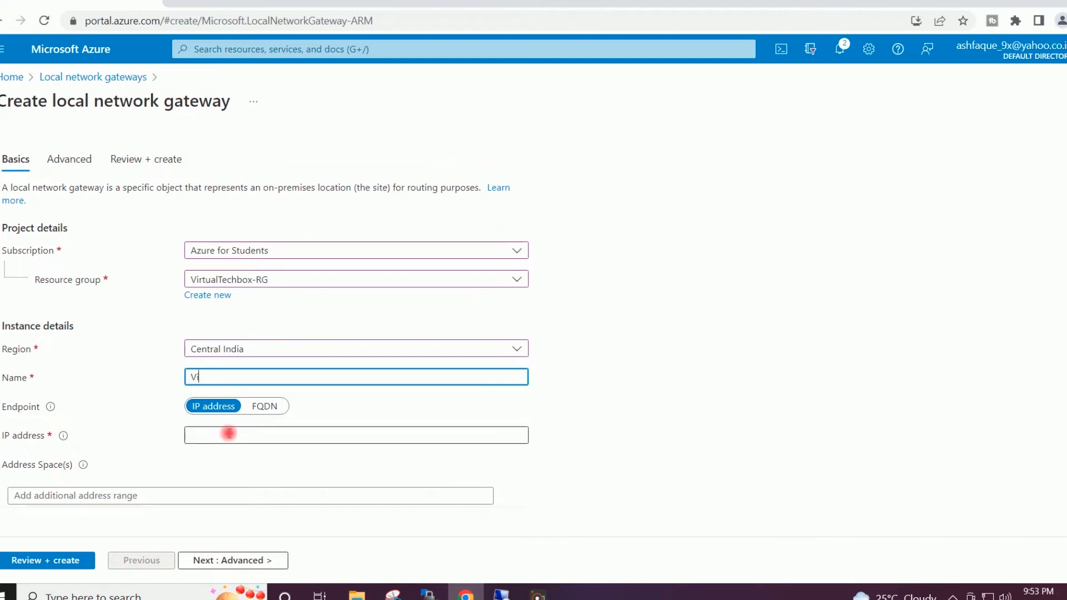
text(VirtualTechbox-)
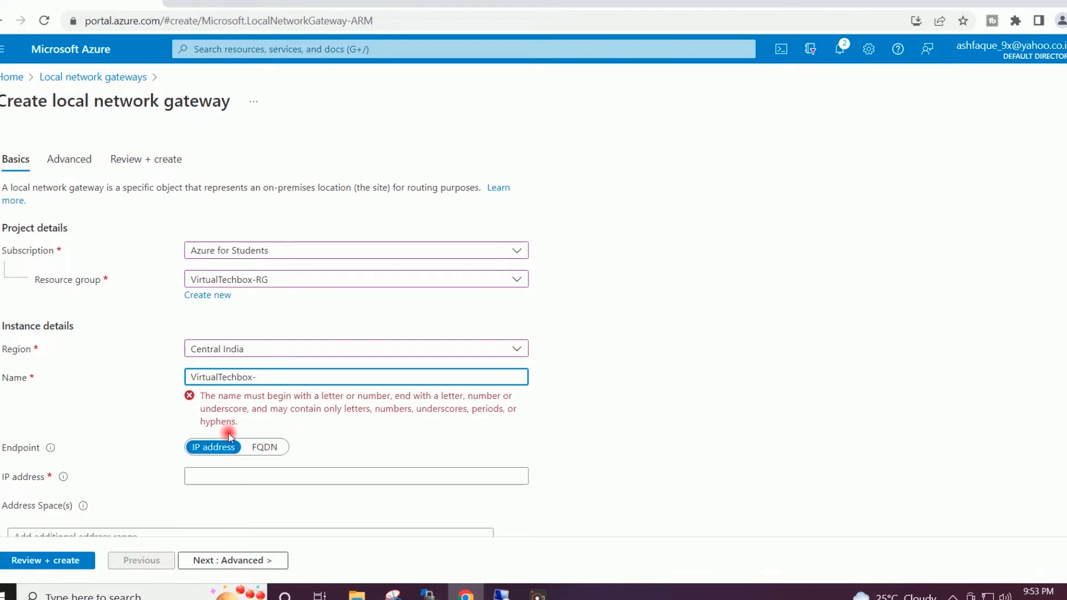
text(LNGW)
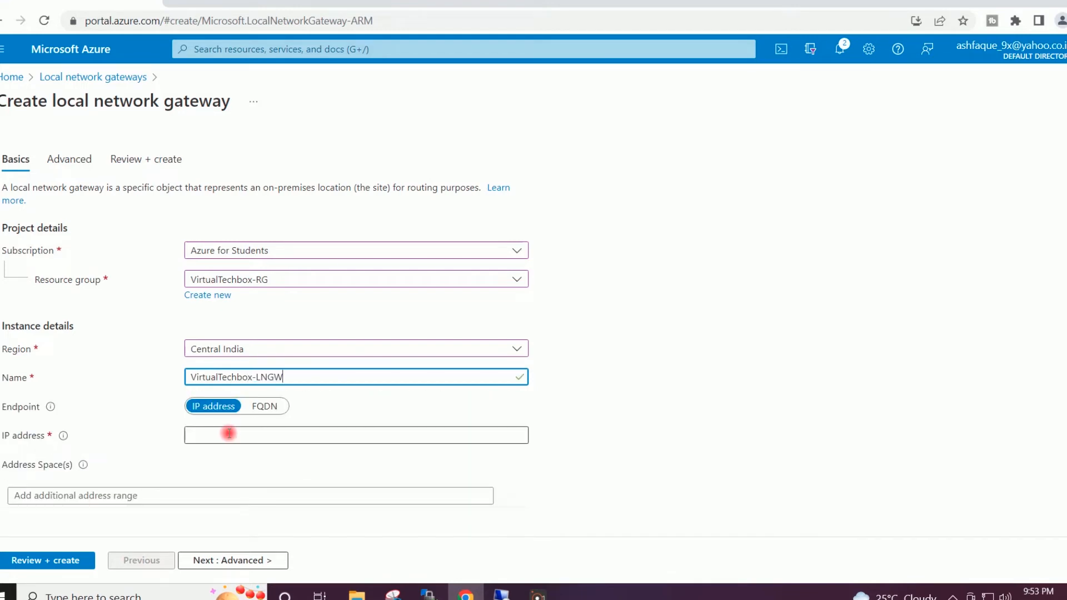
click(656, 304)
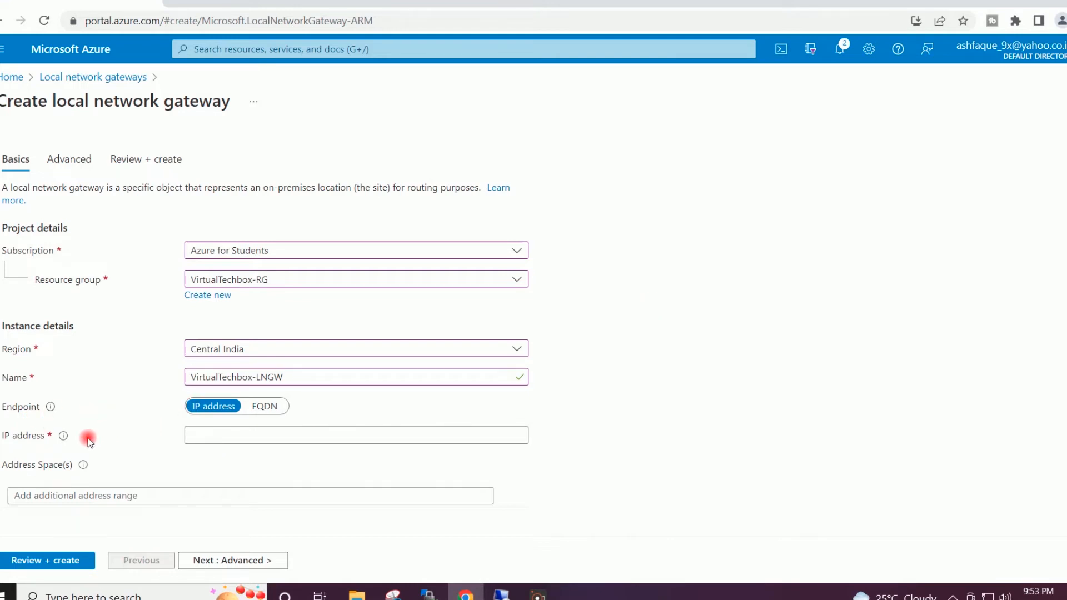
click(197, 435)
click(198, 435)
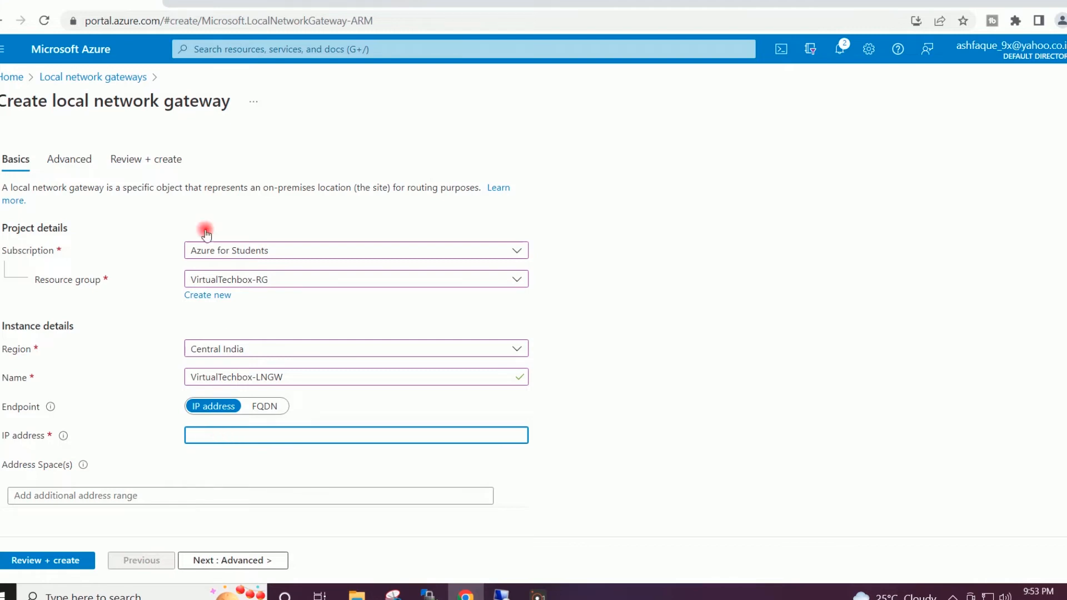
click(179, 3)
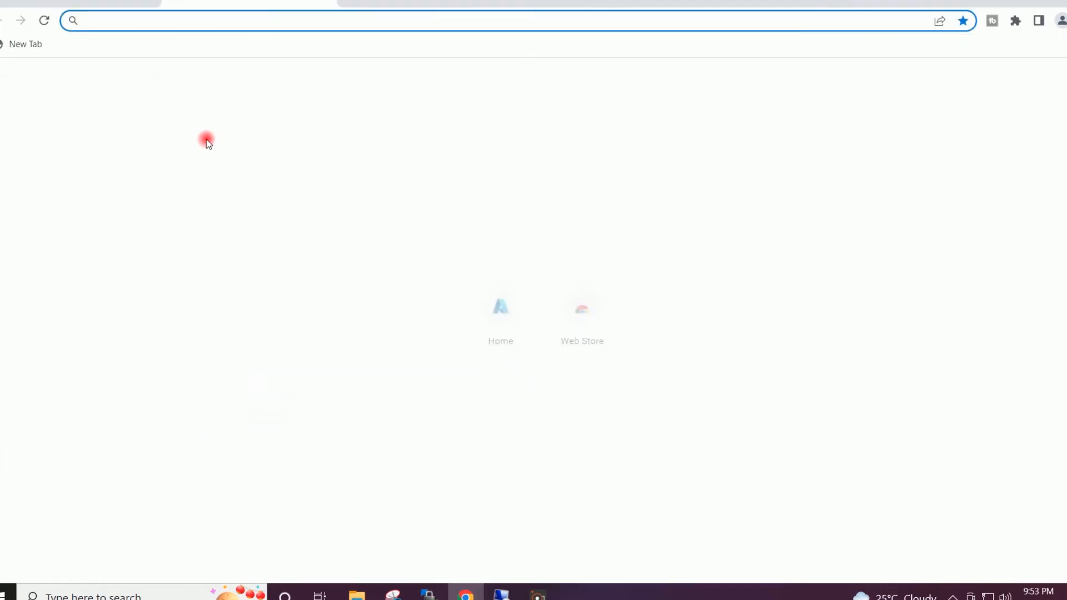
text(google)
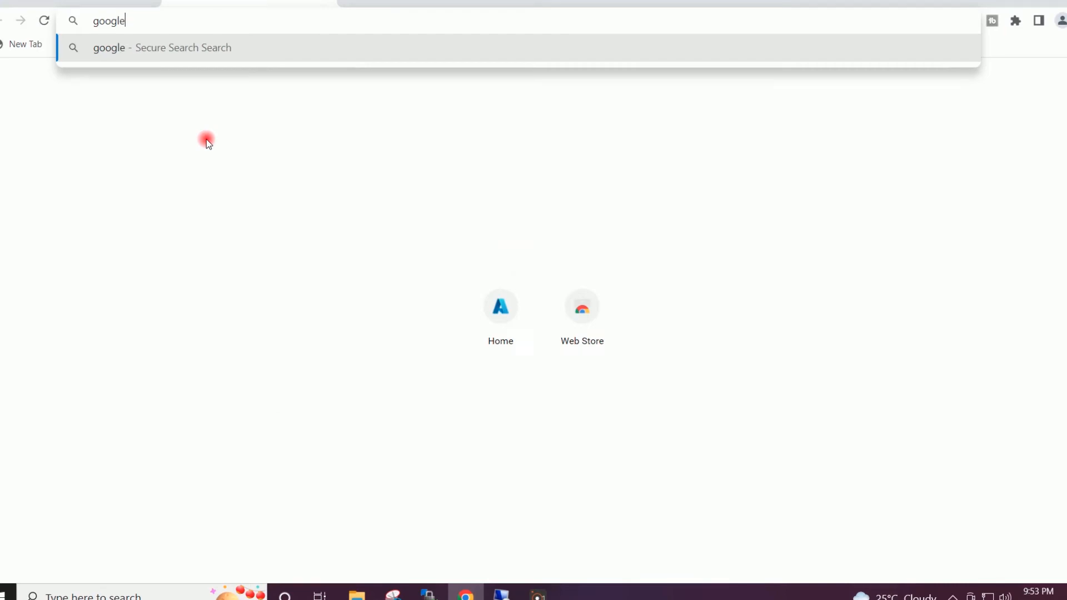
key(ctrl+Return)
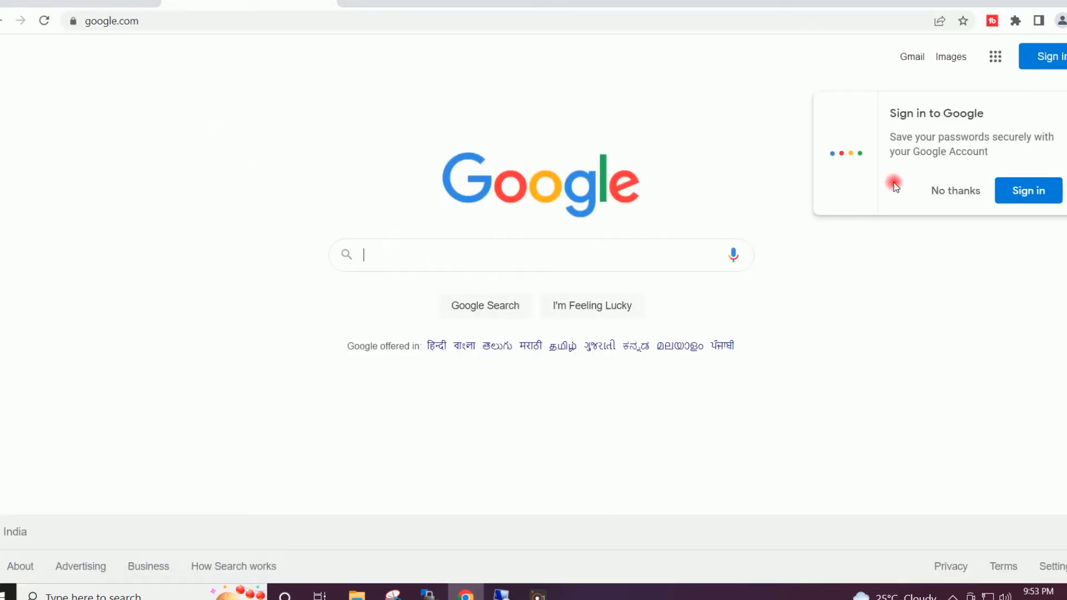
click(948, 189)
click(586, 250)
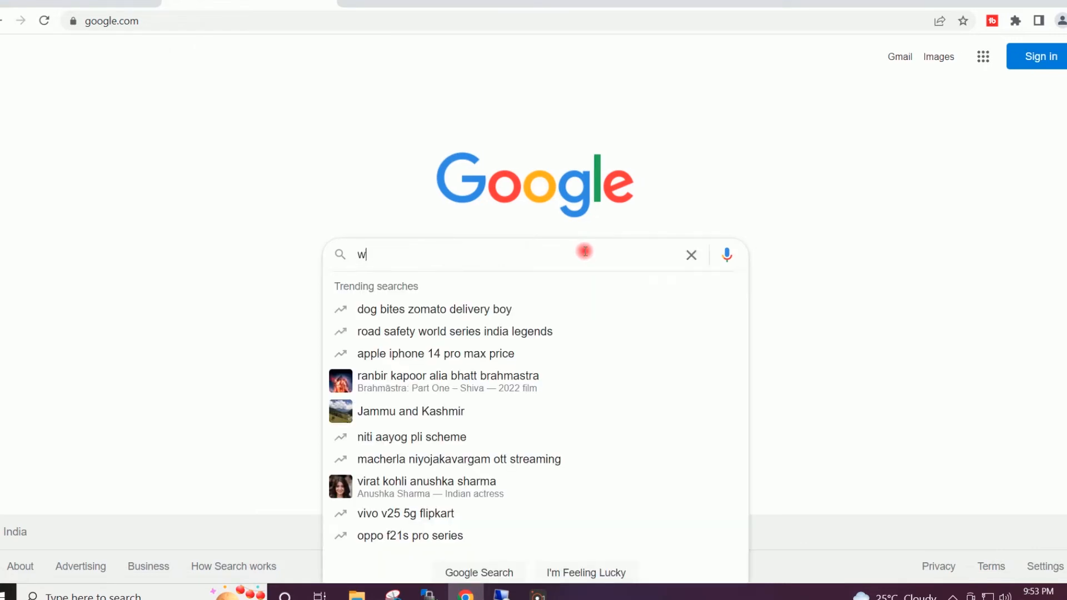
text(what)
key(Down)
key(Return)
drag(236, 234, 141, 233)
key(ctrl+c)
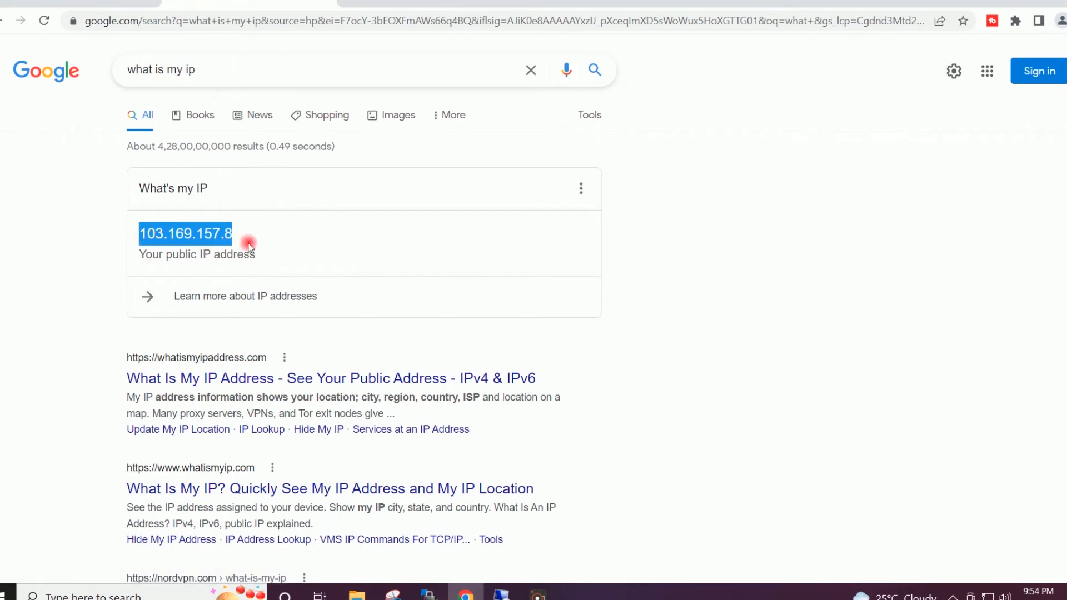
click(105, 8)
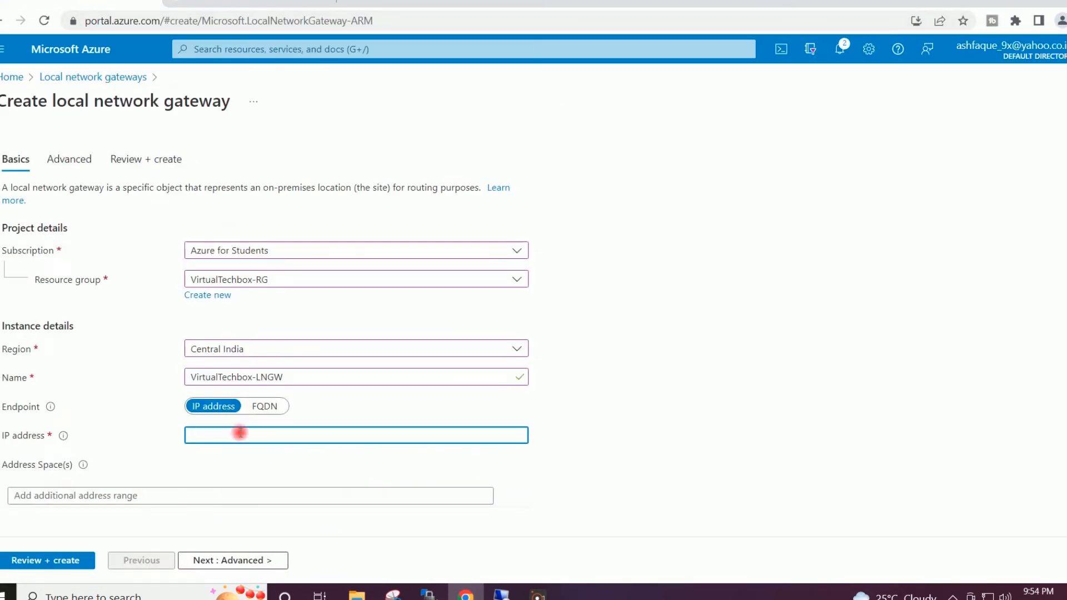
- Enter IP address 103.169.157.8 and address space 192.168.0.0/24, then proceed to Advanced
key(ctrl+v)
click(688, 390)
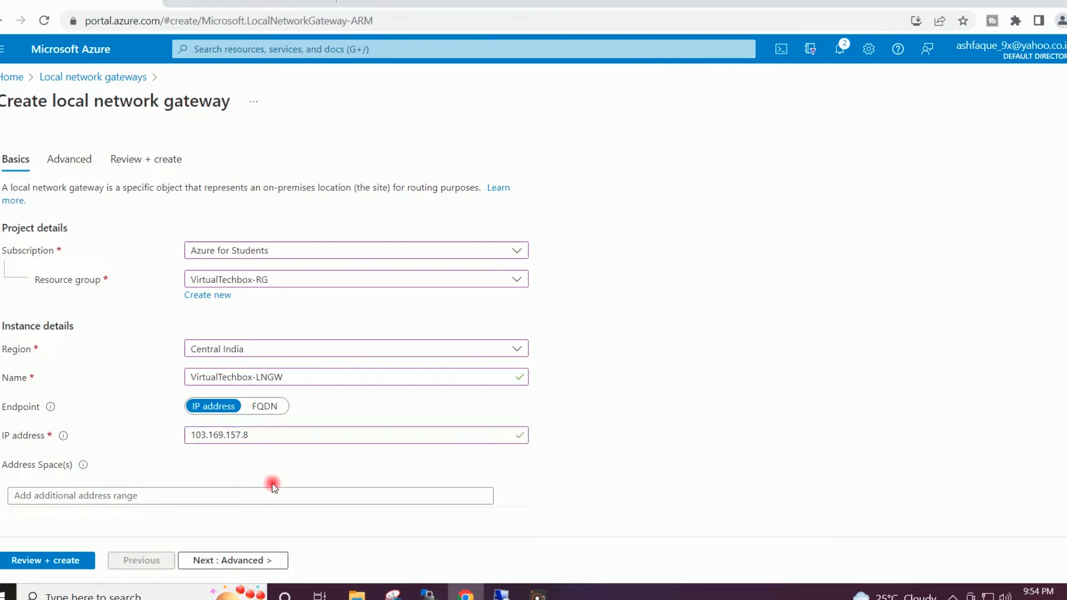
click(47, 491)
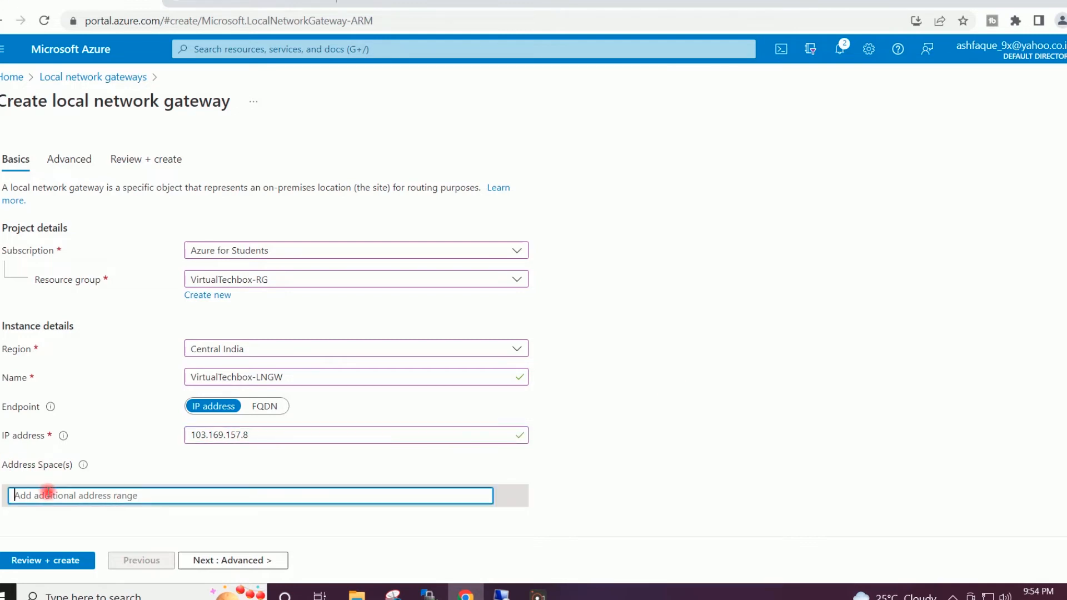
text(192.)
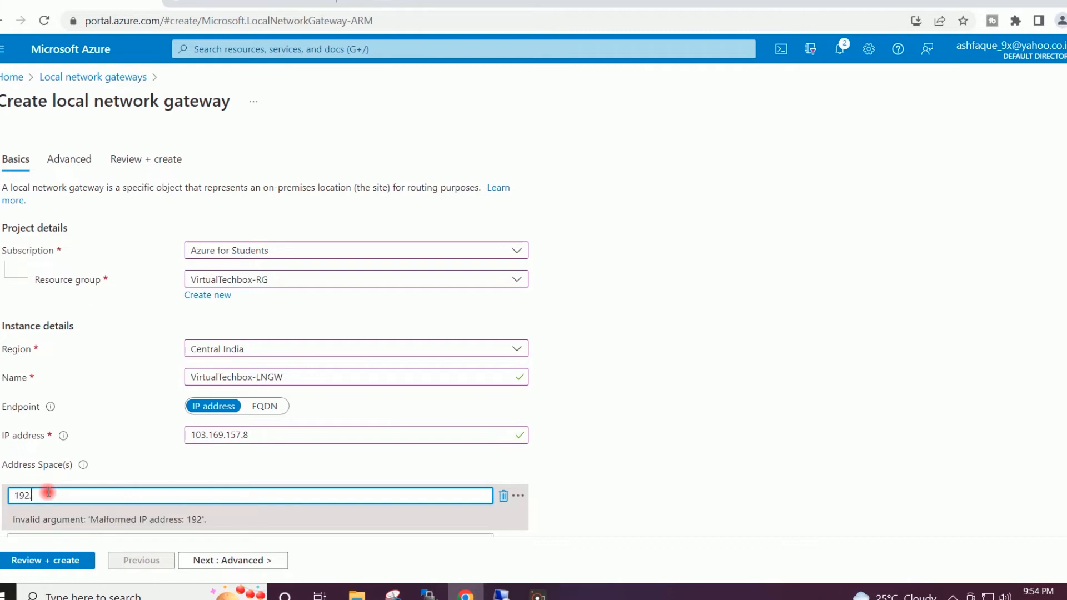
text(168.0.0/24)
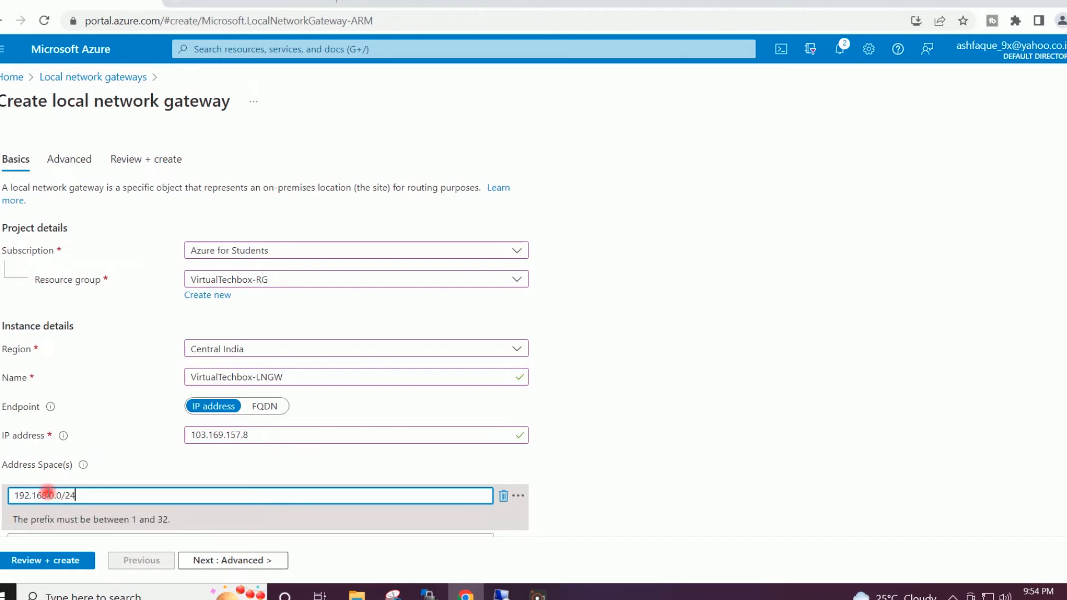
click(692, 423)
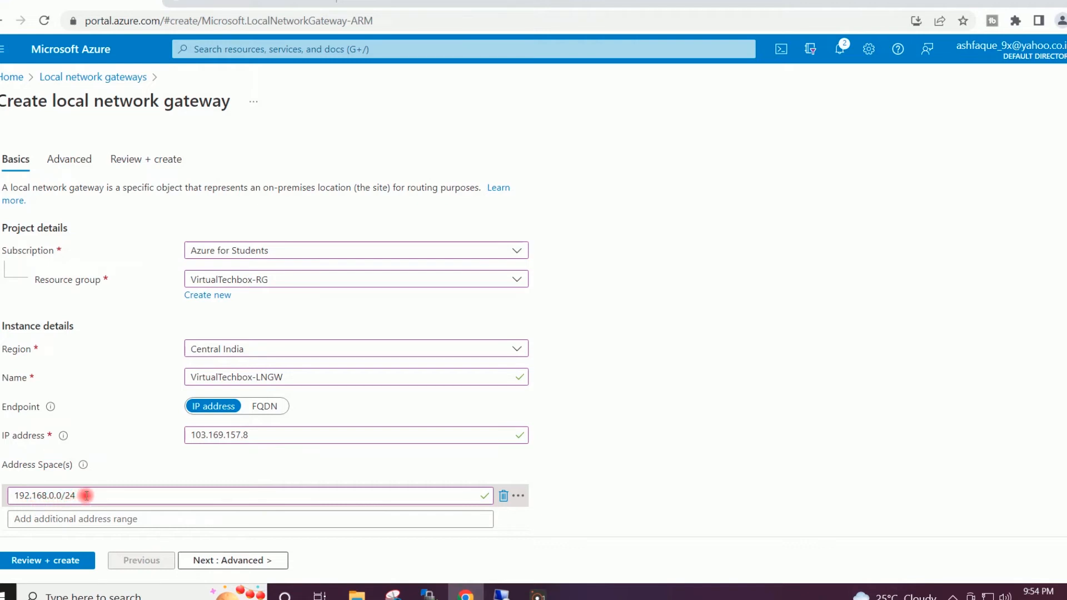
drag(87, 495, 7, 496)
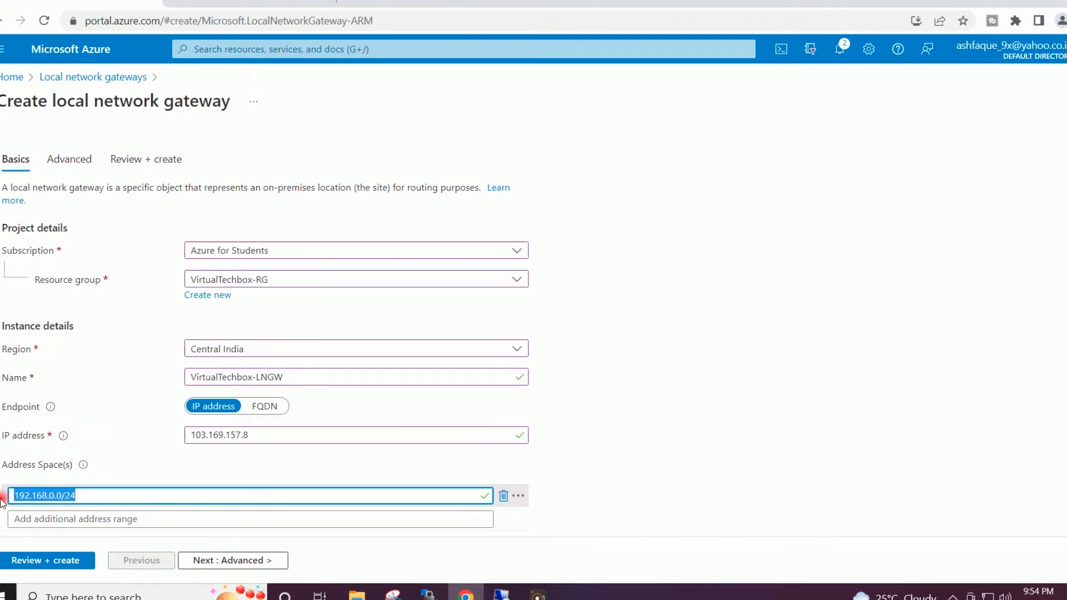
click(640, 430)
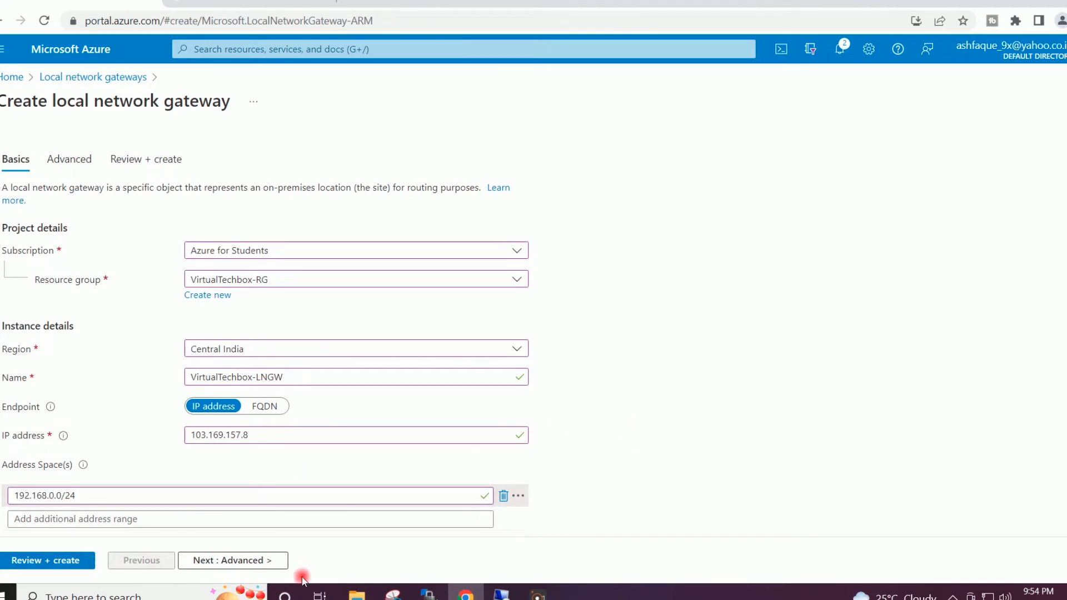
click(268, 562)
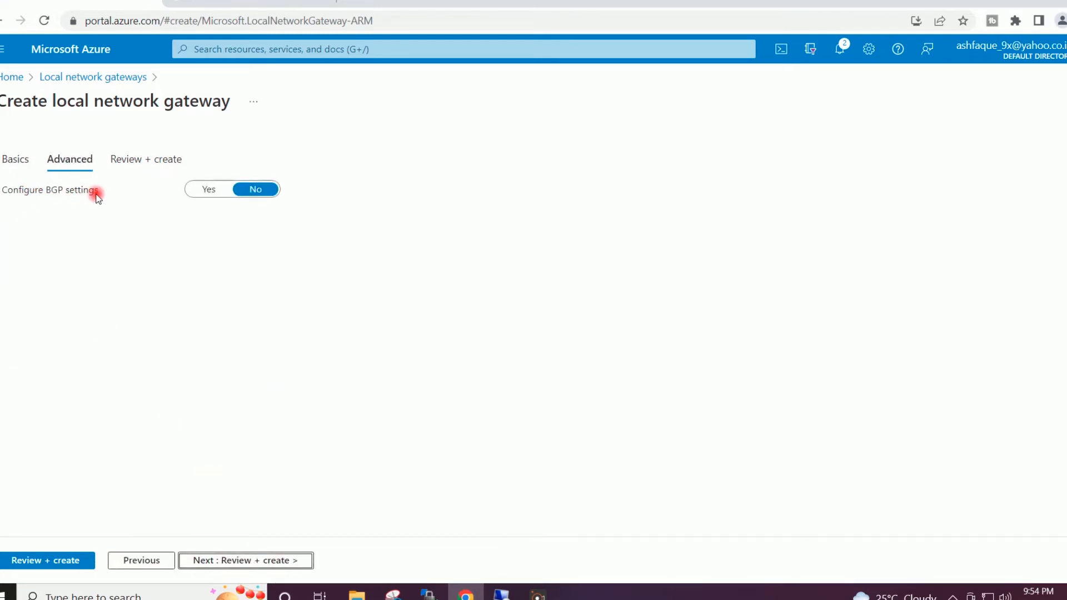
- Create the VirtualTechbox-LNGW local network gateway and return to the portal Home page
click(255, 561)
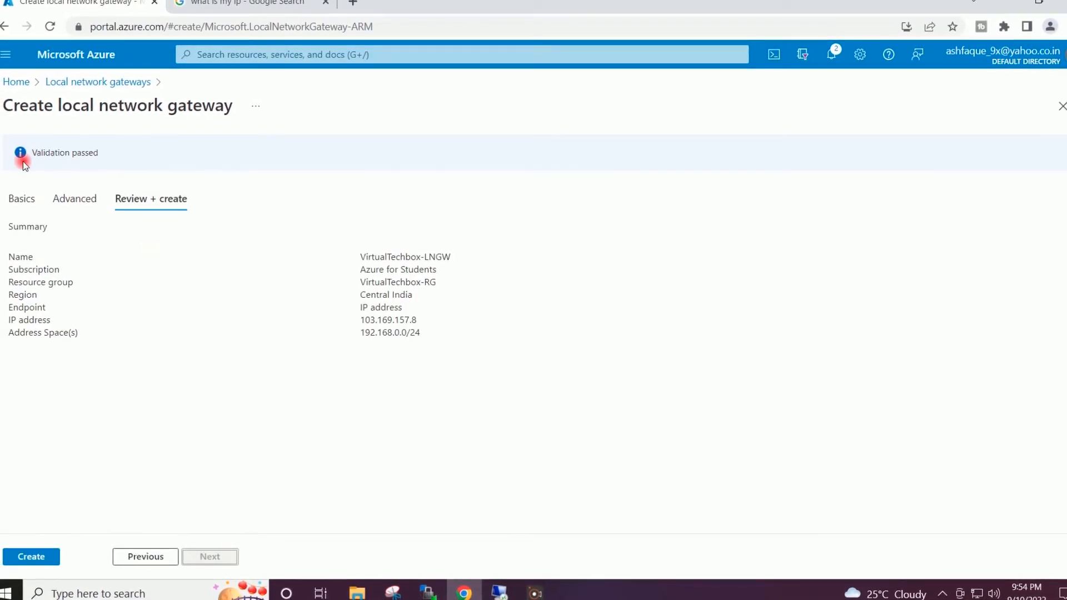
click(38, 555)
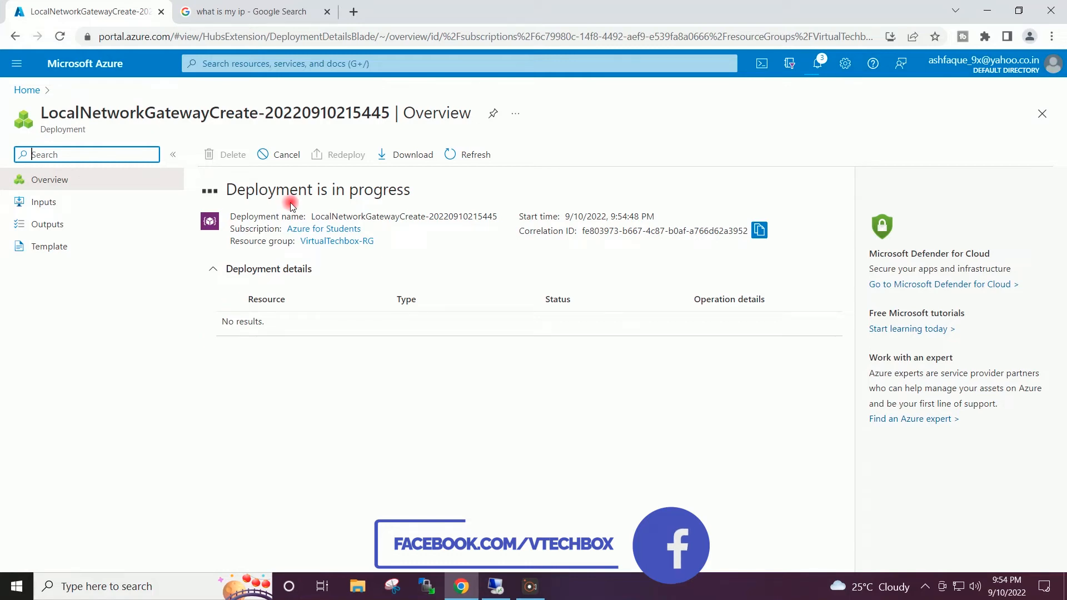
click(328, 12)
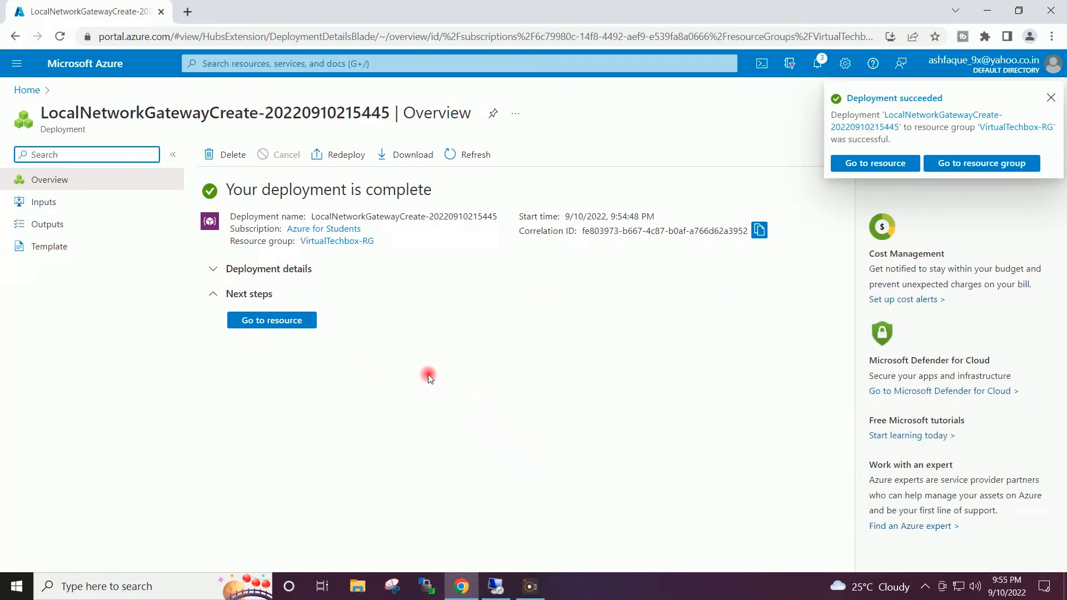
click(1050, 97)
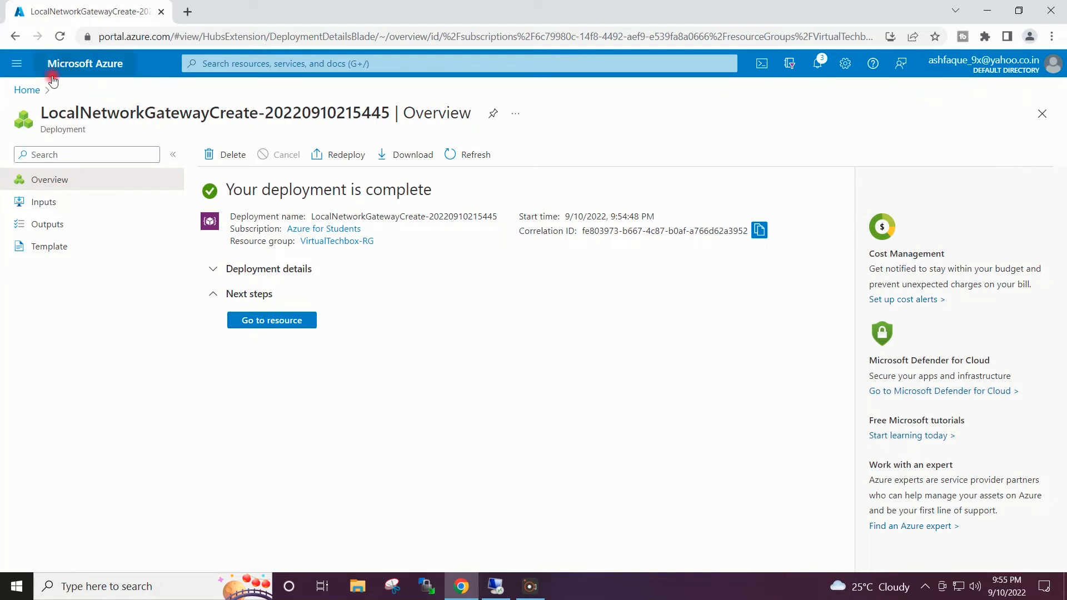
click(28, 90)
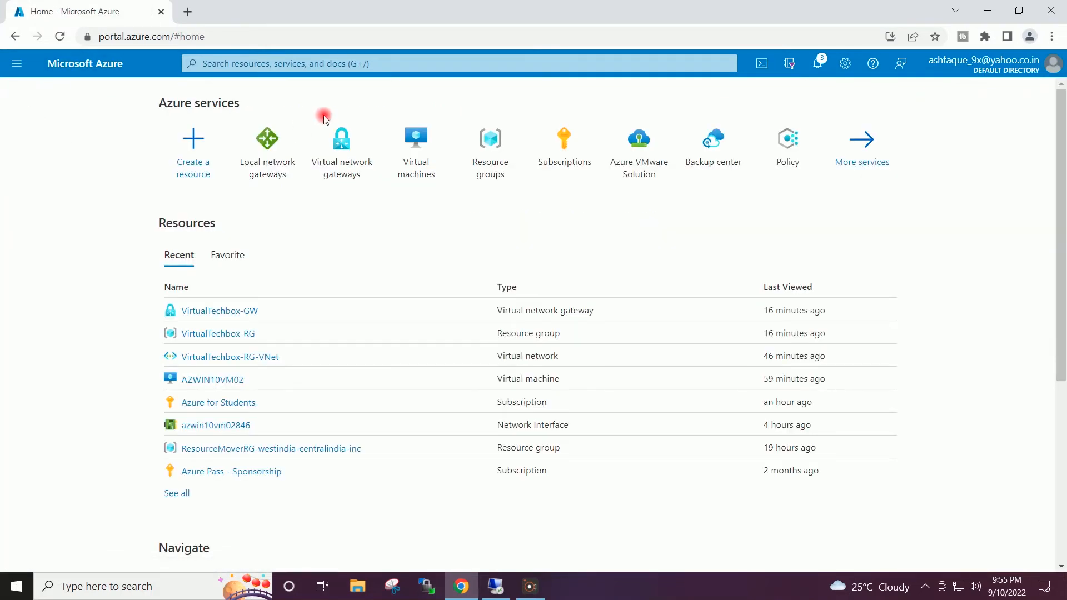
- Load the router admin page at 192.168.0.1 in a new Chrome tab
click(986, 11)
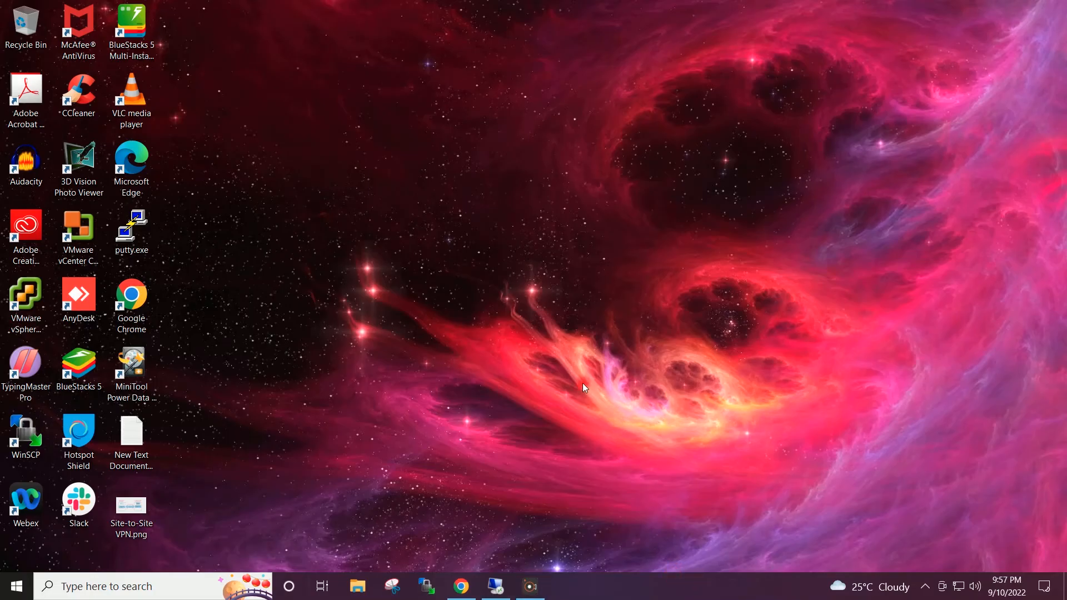
click(460, 586)
click(187, 11)
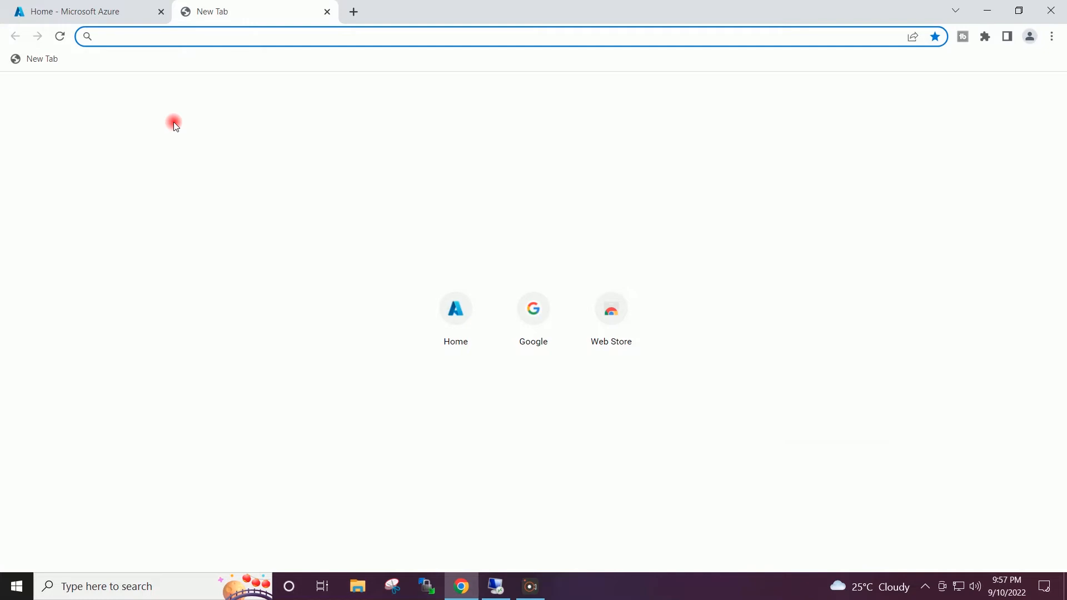
text(192.168)
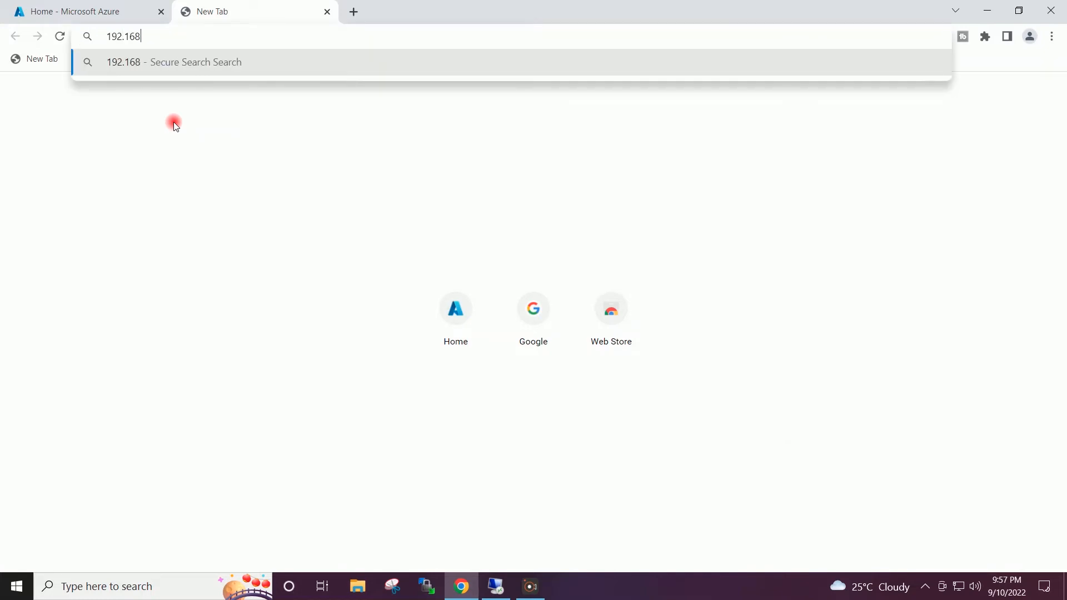
text(.0.1)
key(Return)
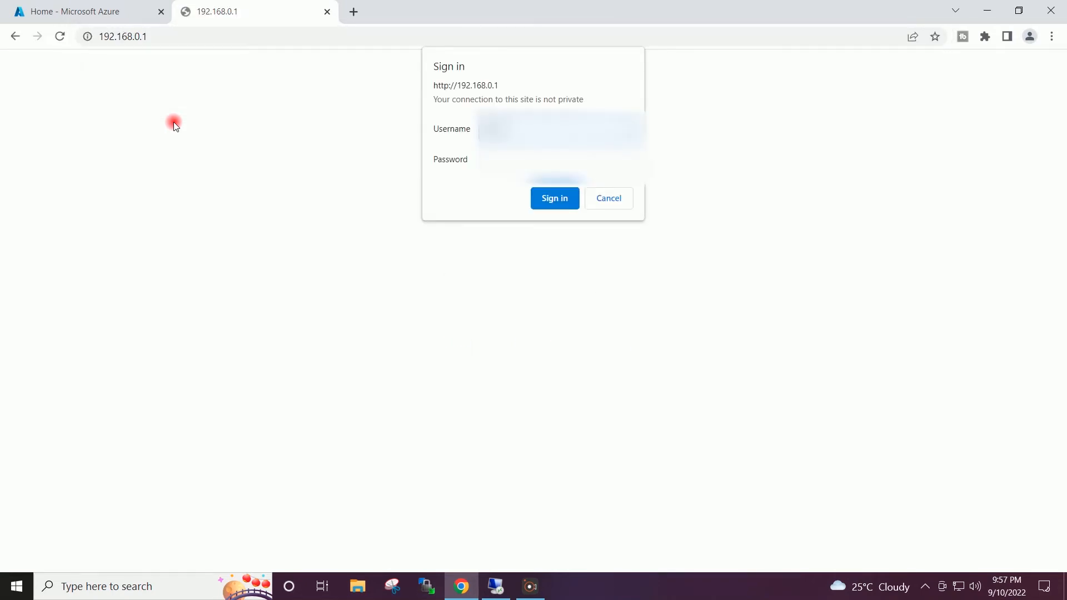
- Sign in to the TP-Link router and open Forwarding > Virtual Servers
key(Tab)
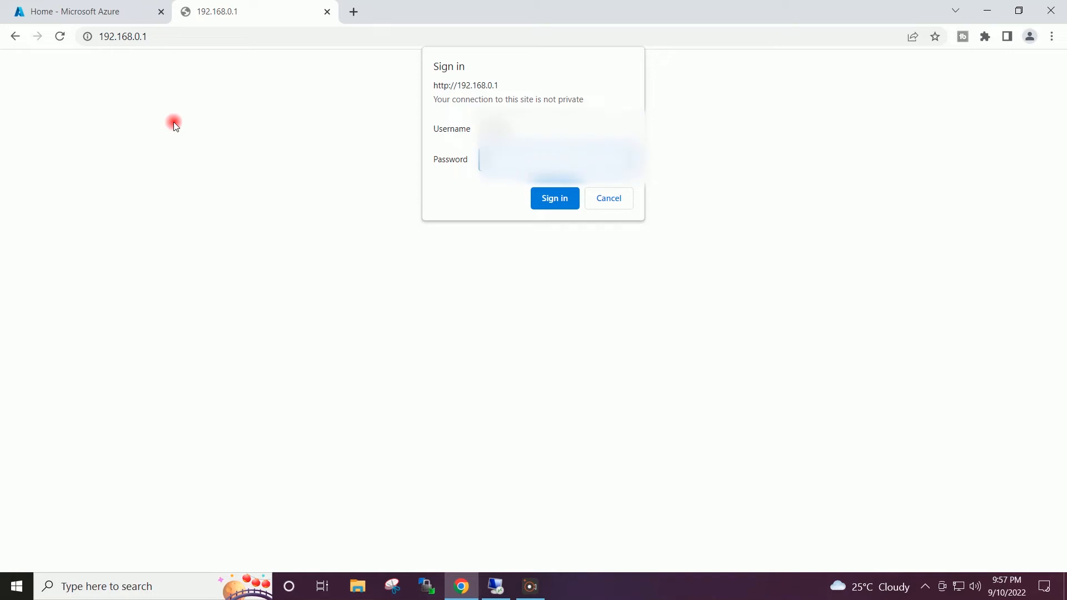
key(Return)
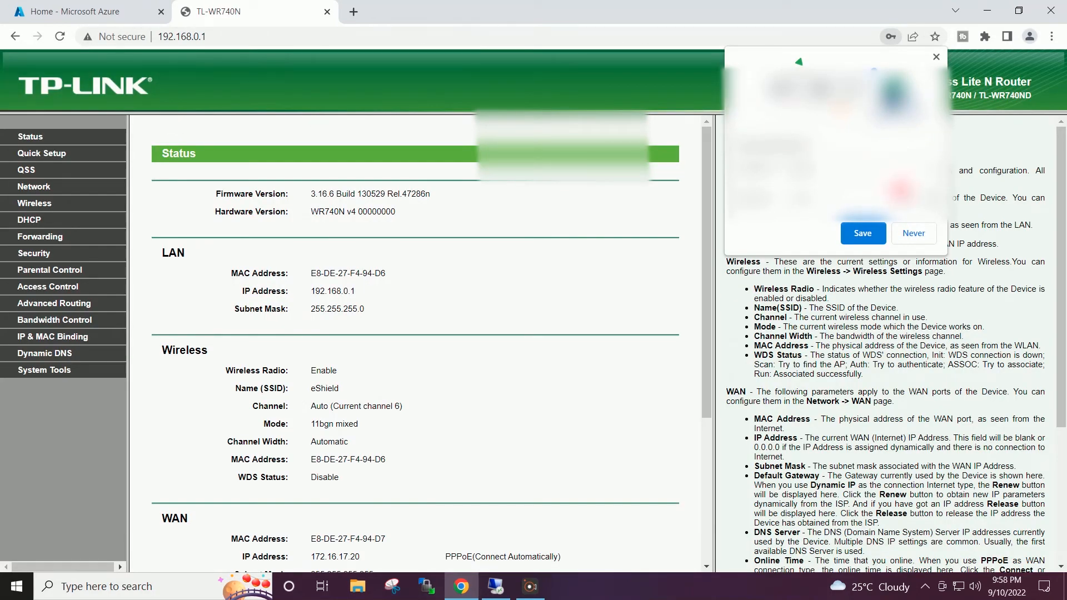
click(913, 233)
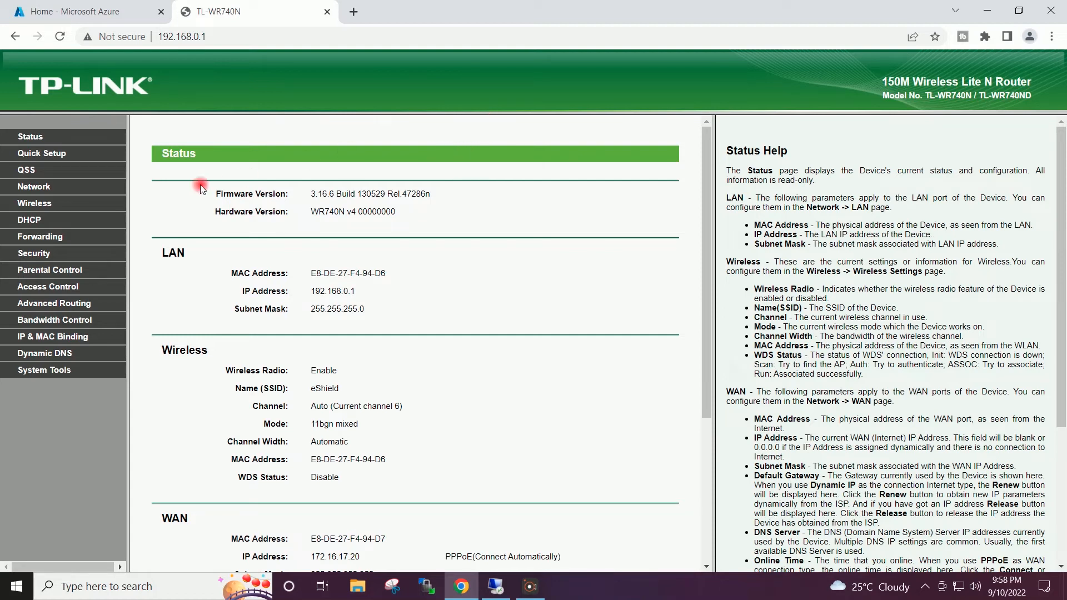
click(40, 238)
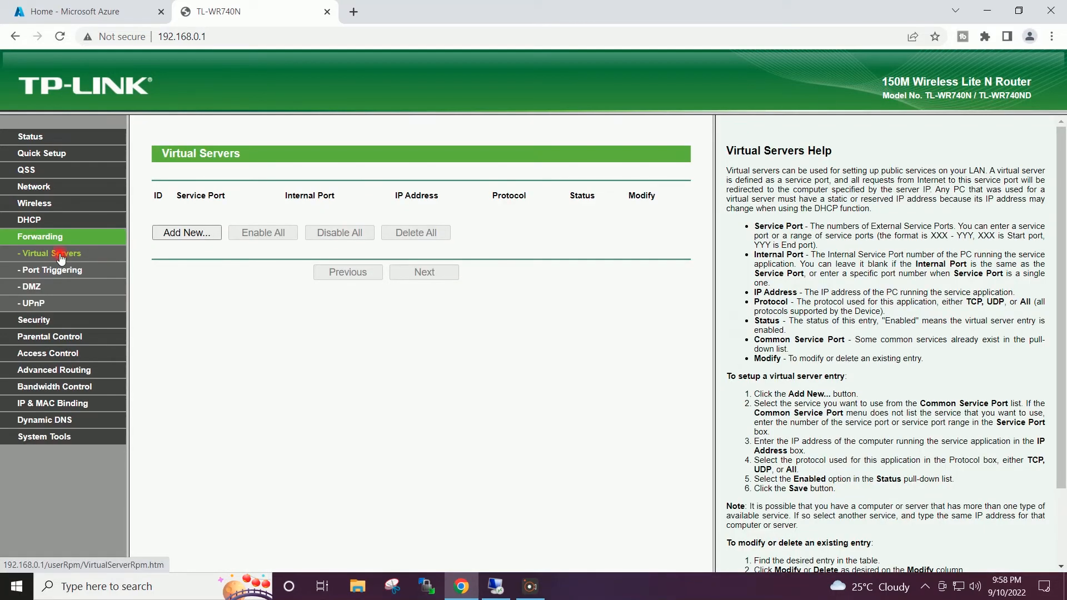
- Add and save a virtual server forwarding UDP port 500 to 192.168.0.151
click(170, 234)
click(328, 195)
text(500)
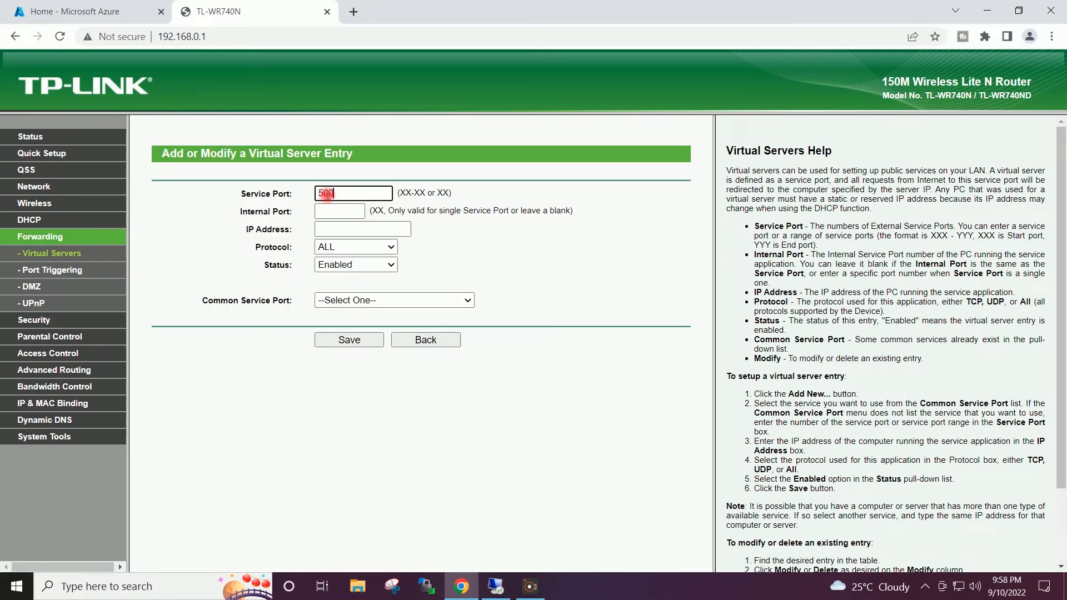
click(337, 212)
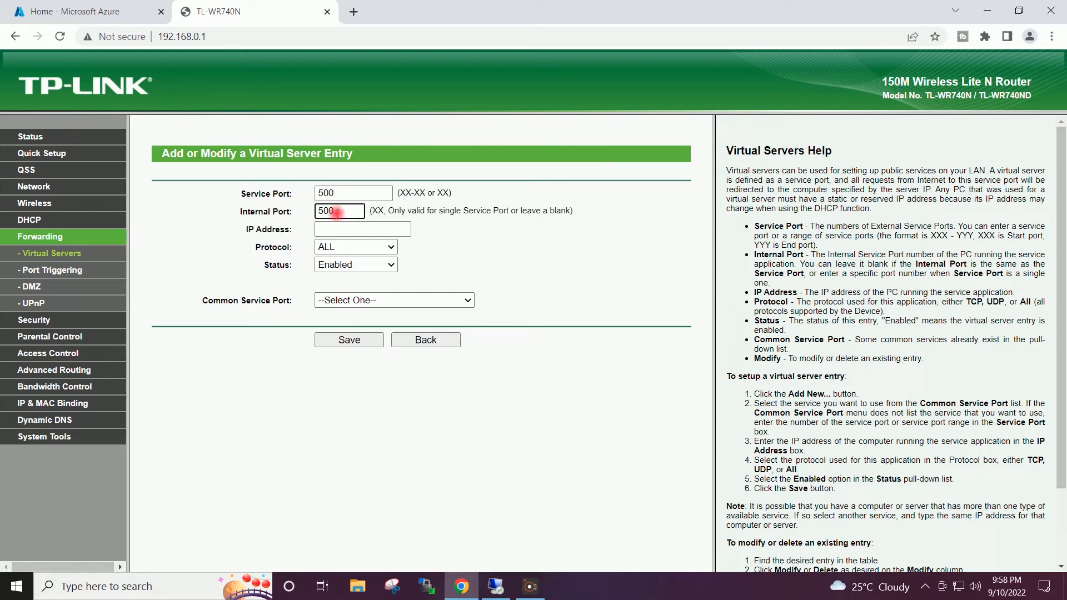
click(336, 229)
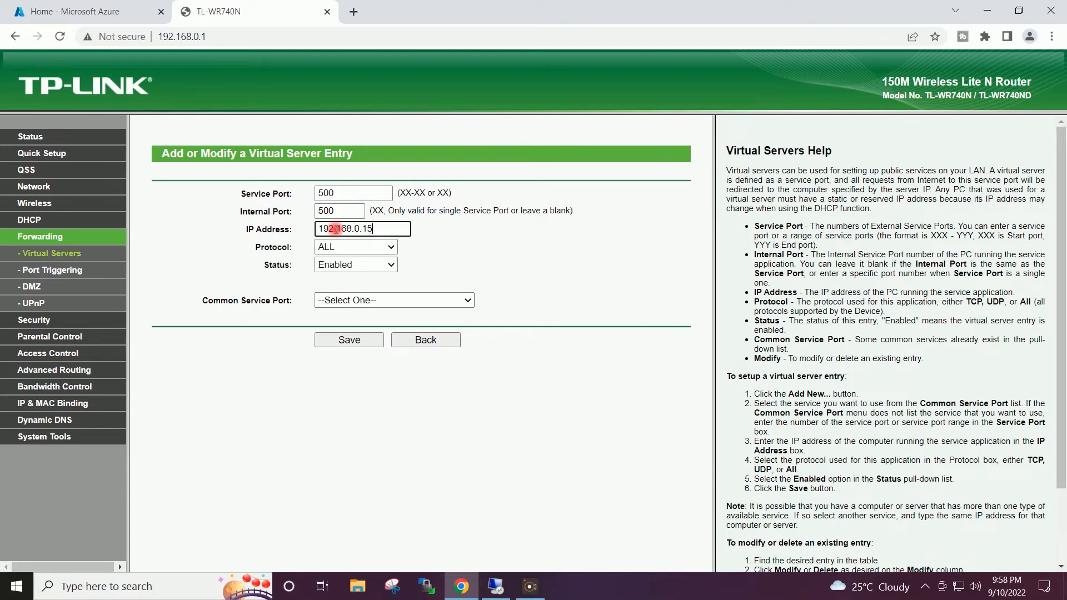
click(609, 233)
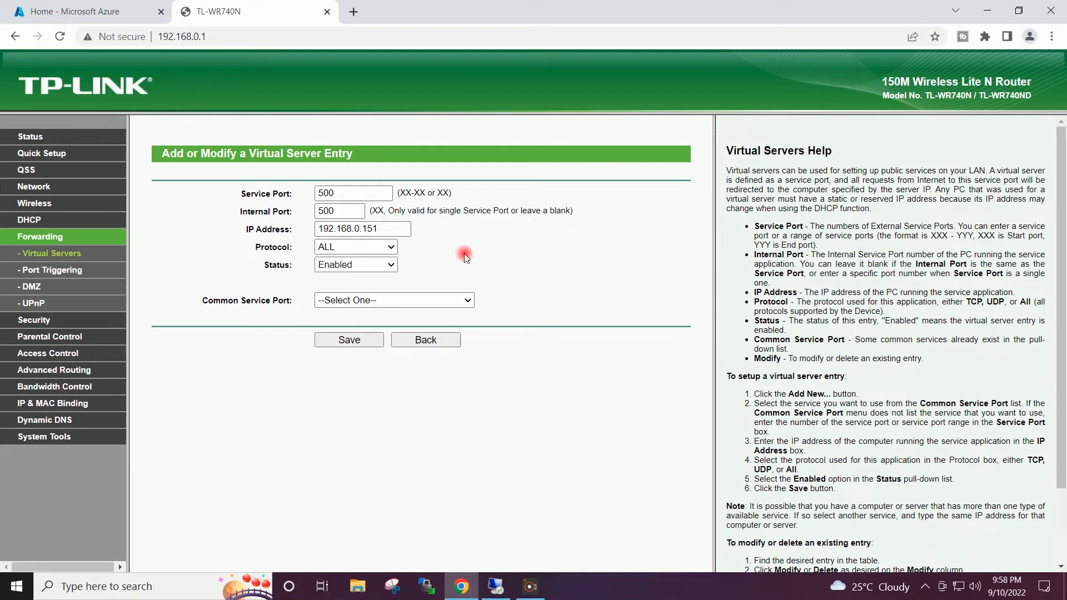
click(366, 251)
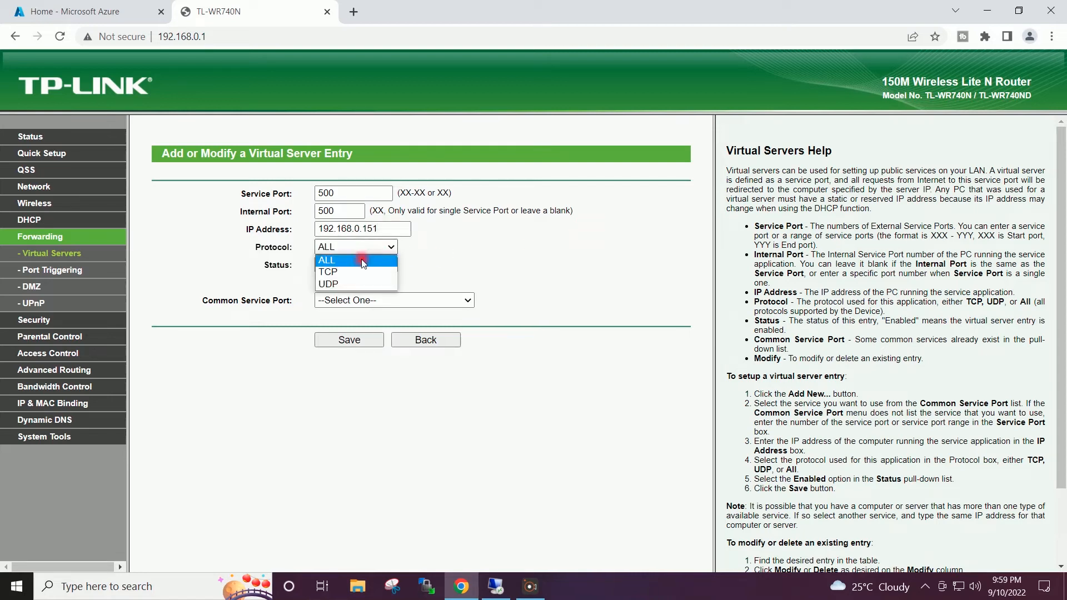
click(354, 289)
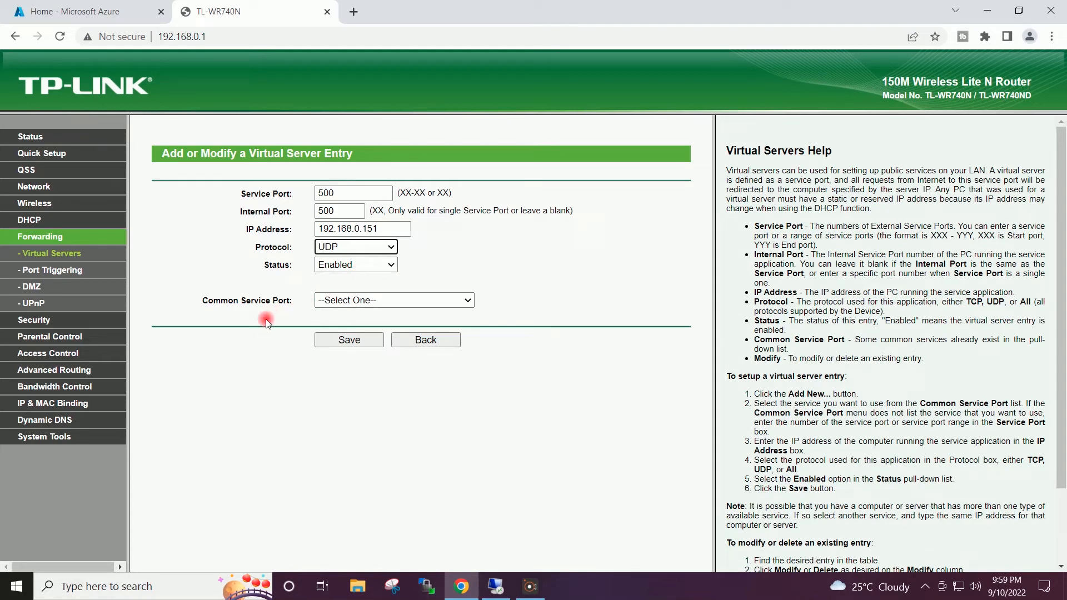
click(328, 339)
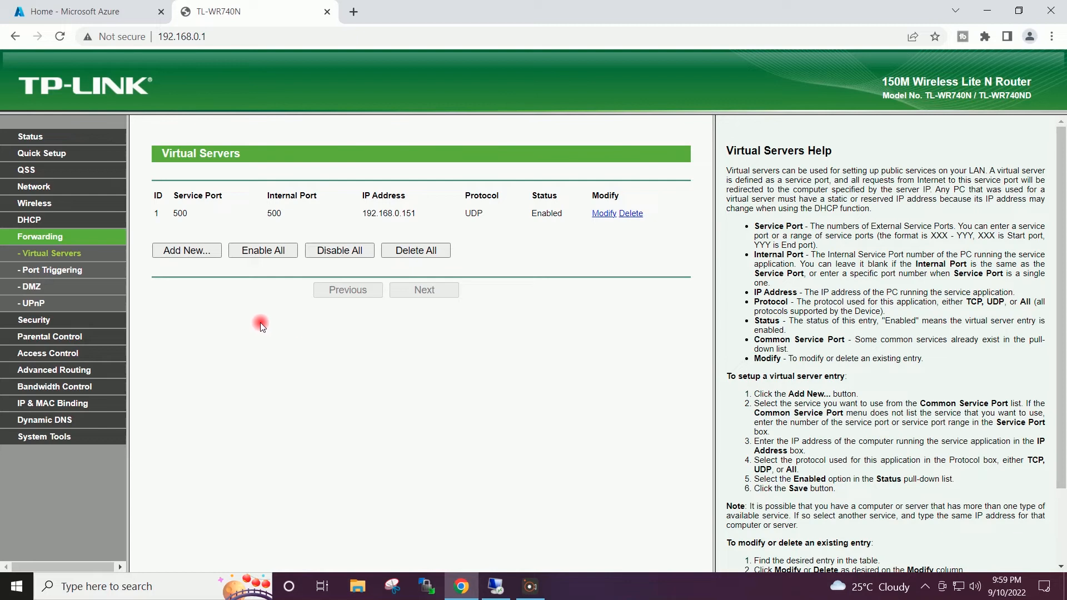
- Add and save a virtual server entry forwarding UDP port 4500 (service and internal) to 192.168.0.151
click(188, 251)
click(387, 192)
text(4500)
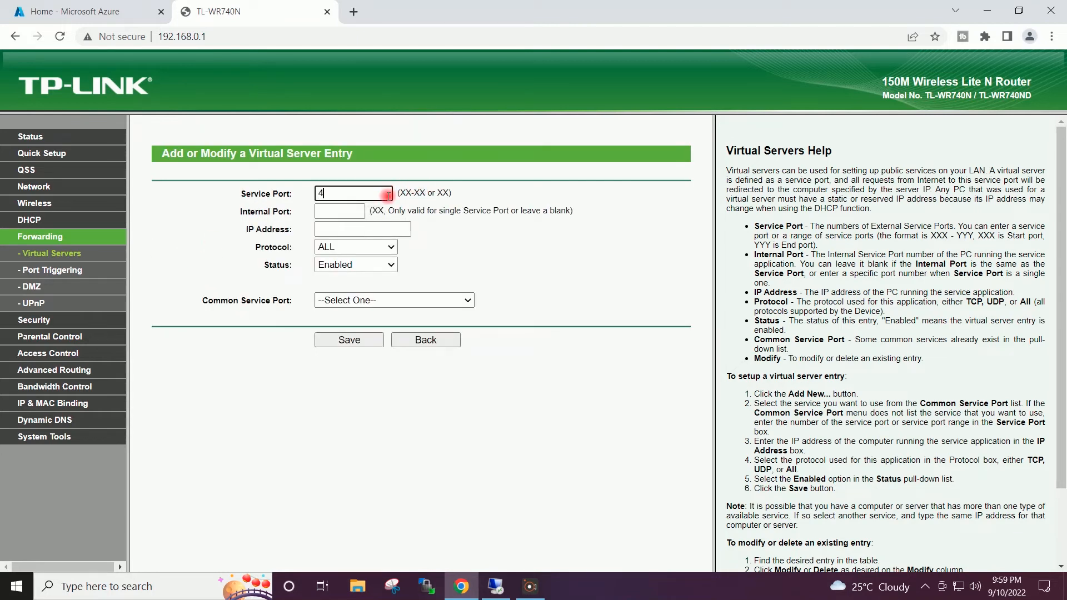
click(349, 212)
text(4500)
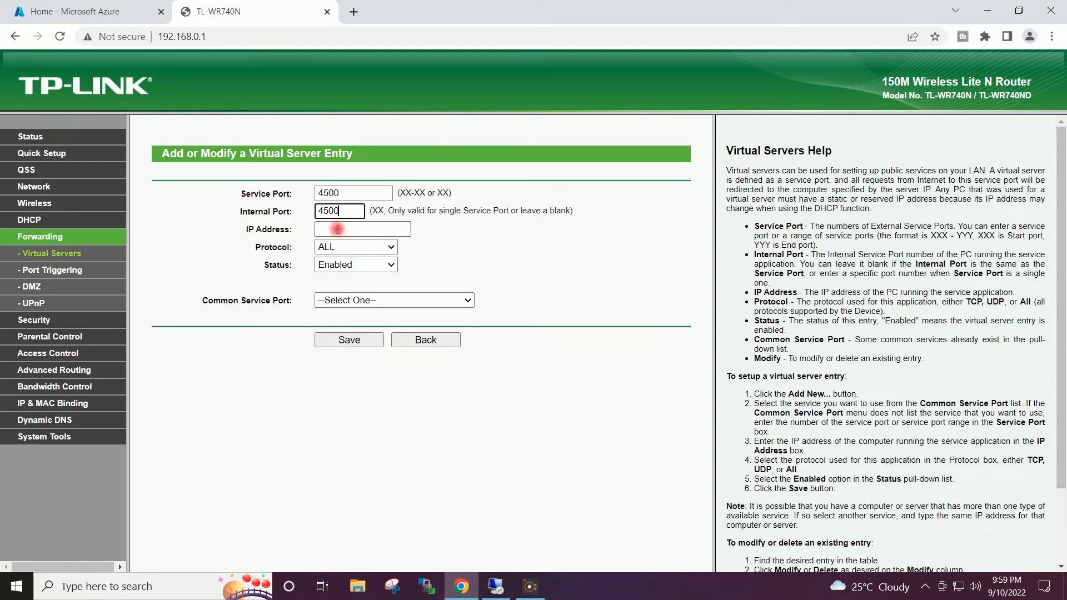
click(337, 230)
click(373, 257)
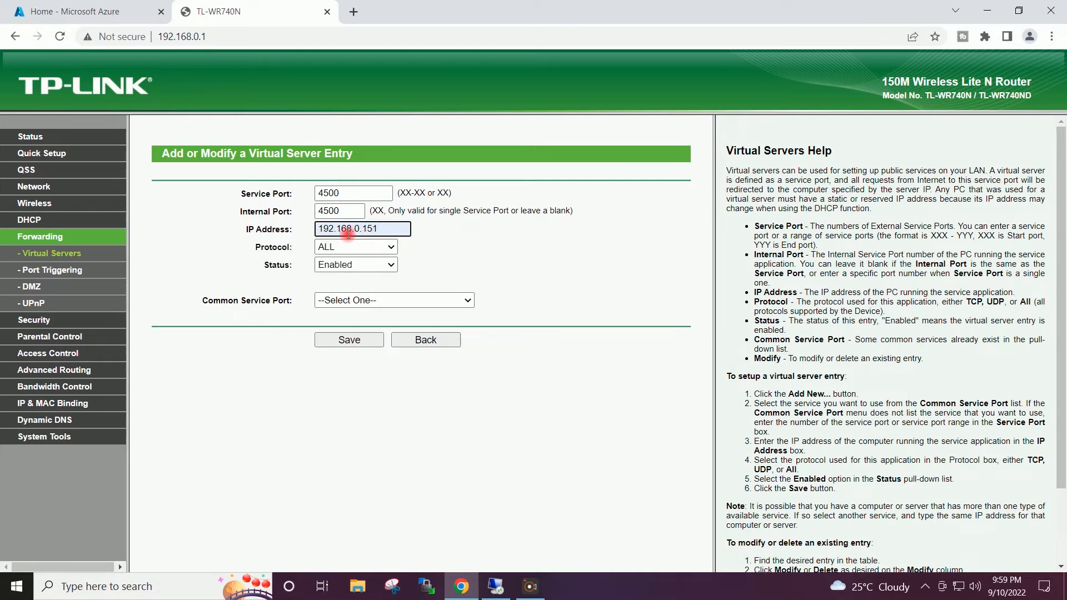
click(384, 249)
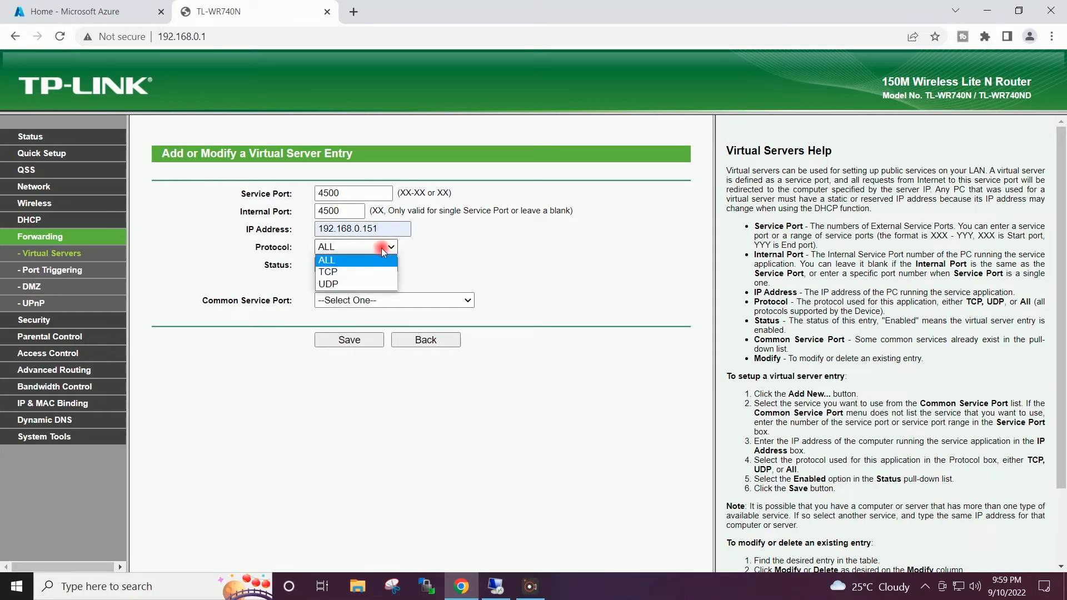
click(363, 288)
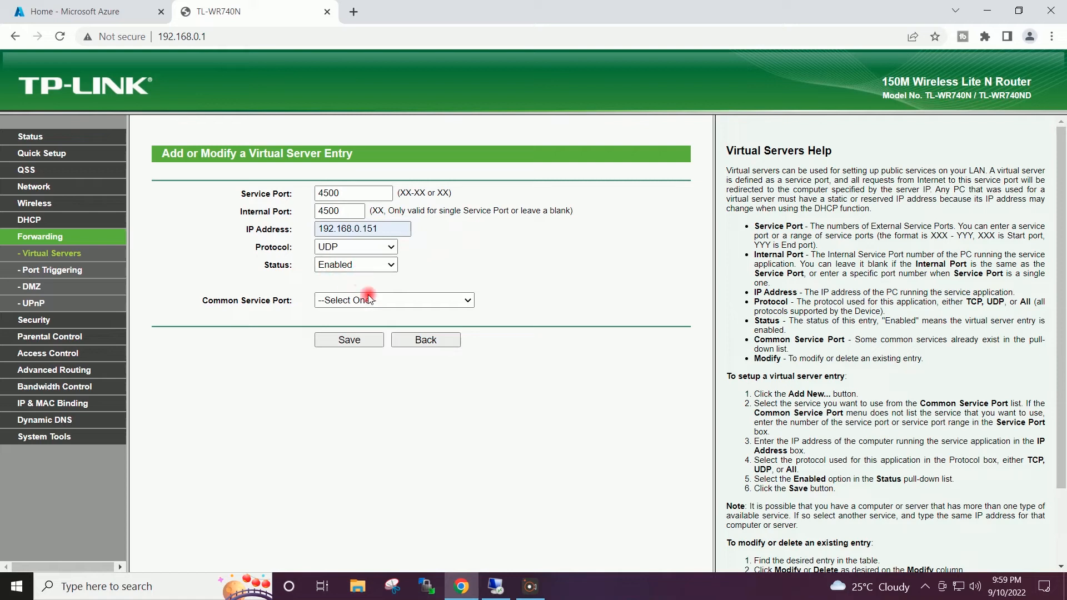
click(351, 344)
click(459, 310)
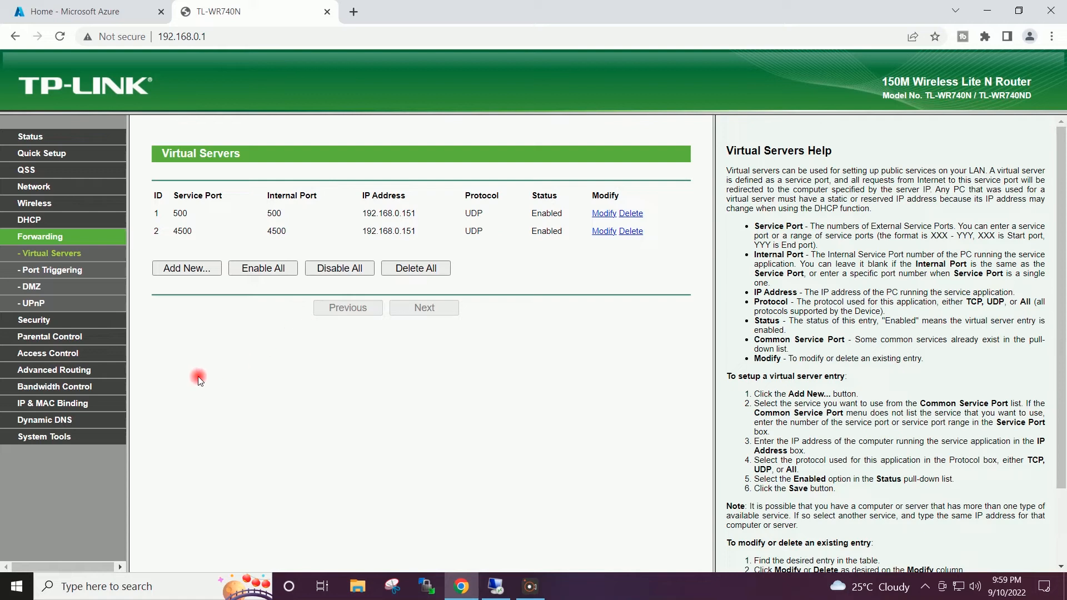
click(51, 438)
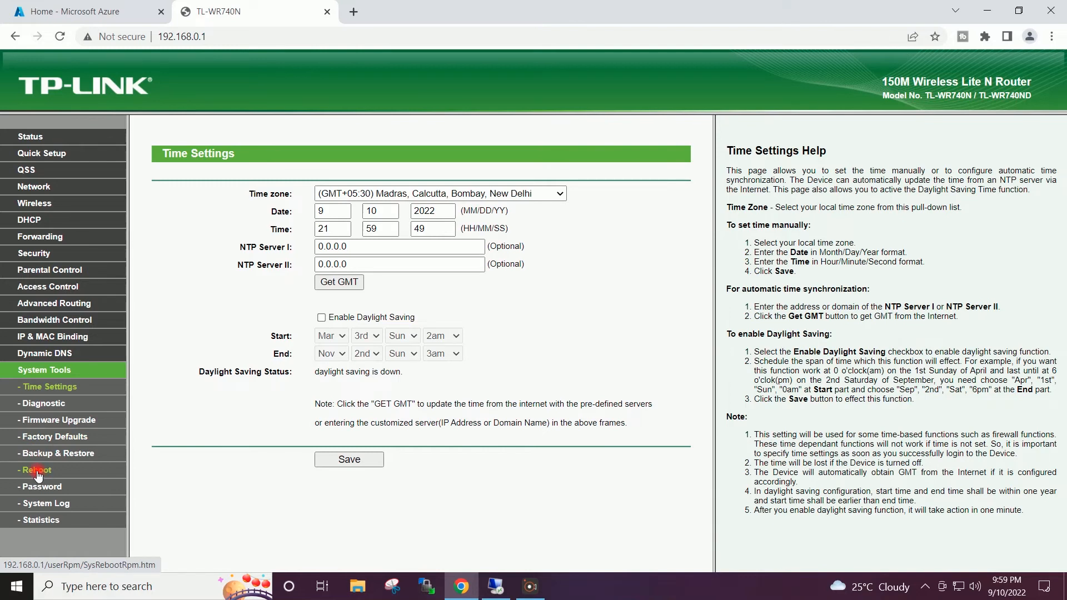
- Reboot the TL-WR740N router from System Tools, then minimize Chrome to show the desktop
click(38, 472)
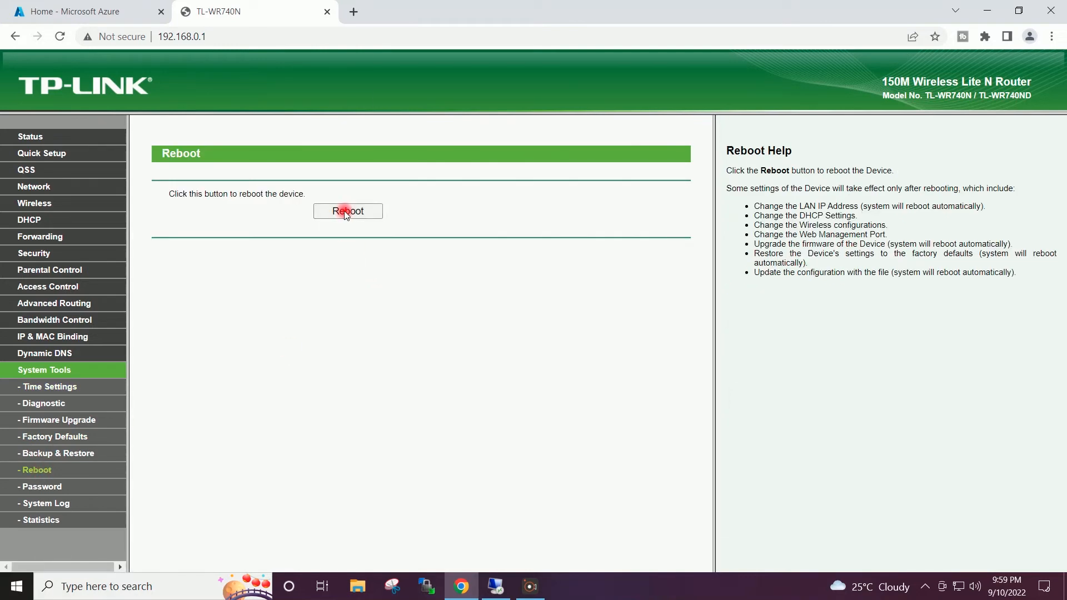
click(348, 212)
click(601, 113)
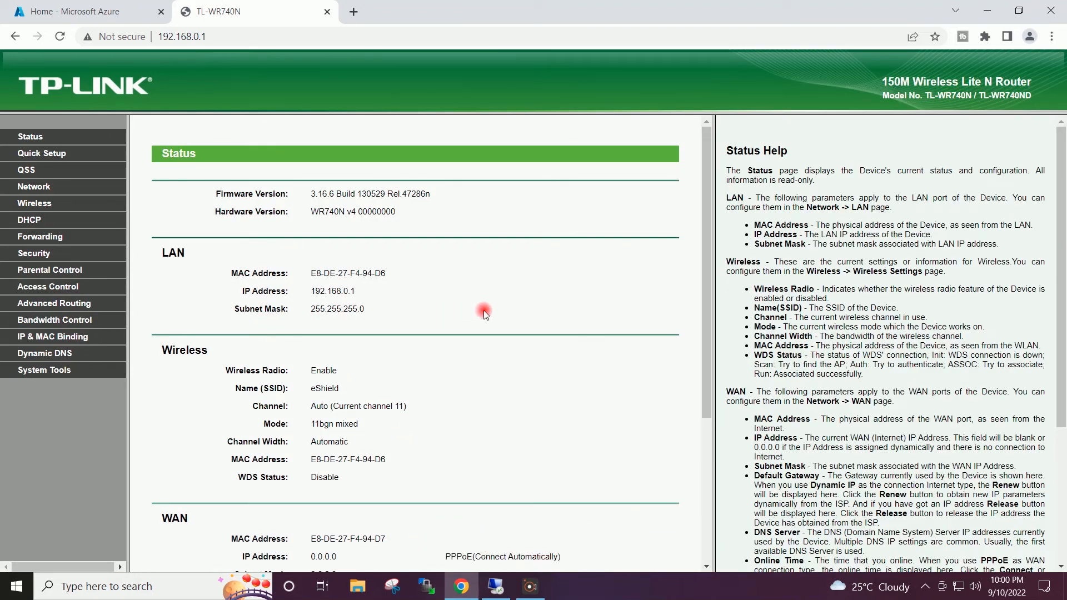
click(987, 11)
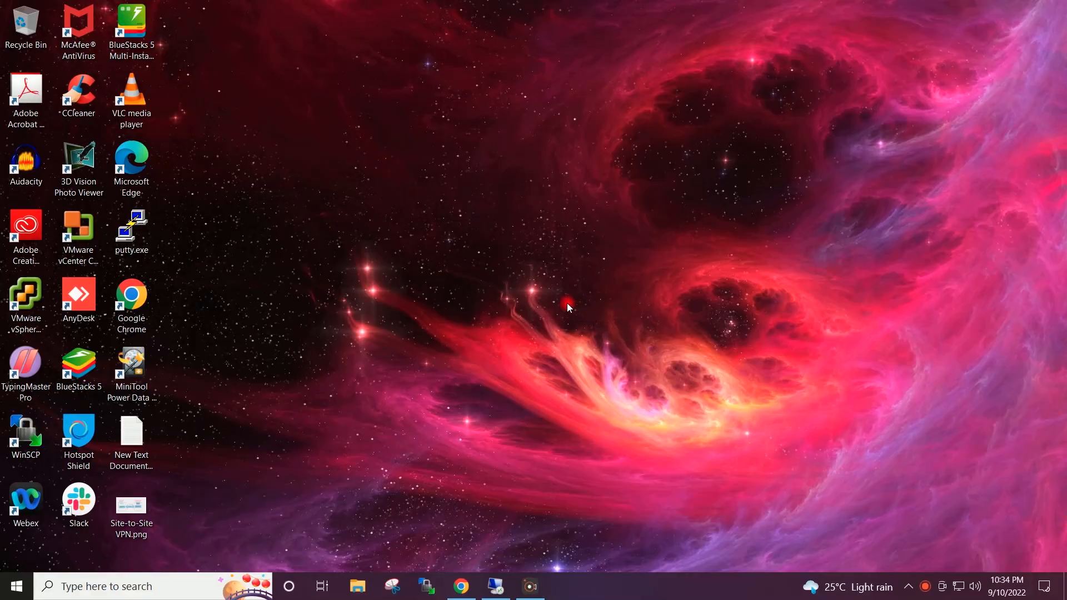
- In the server VM, start Configure and Enable Routing and Remote Access on WINSRV2019VM13 (local)
click(495, 584)
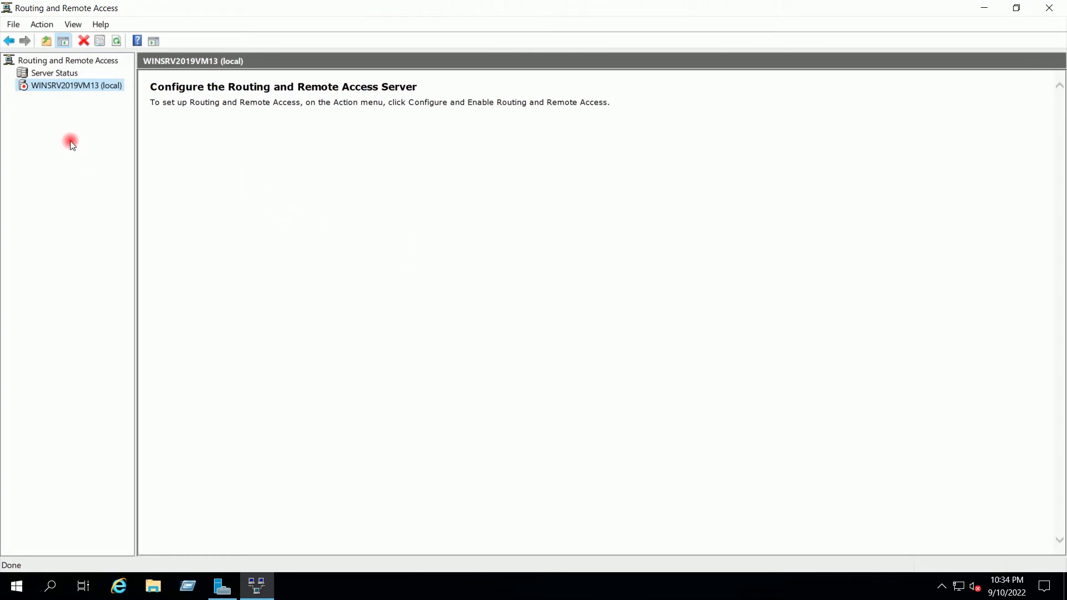
right_click(64, 87)
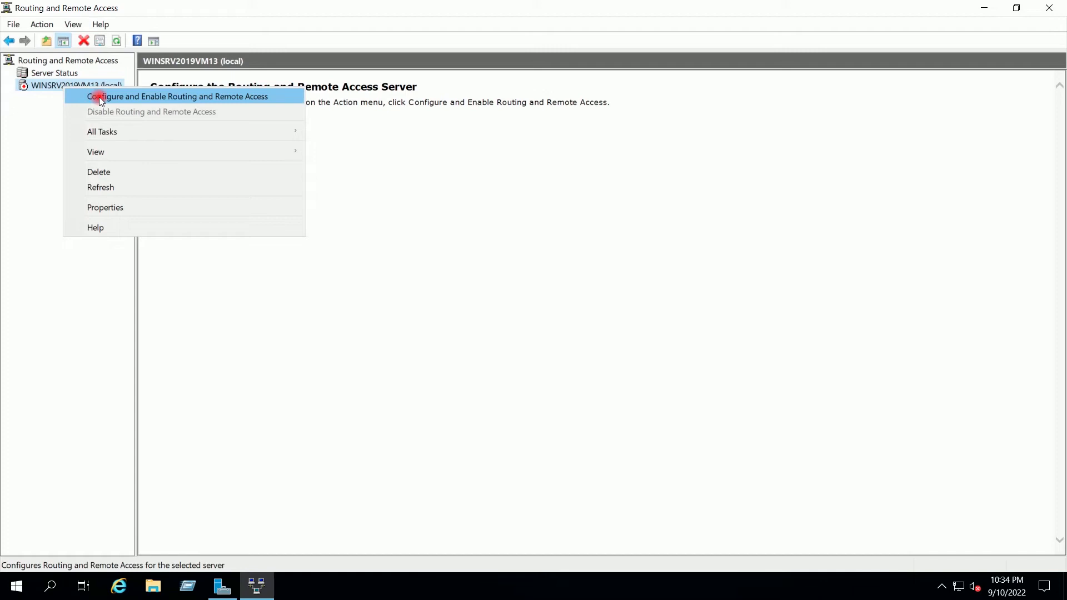
click(231, 96)
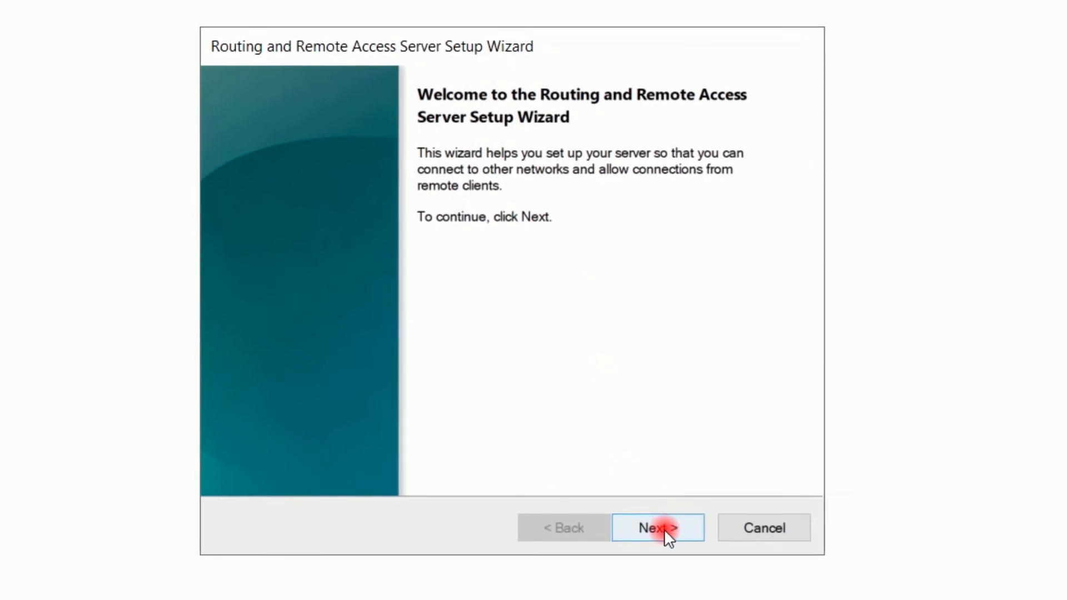
- Set up RRAS as a secure connection between two private networks with demand-dial and automatic IP addressing
click(666, 522)
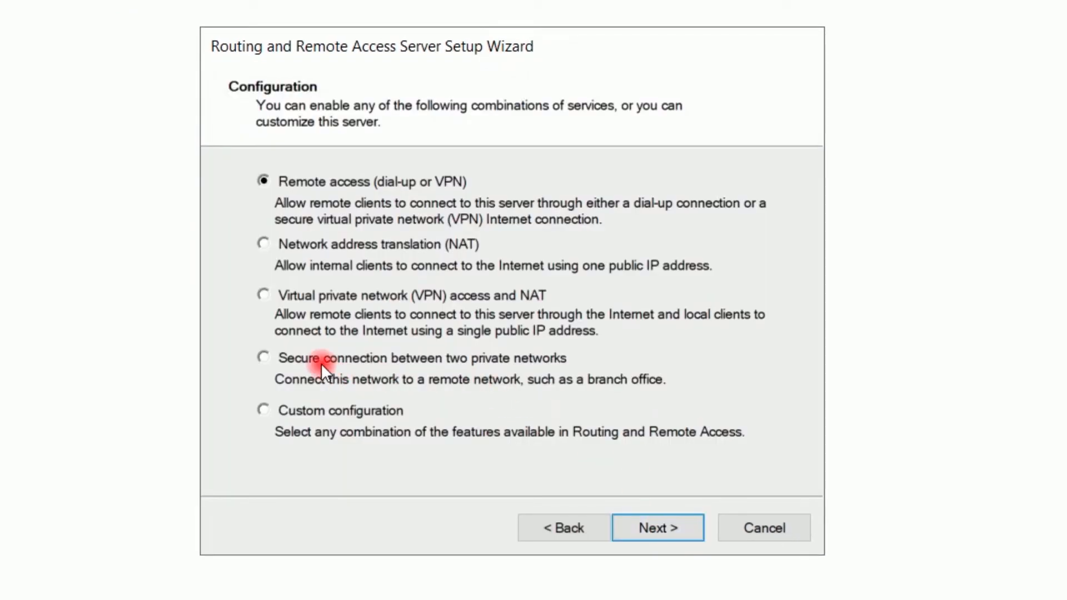
click(302, 355)
click(662, 527)
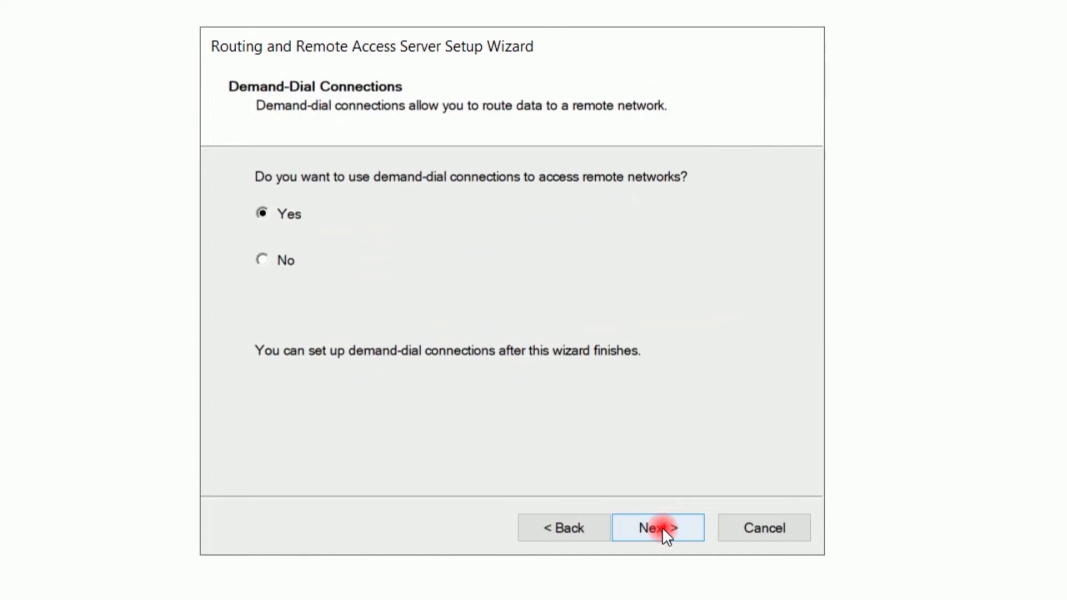
click(662, 527)
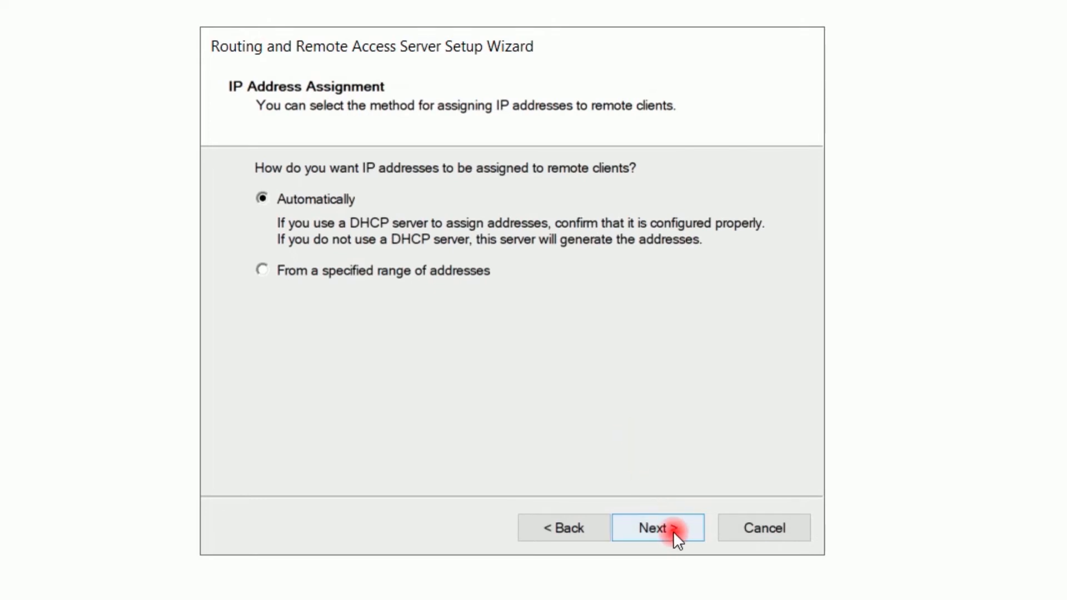
click(672, 532)
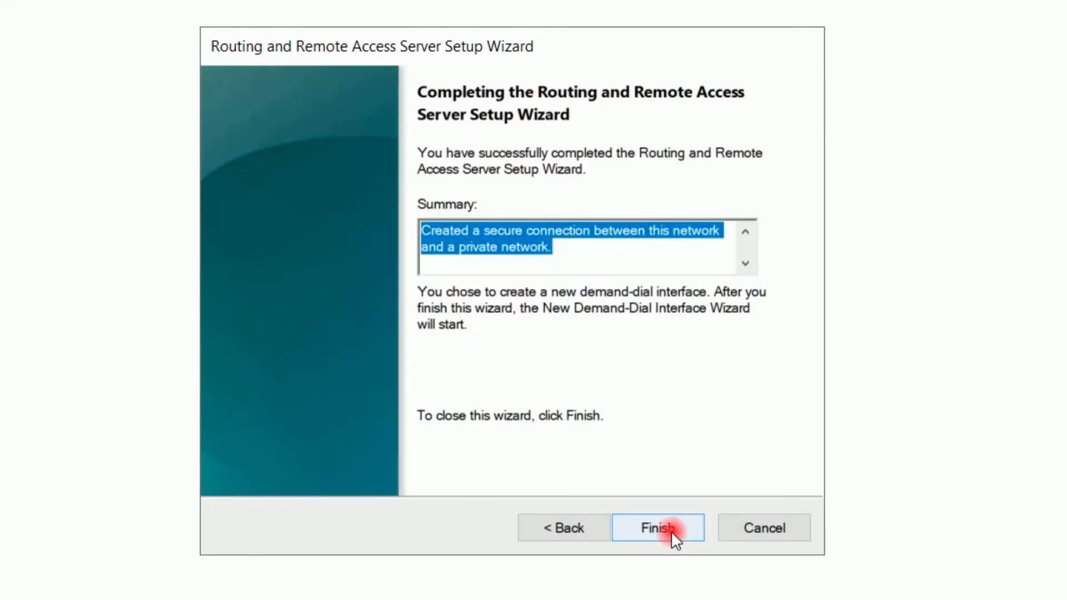
click(671, 532)
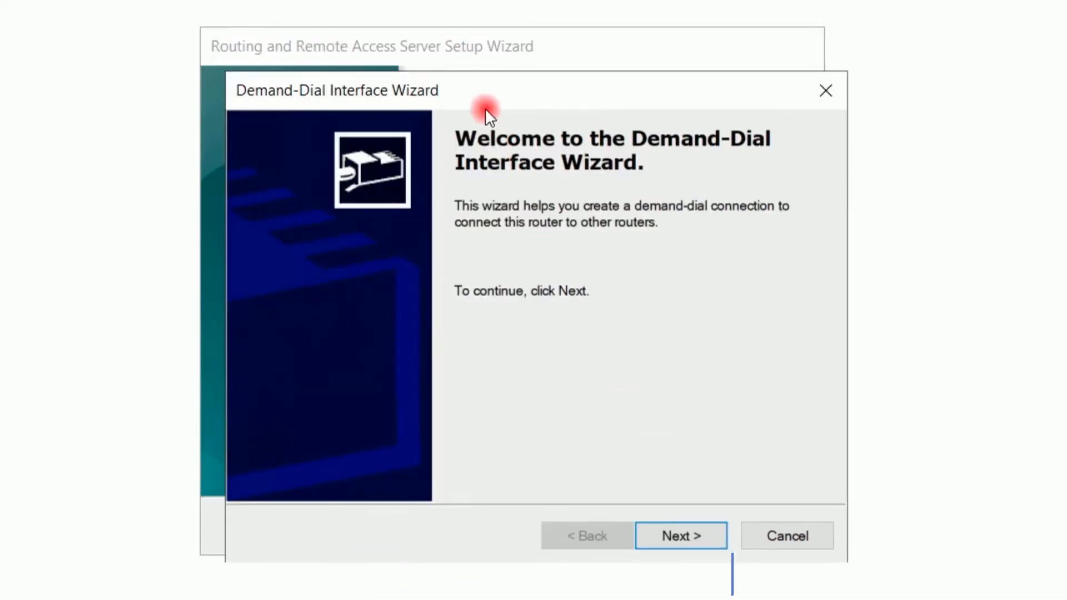
- Name the new demand-dial interface AzureGW and make it a VPN connection of type IKEv2
drag(478, 83, 464, 57)
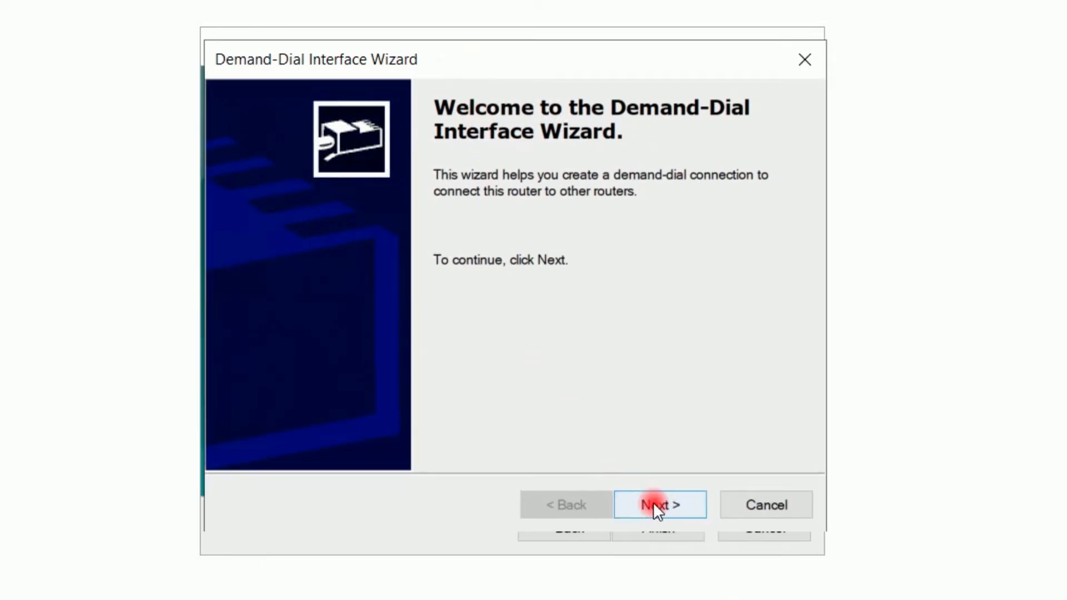
drag(538, 55, 534, 82)
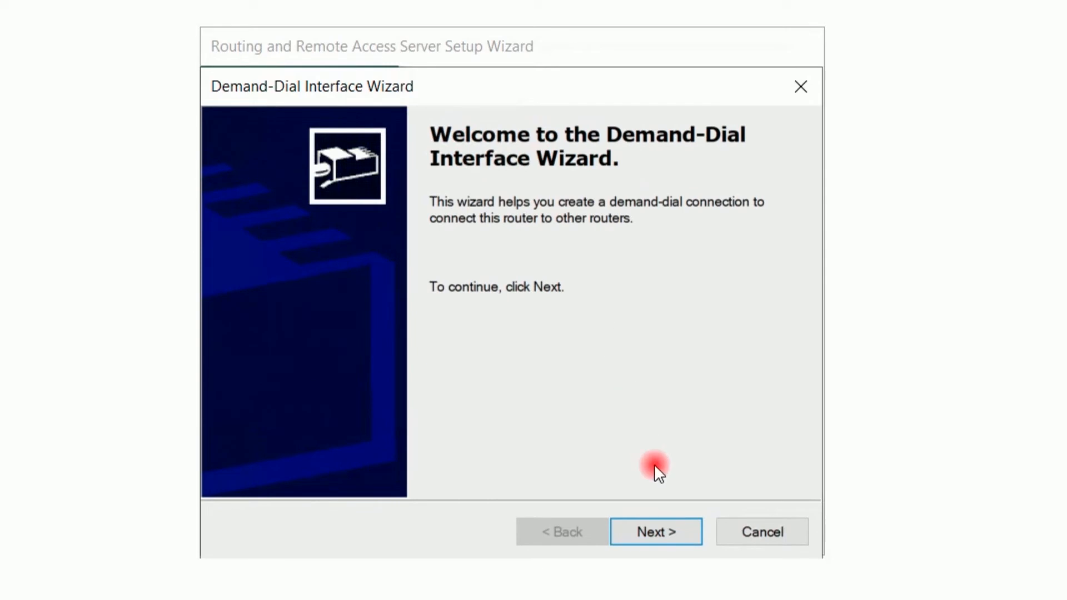
click(662, 531)
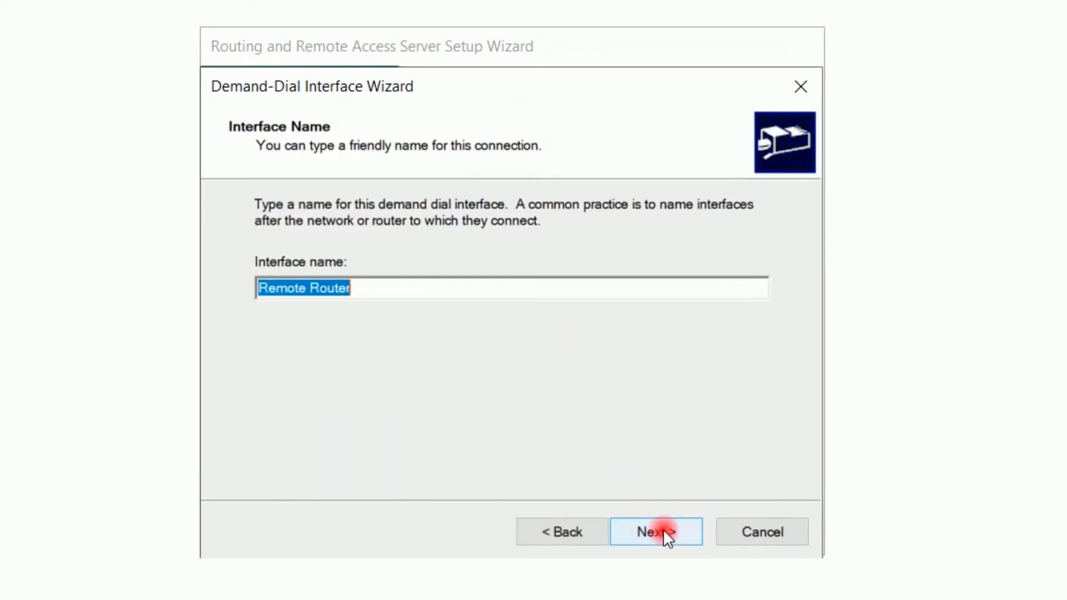
text(A)
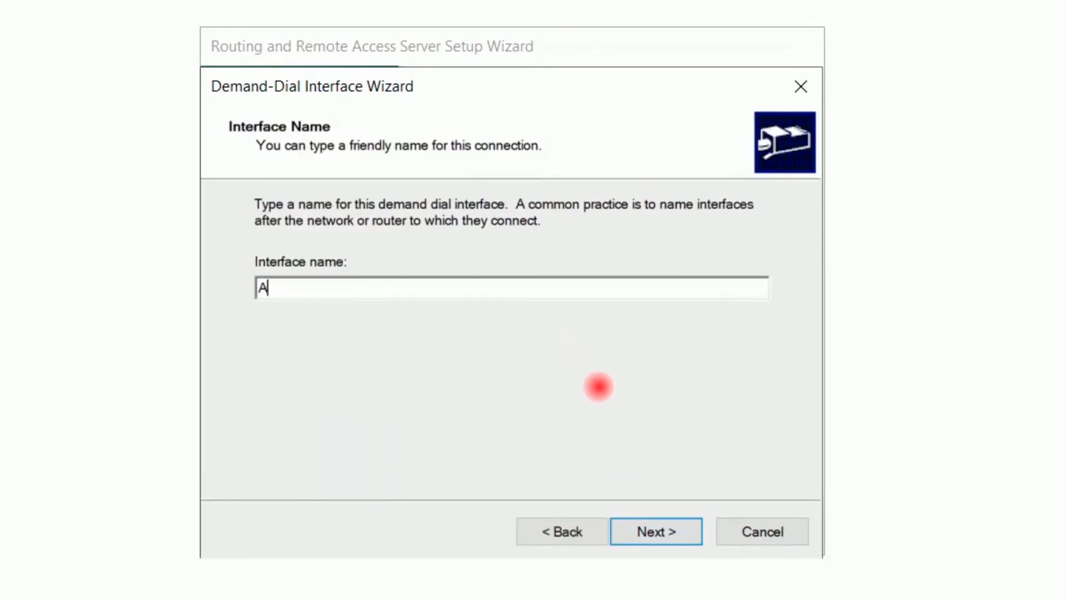
text(zureGW)
click(648, 530)
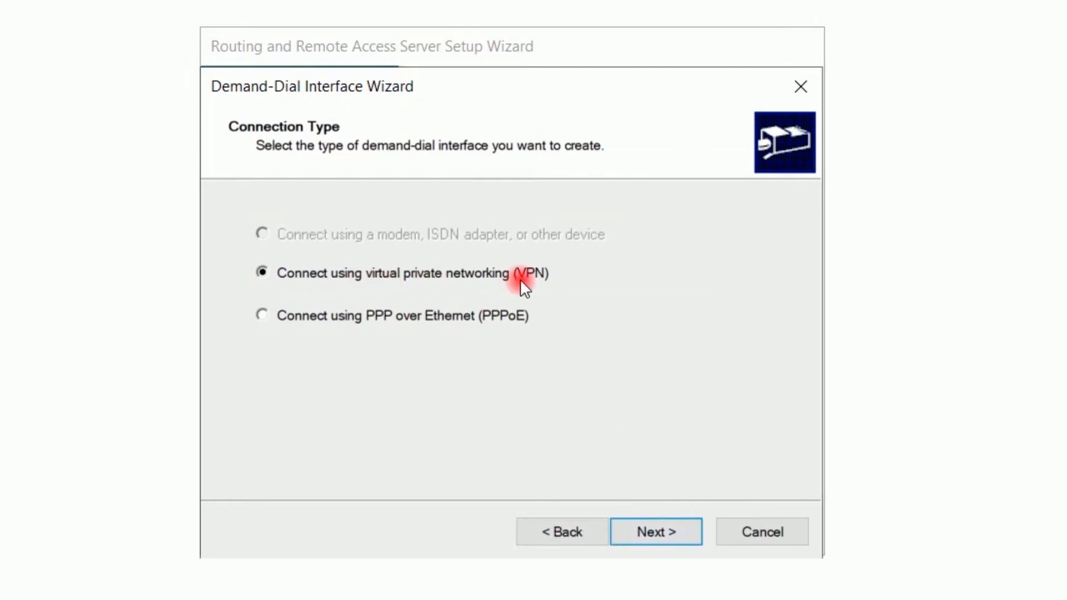
click(660, 530)
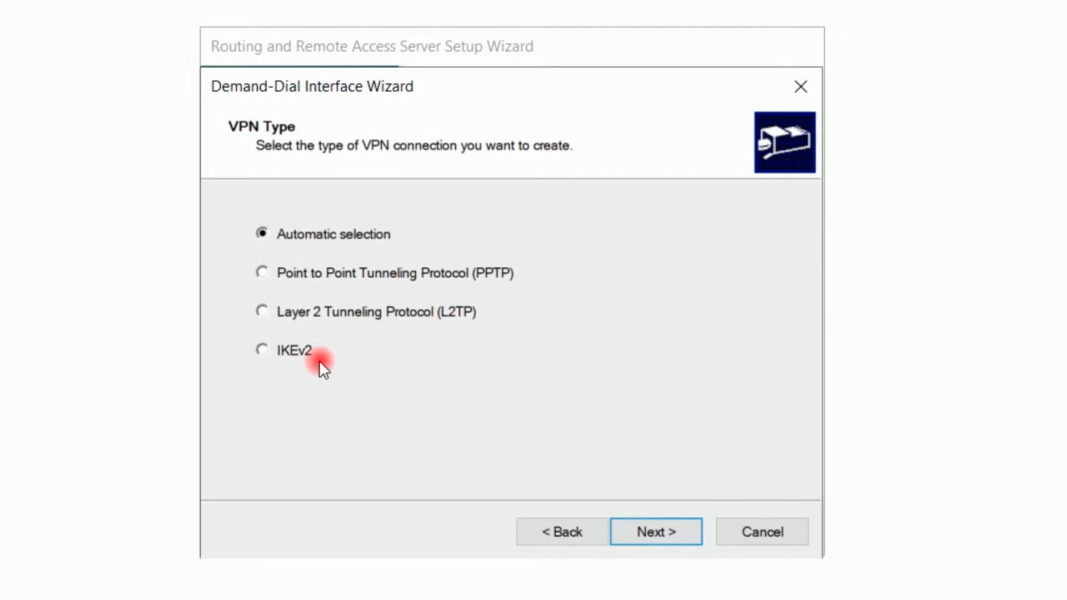
click(287, 350)
click(650, 532)
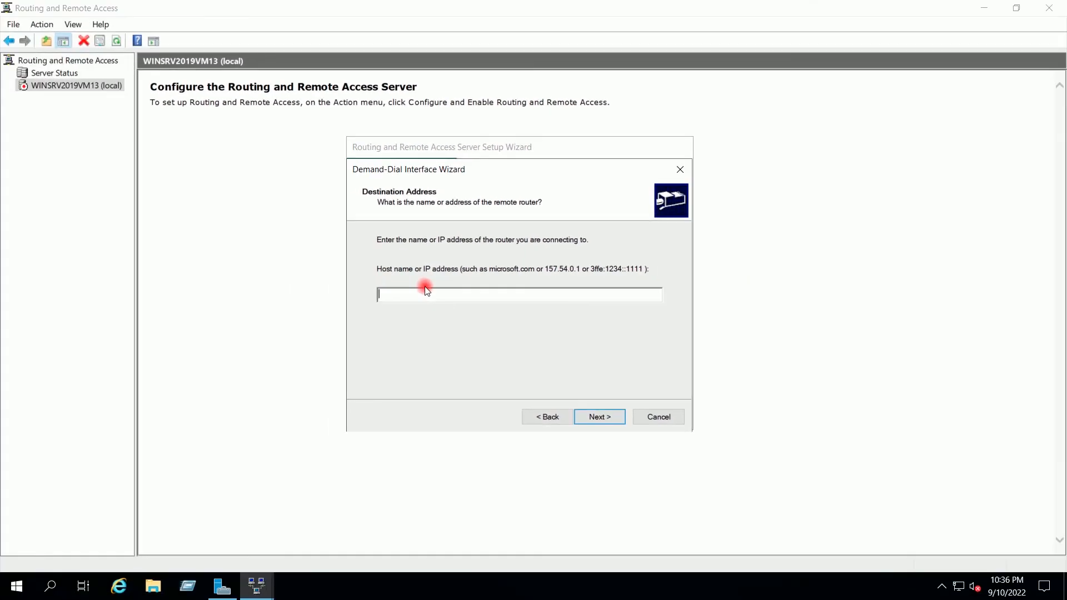
mouse_move(630, 2)
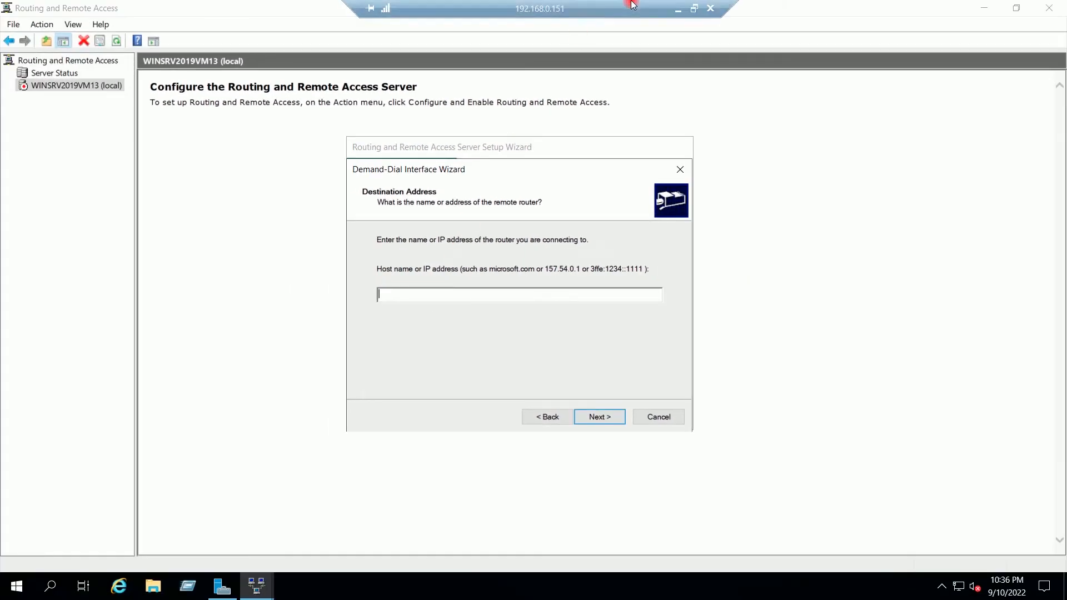
- Copy the VirtualTechbox-GW gateway's public IP 20.219.165.56 in Azure, then return to the server session
click(677, 10)
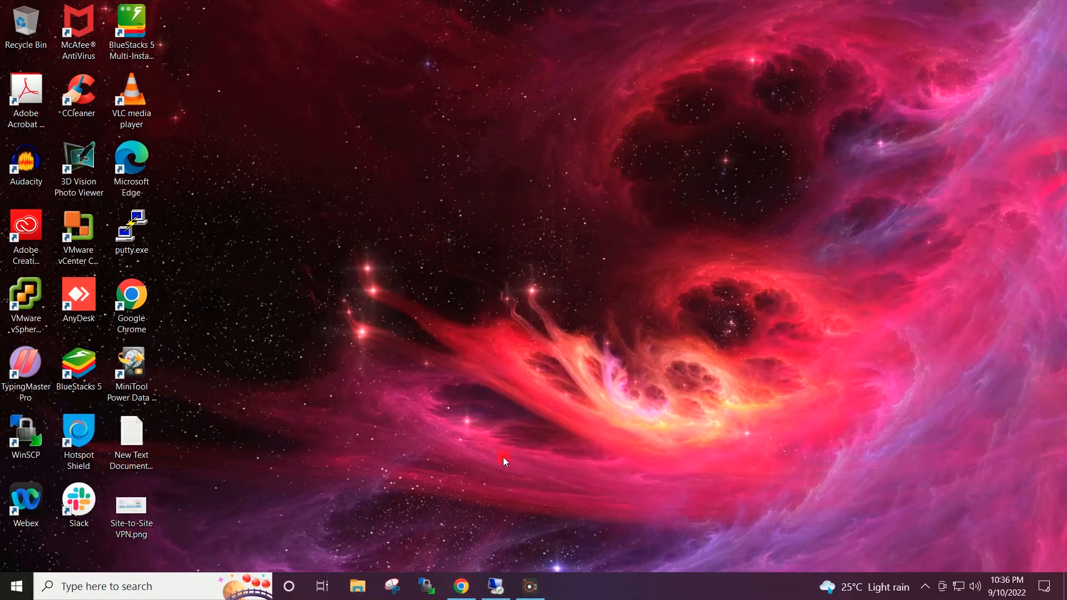
click(462, 587)
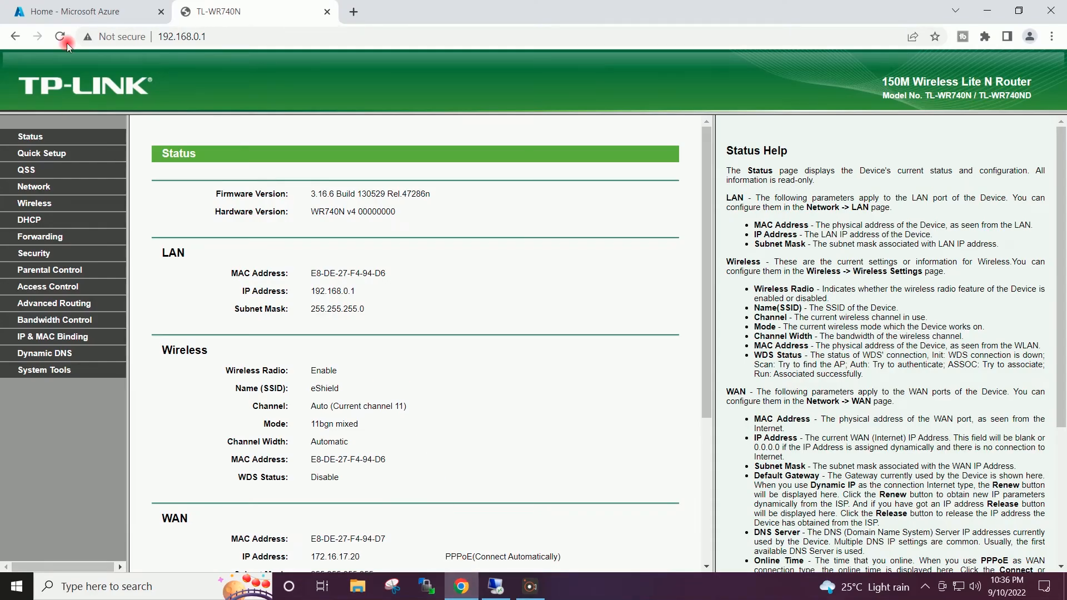
click(65, 12)
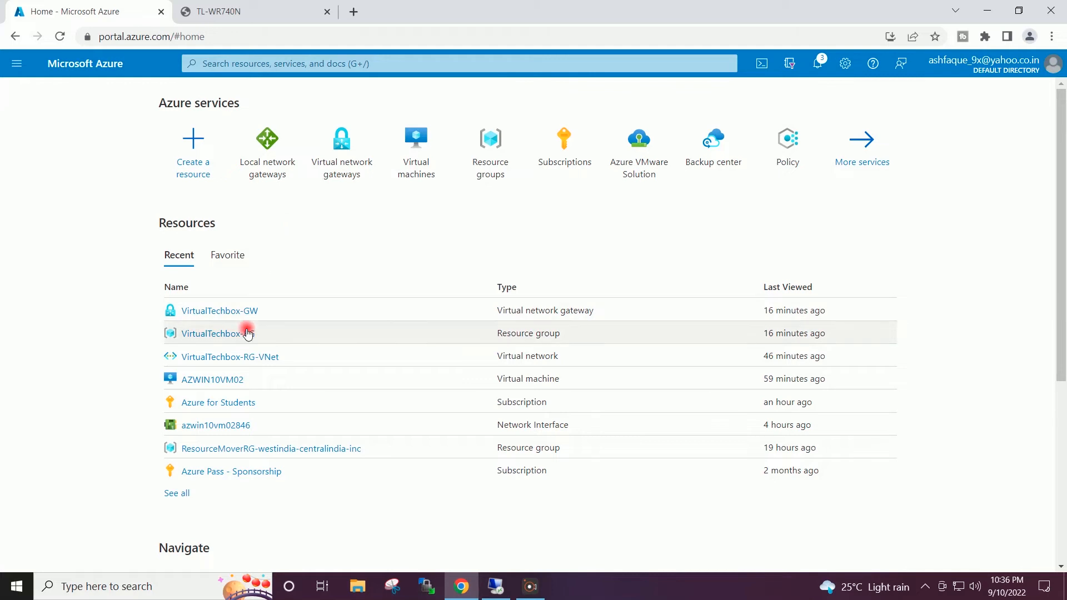
click(215, 313)
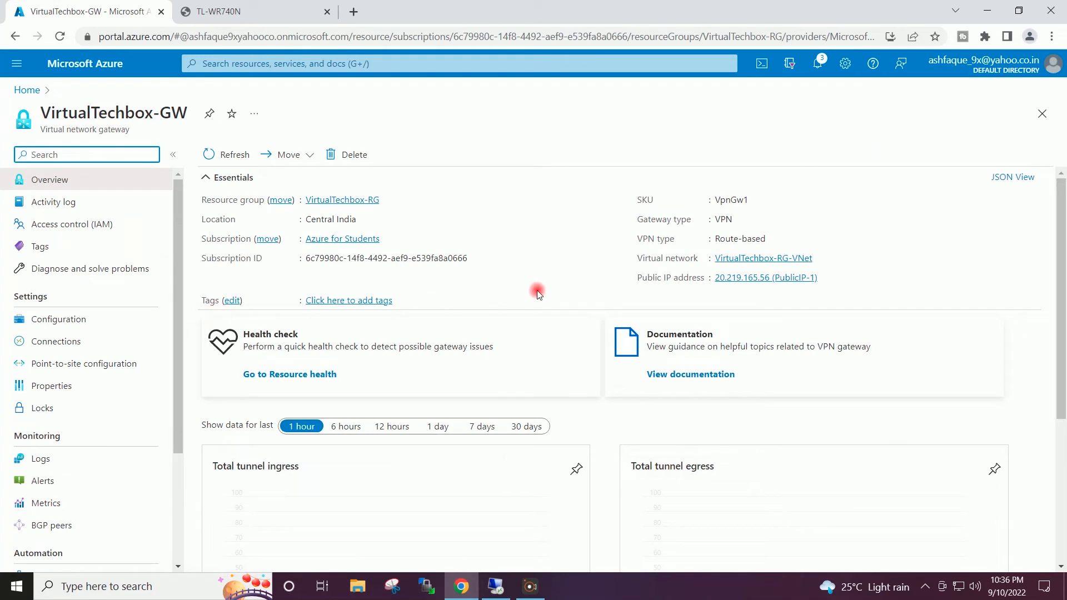
click(827, 278)
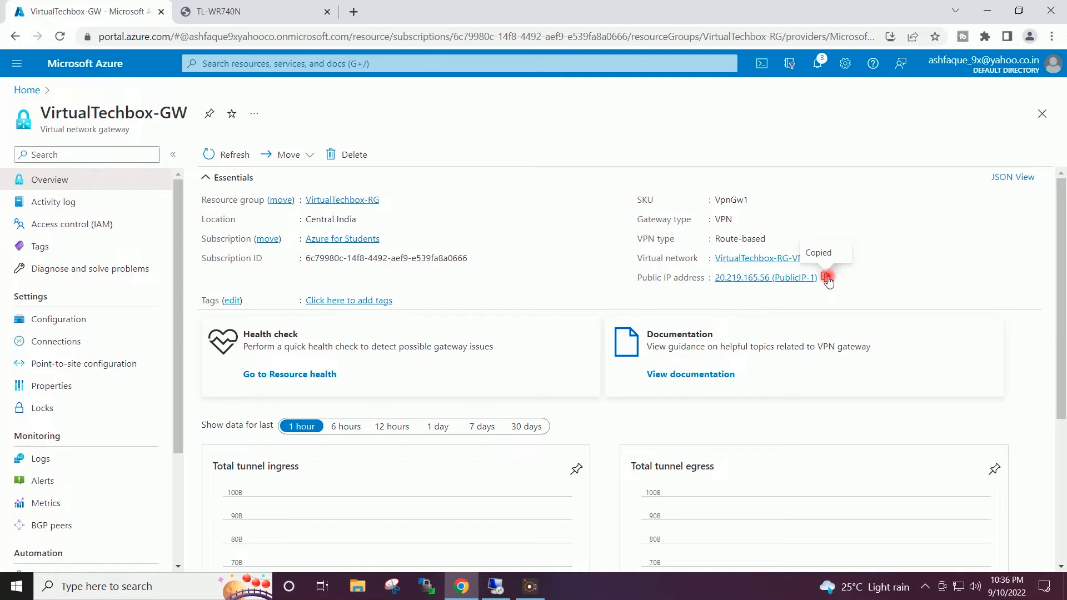
click(501, 583)
- Set the AzureGW destination to 20.219.165.56 and keep routing IP packets on the interface
key(ctrl+v)
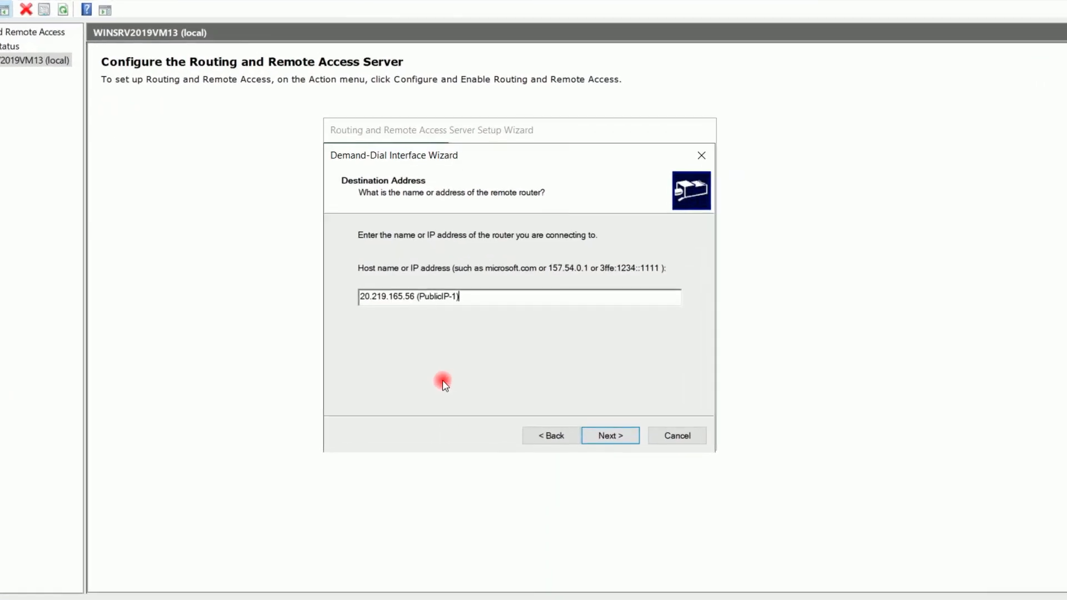
key(BackSpace)
key(BackSpace)
key(BackSpace)
key(BackSpace)
key(BackSpace)
key(BackSpace)
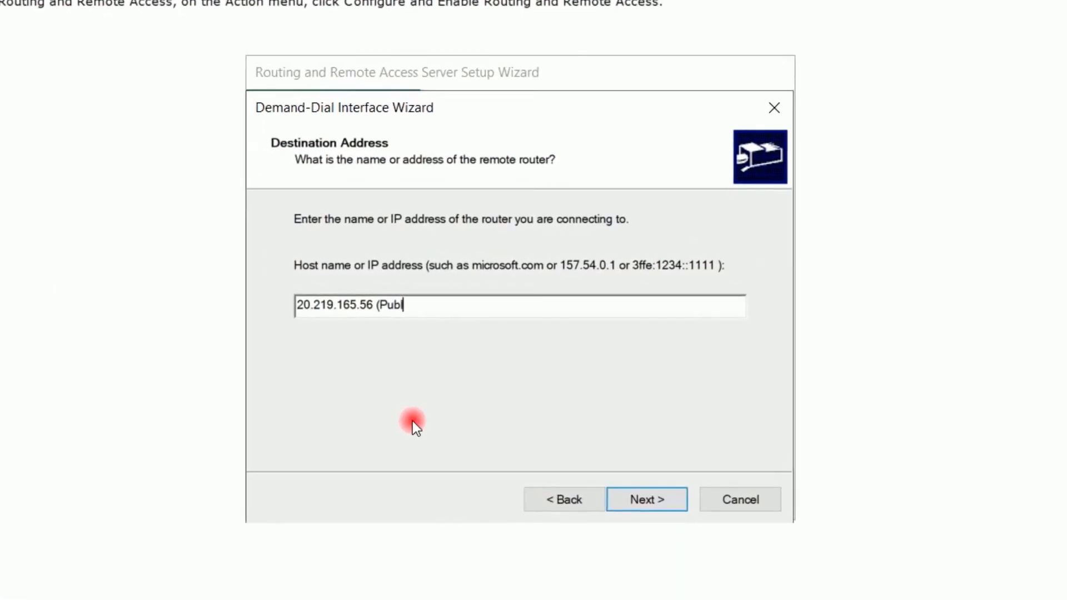
key(BackSpace)
key(BackSpace)
key(BackSpace)
key(BackSpace)
key(BackSpace)
key(BackSpace)
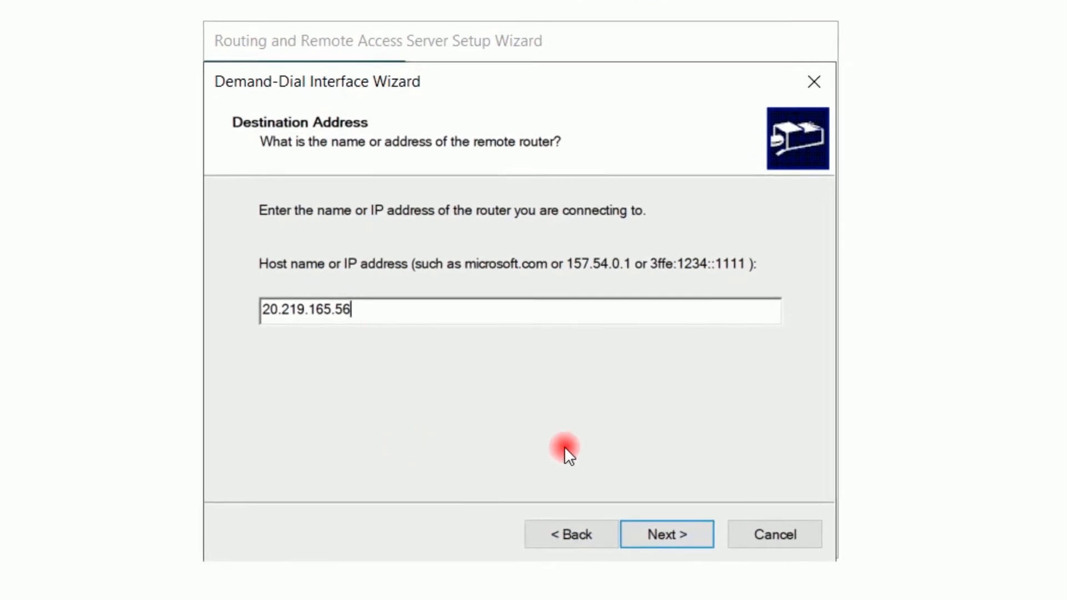
click(657, 529)
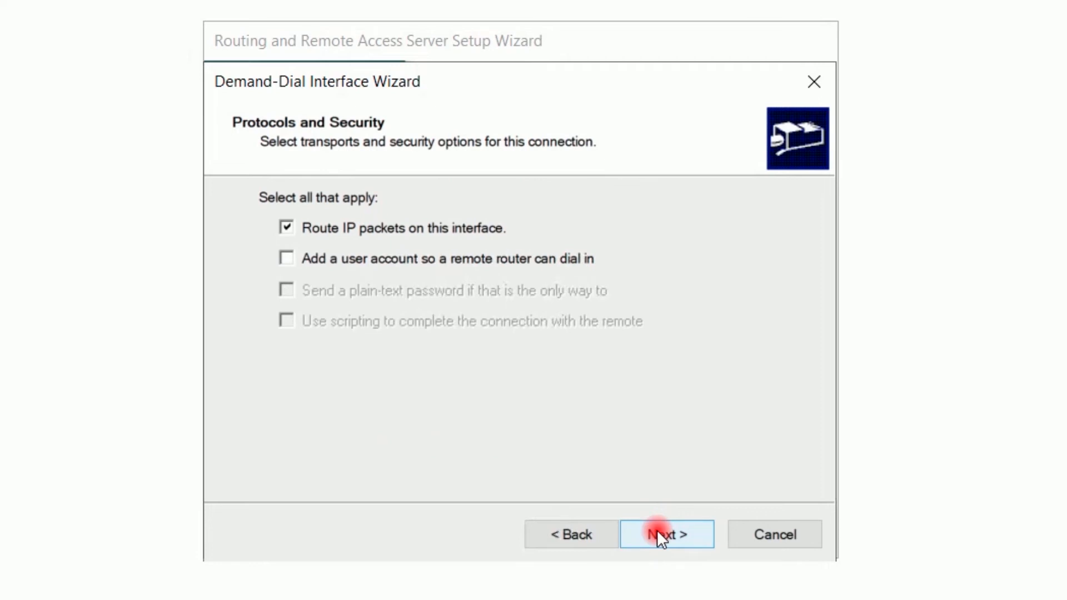
click(656, 529)
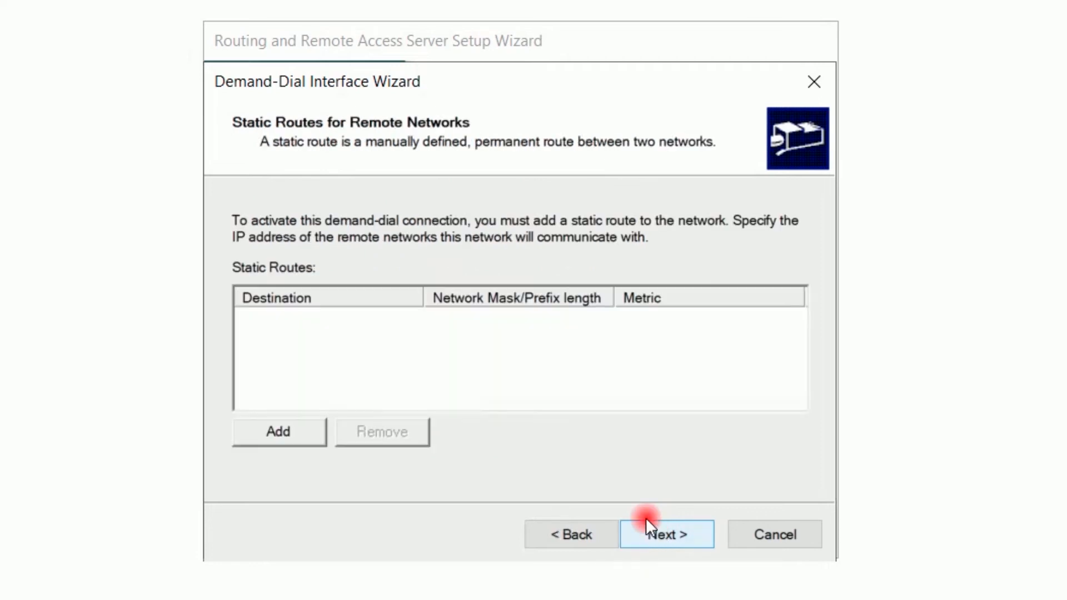
- Add a static route to 10.4.0.0 with mask 255.255.0.0 and metric 10
click(270, 427)
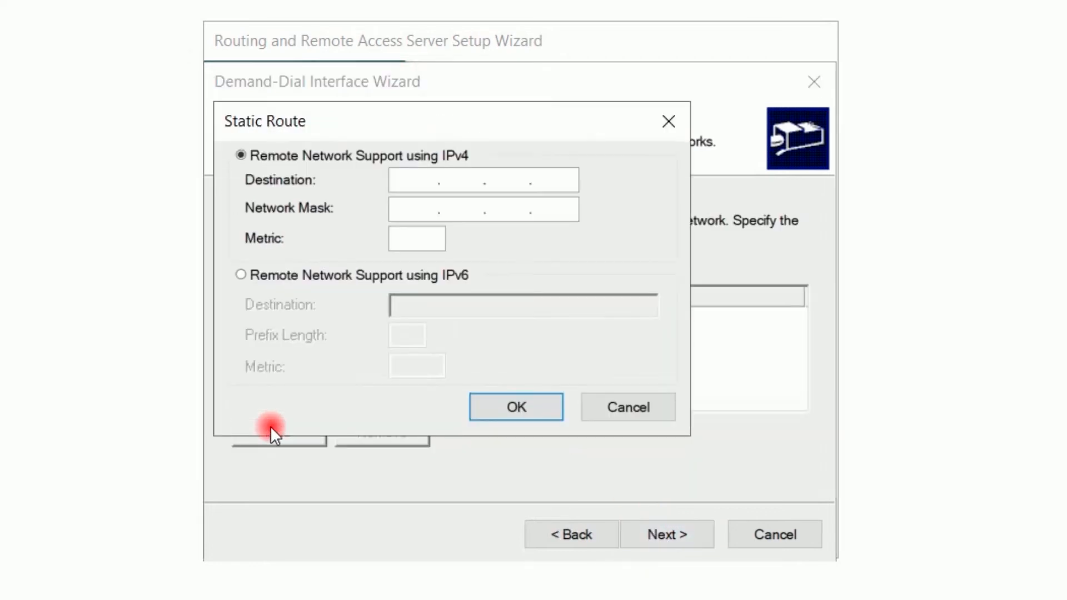
click(399, 184)
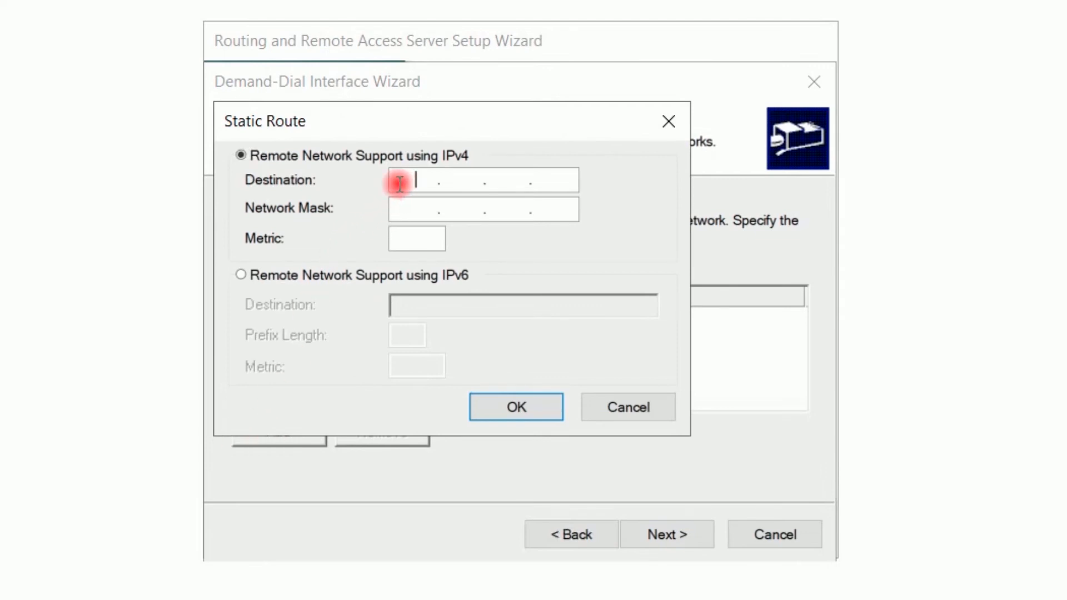
text(10.4.0.0)
key(Tab)
text(255.255.0.0)
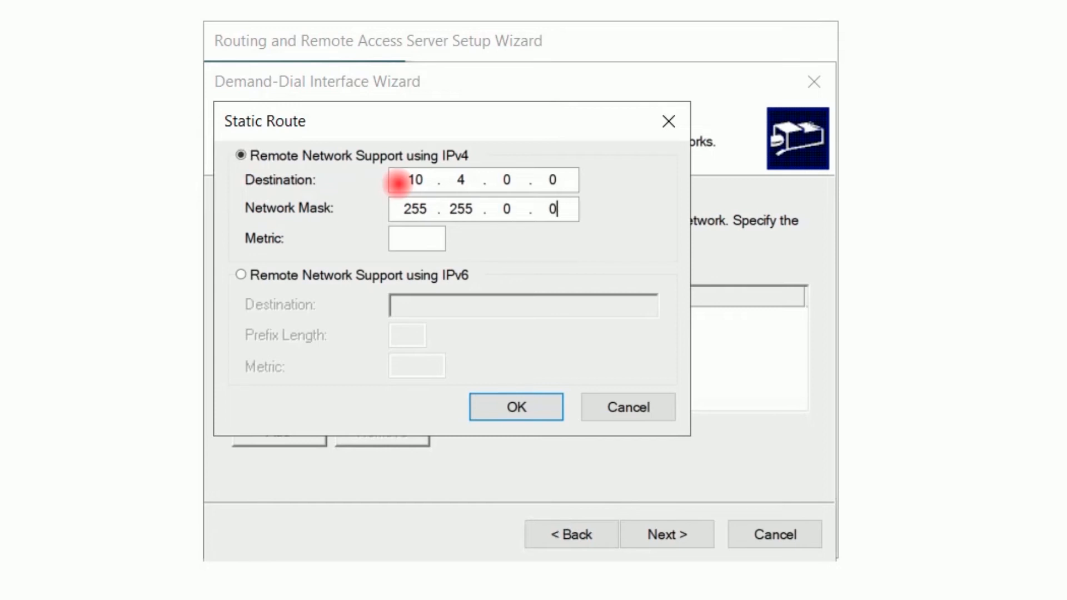
click(424, 239)
text(10)
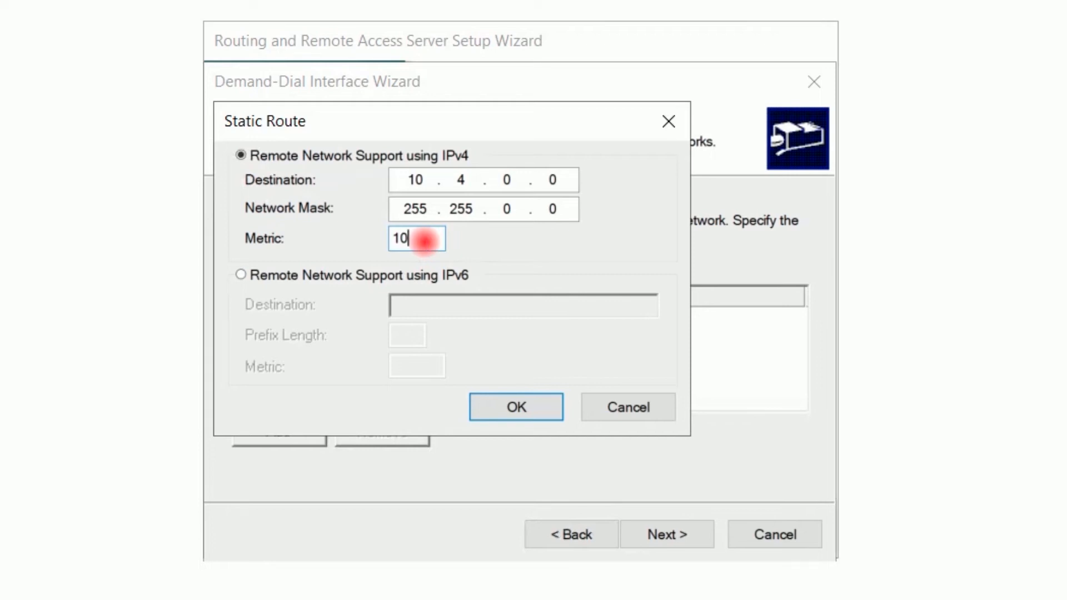
click(505, 411)
- Skip dial-out credentials and finish both the demand-dial and server setup wizards
click(665, 537)
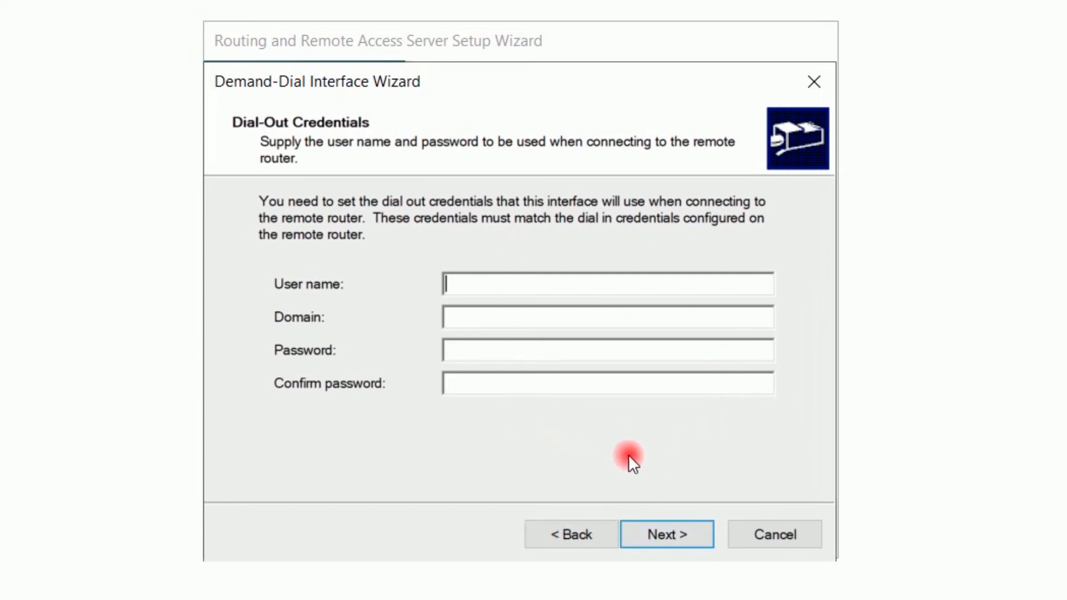
click(665, 529)
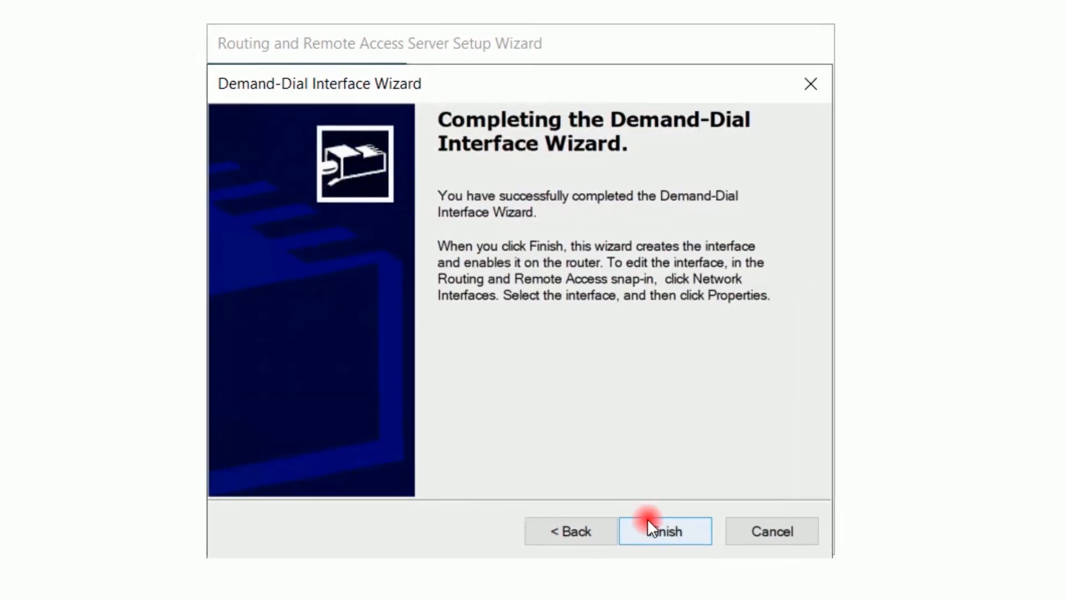
click(670, 520)
click(657, 504)
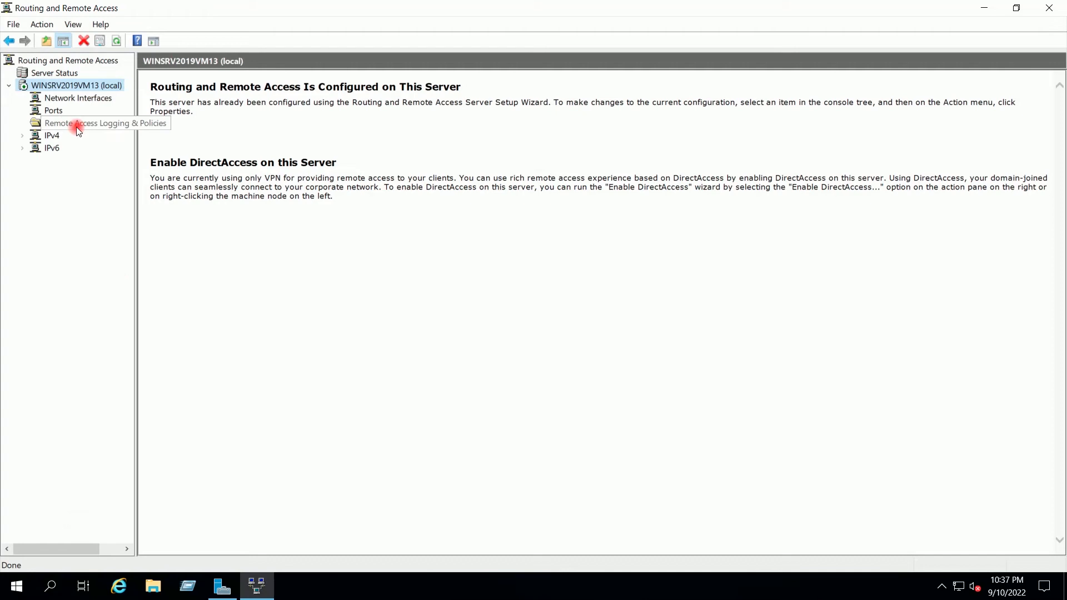
- Check the AzureGW interface under Network Interfaces, then open the empty IPv4 Static Routes list
click(72, 98)
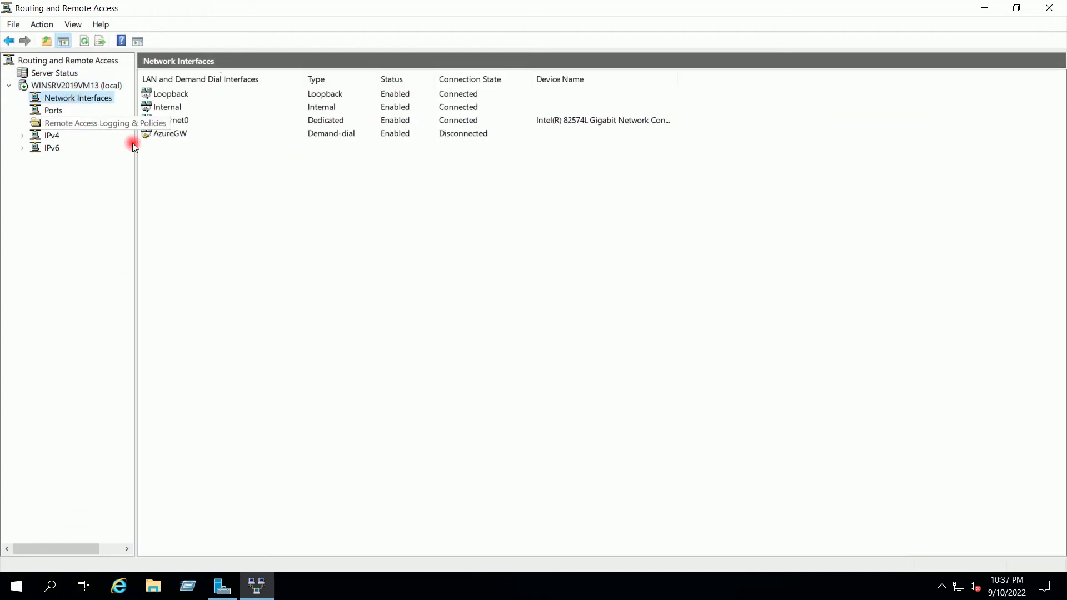
click(177, 136)
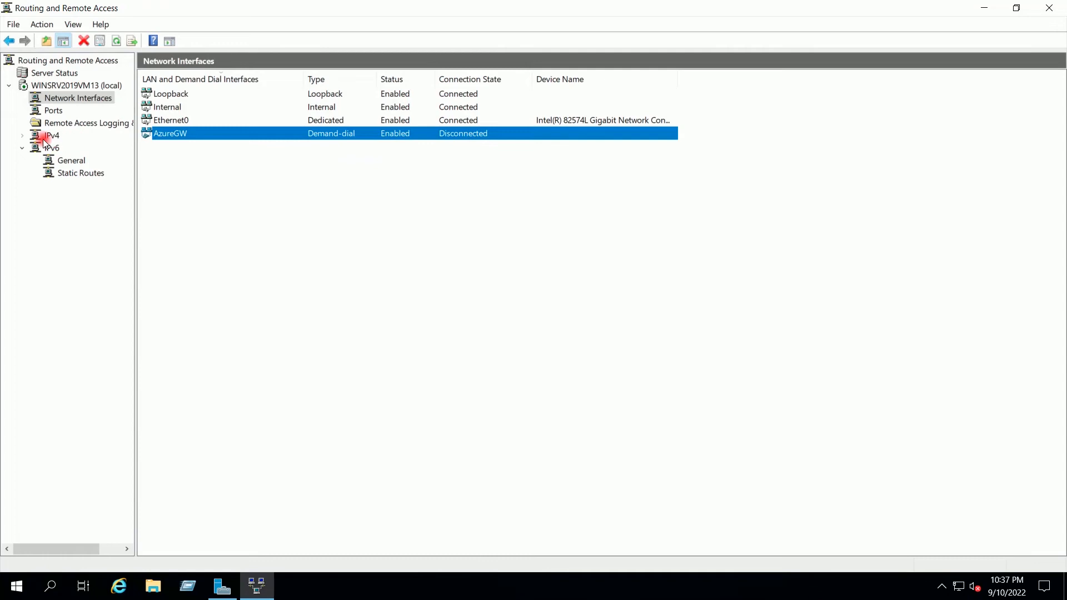
click(22, 137)
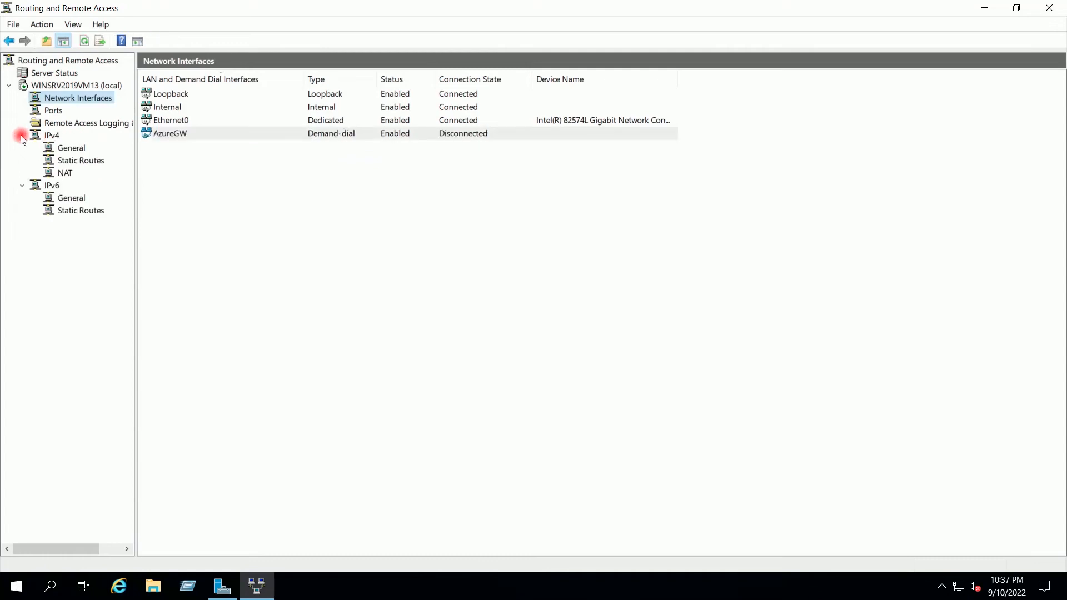
click(72, 161)
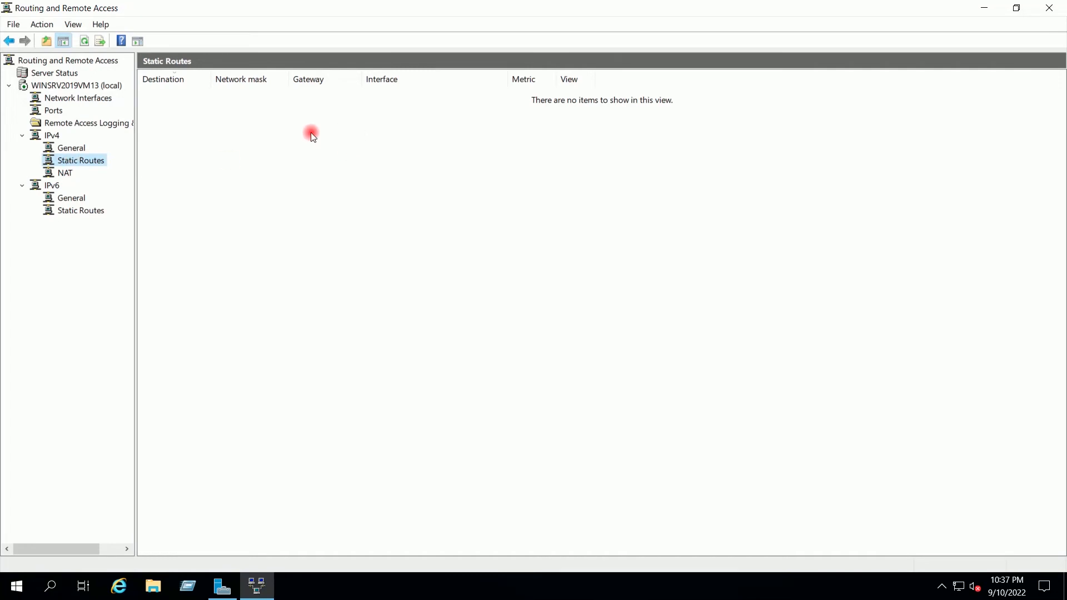
- Add an IPv4 static route to 10.4.0.0 mask 255.255.0.0, changing the metric from 256 to 10
right_click(82, 162)
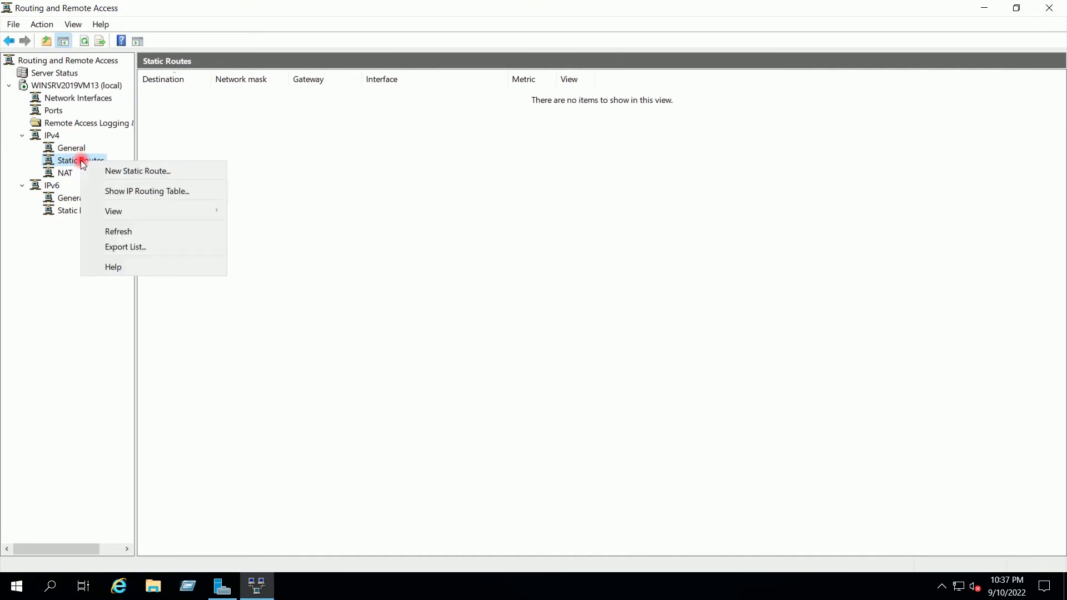
click(97, 171)
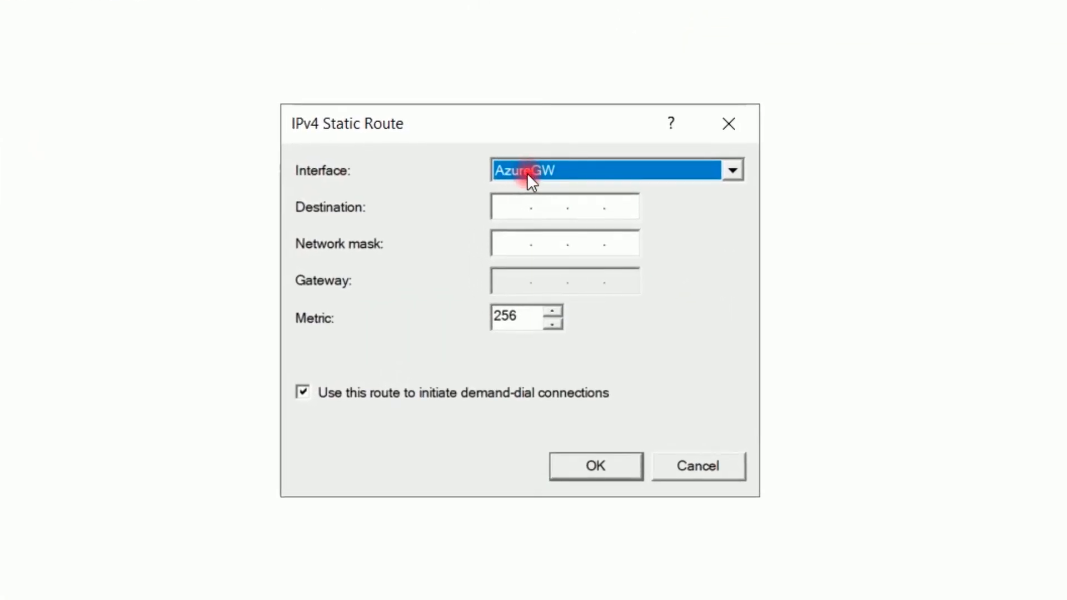
click(517, 204)
text(10)
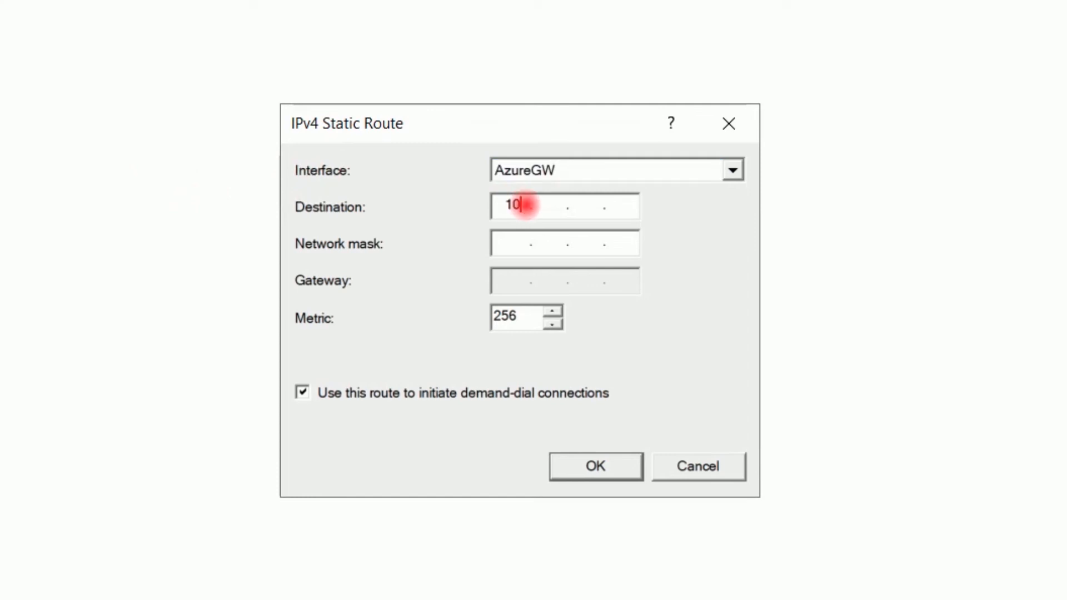
text(.4.0.0)
key(Tab)
text(255.)
text(255.)
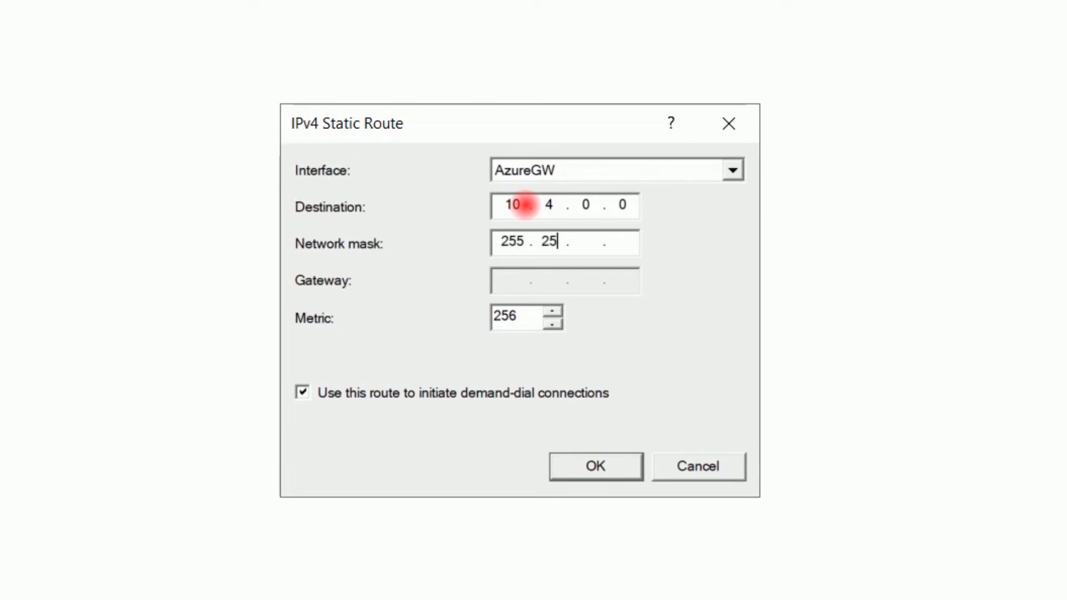
text(0.0)
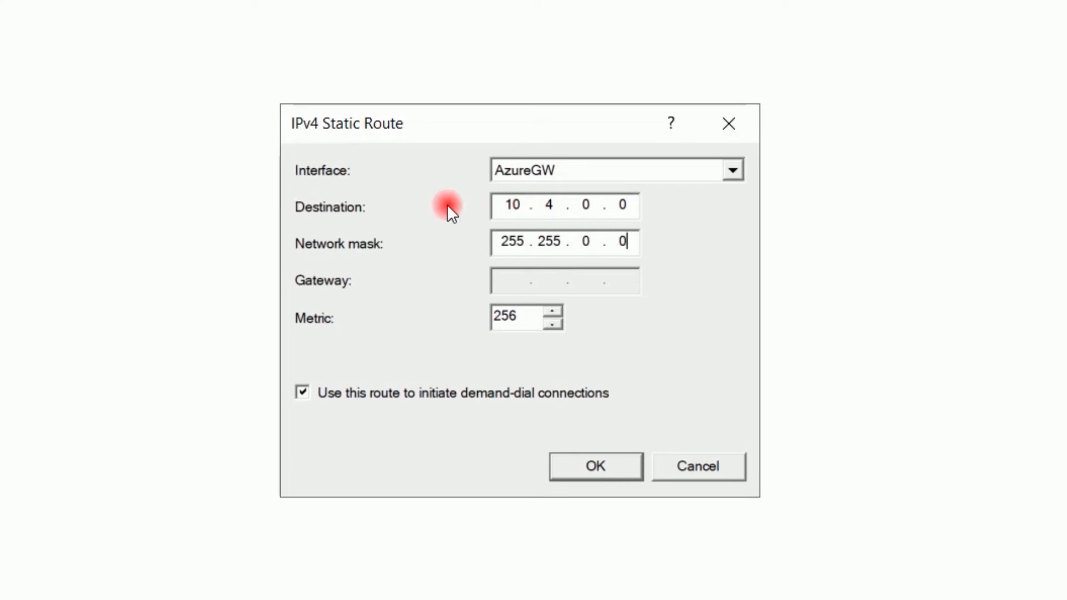
drag(516, 315, 492, 315)
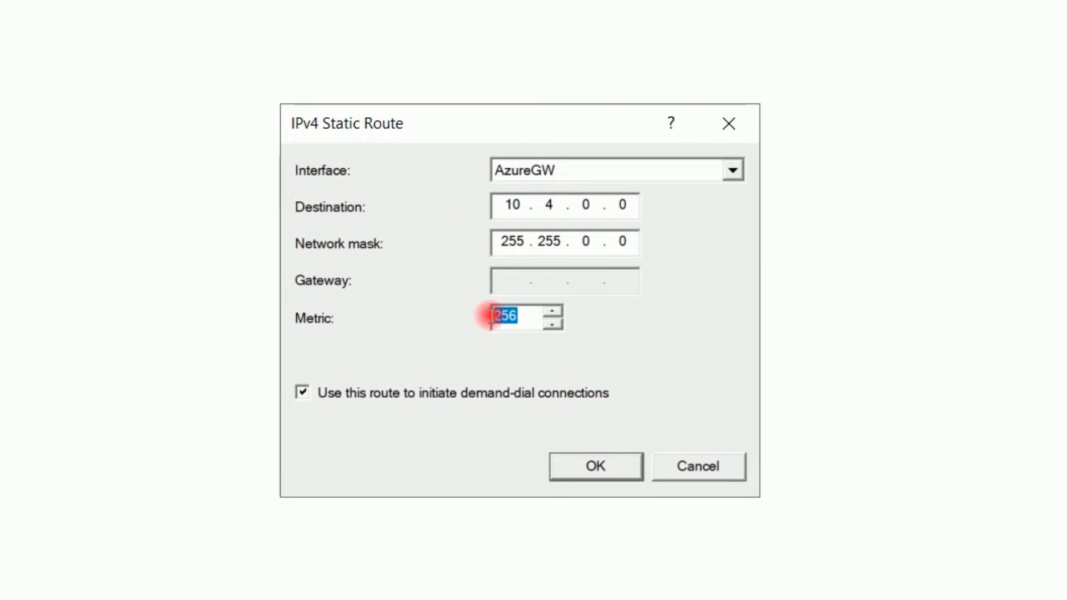
text(10)
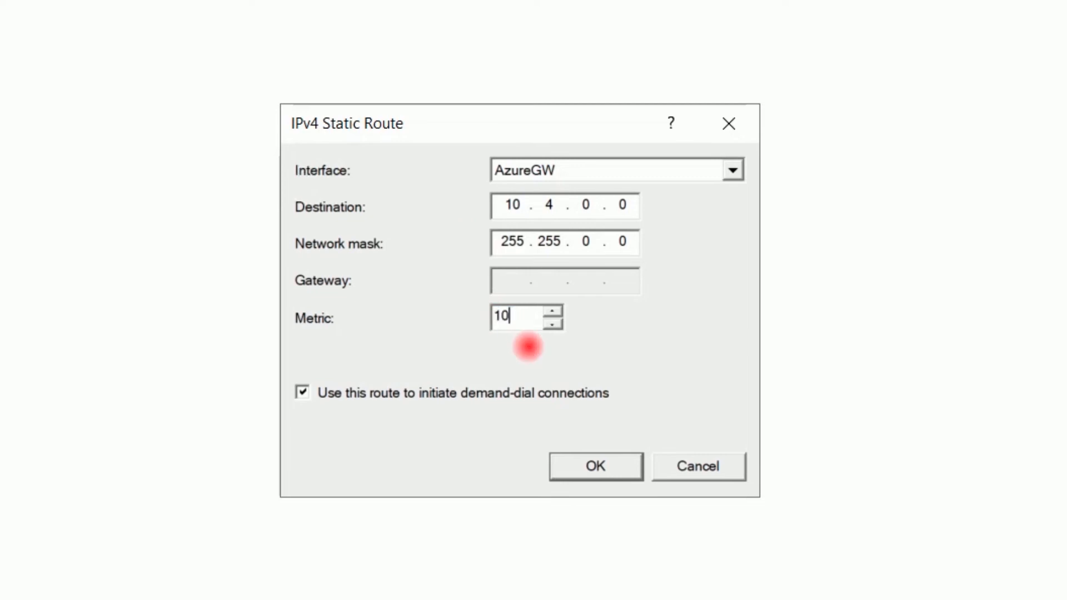
click(586, 465)
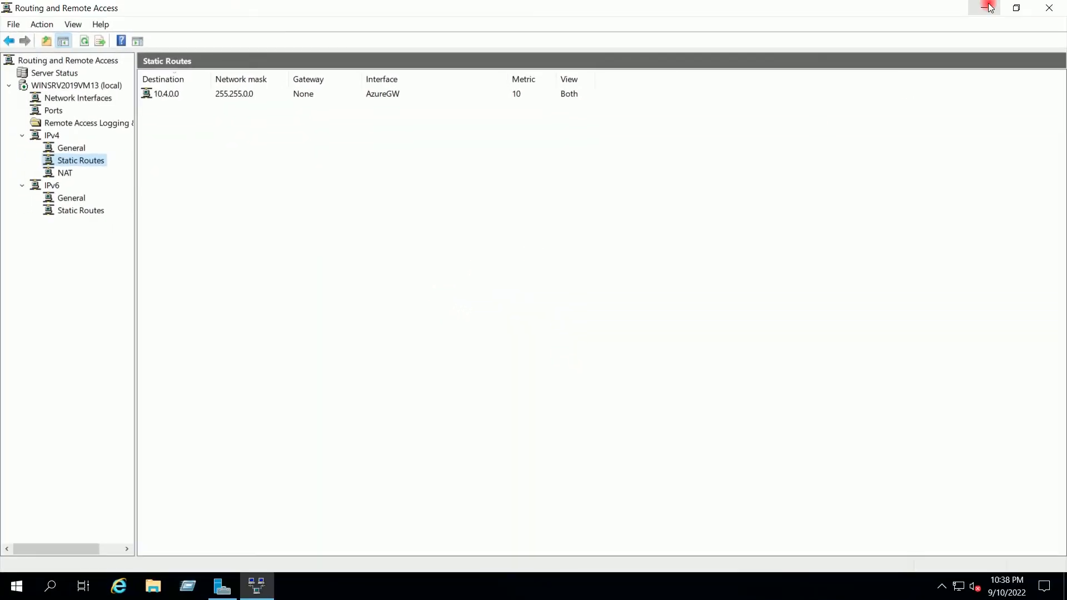
- Minimize the RRAS console and the Remote Desktop session, then bring the Azure portal back up
click(988, 8)
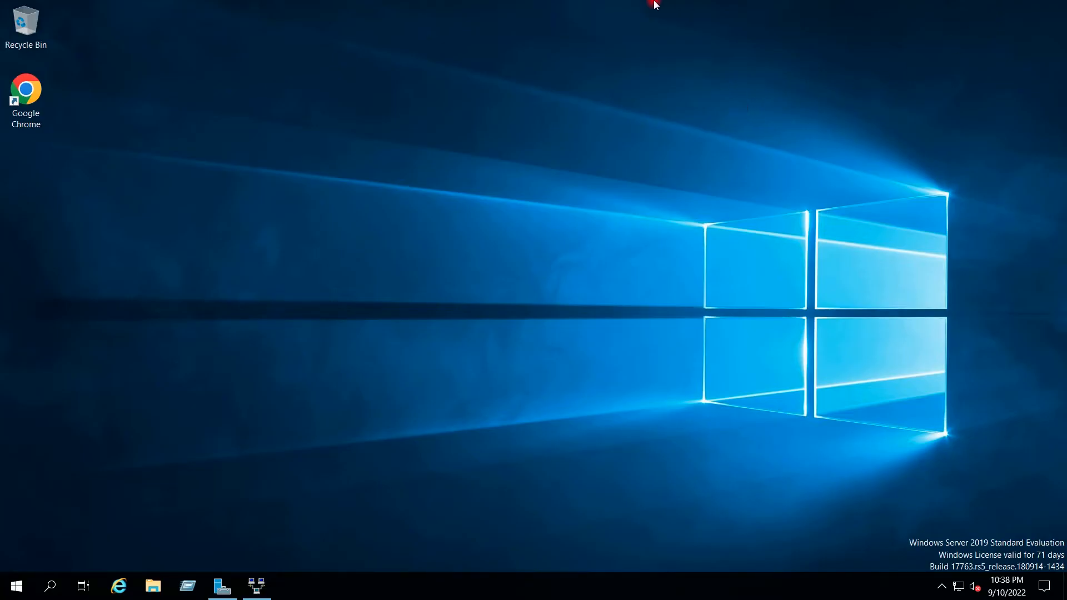
mouse_move(651, 2)
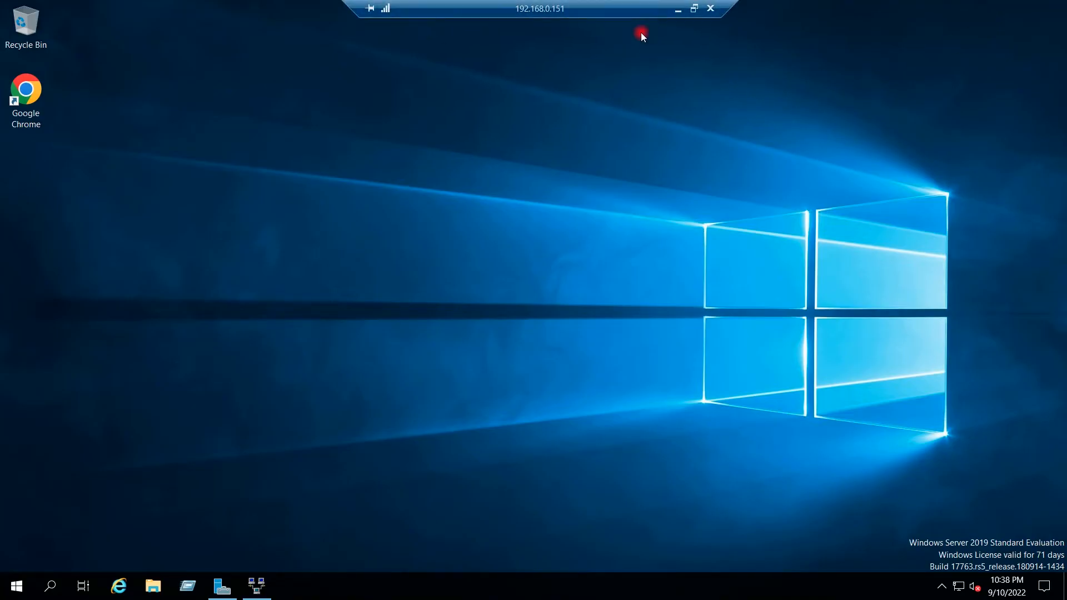
click(678, 10)
click(987, 11)
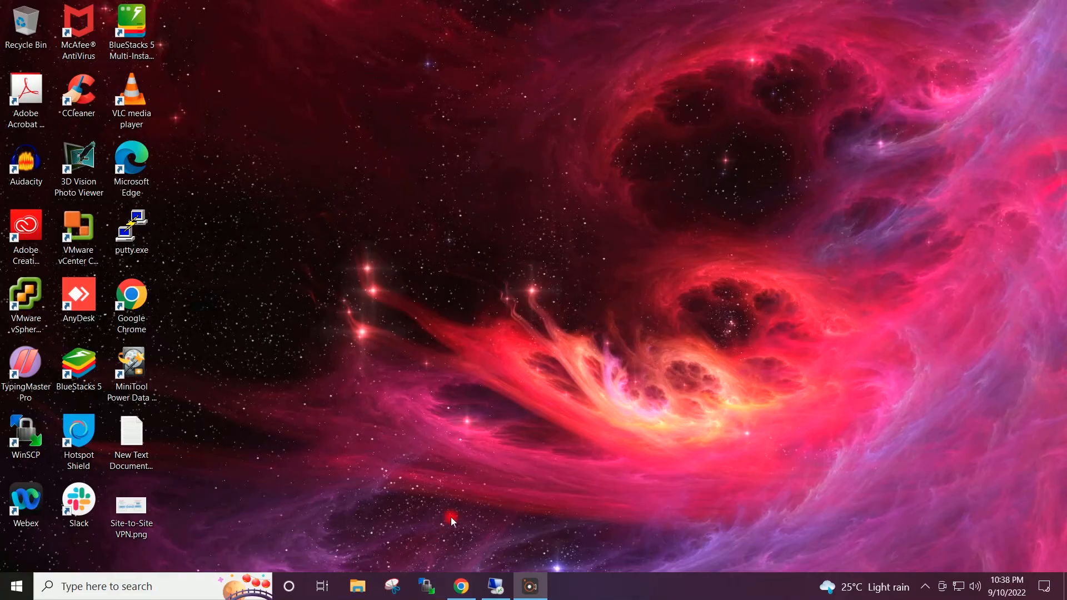
click(462, 586)
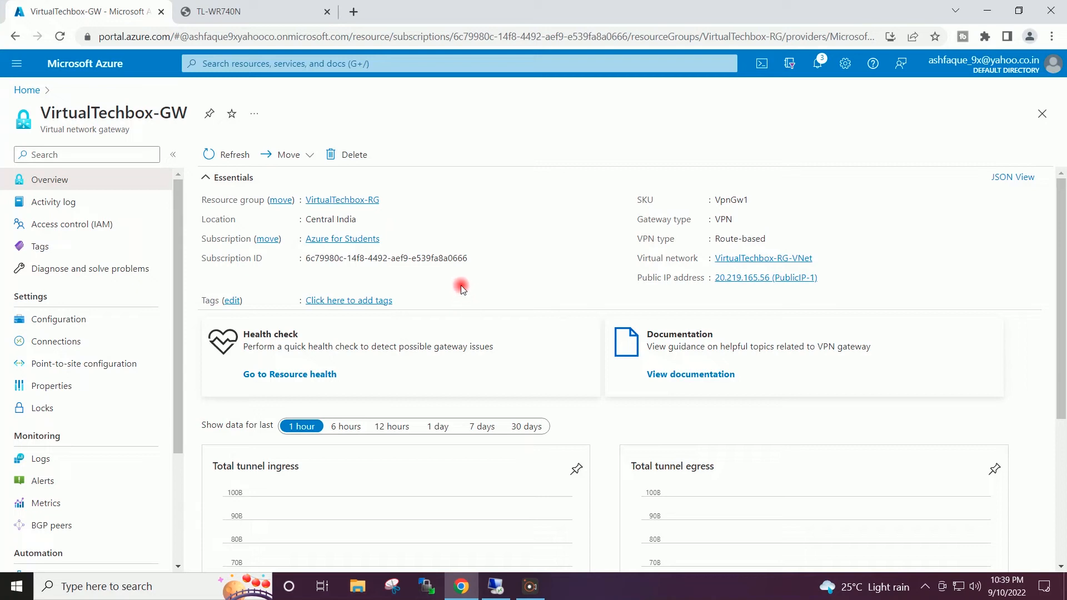
- From VirtualTechbox-GW's Connections list, begin adding a new connection
drag(133, 133, 40, 122)
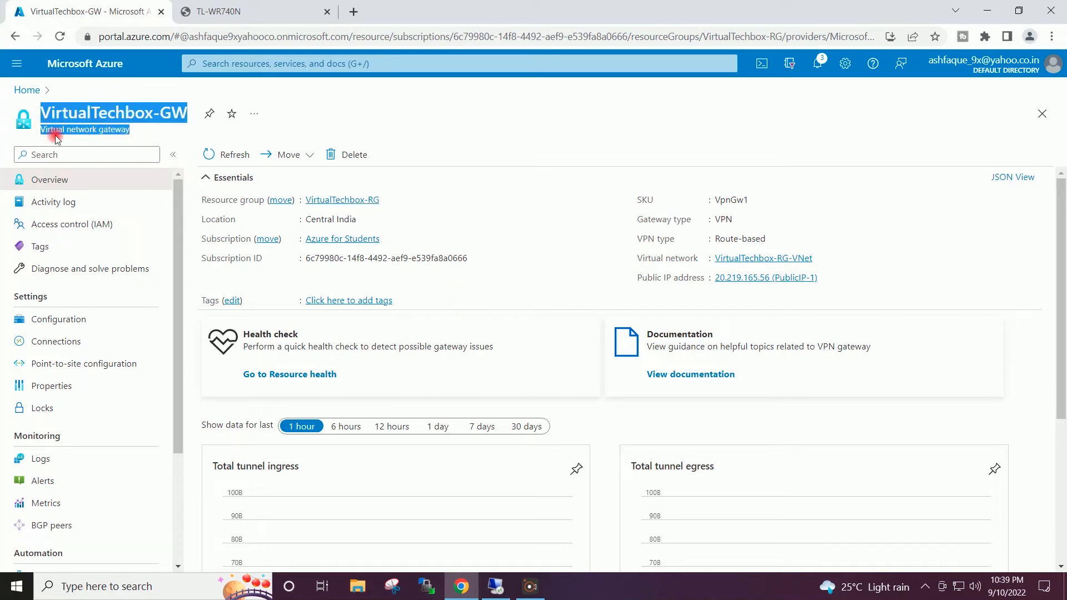
click(63, 132)
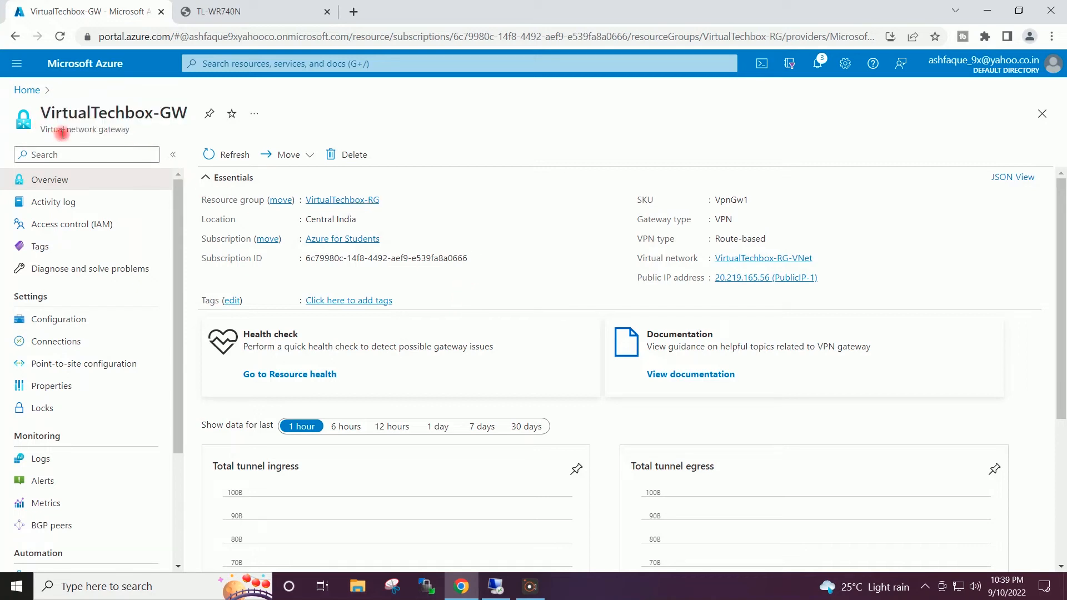
click(37, 341)
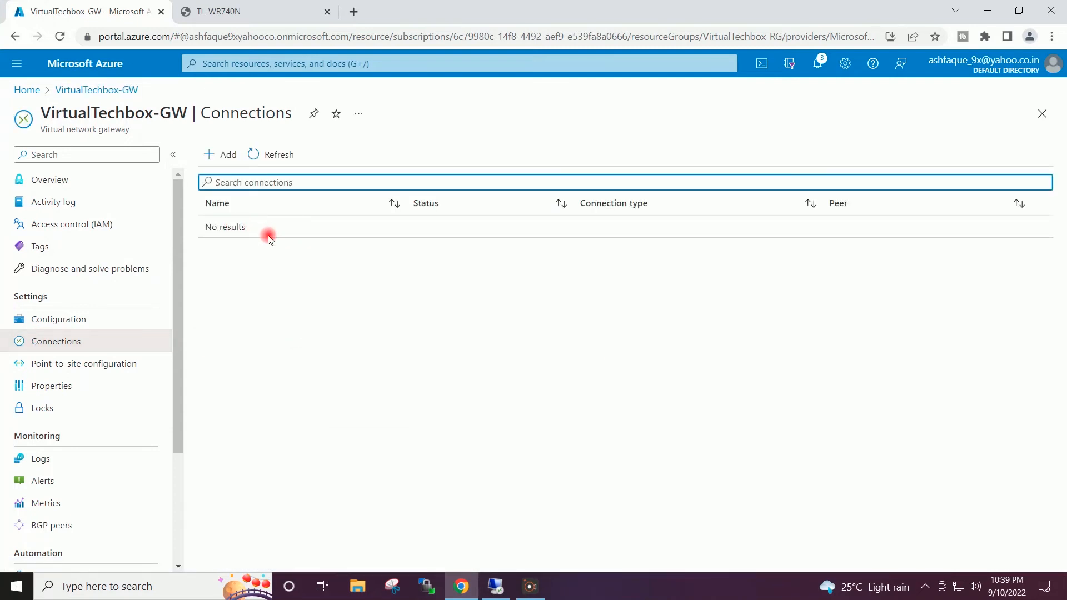
click(217, 158)
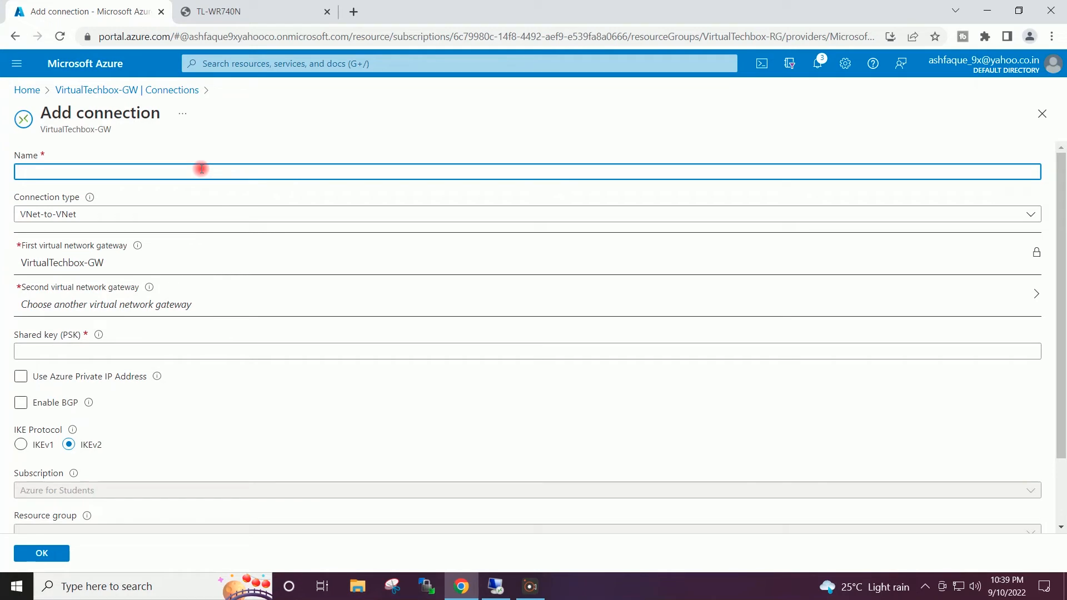
- Name the connection Onpremise-Connection and set its type to Site-to-site (IPsec)
text(emise-Connection)
click(229, 128)
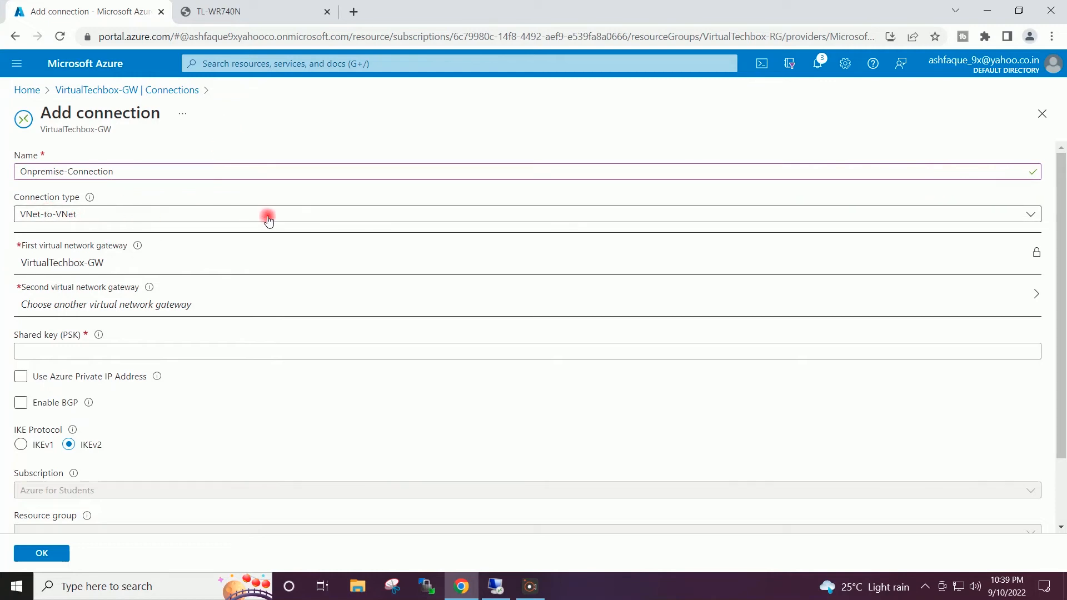
click(1031, 222)
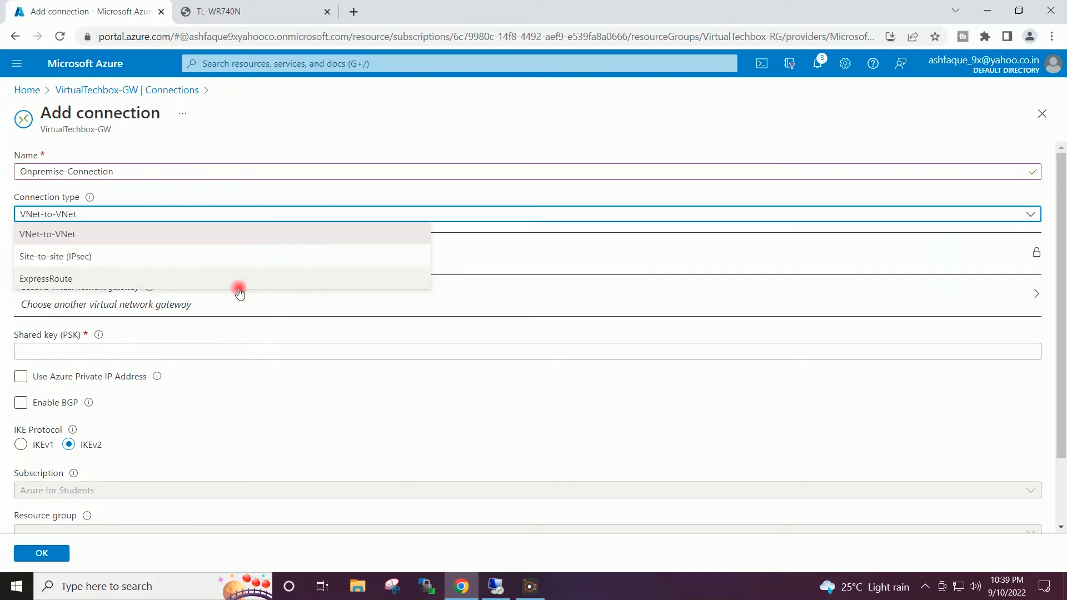
click(64, 259)
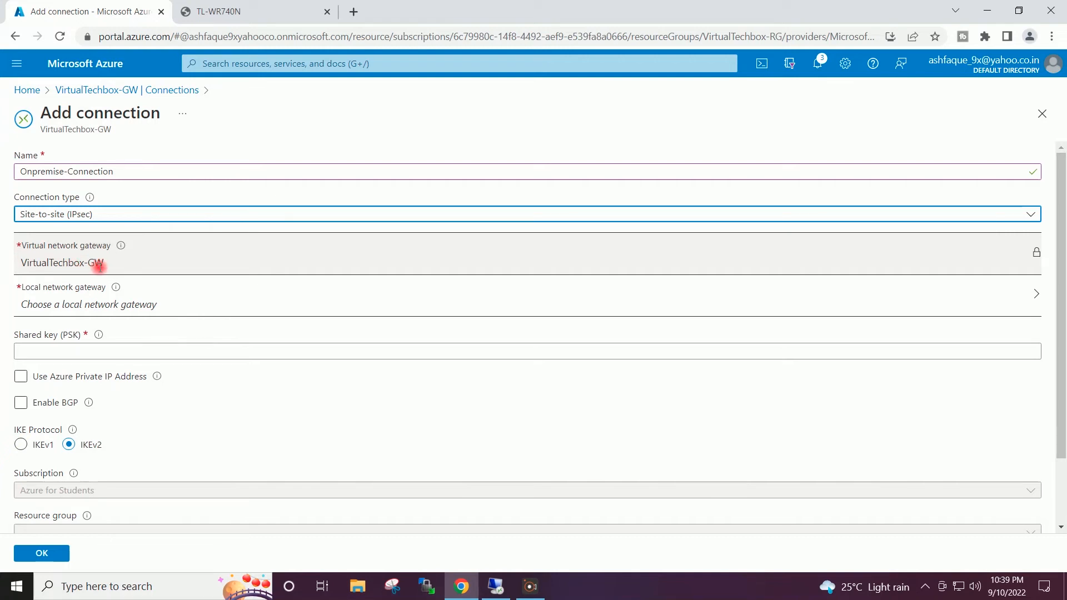
- Choose VirtualTechbox-LNGW as the local network gateway, then focus the empty Shared key field
click(67, 302)
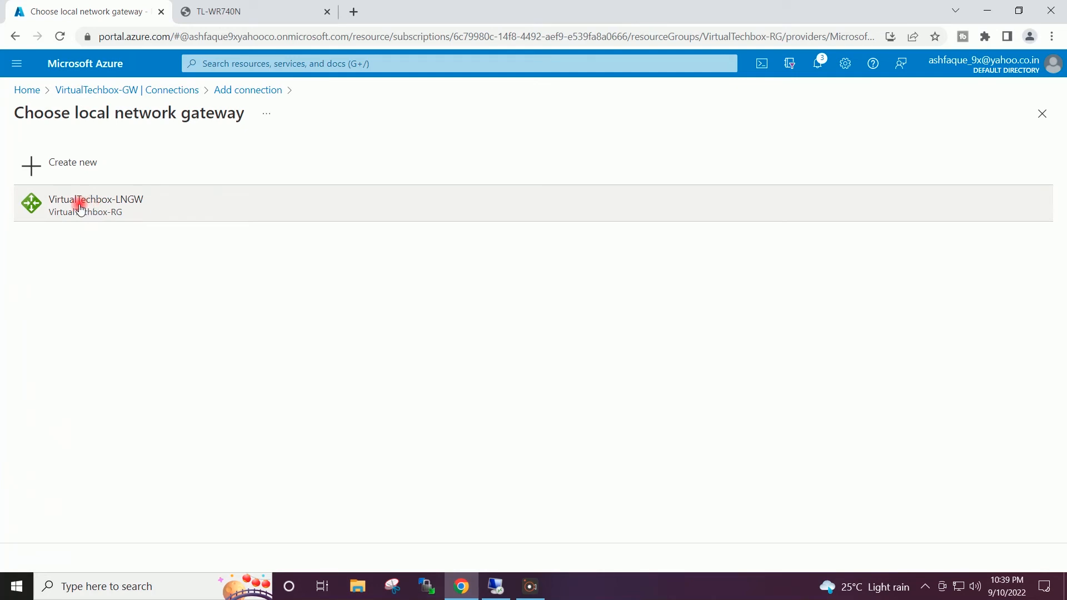
click(71, 213)
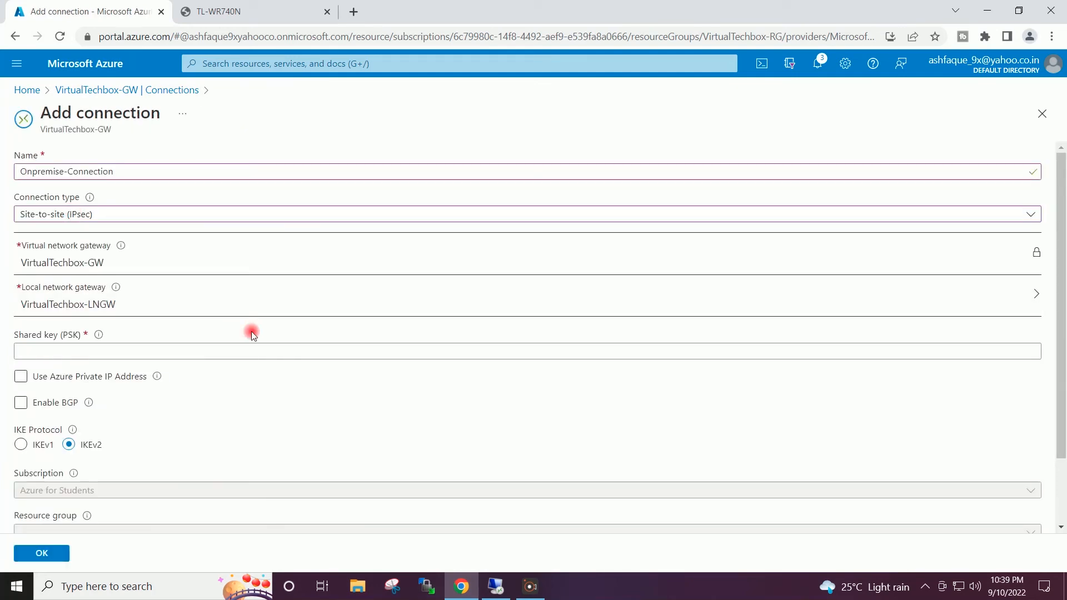
click(207, 349)
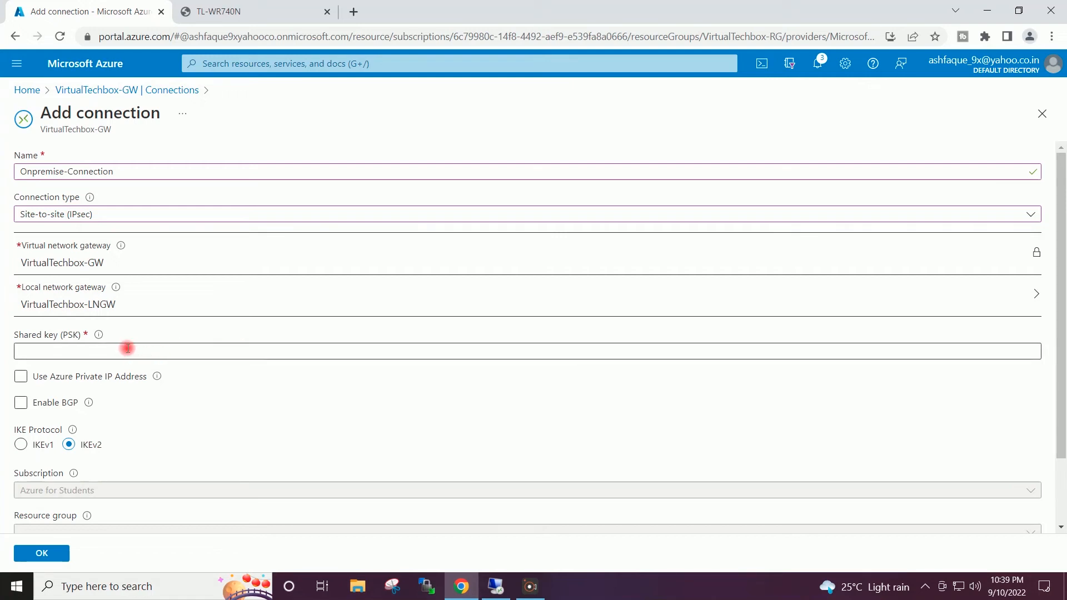
click(127, 348)
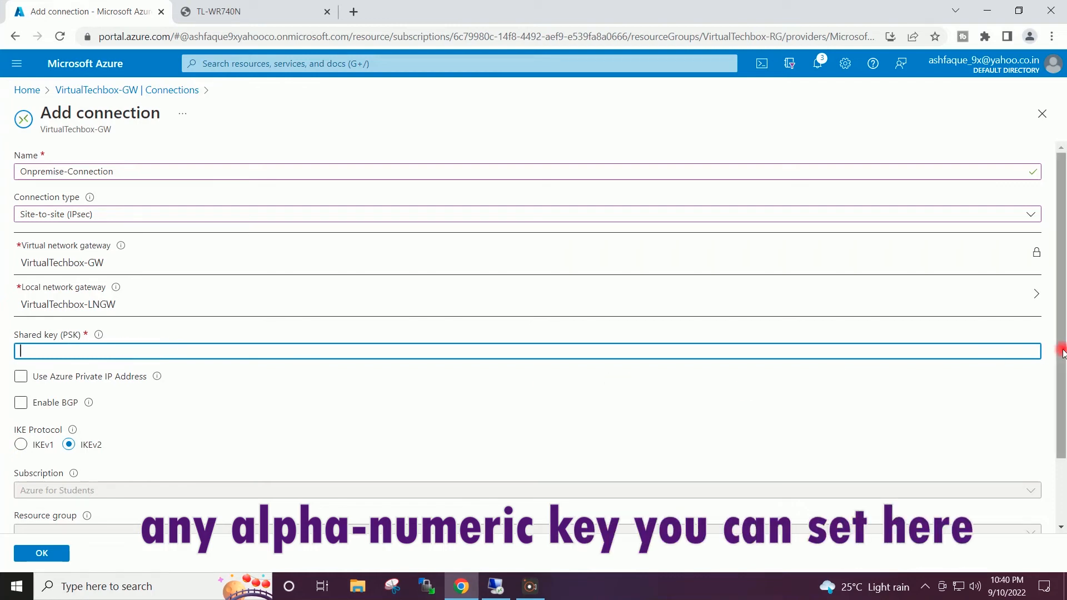
drag(1062, 349, 1063, 392)
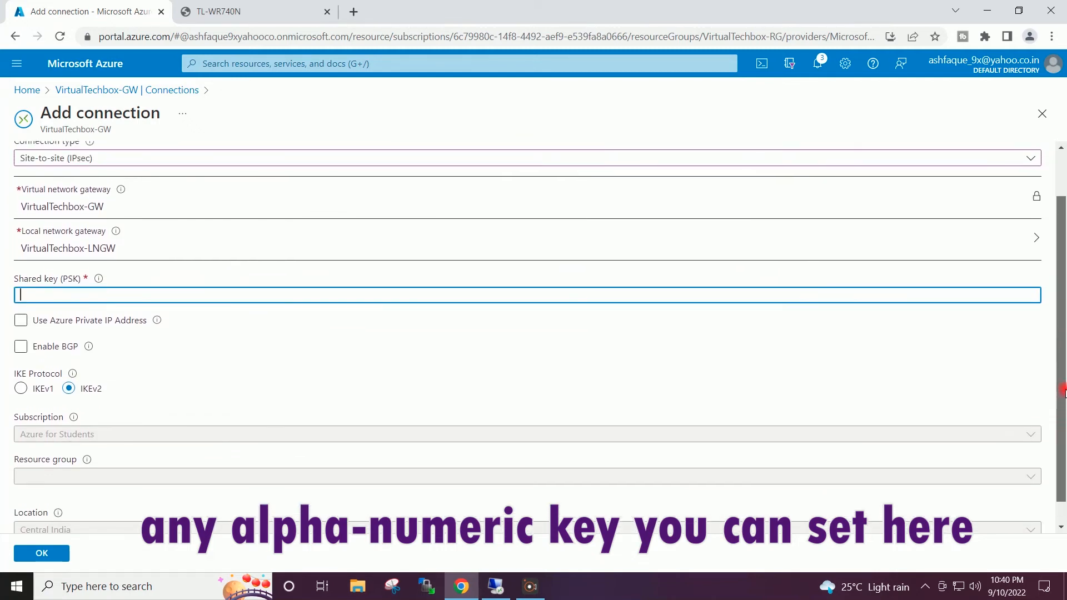
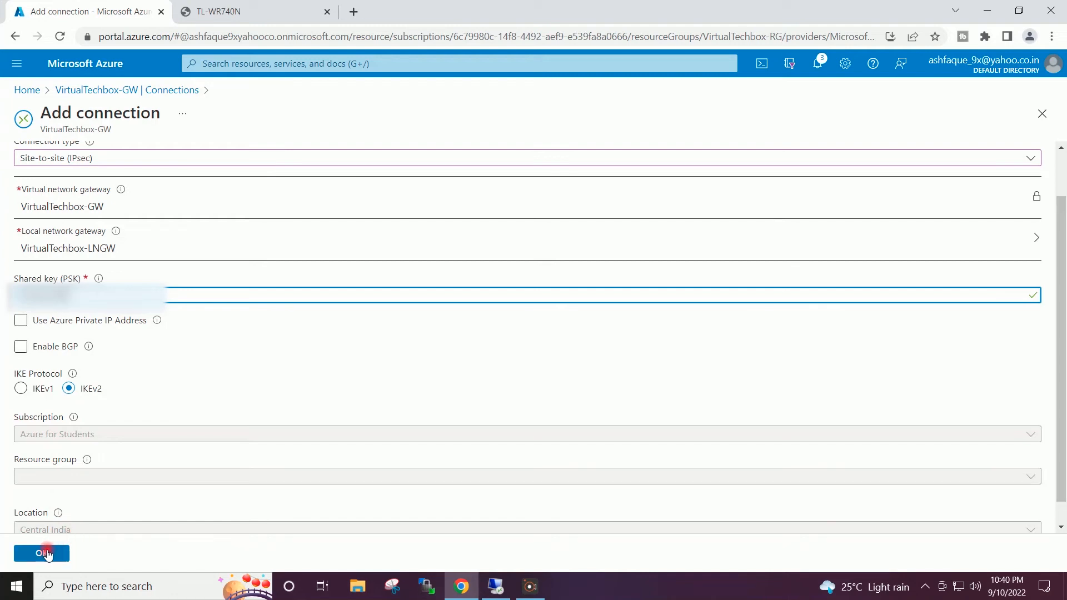
- Create Onpremise-Connection, close the router admin tab, and return to the portal Home page
click(47, 554)
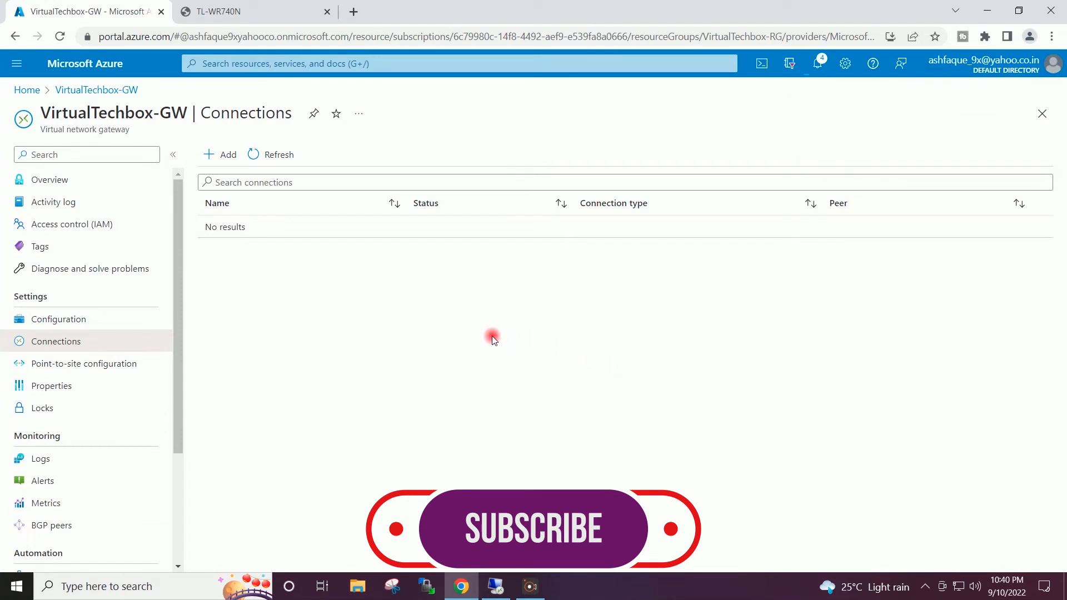
click(327, 12)
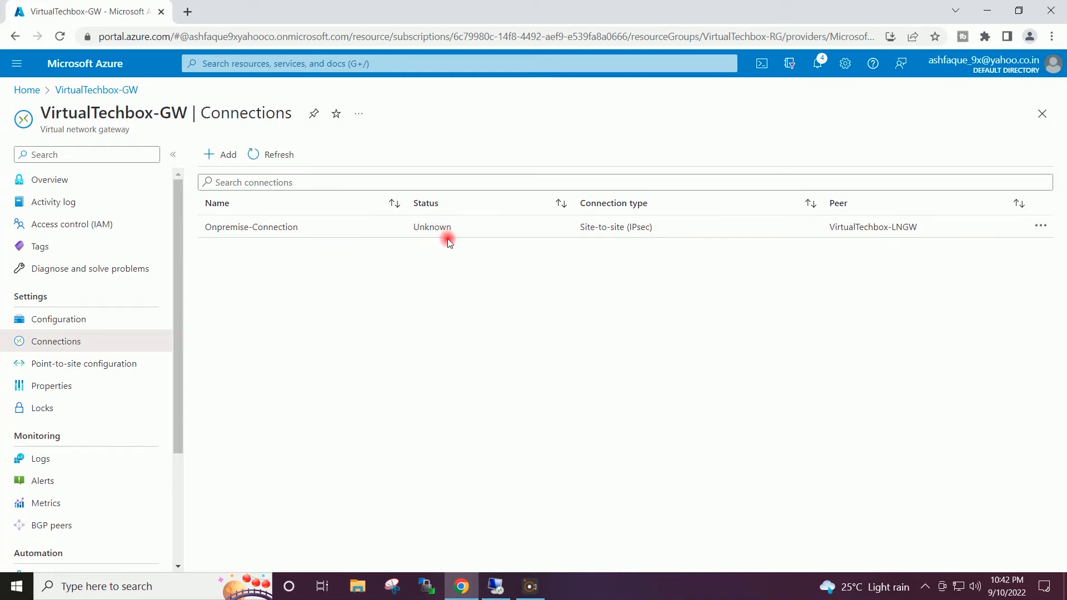
click(22, 91)
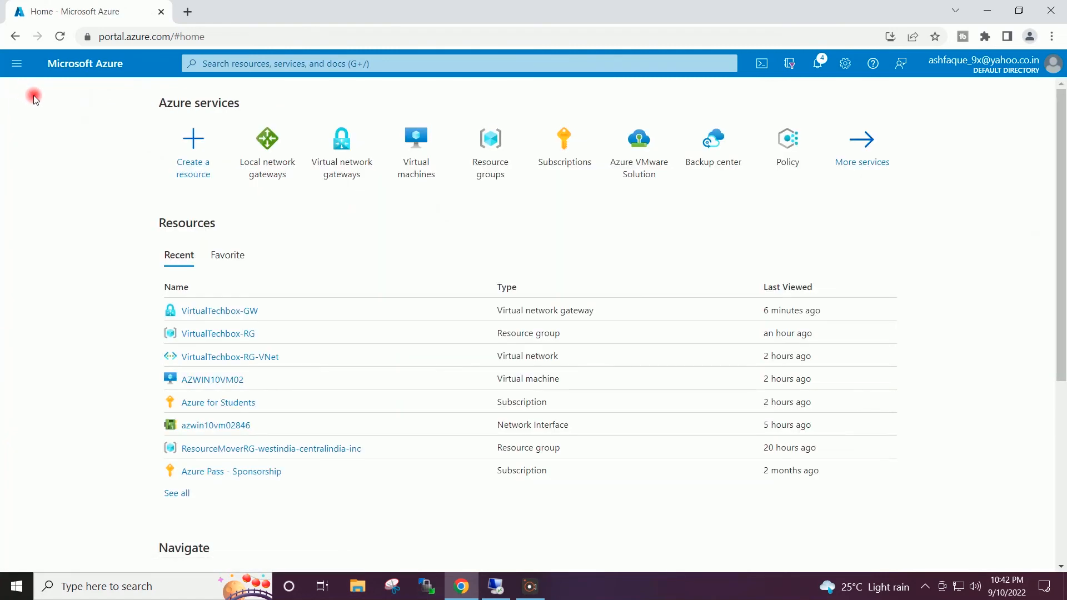
- On the on-premises server's Routing and Remote Access, select AzureGW under Network Interfaces
click(984, 8)
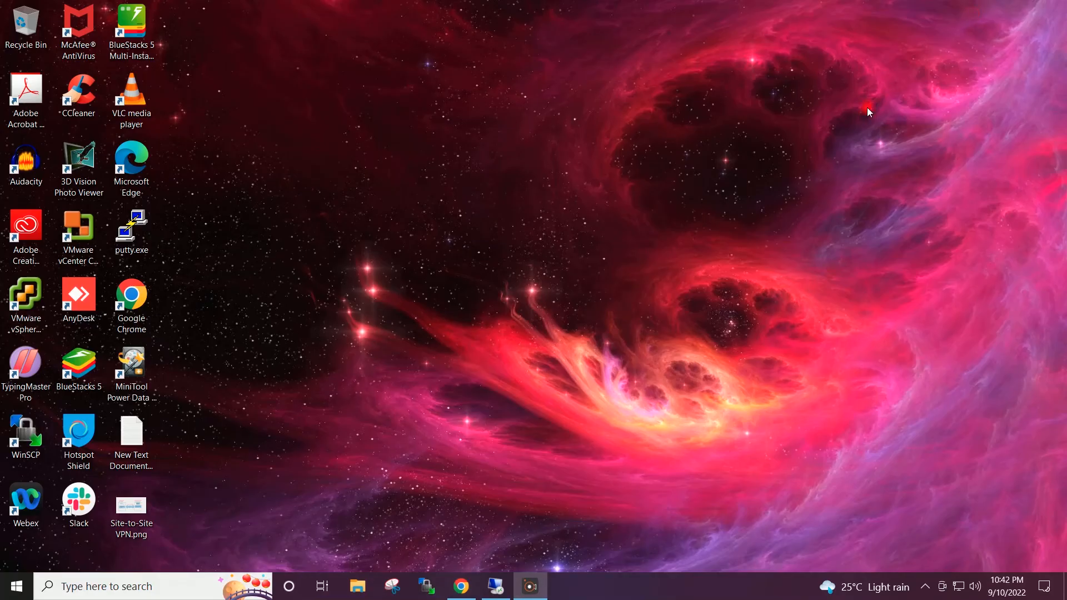
click(495, 585)
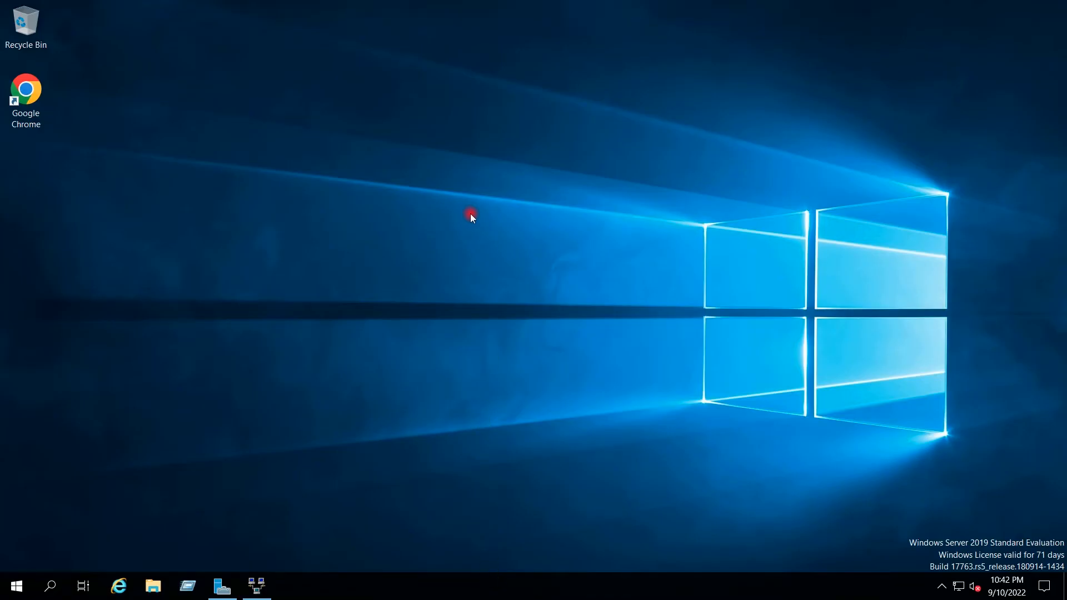
click(258, 583)
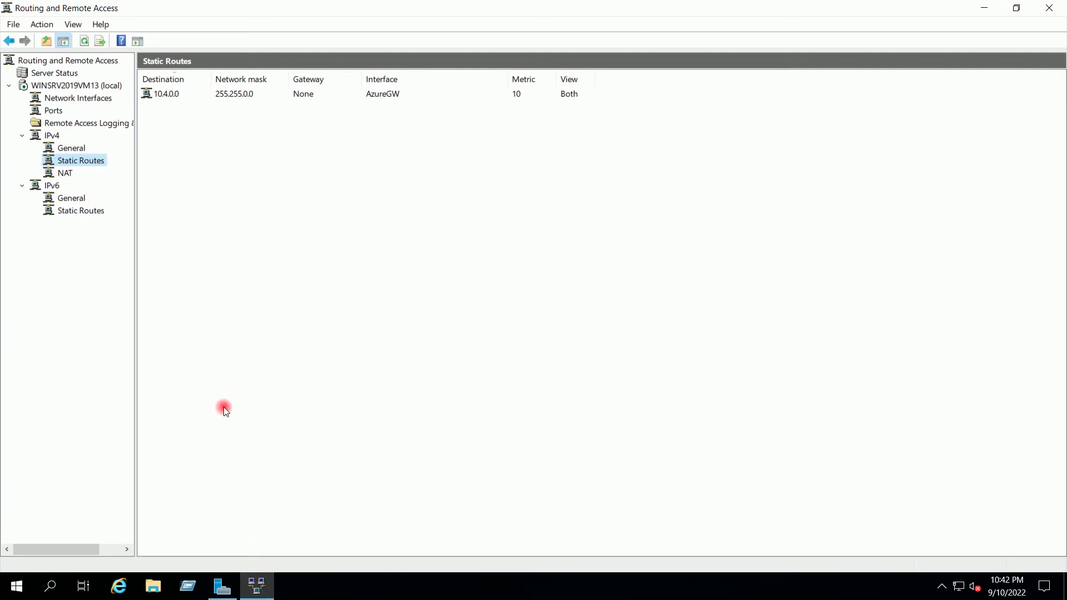
click(84, 98)
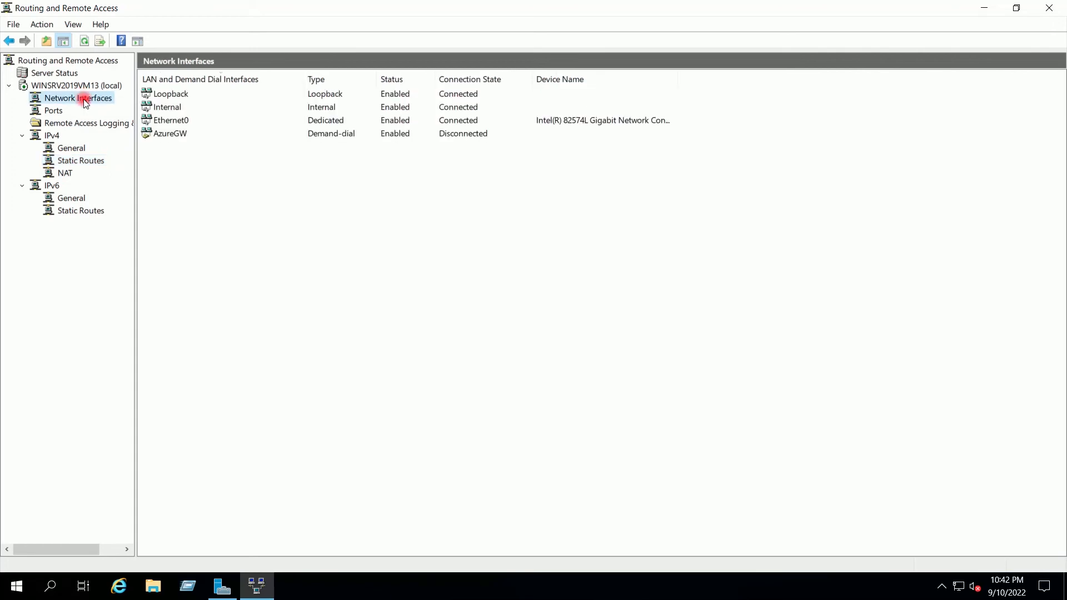
click(189, 134)
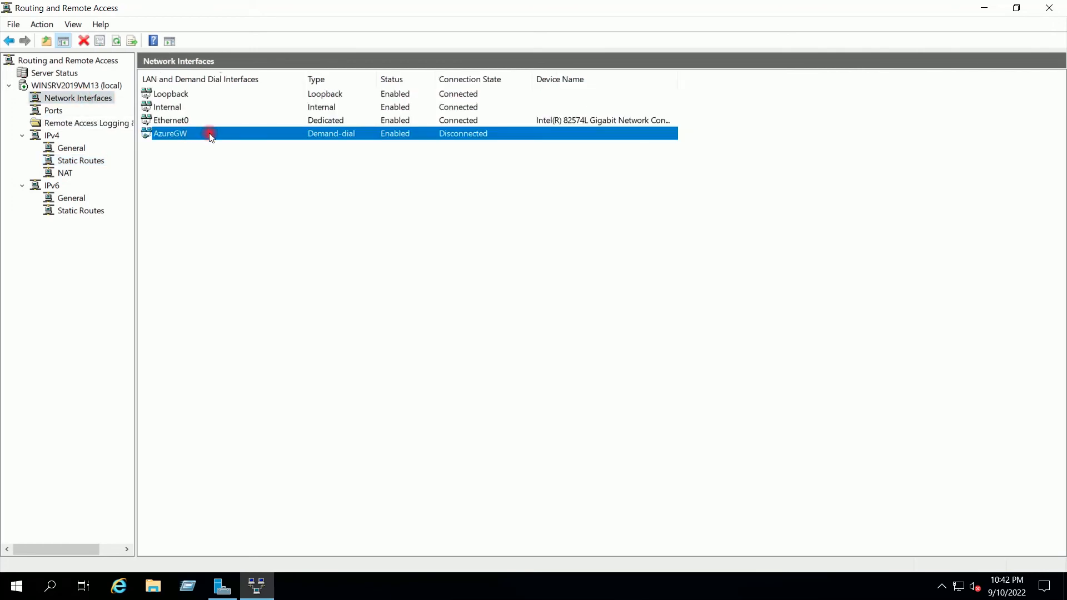
- In AzureGW's Security properties, switch authentication to Use preshared key and enter the key
right_click(210, 138)
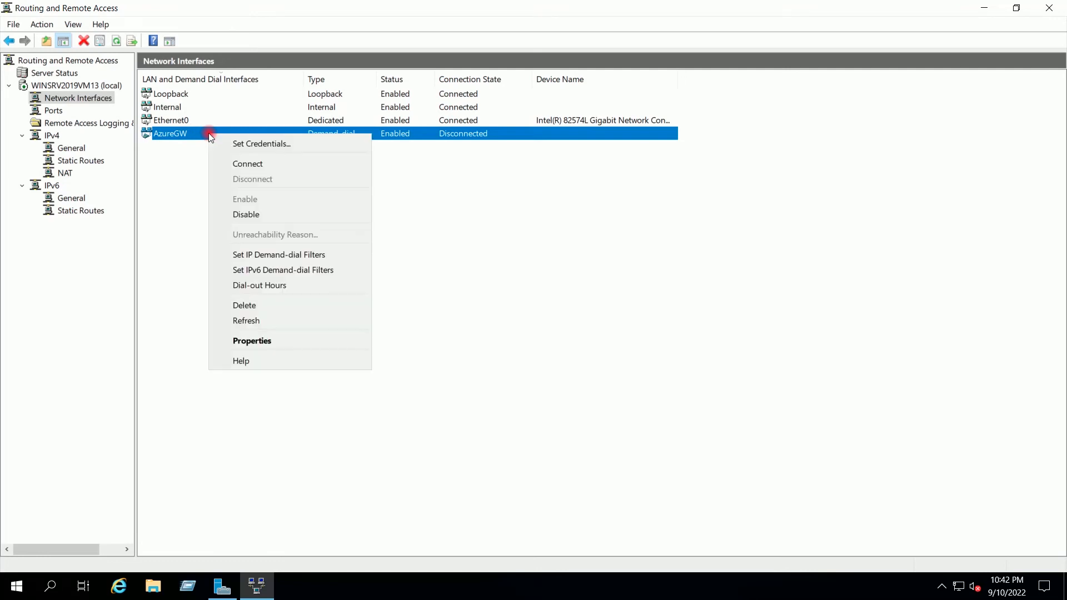
click(256, 340)
click(497, 163)
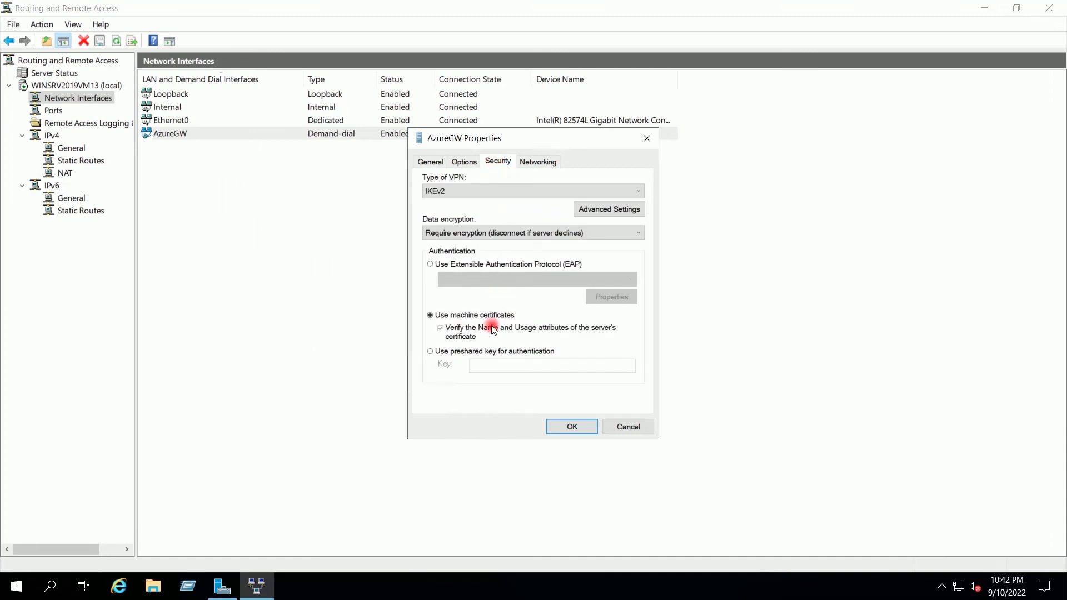
click(445, 351)
click(494, 366)
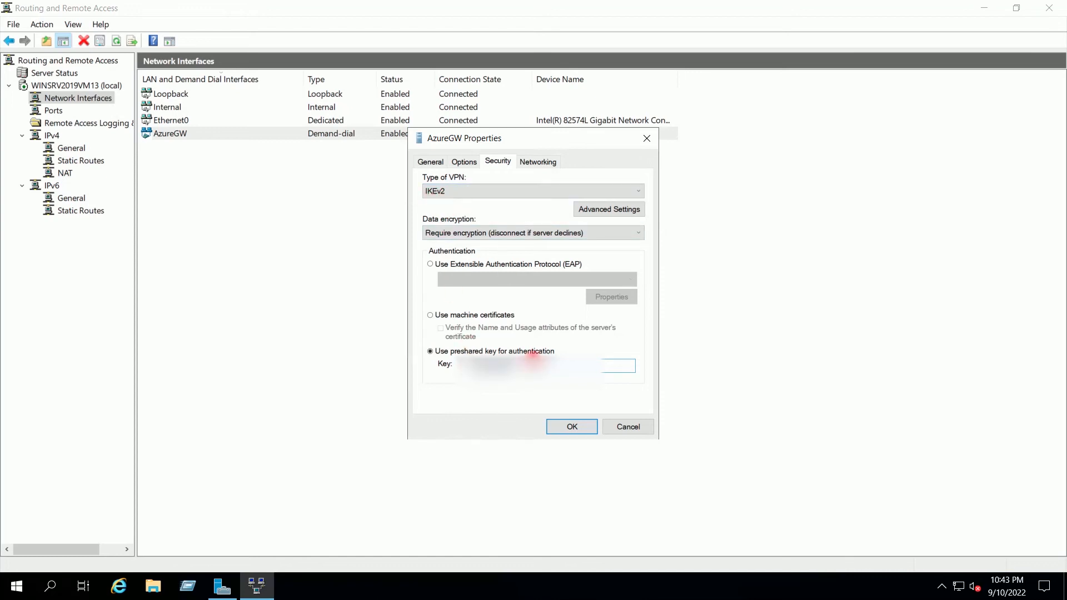
- Save the AzureGW preshared-key security settings
click(572, 427)
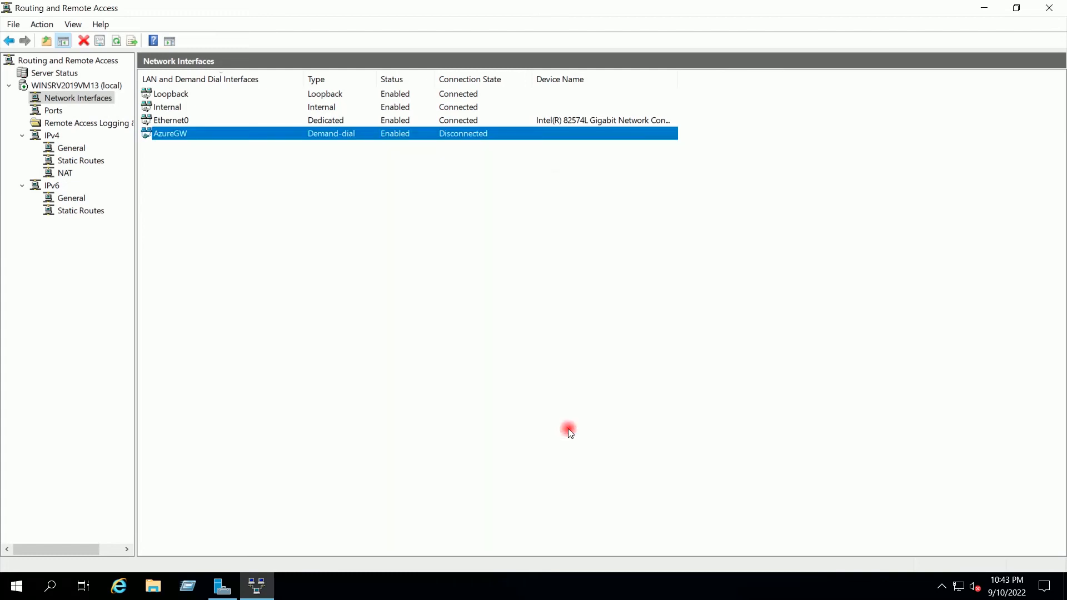
click(403, 297)
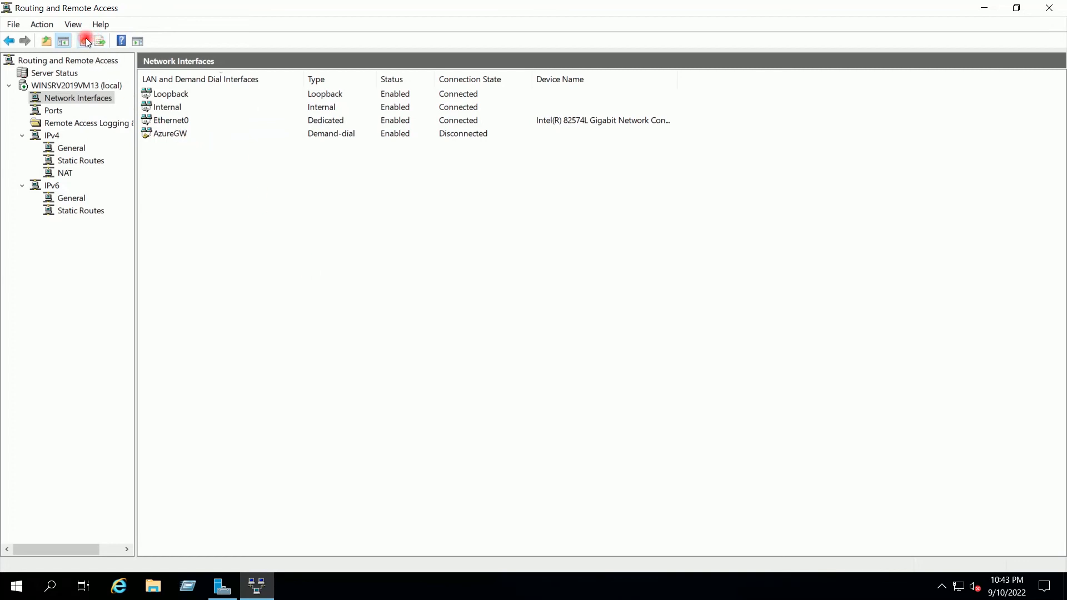
click(344, 135)
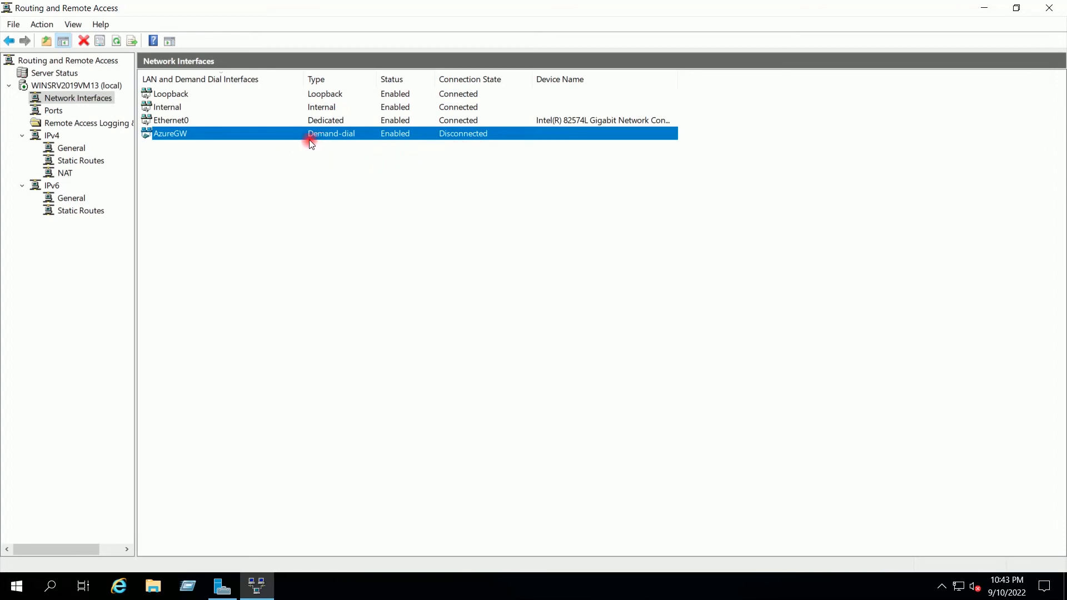
- Open Command Prompt via Run (cmd) and ping 10.4.5.4 twice
click(190, 590)
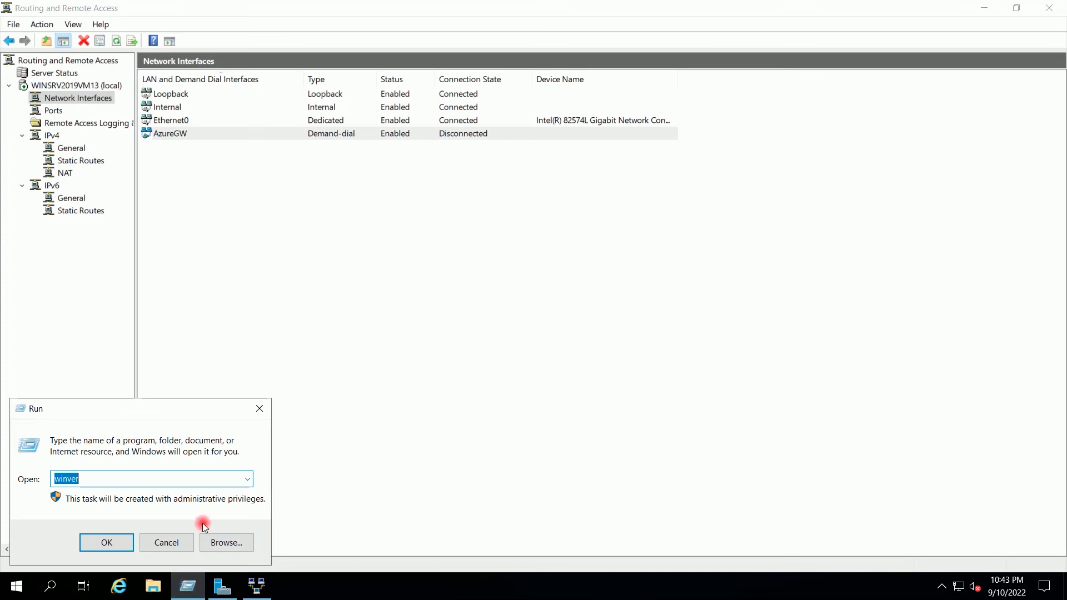
text(cmd)
key(Return)
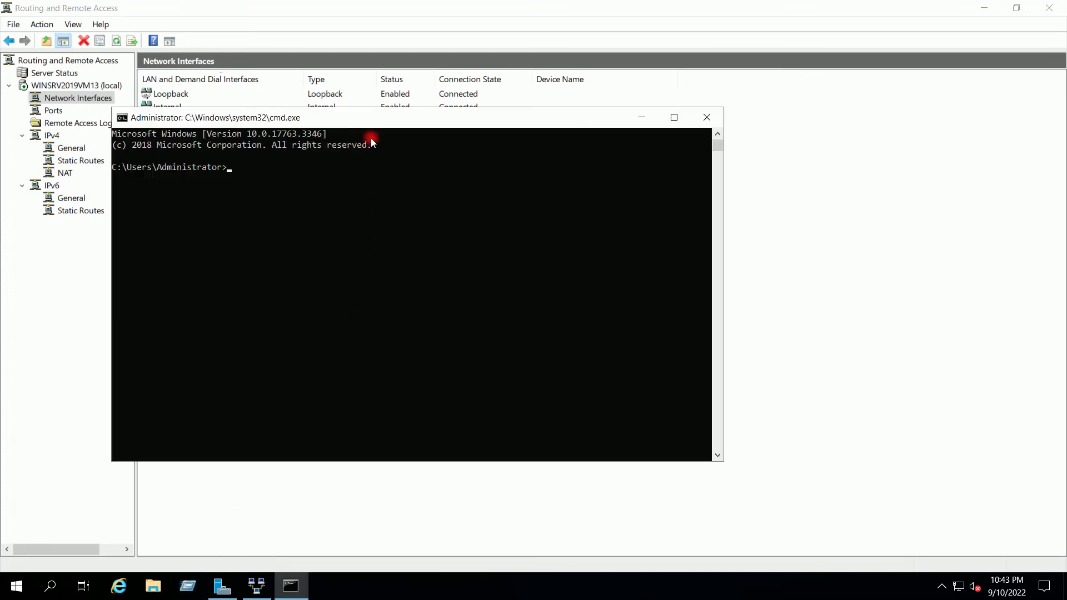
text(ping )
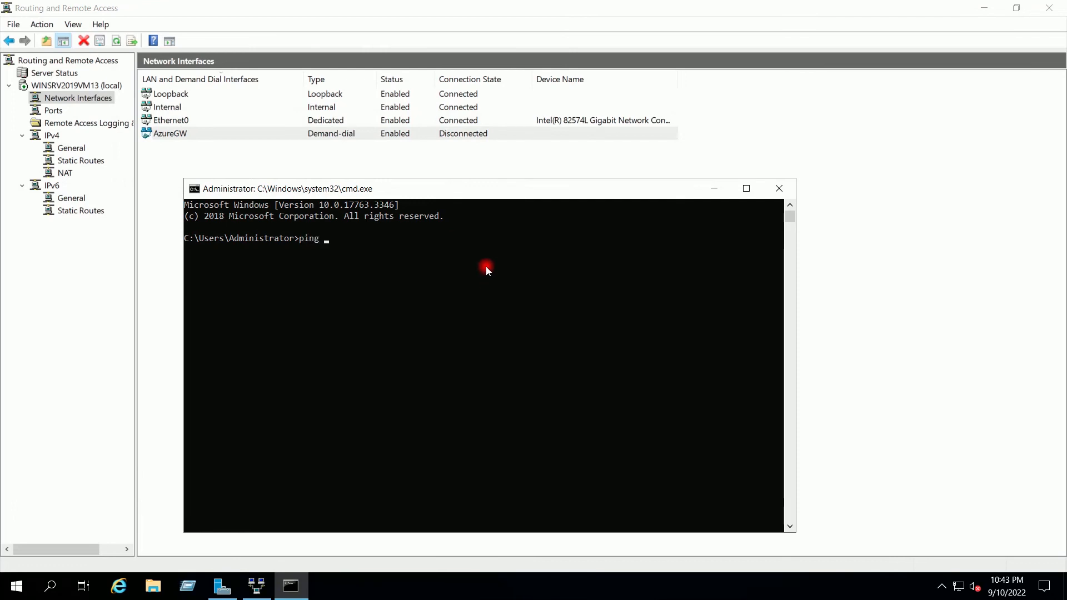
text(10.4.5.4)
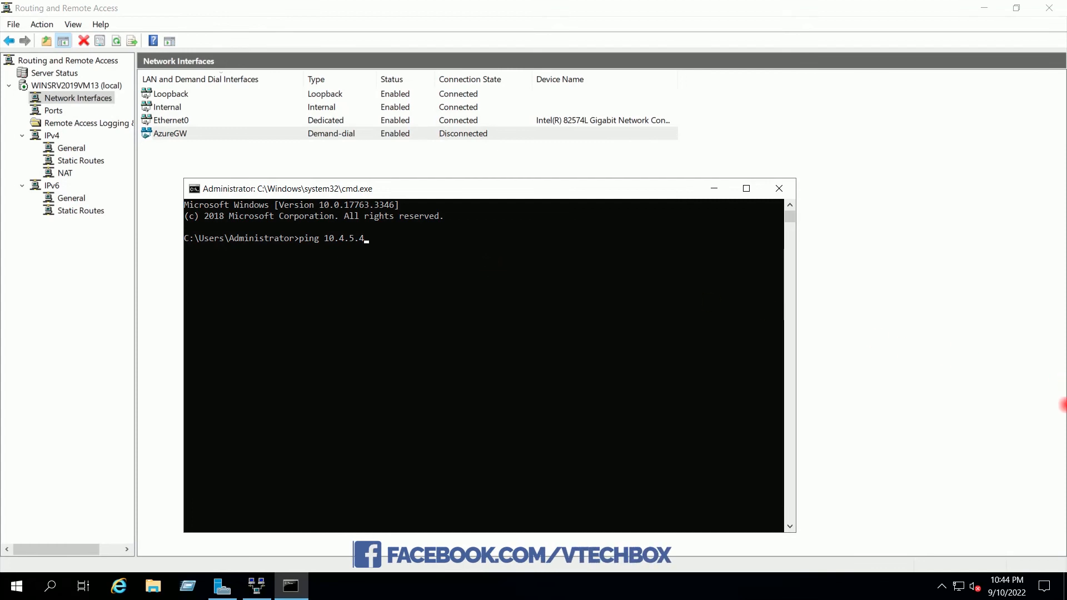
click(366, 240)
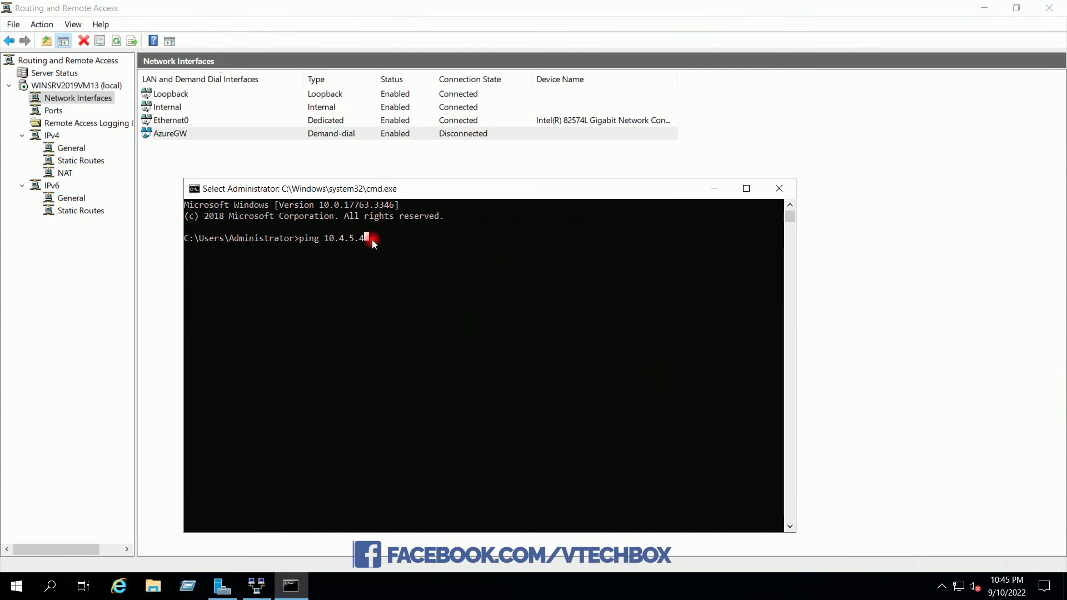
key(Return)
key(Return)
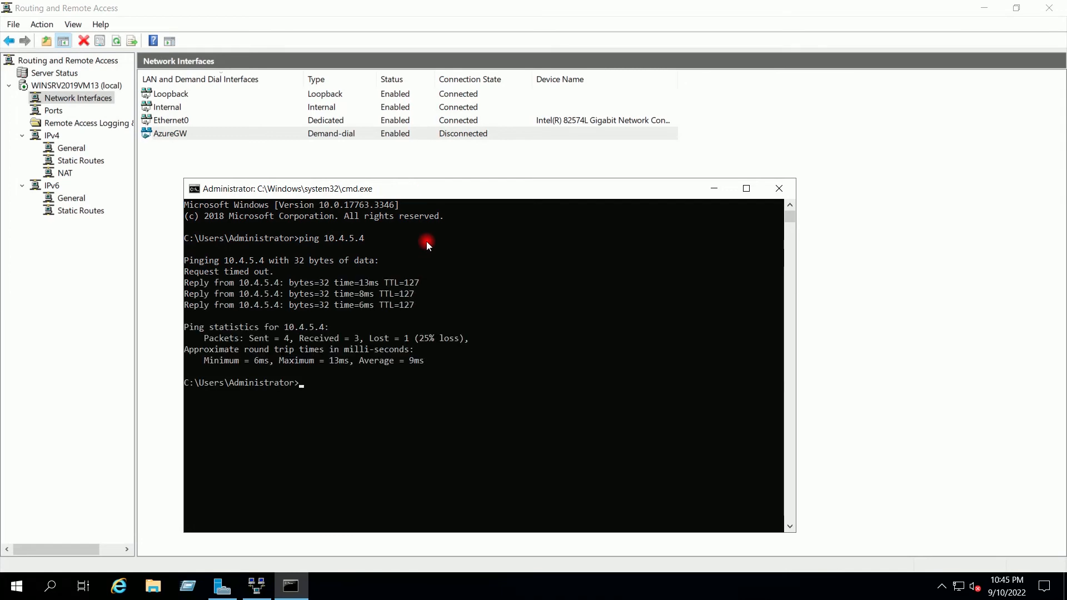
key(Up)
key(Return)
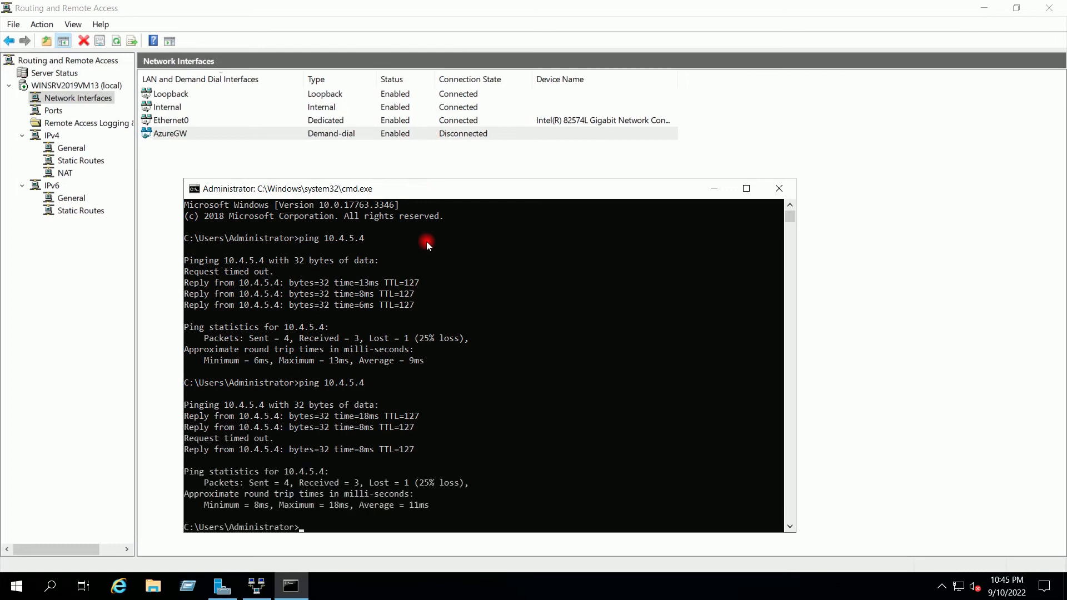
click(373, 10)
- Refresh the interface states, rerun ping 10.4.5.4 (all 4 replies), then minimize Command Prompt
click(116, 41)
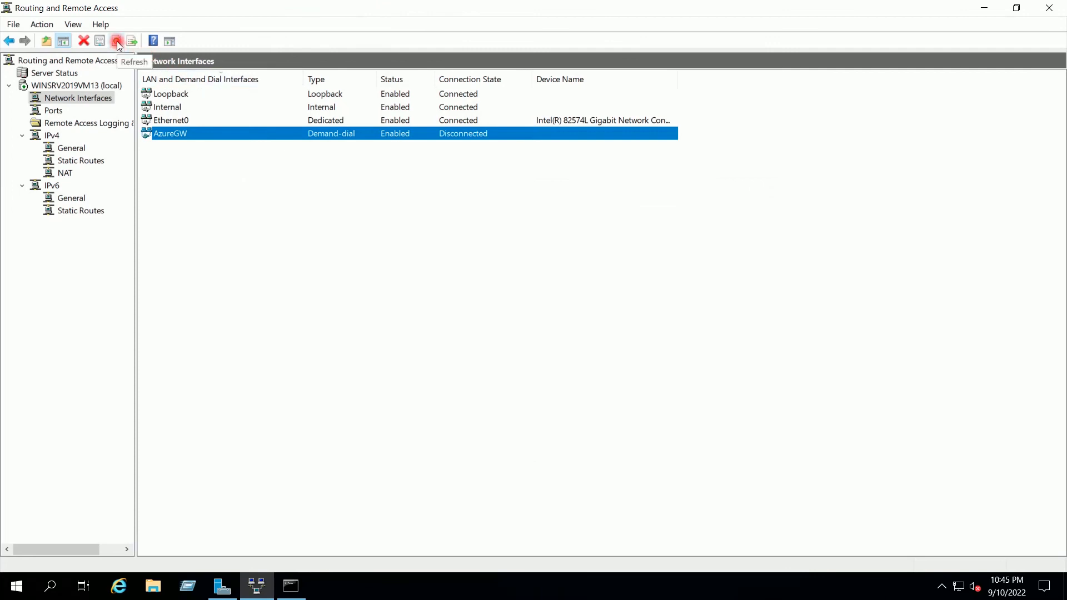
click(355, 173)
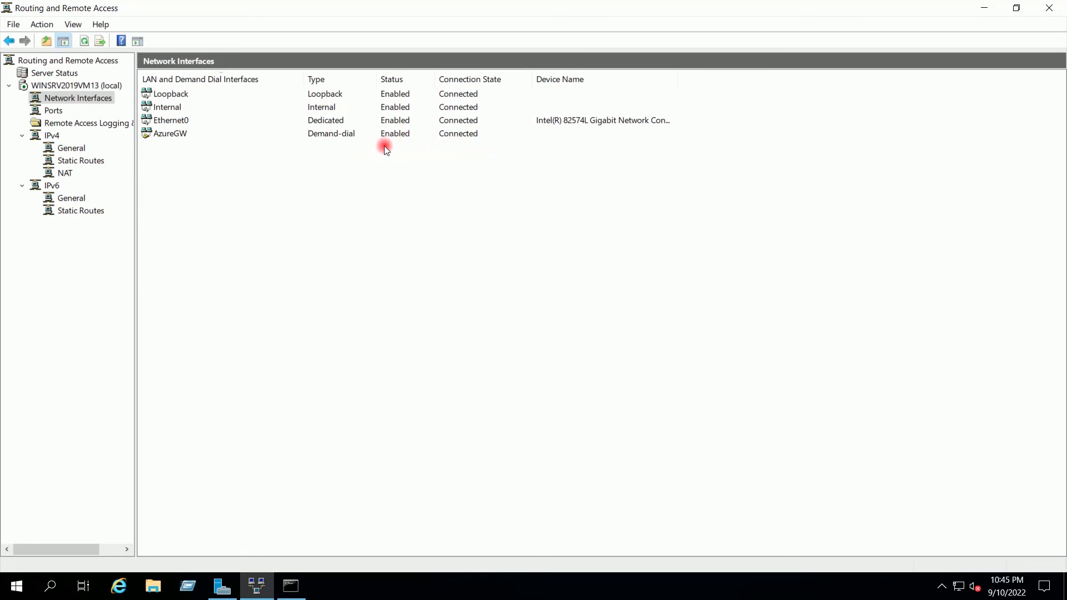
click(293, 587)
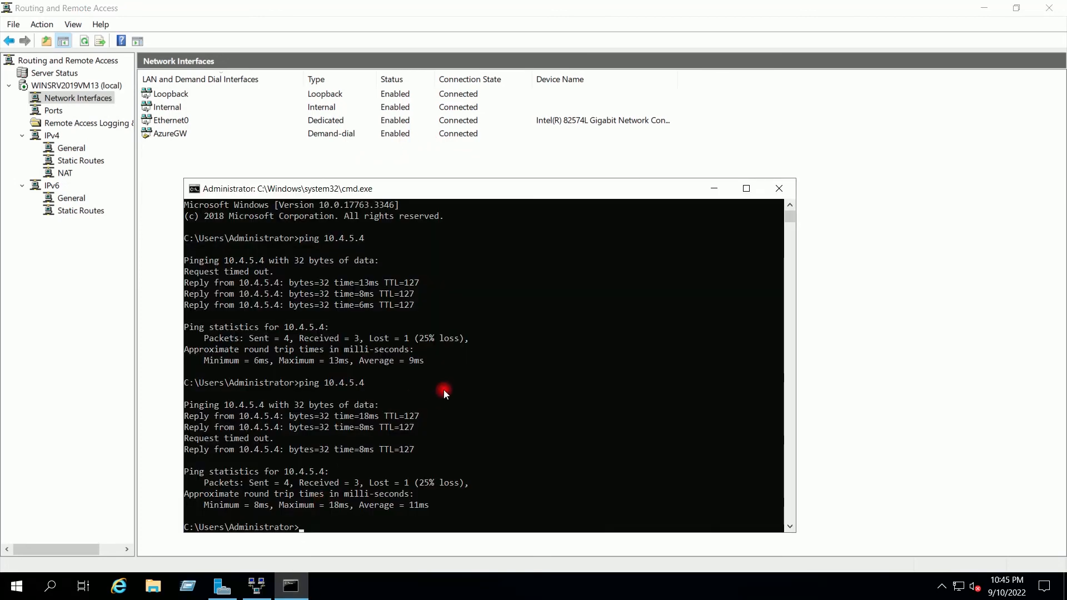
key(Up)
key(Return)
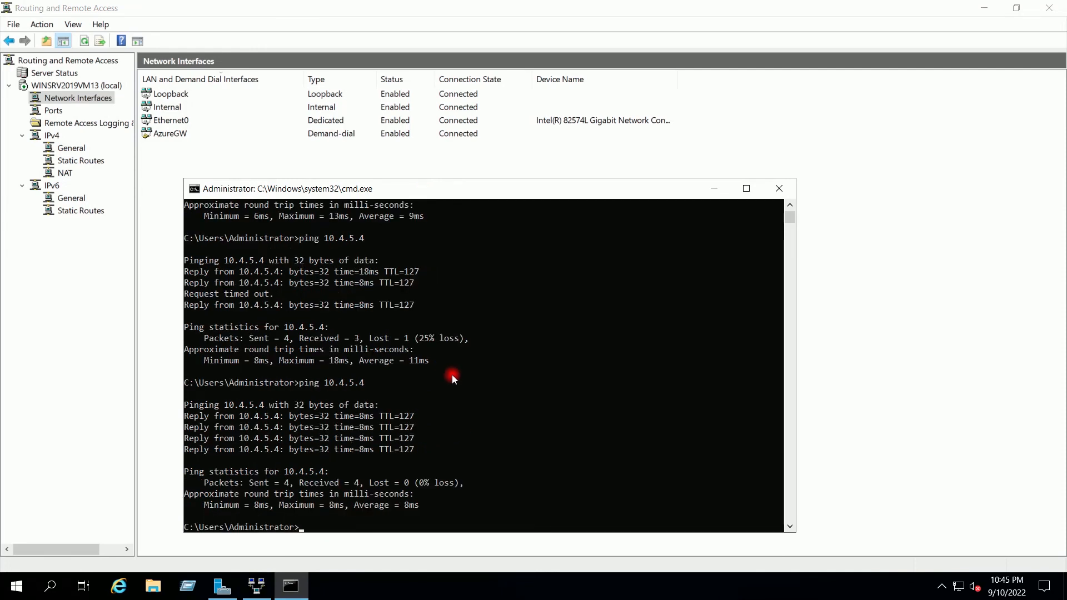
click(708, 183)
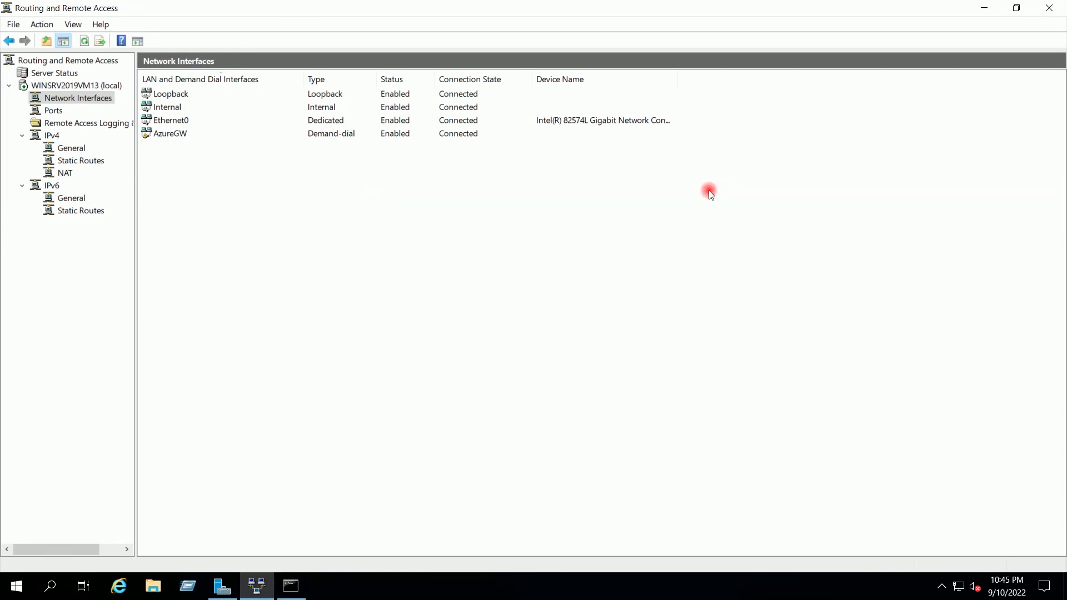
mouse_move(673, 3)
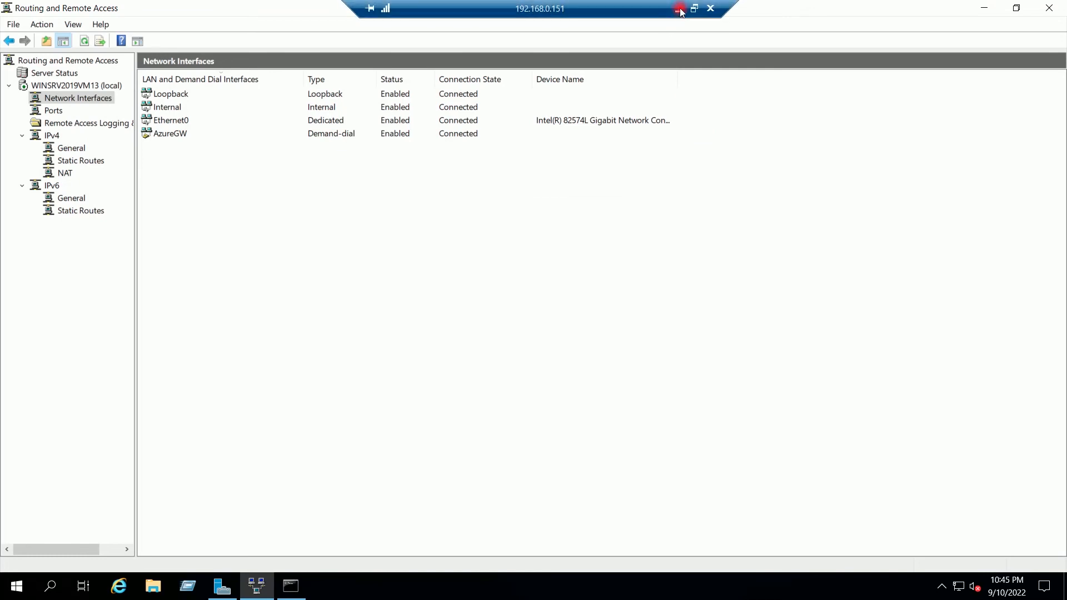
- Open VirtualTechbox-GW's Onpremise-Connection overview and refresh it, showing Not connected with 0 B traffic
click(677, 10)
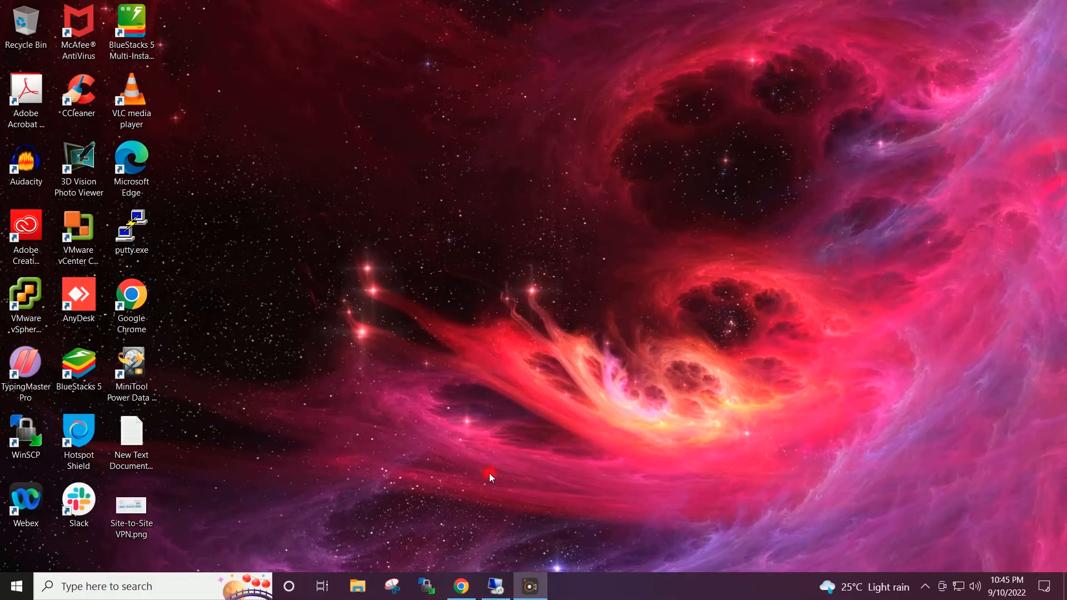
click(461, 585)
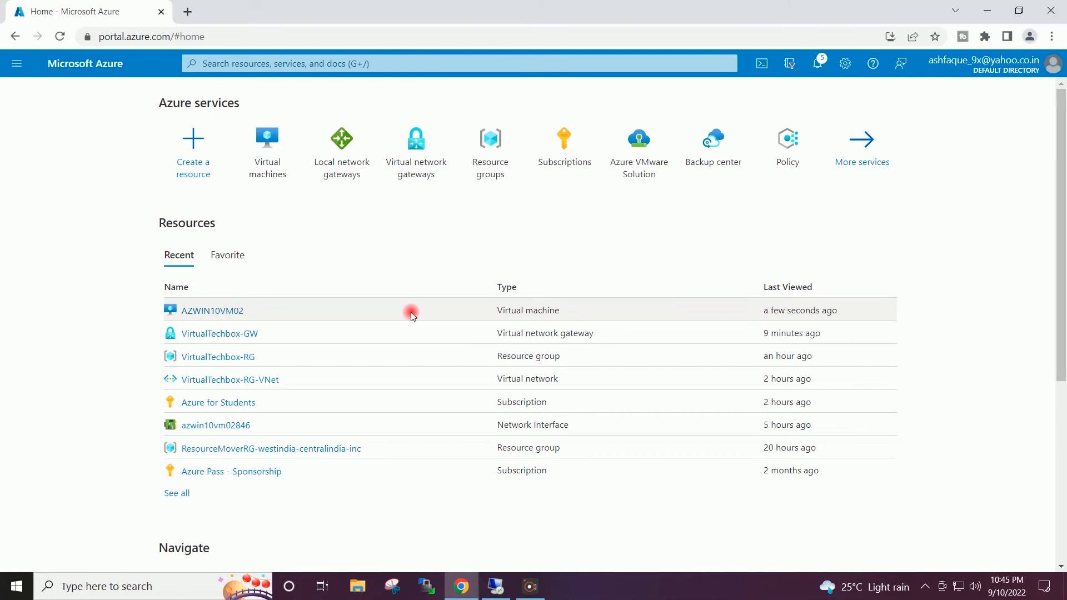
click(425, 152)
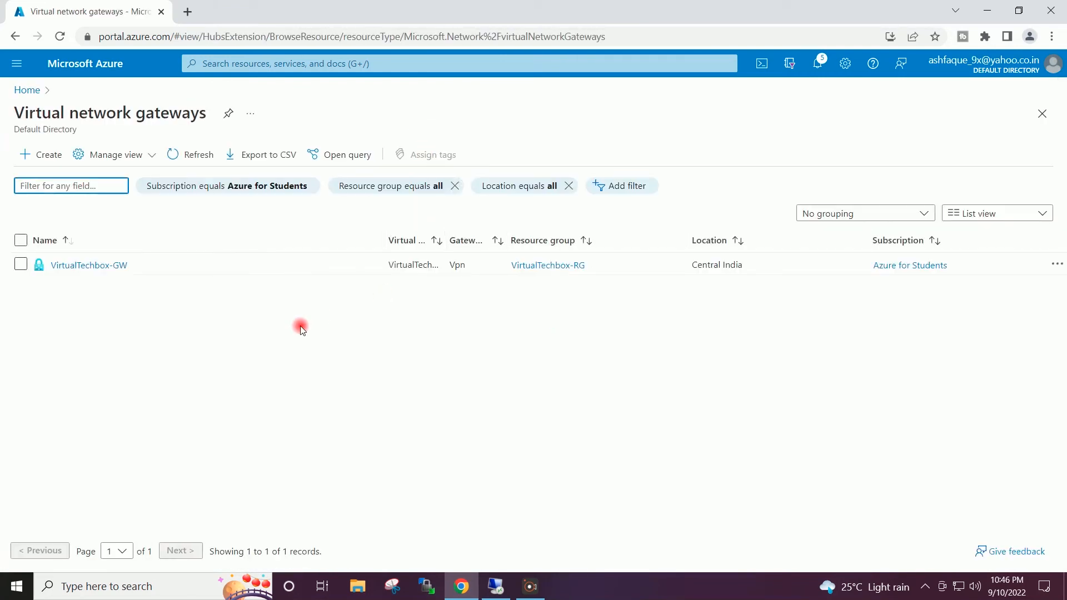
click(89, 265)
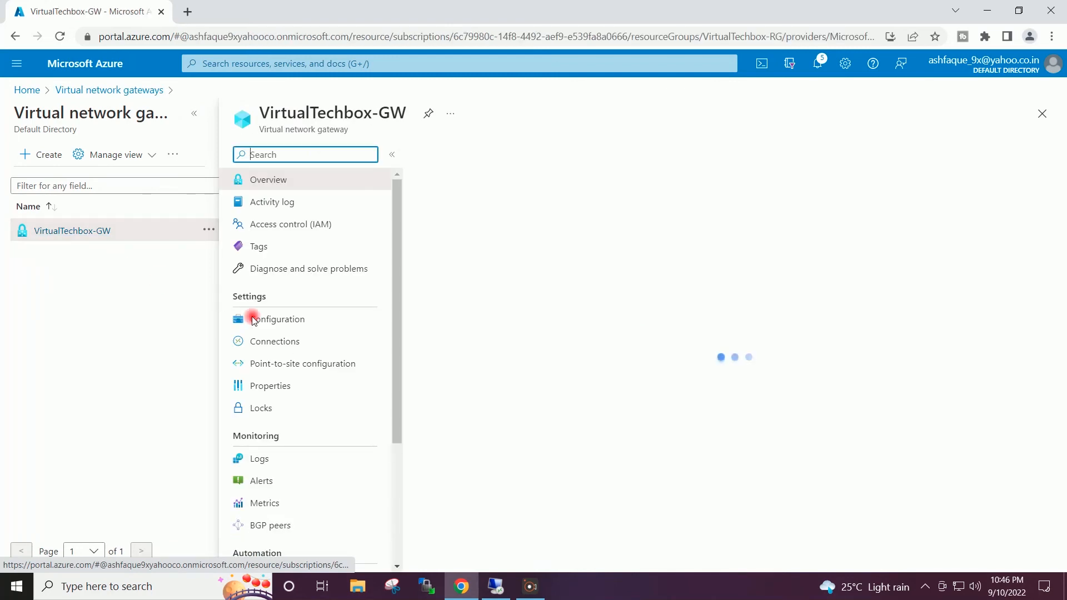
click(271, 341)
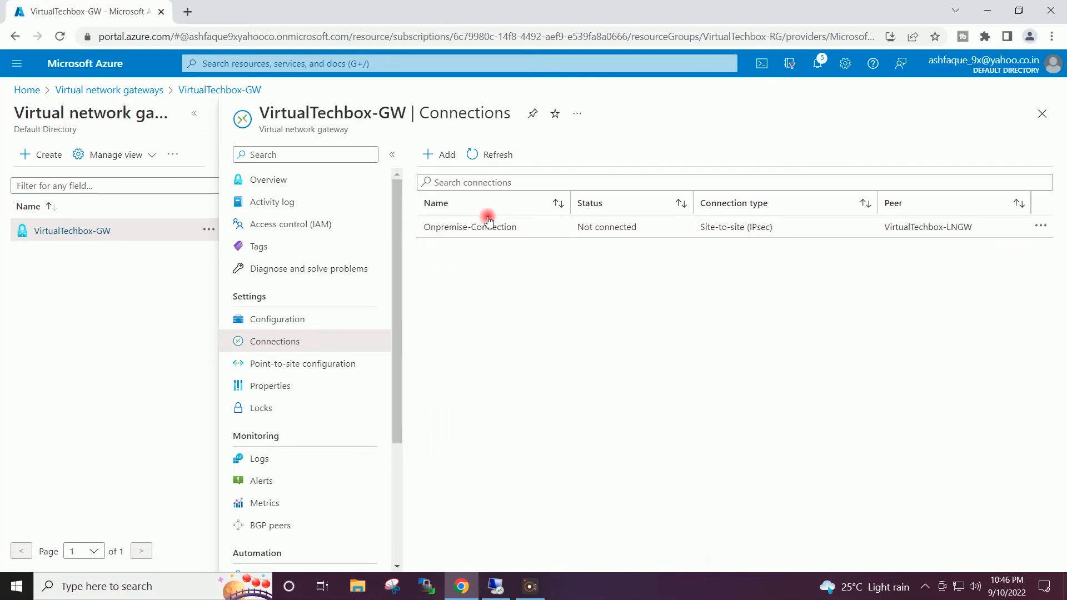
click(486, 228)
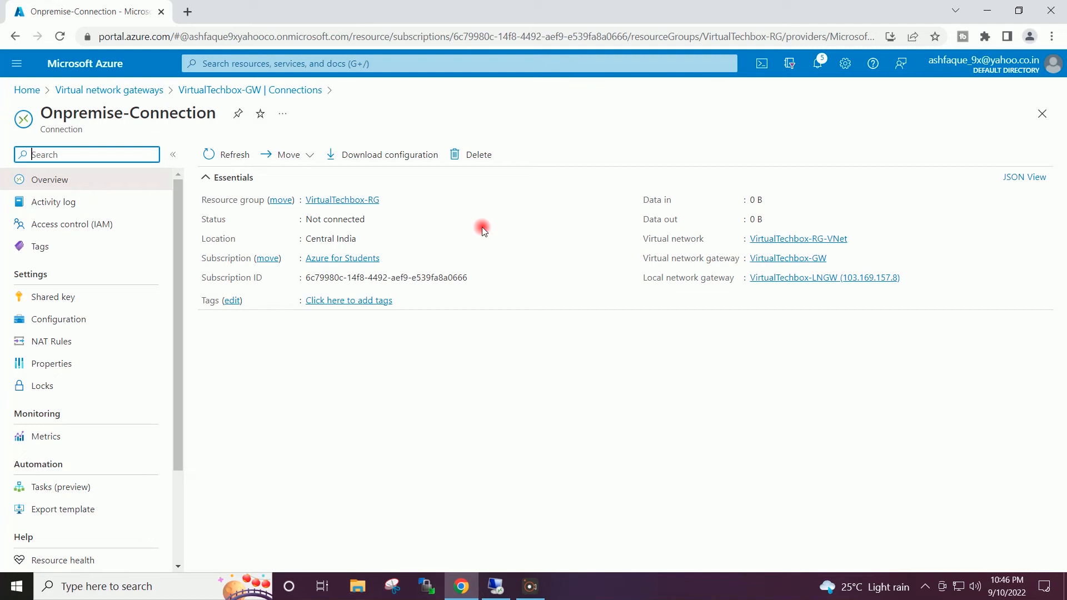
click(230, 158)
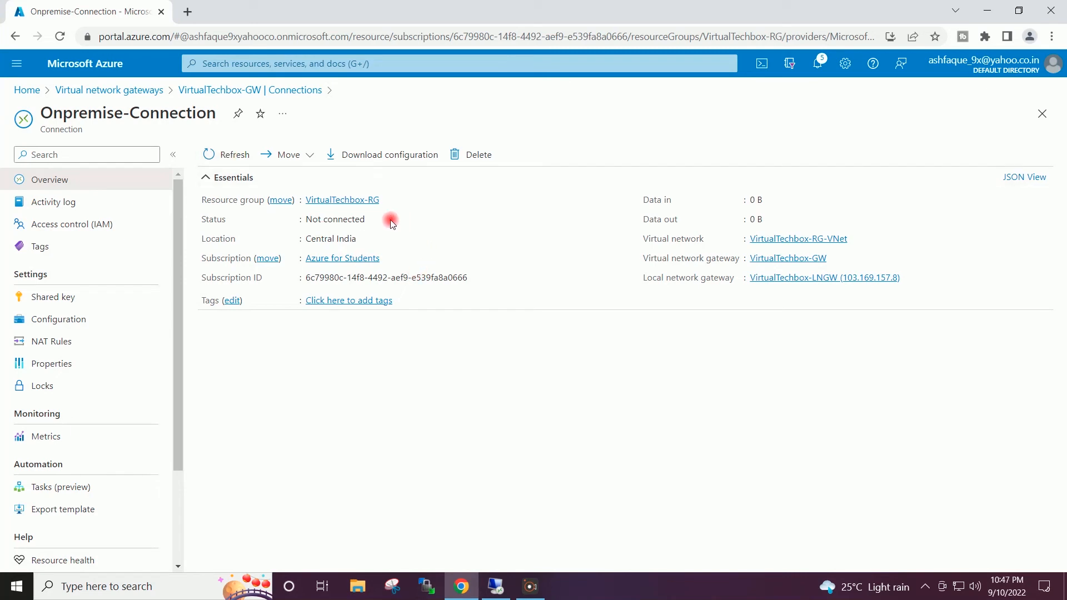
click(496, 586)
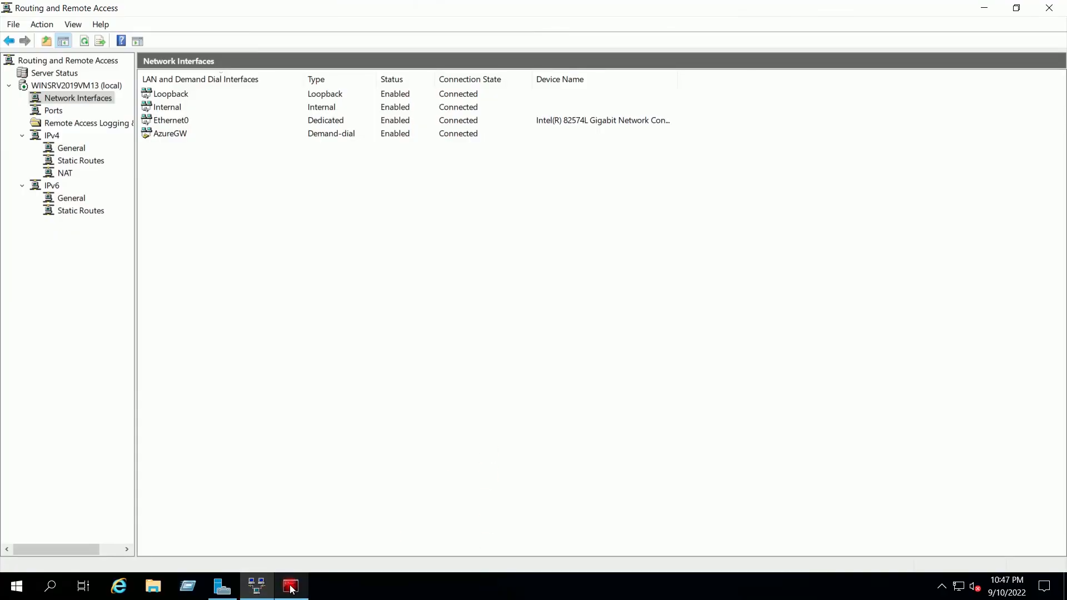
- Start a continuous ping 10.4.5.4 -t in the Command Prompt
mouse_move(292, 590)
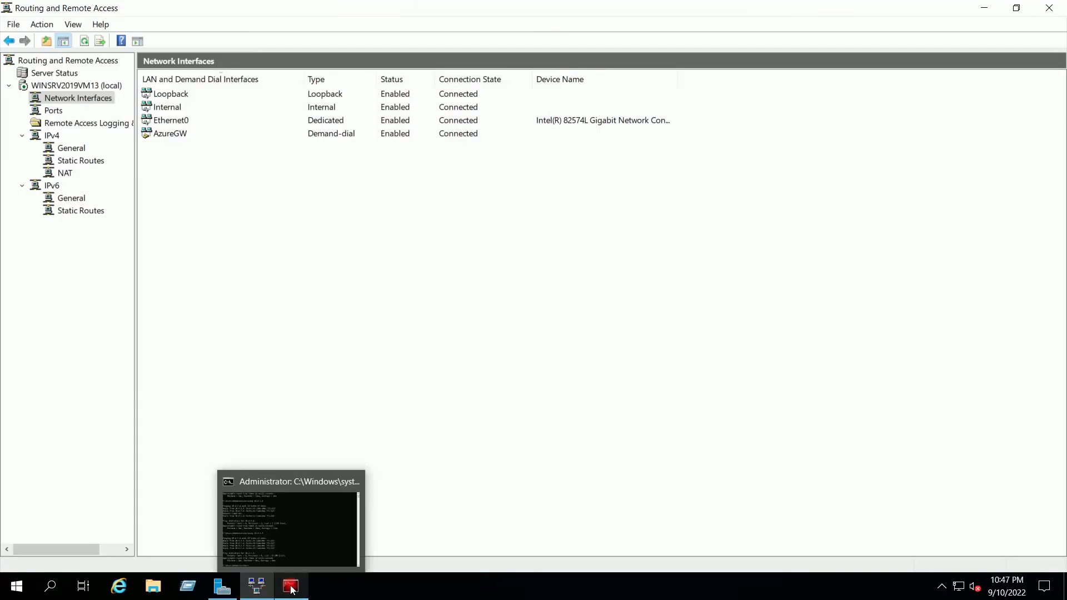
click(282, 529)
drag(486, 199, 487, 150)
key(Up)
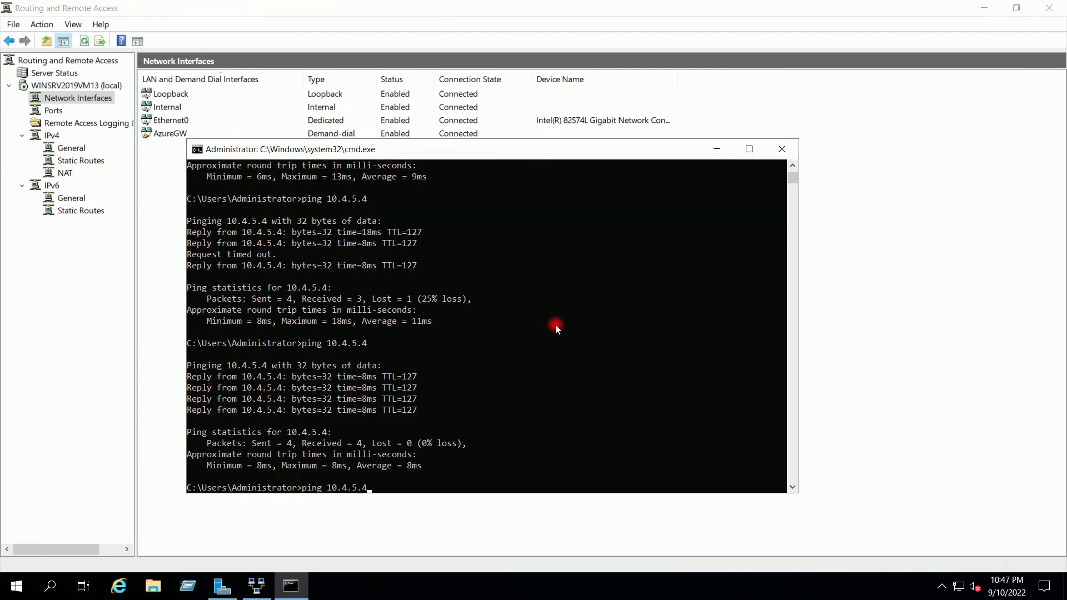
text(-t)
key(Return)
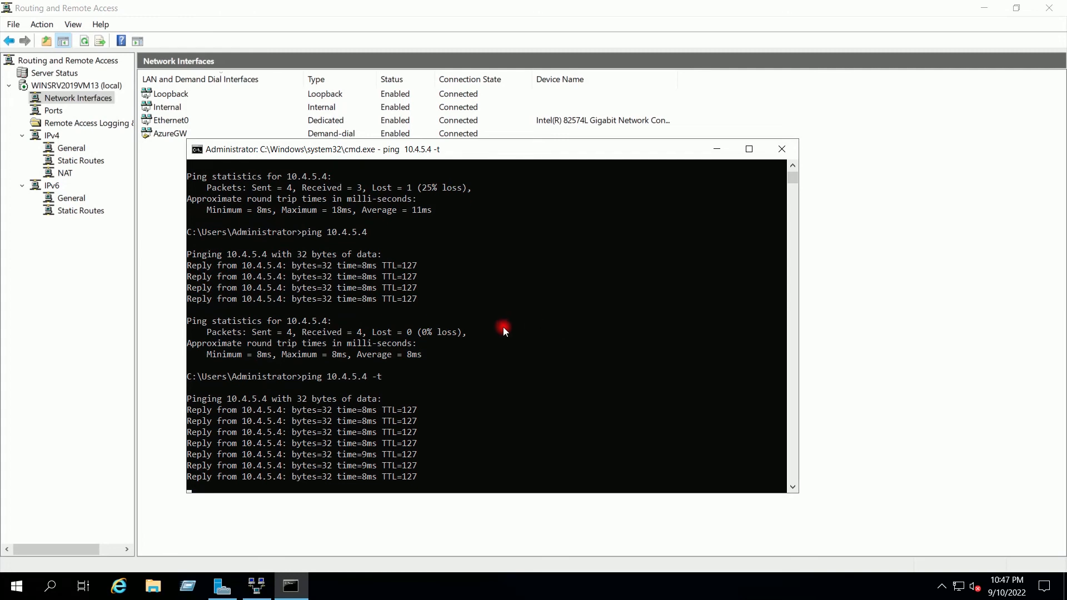
mouse_move(631, 20)
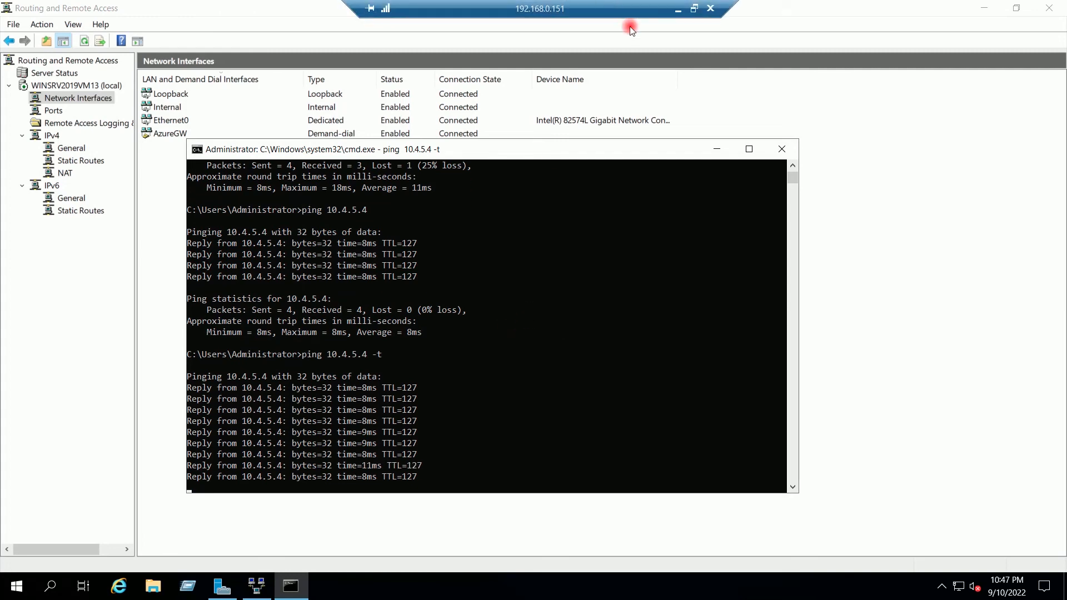
- Refresh Onpremise-Connection to confirm Connected with 9.2 KiB in and 4.39 KiB out
click(677, 9)
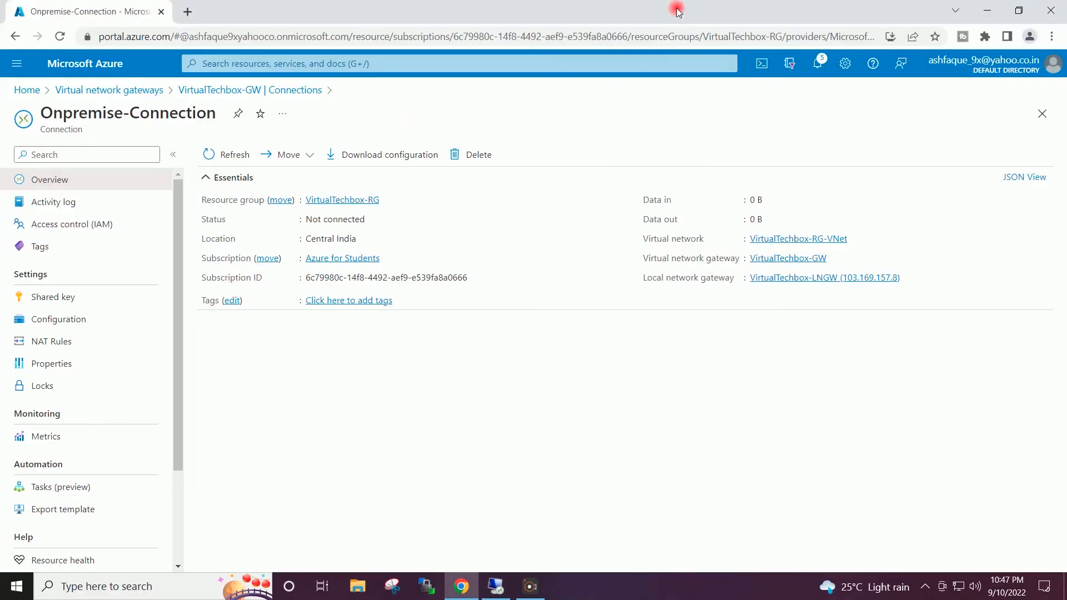
click(219, 156)
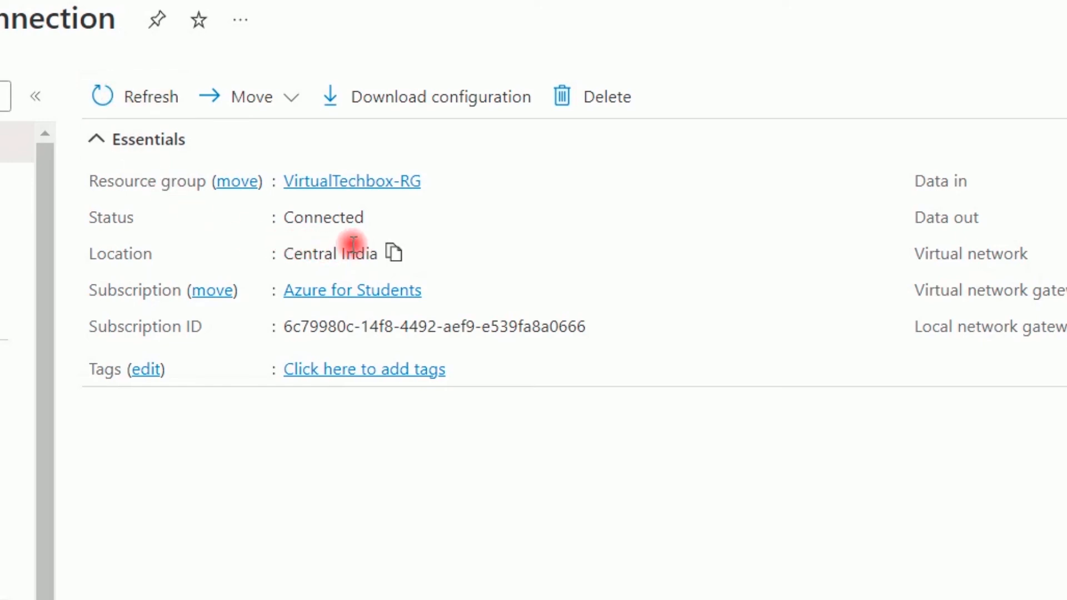
click(101, 99)
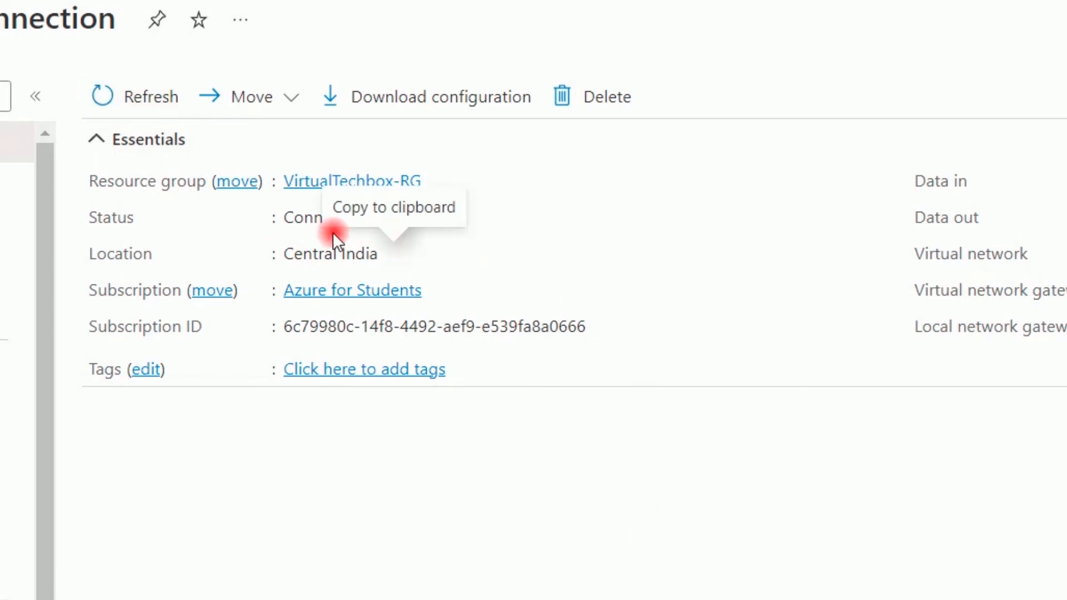
drag(96, 222, 444, 220)
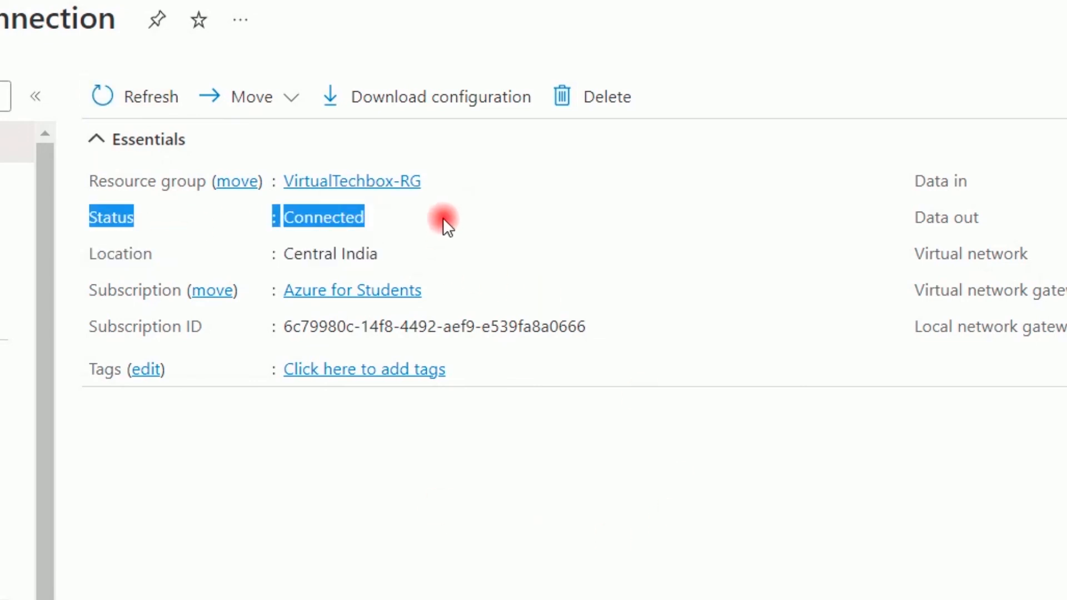
click(402, 509)
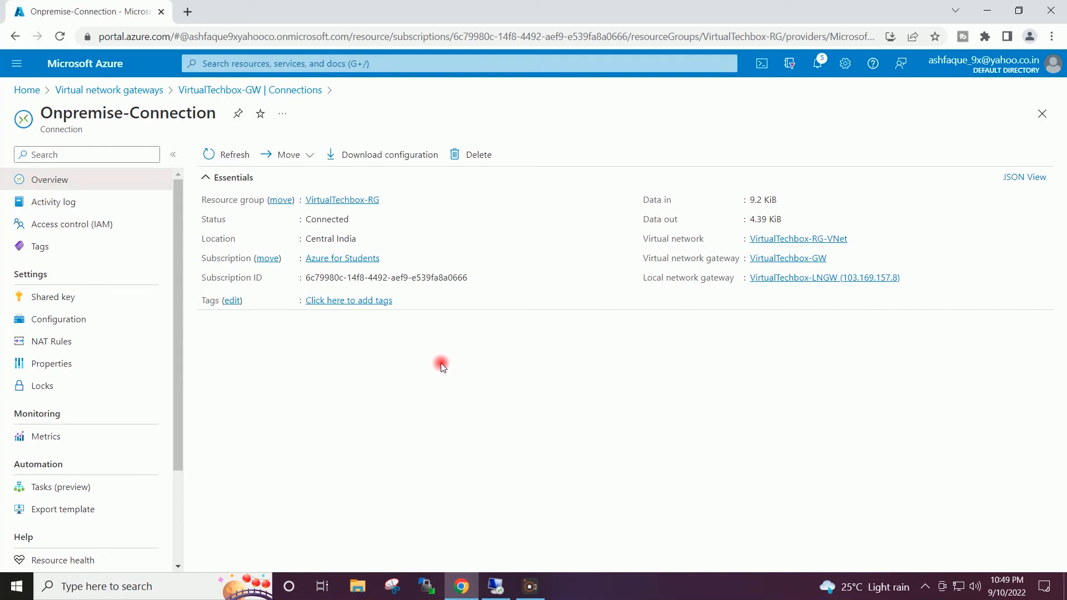
click(23, 90)
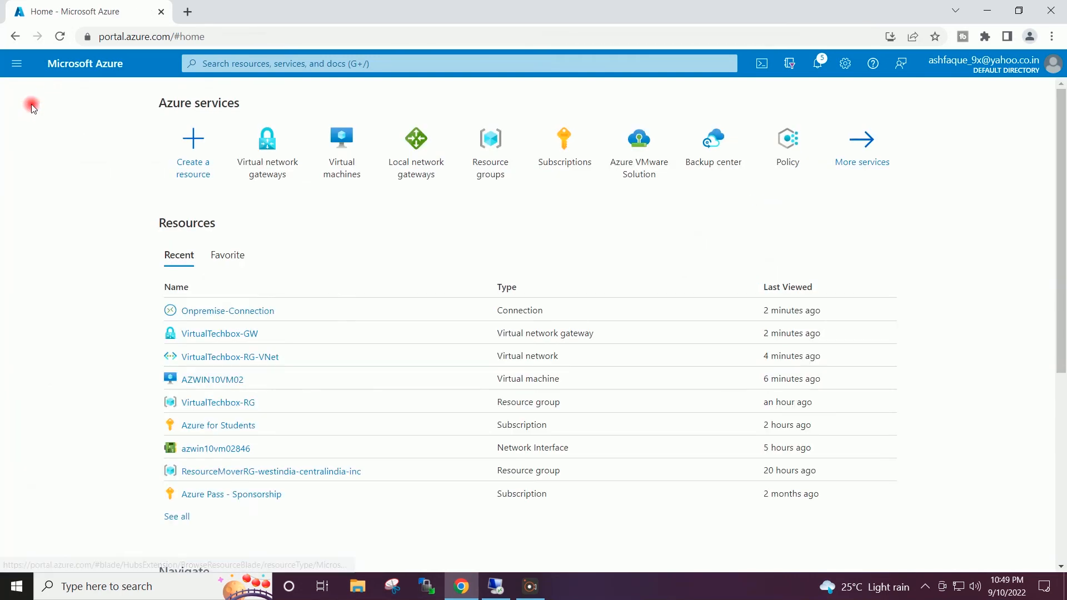
click(498, 590)
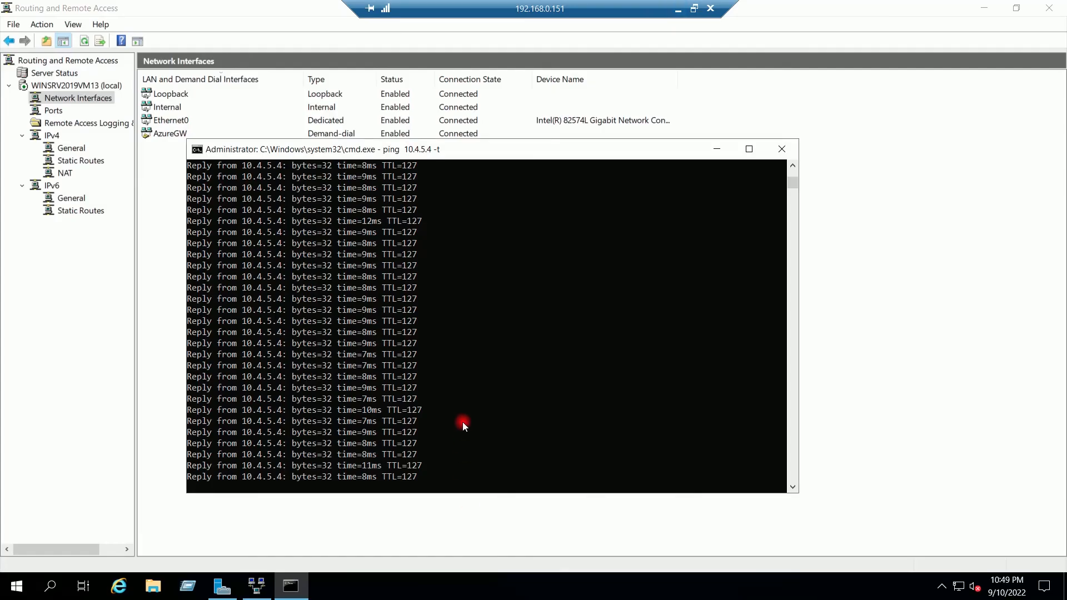
- Stop the ping and refresh IPv4 General to see AzureGW's connection and byte counters
key(ctrl+c)
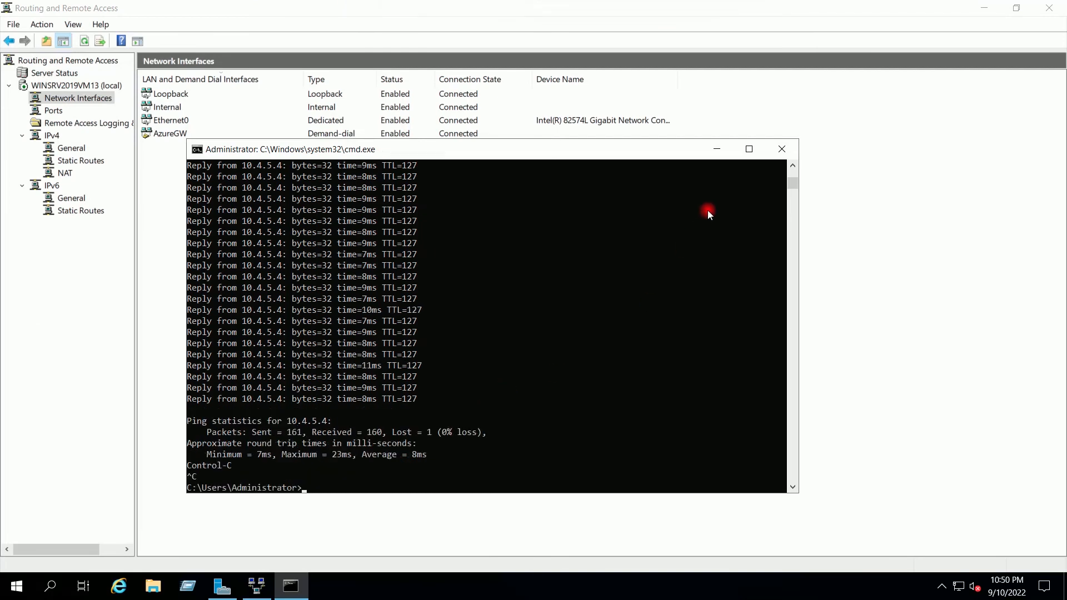
click(715, 149)
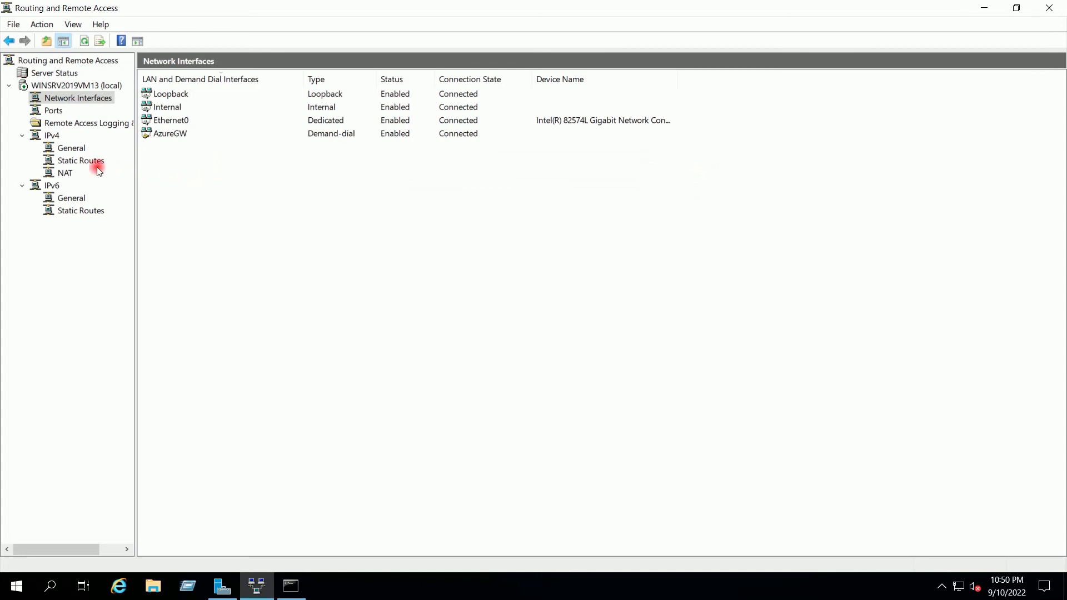
click(74, 162)
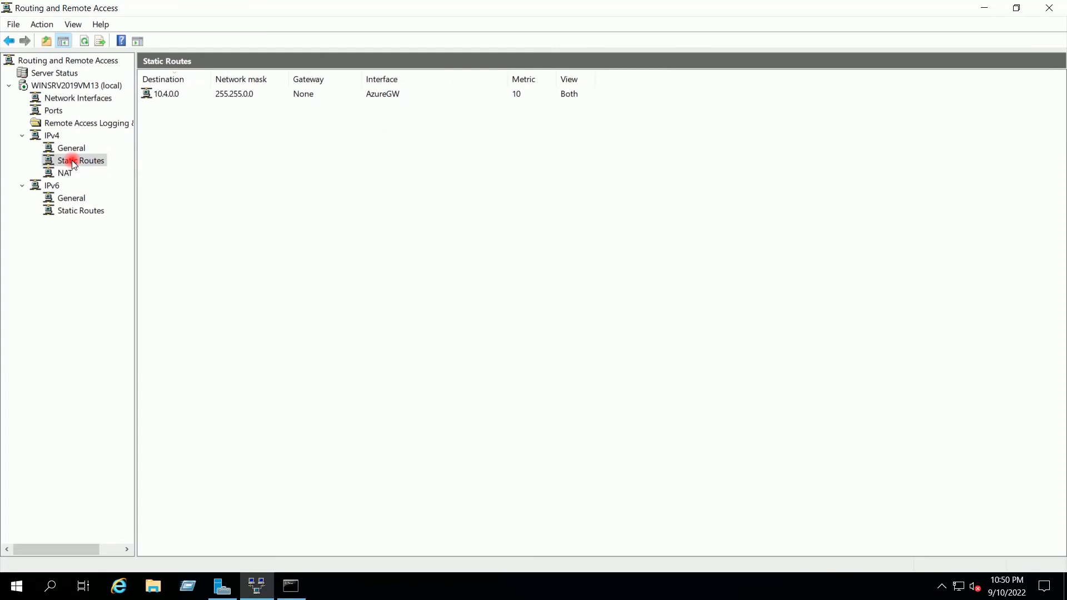
click(71, 148)
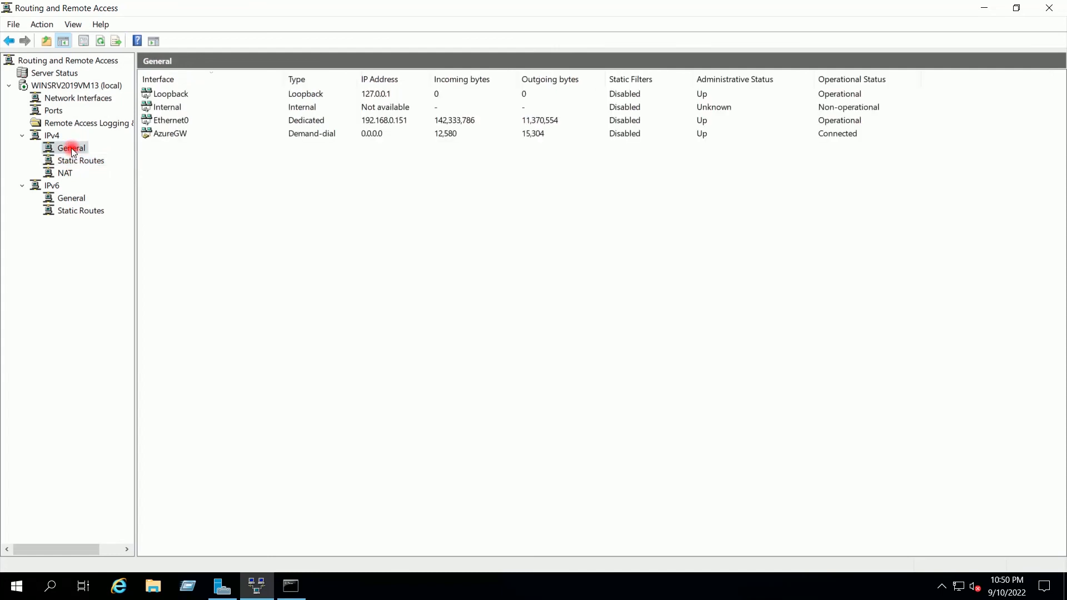
click(183, 135)
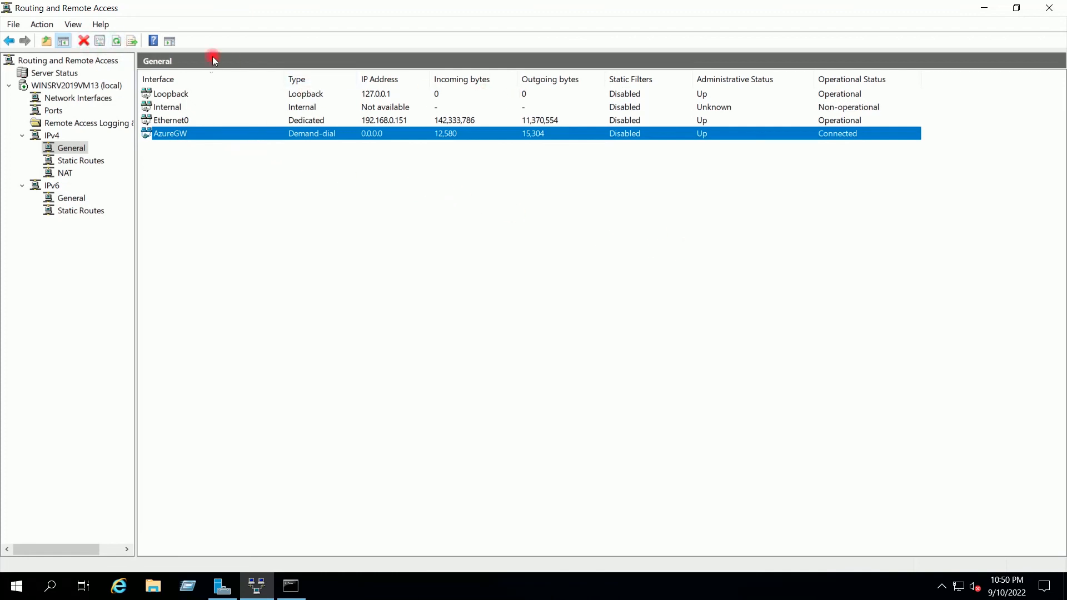
click(115, 41)
click(116, 42)
- Launch mstsc and connect to the Azure VM at 10.4.5.4
click(982, 9)
click(188, 586)
text(msts)
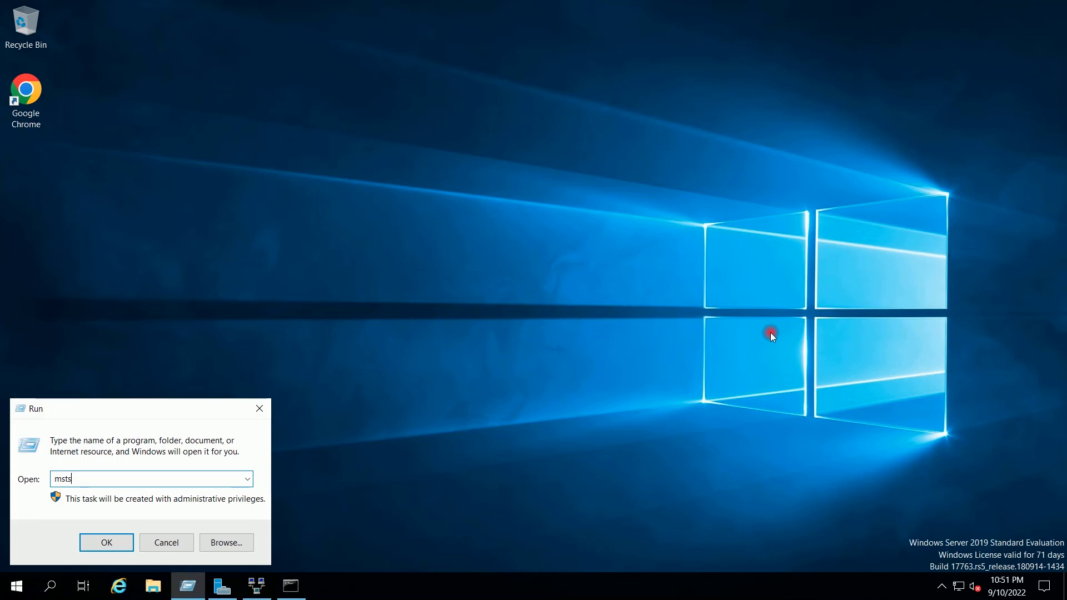
text(c)
key(Return)
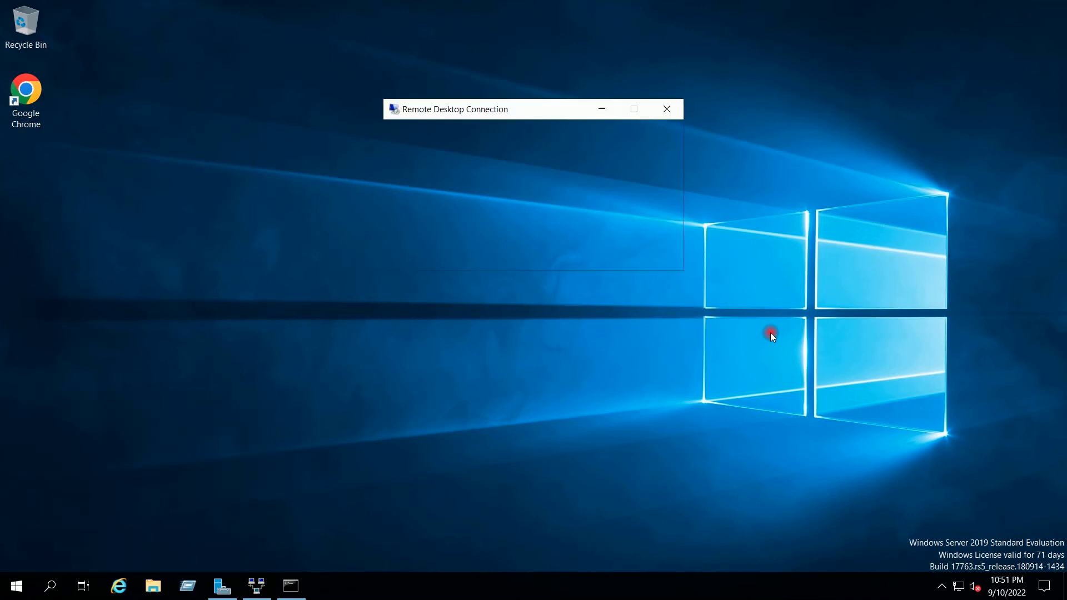
text(10)
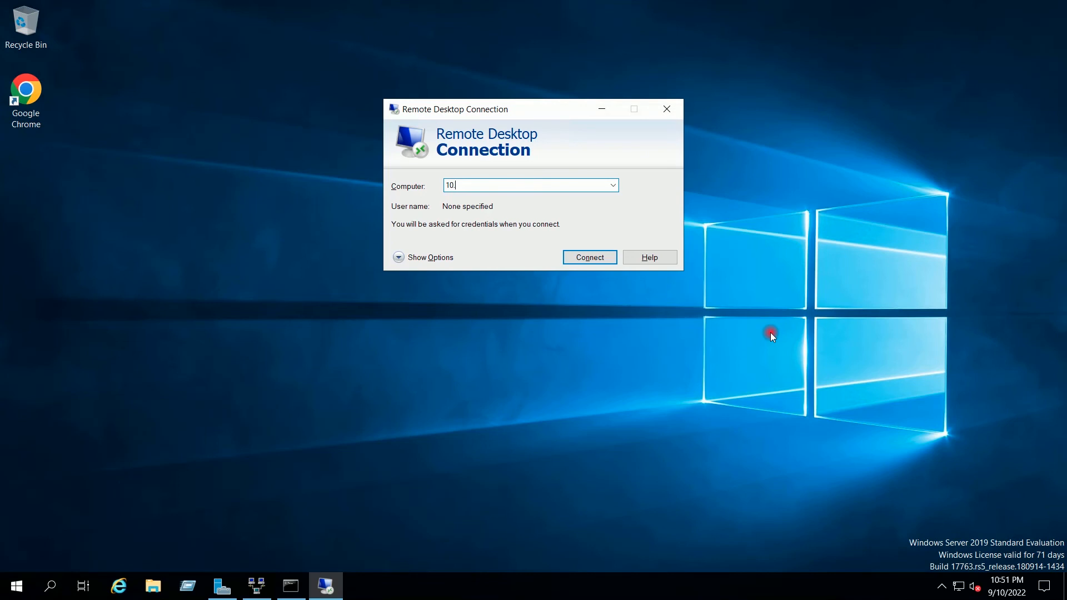
text(.4.5.4)
key(Return)
- Sign in with the administrator username and password, accepting the certificate warning
text(vAdmin)
key(Tab)
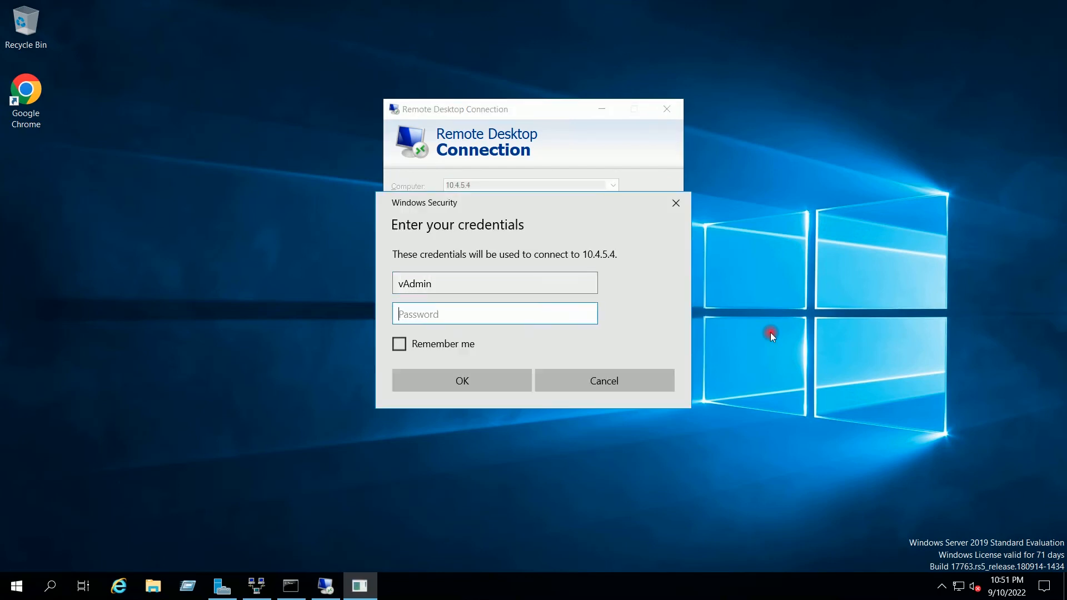
text(•••••••••••••••)
key(Return)
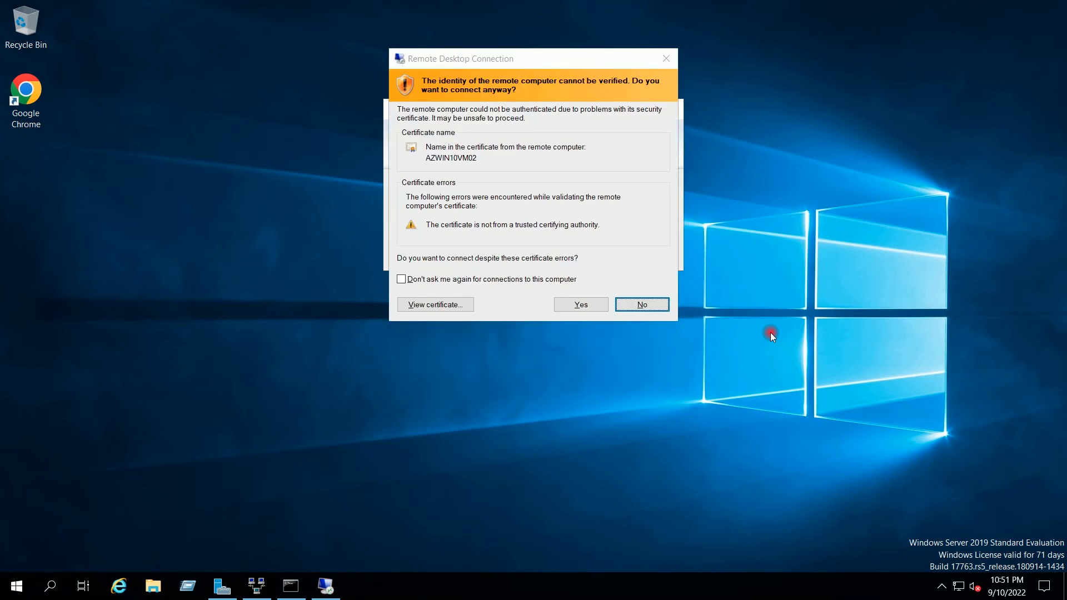
click(588, 305)
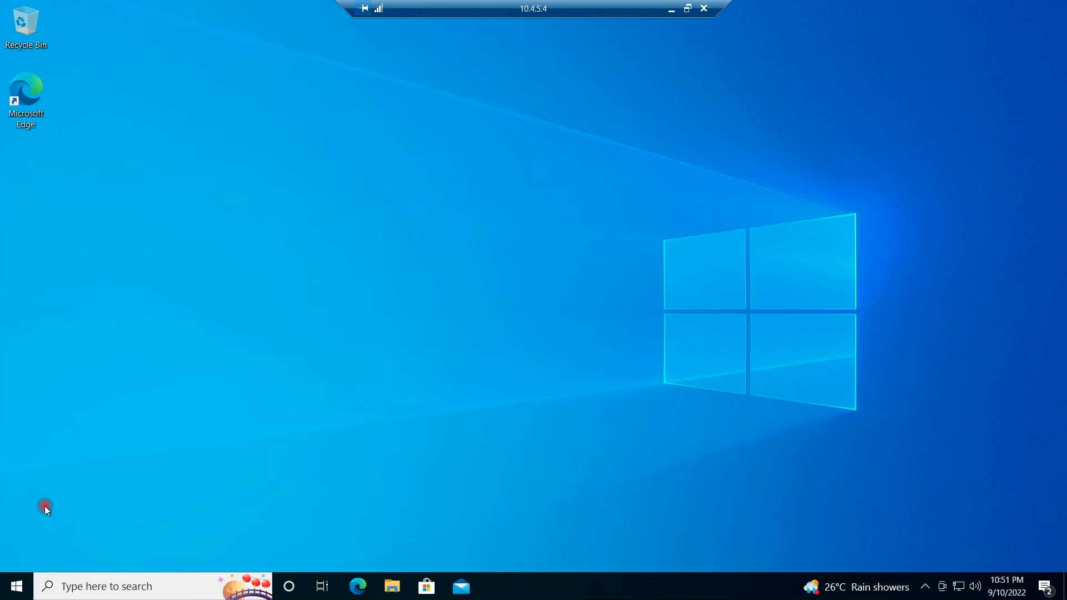
- Run winver on the VM to check its Windows version
click(16, 592)
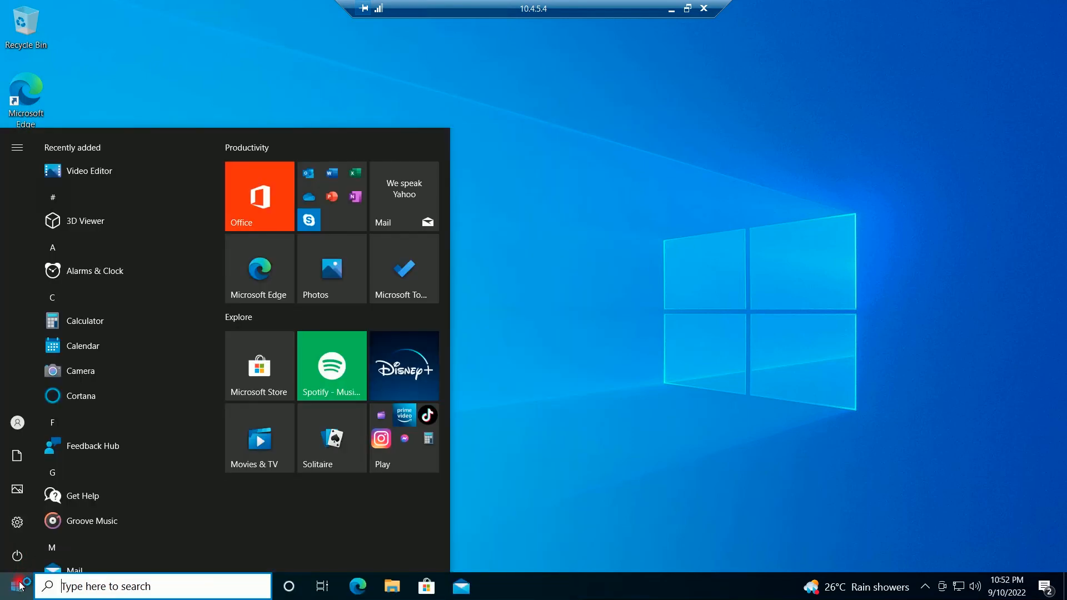
text(run)
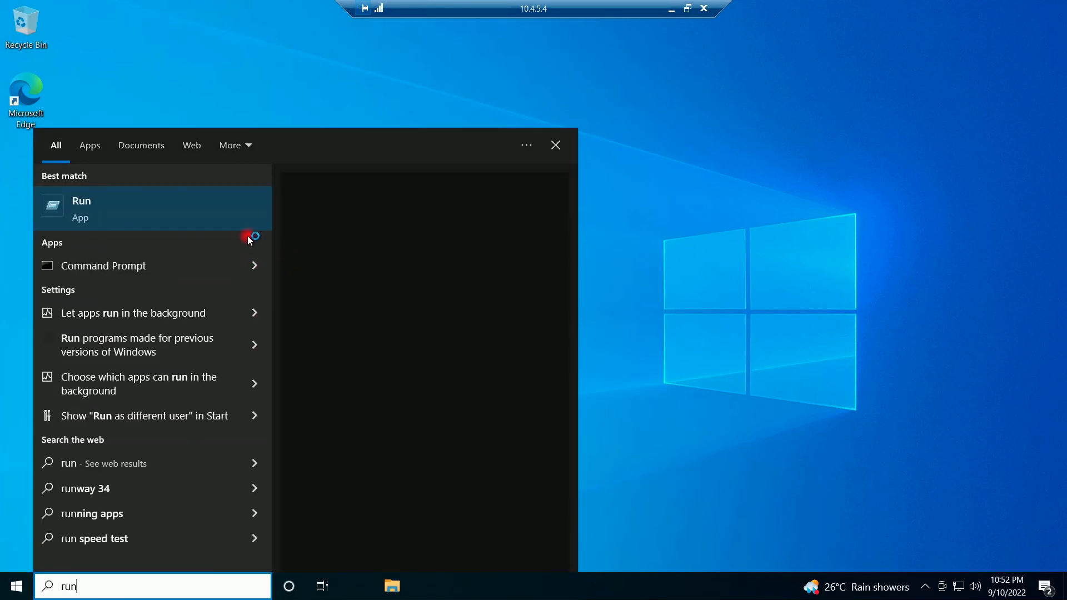
click(198, 214)
click(161, 478)
text(winver)
key(Return)
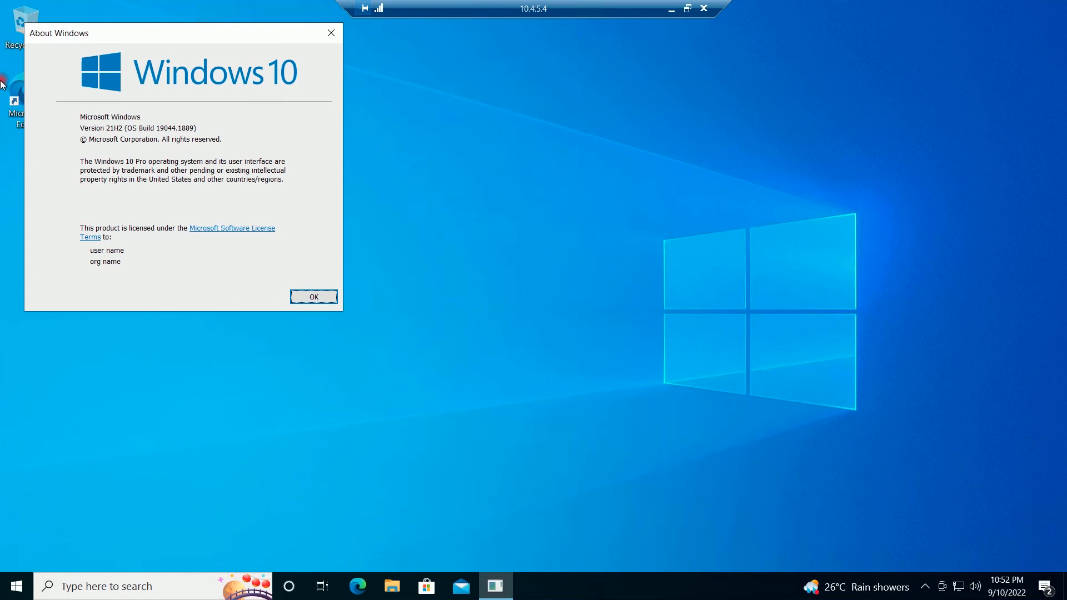
- Close About Windows and disconnect the remote desktop session
drag(91, 27, 358, 63)
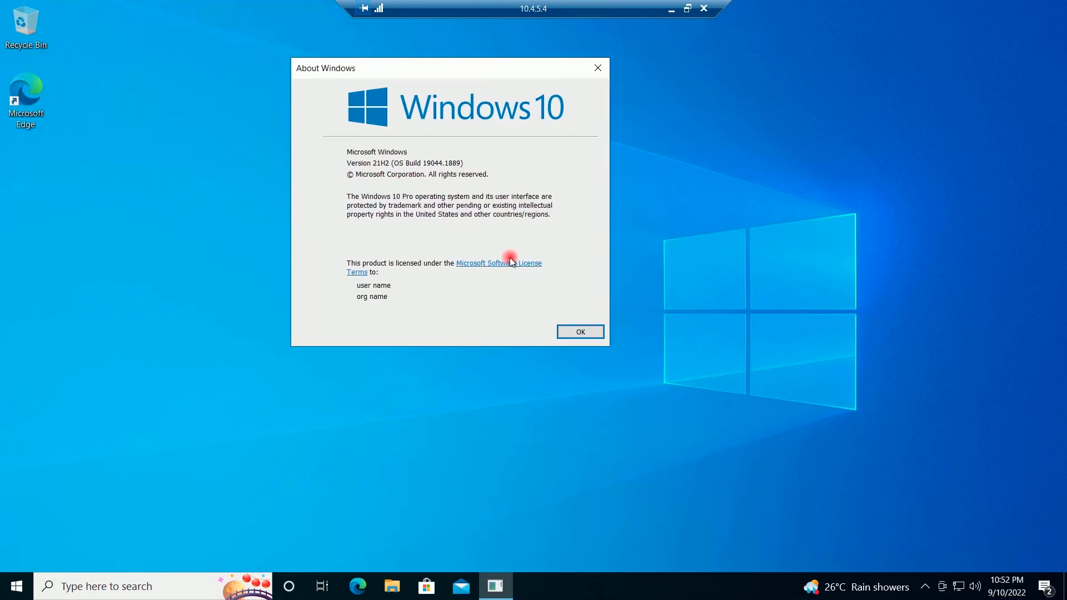
click(580, 333)
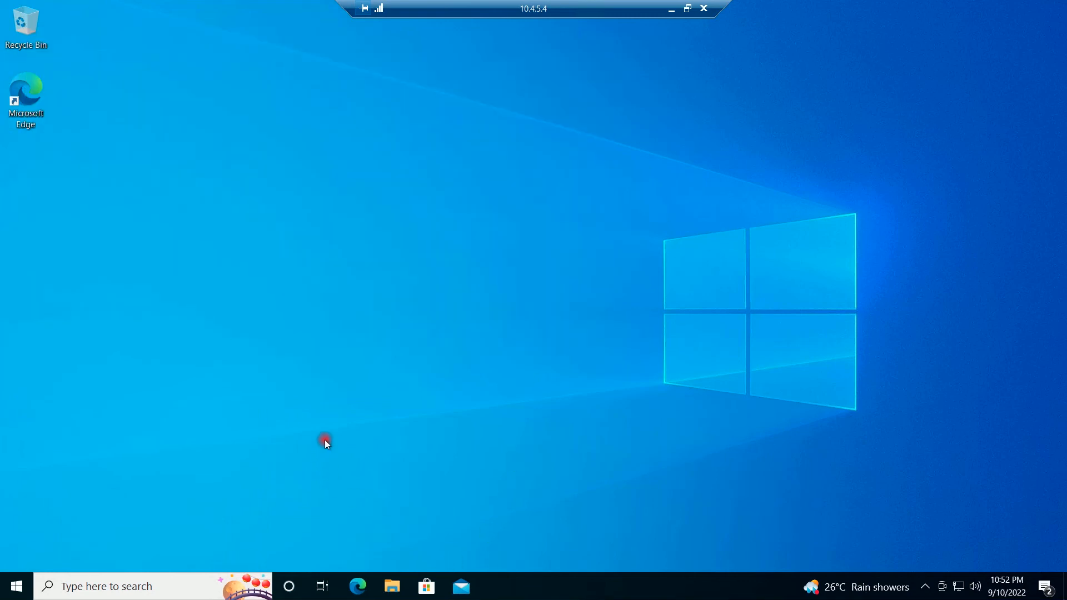
click(703, 8)
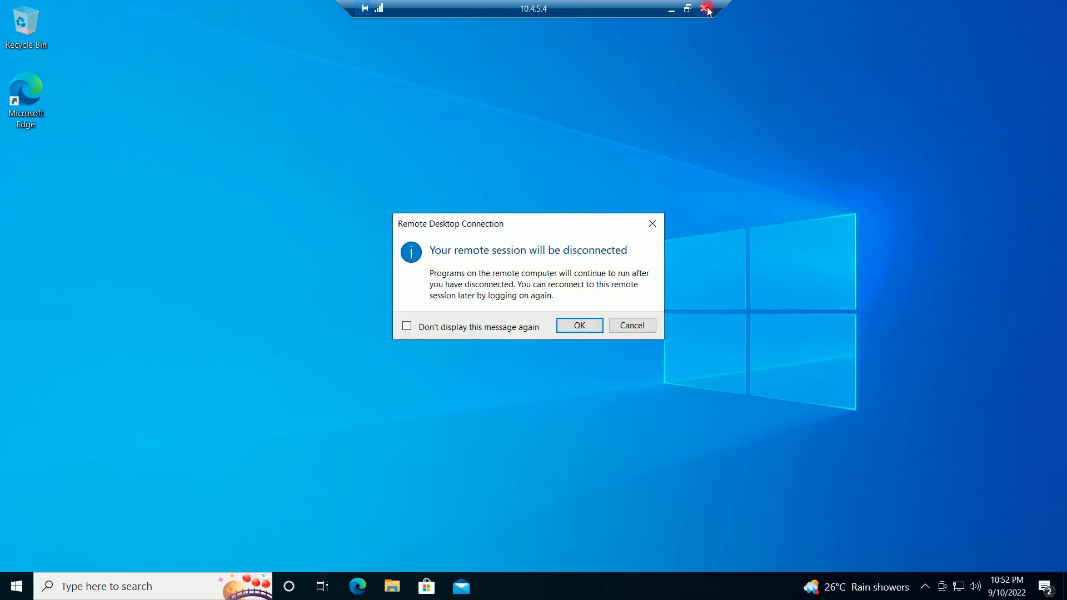
click(580, 325)
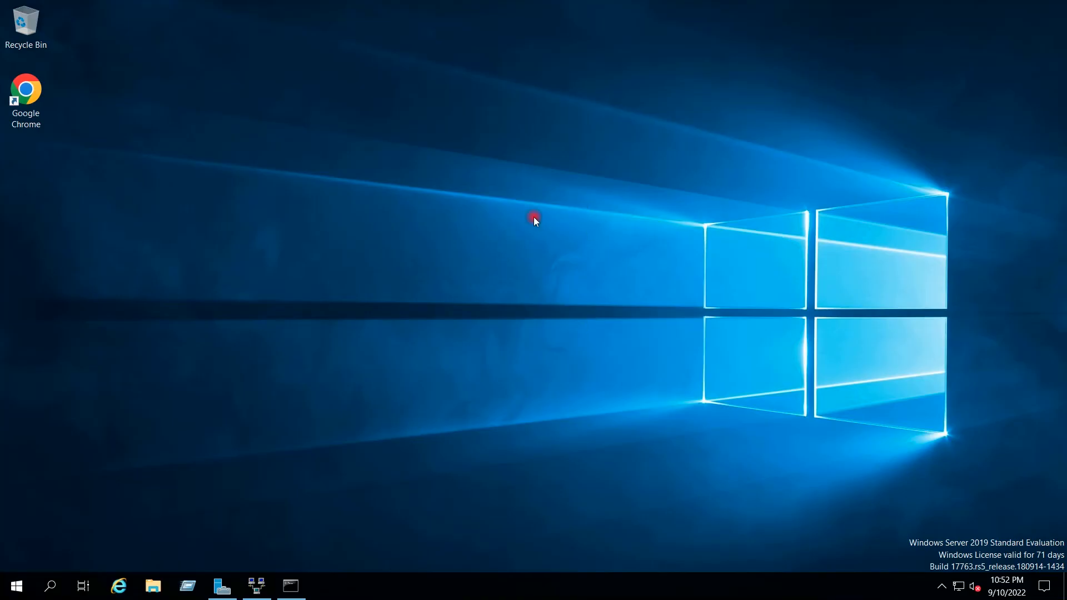
- Minimize the remote session to 192.168.0.151
mouse_move(660, 9)
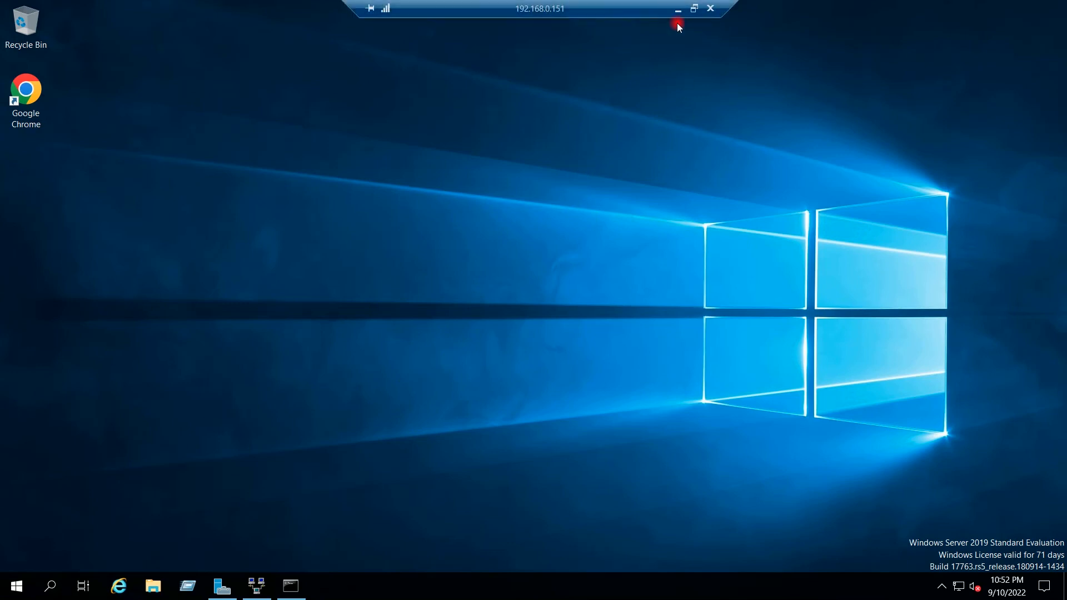
click(676, 9)
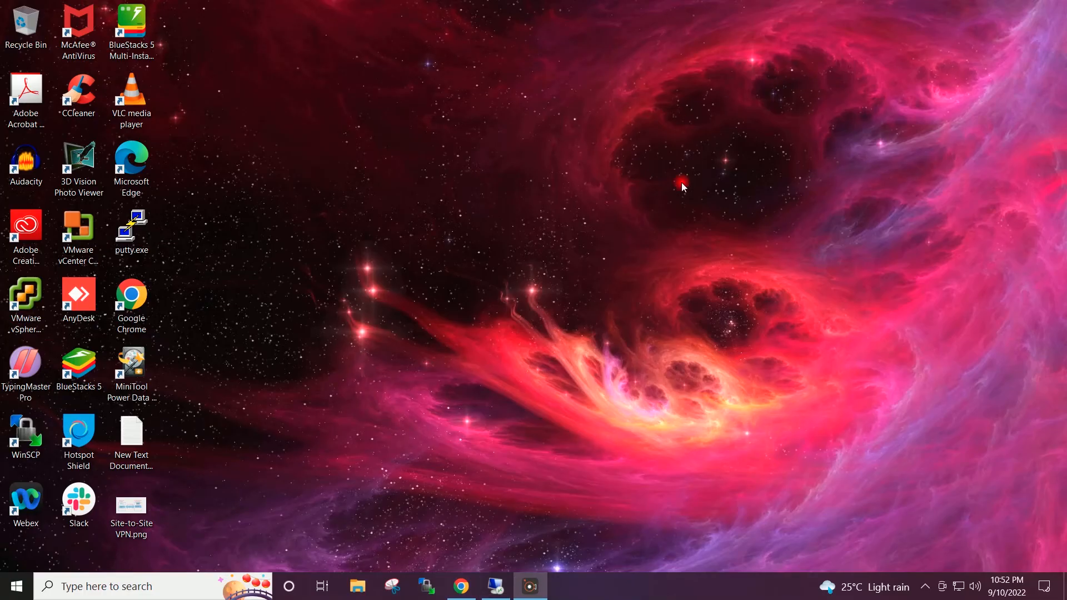
click(629, 183)
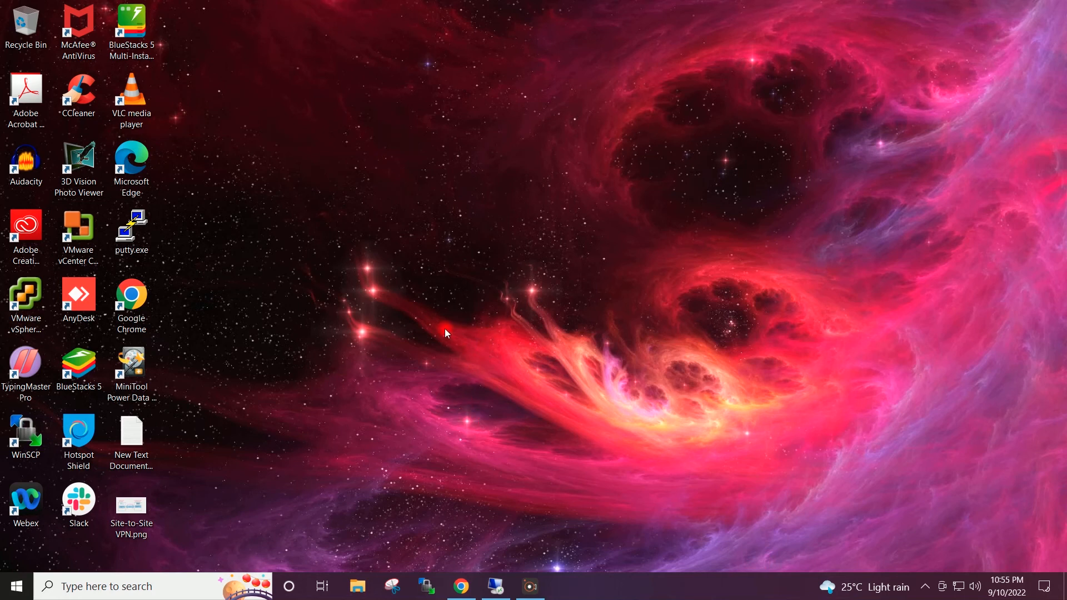
- Run mstsc and start a Remote Desktop connection to 192.168.0.104
key(super+r)
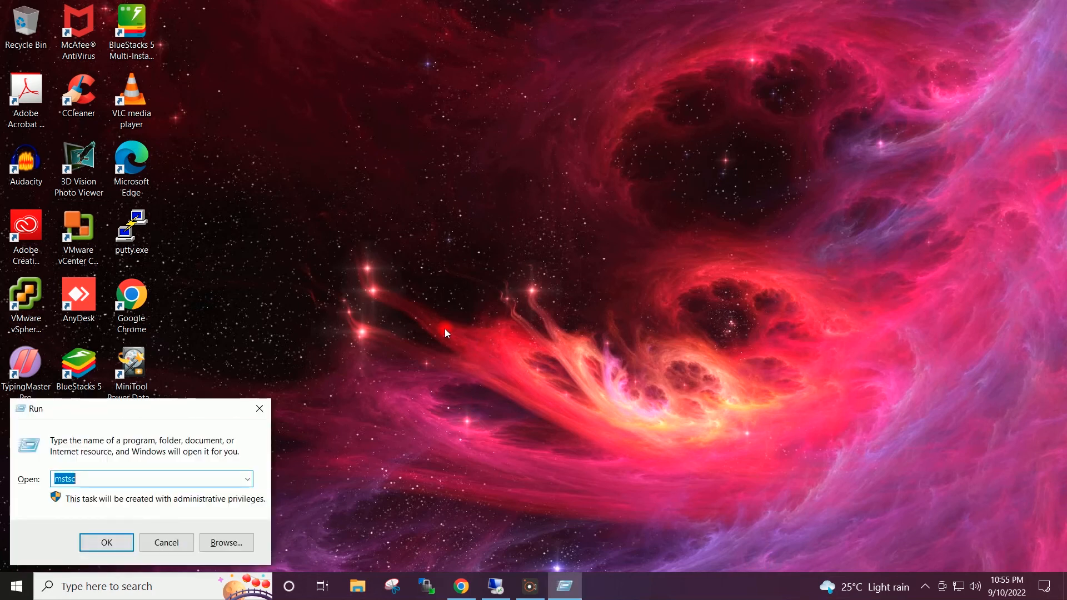
key(Return)
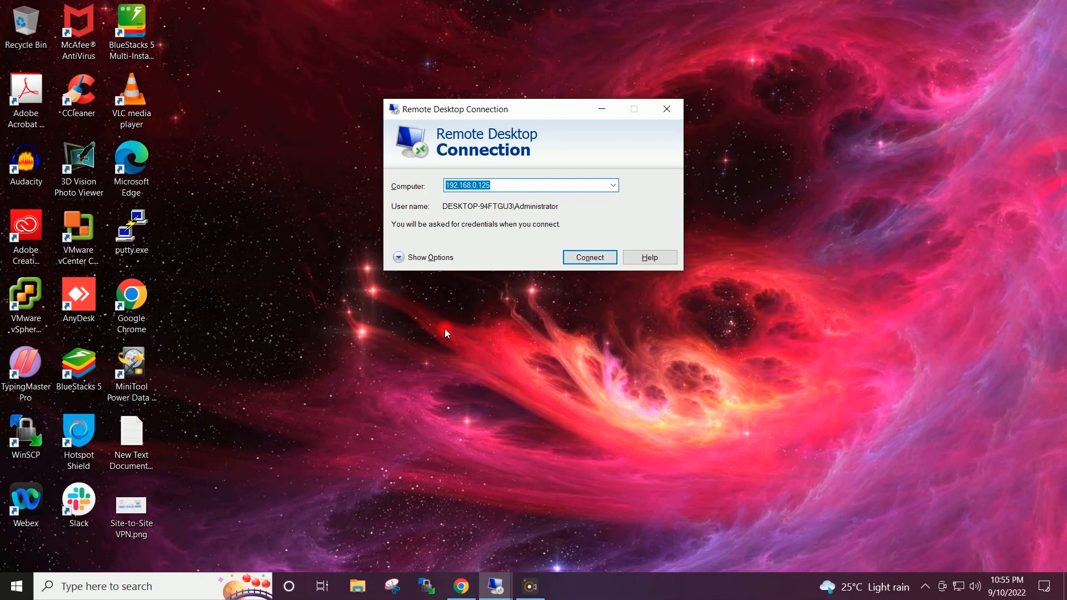
key(End)
key(BackSpace)
key(BackSpace)
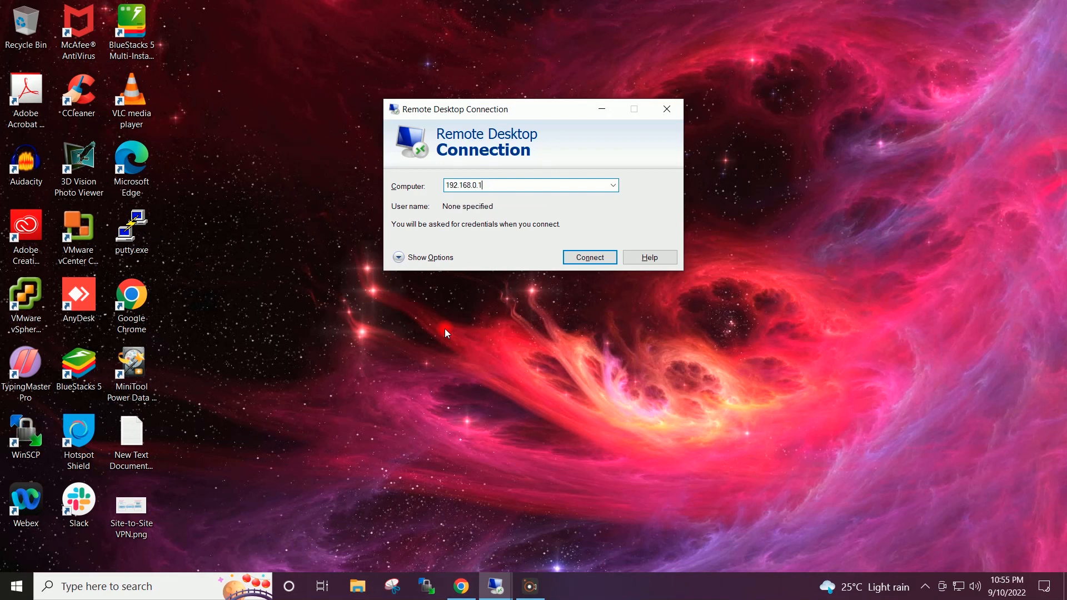
text(04)
key(Return)
- Sign in with the account password and accept the certificate warning to connect
key(shift+Tab)
key(Return)
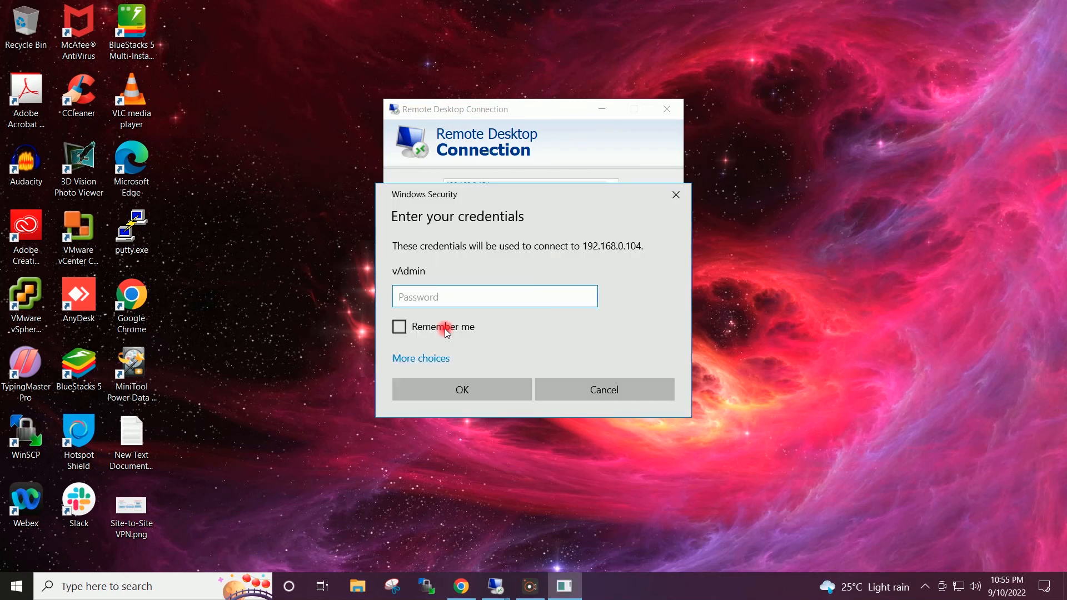
text(***********)
key(Return)
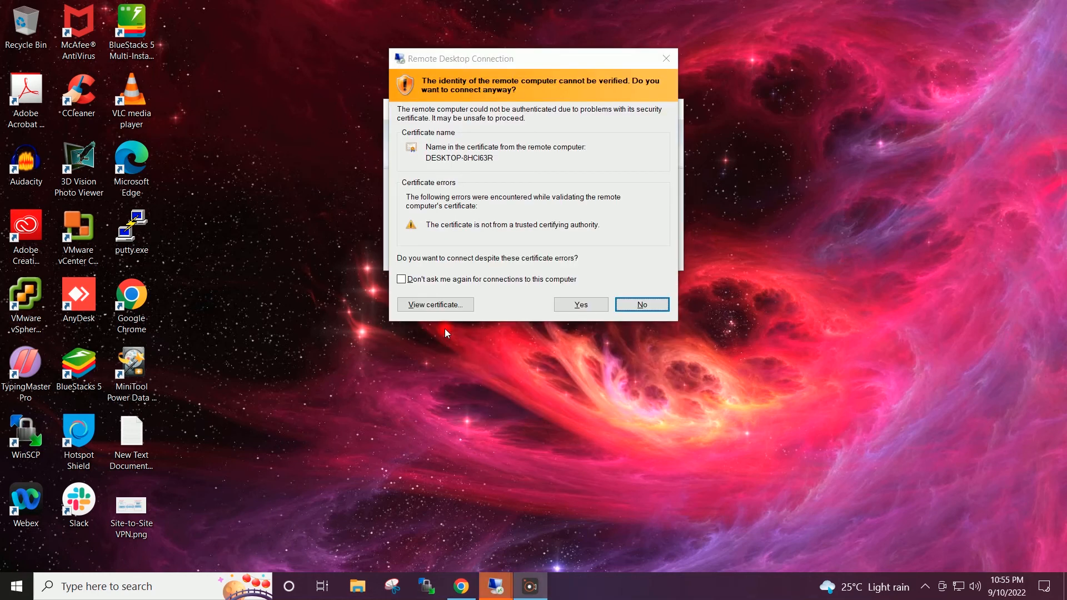
click(591, 306)
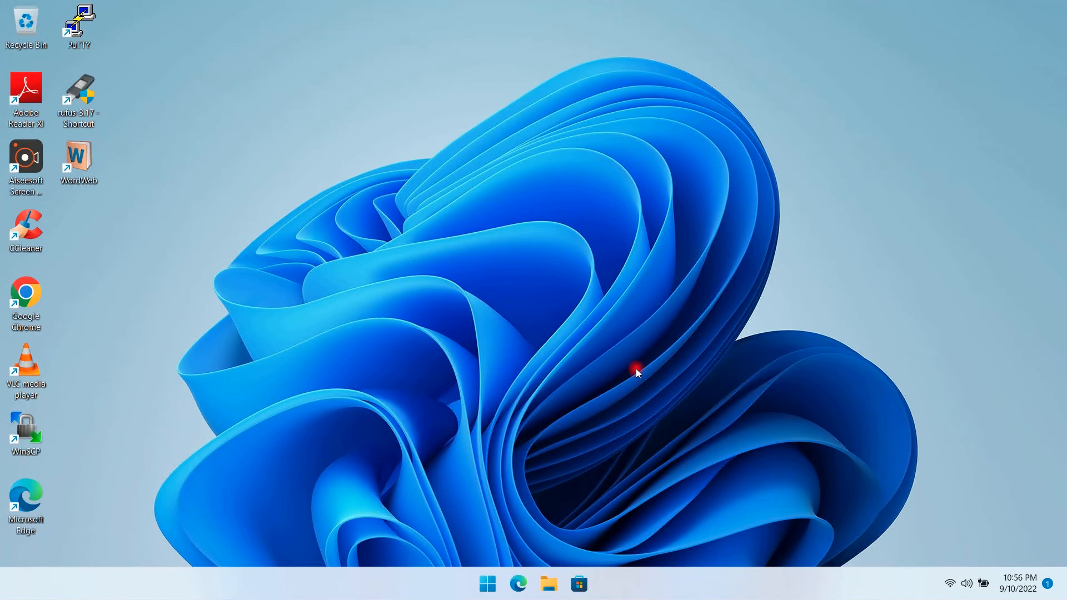
- Open a Command Prompt console with cmd and move it toward the screen centre
key(super+r)
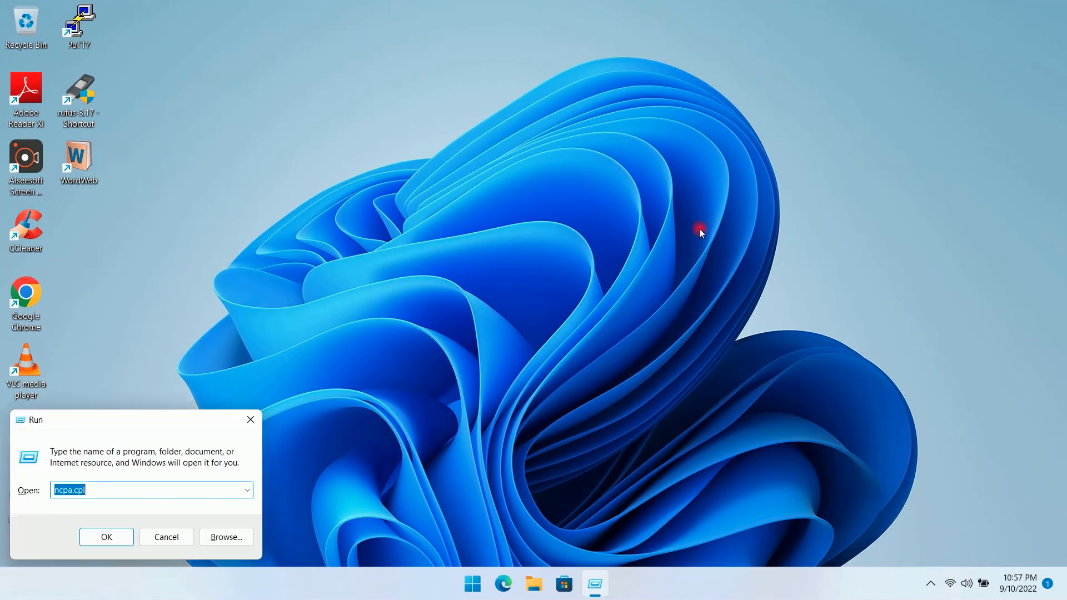
text(cmd)
key(Return)
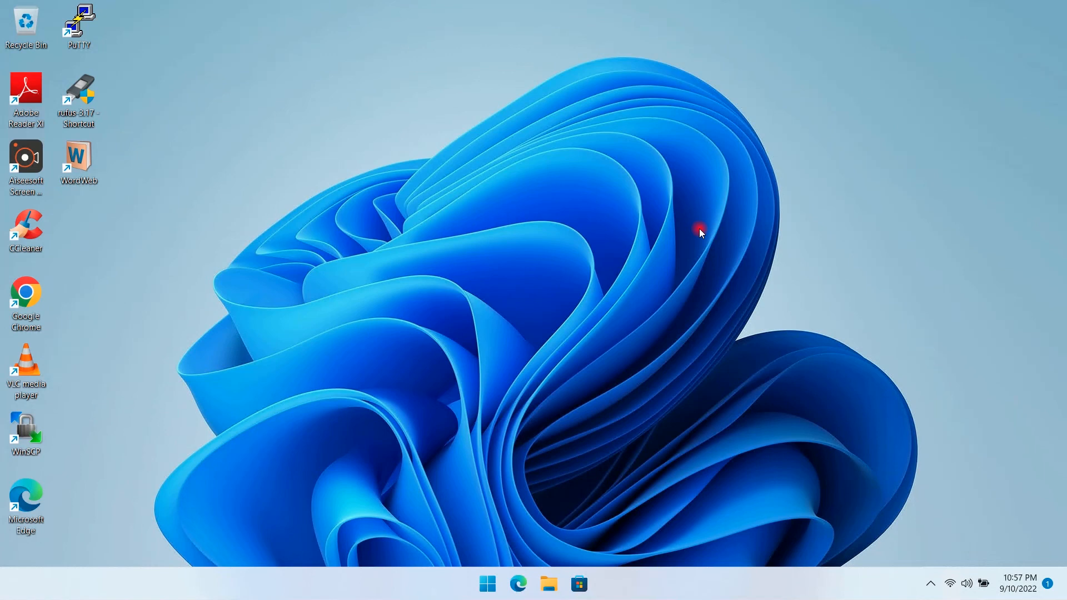
drag(425, 50, 627, 82)
- Ping 10.4.5.4, stop it after the timeouts, and minimize the console
text(pin)
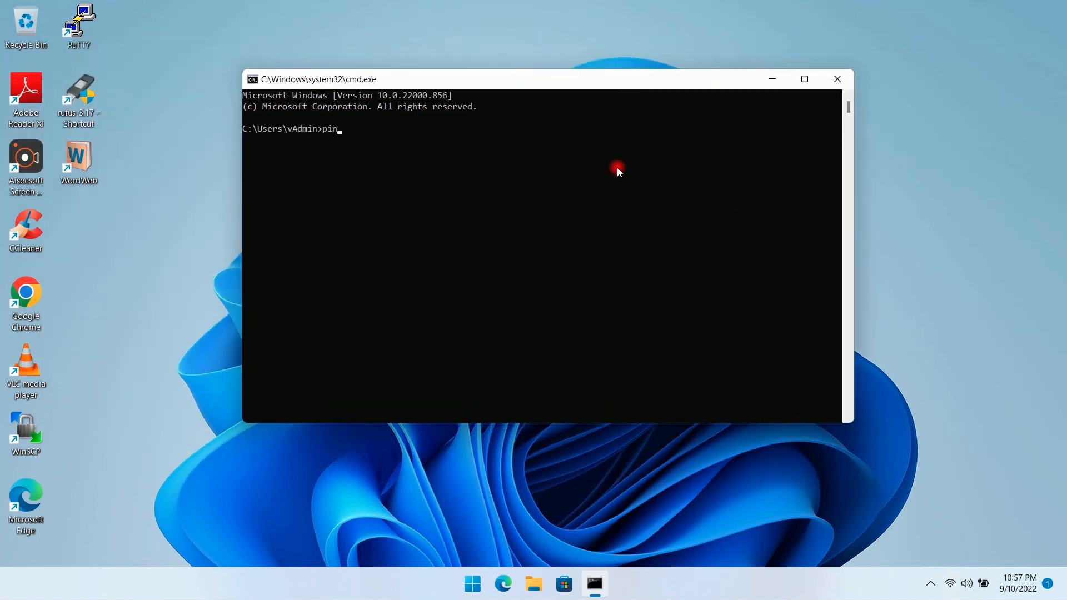
text(g 10.4.5.4)
key(Return)
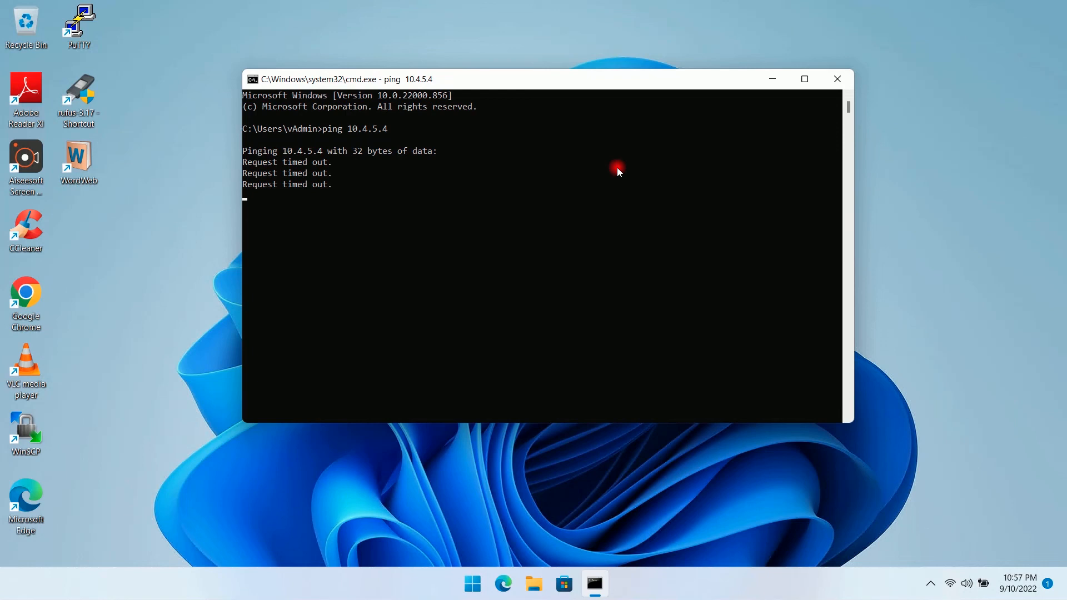
key(ctrl+c)
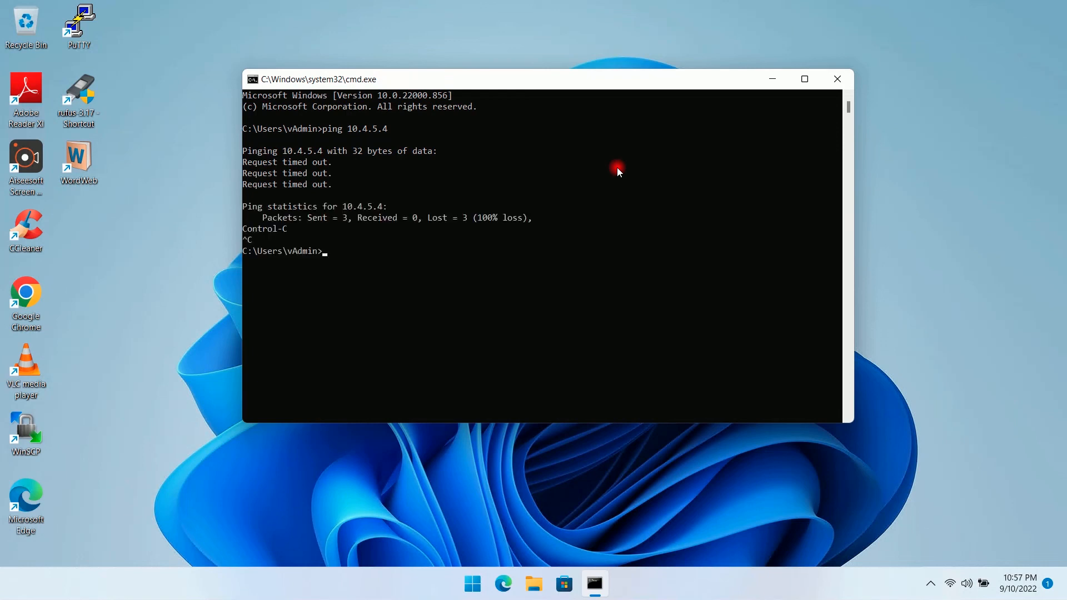
click(773, 79)
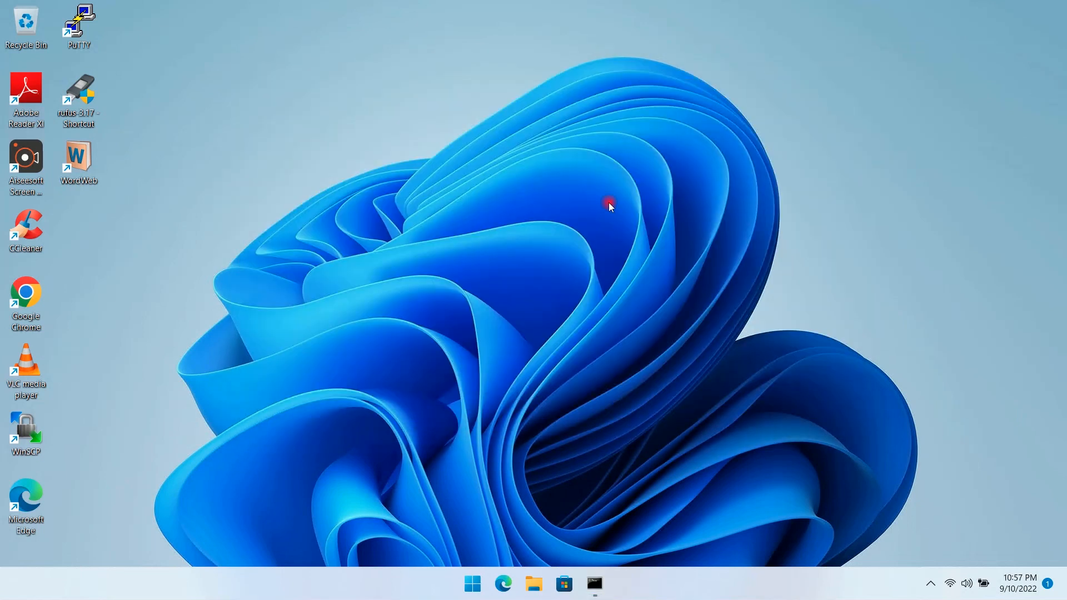
- Launch ncpa.cpl and open the Wi-Fi connection's properties
key(super+r)
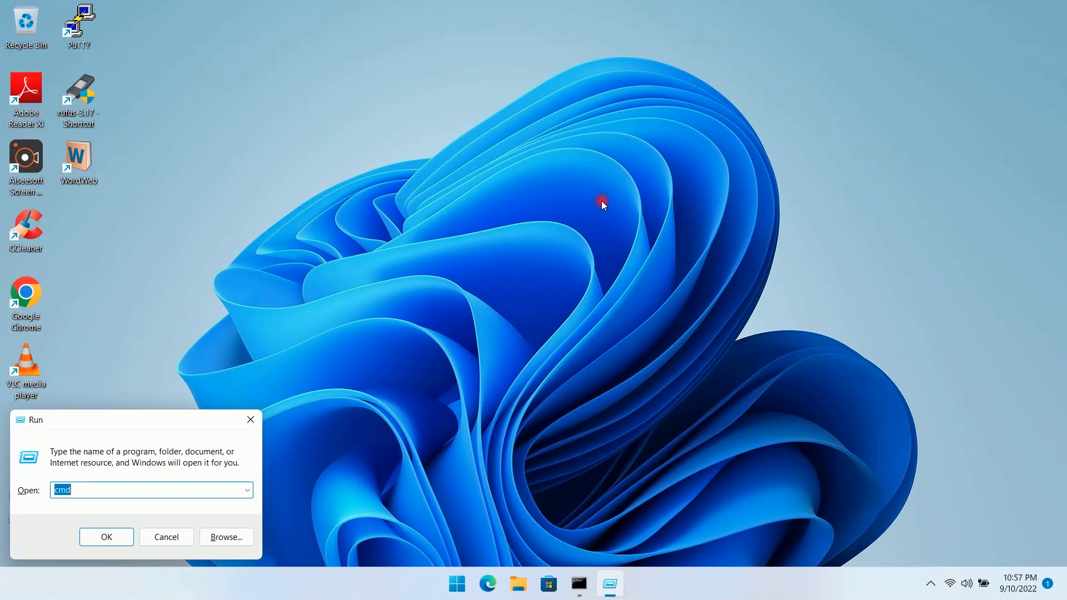
text(nc)
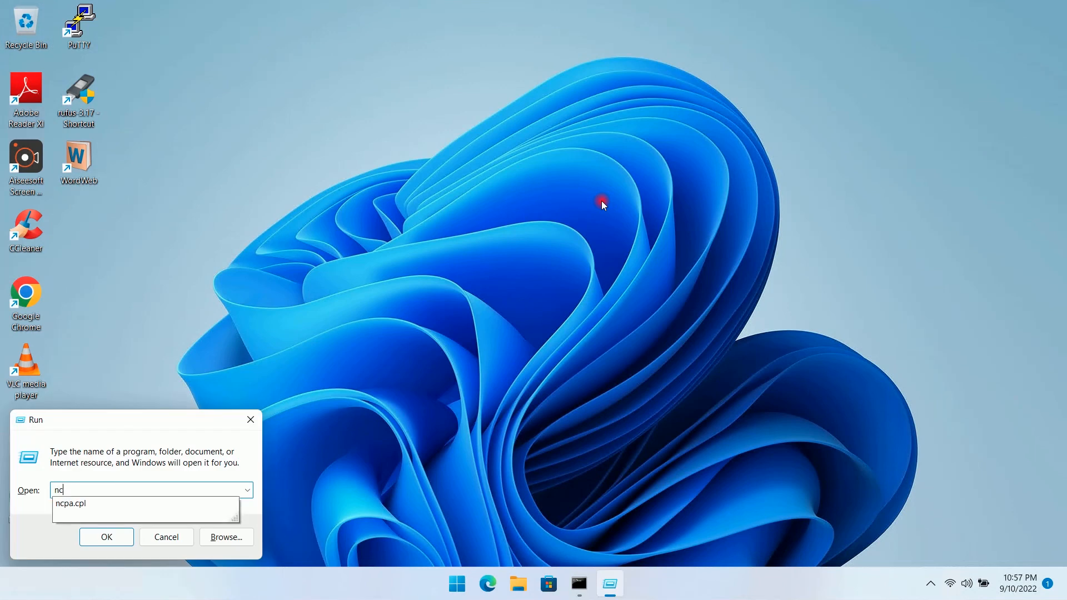
key(Down)
key(Return)
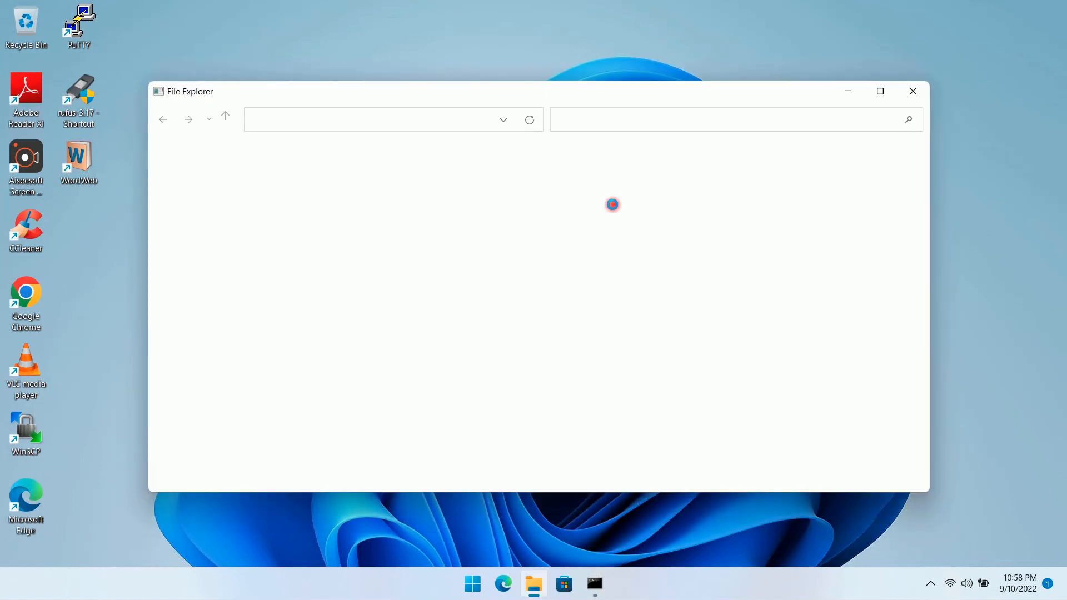
drag(535, 92, 667, 114)
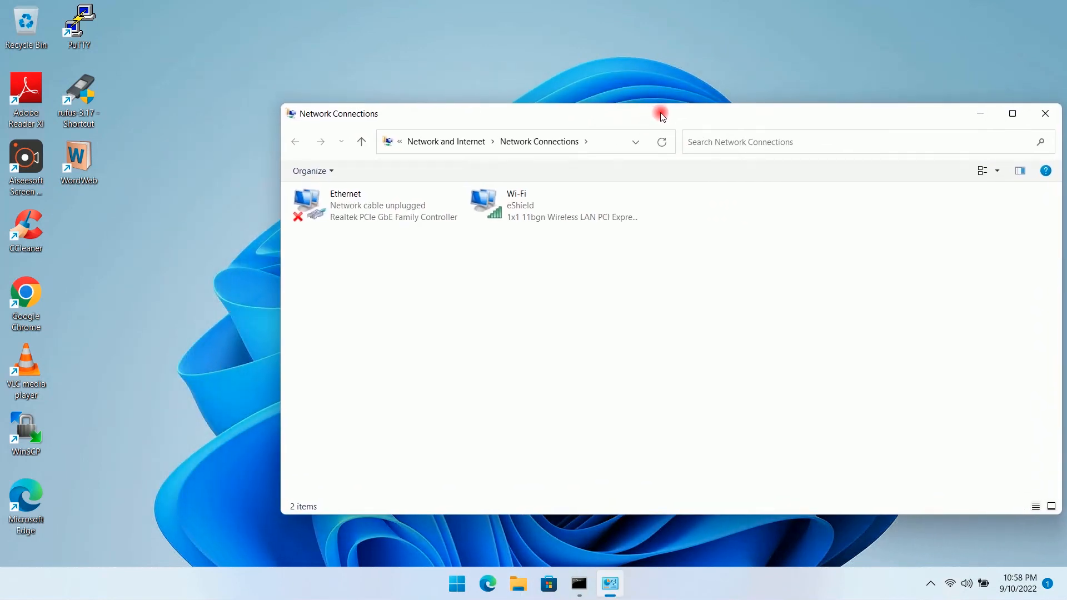
click(516, 202)
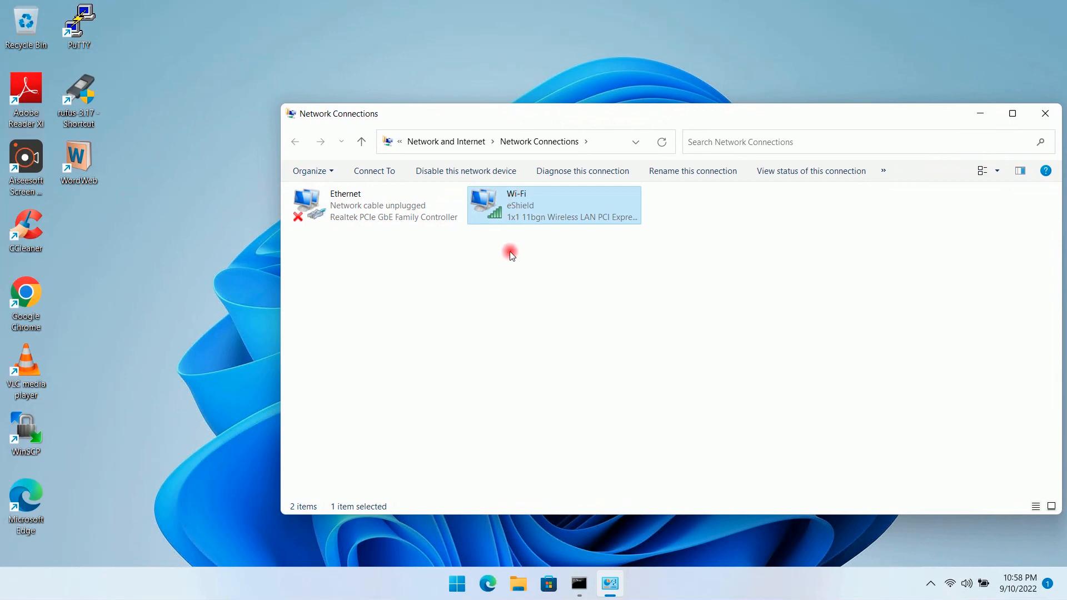
right_click(509, 208)
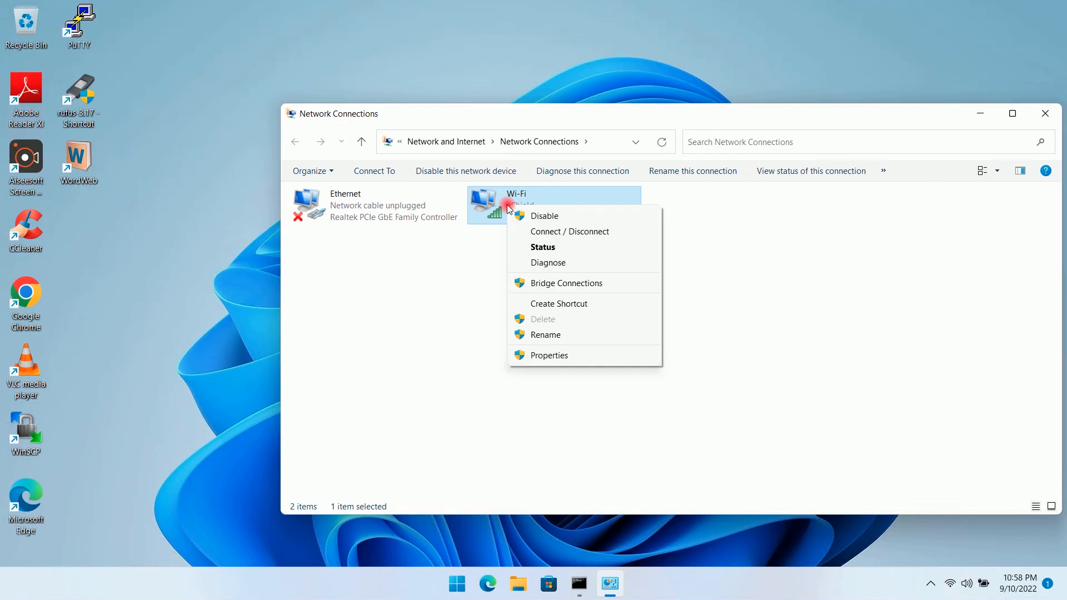
click(543, 356)
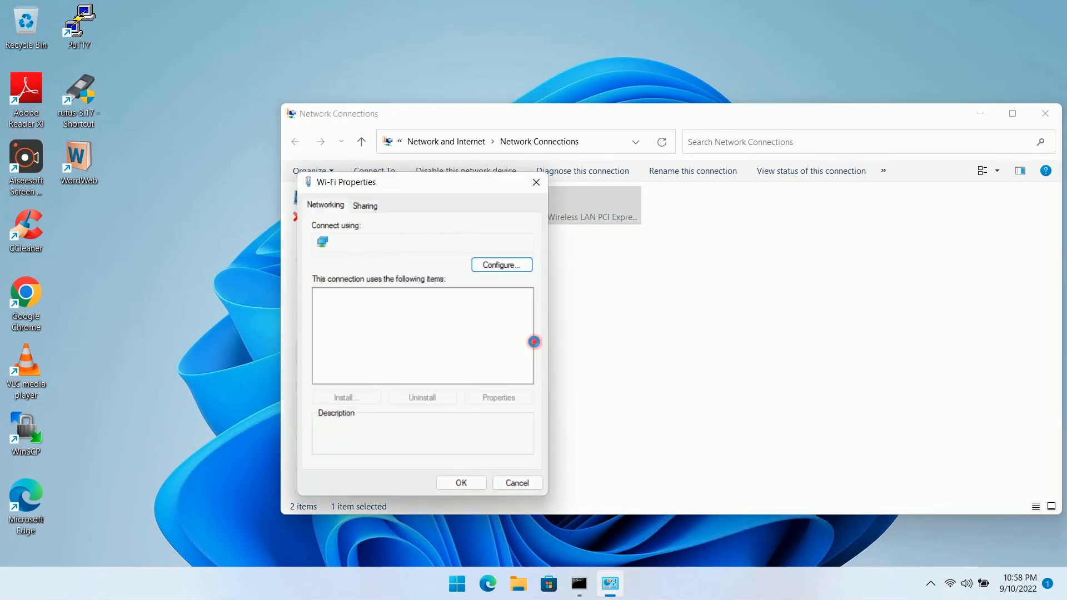
- Set the Wi-Fi IPv4 default gateway to 192.168.0.151, save, and close Network Connections
drag(503, 183, 625, 165)
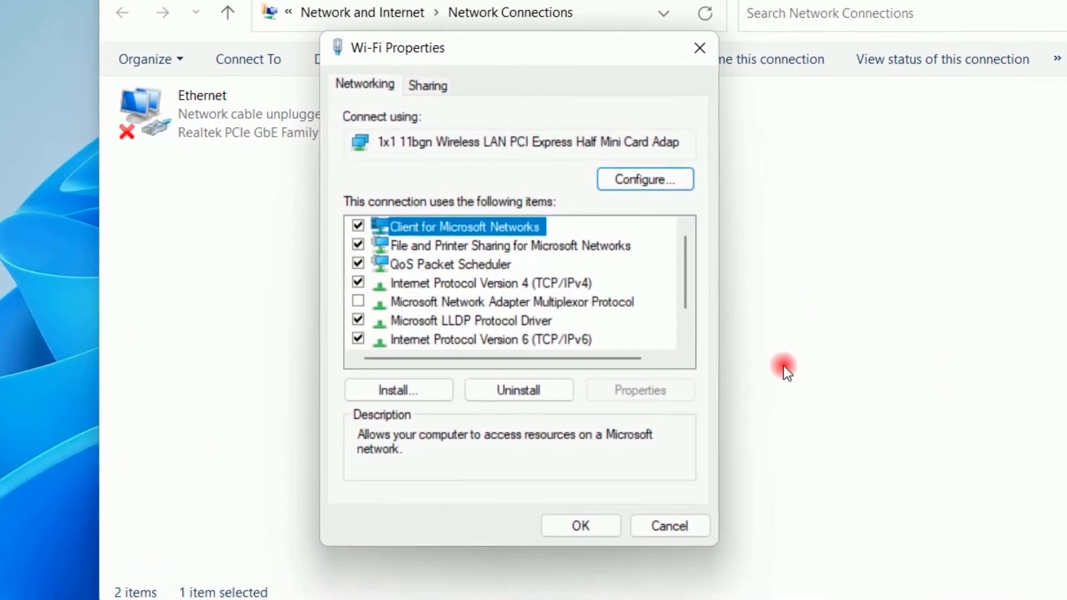
click(562, 291)
click(658, 391)
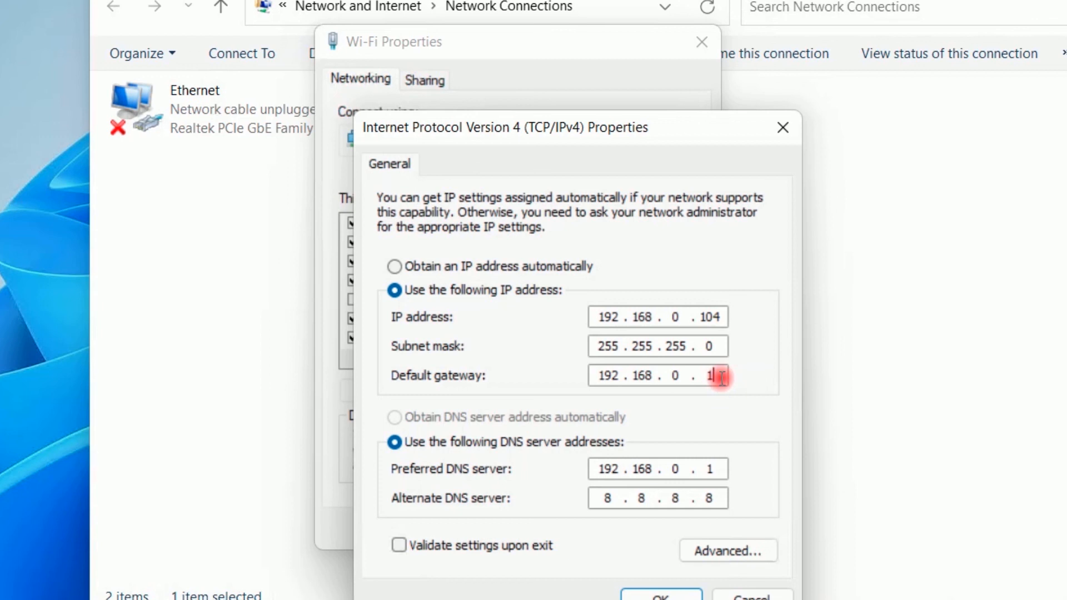
text(51)
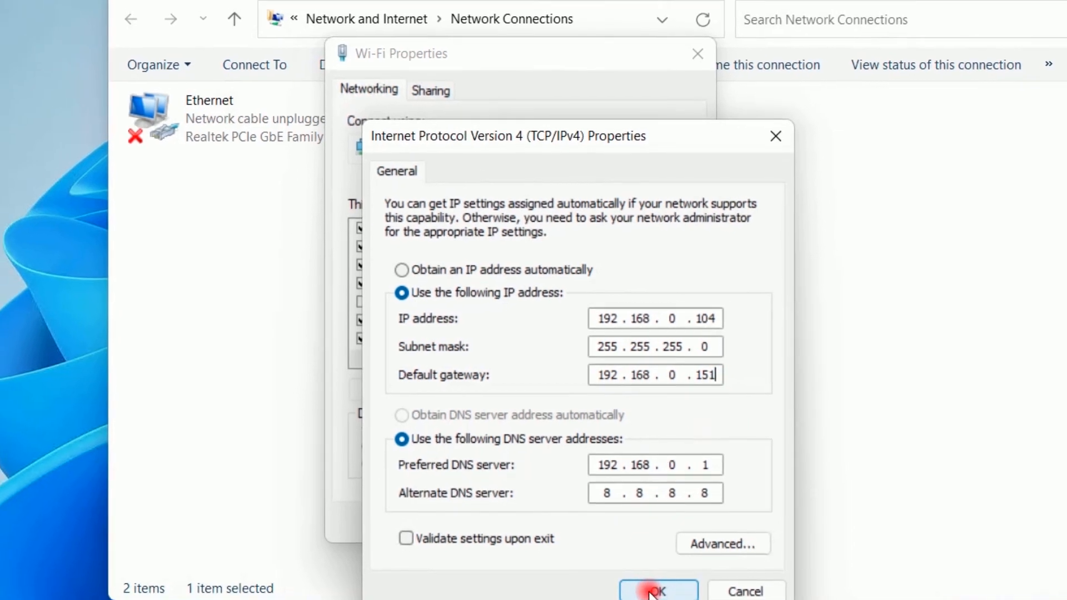
click(654, 591)
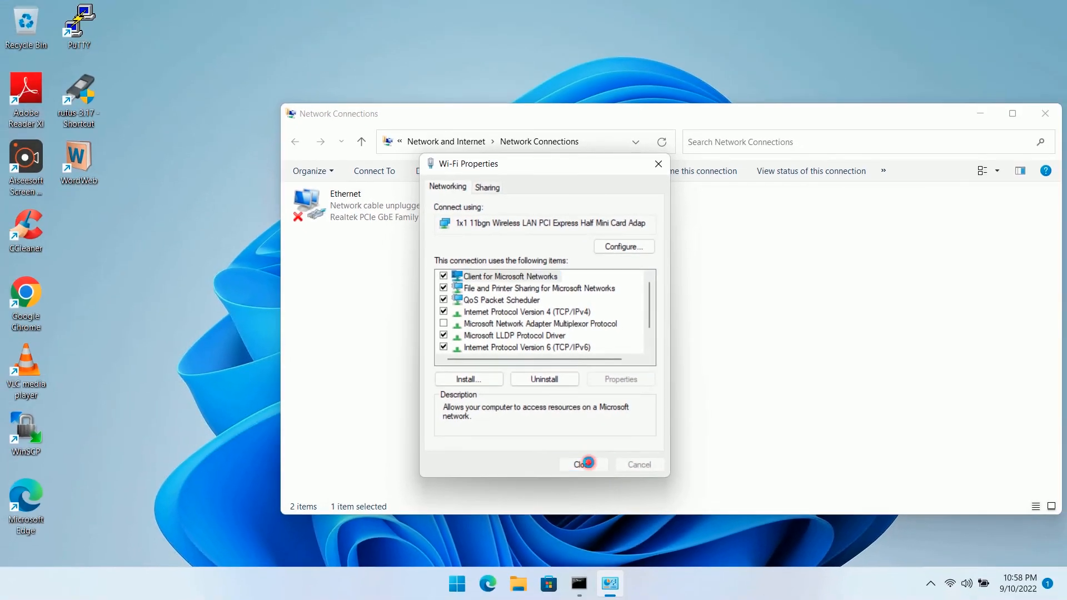
click(599, 490)
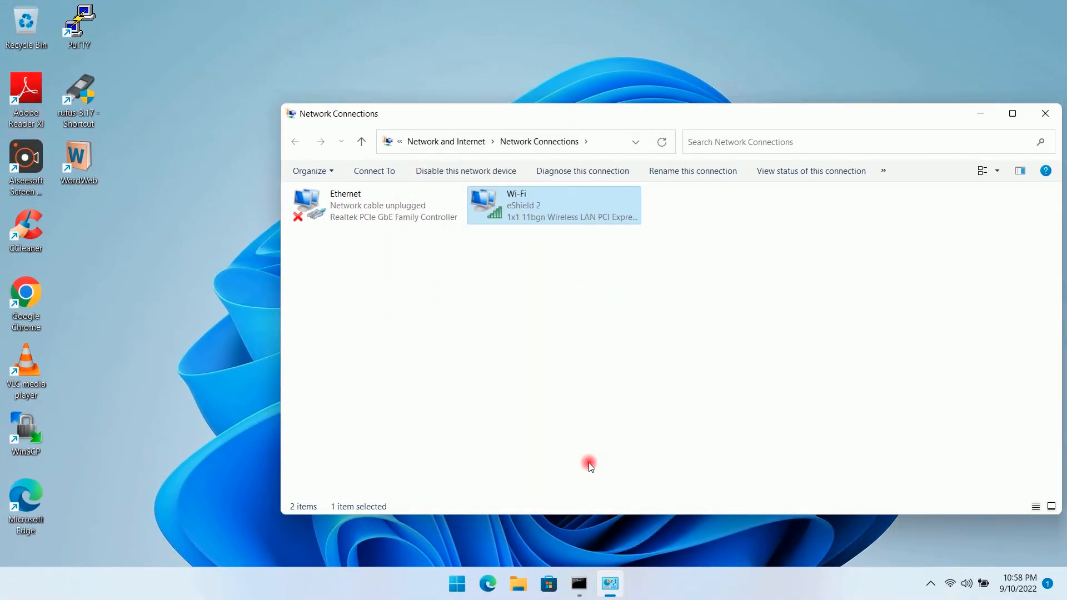
click(600, 351)
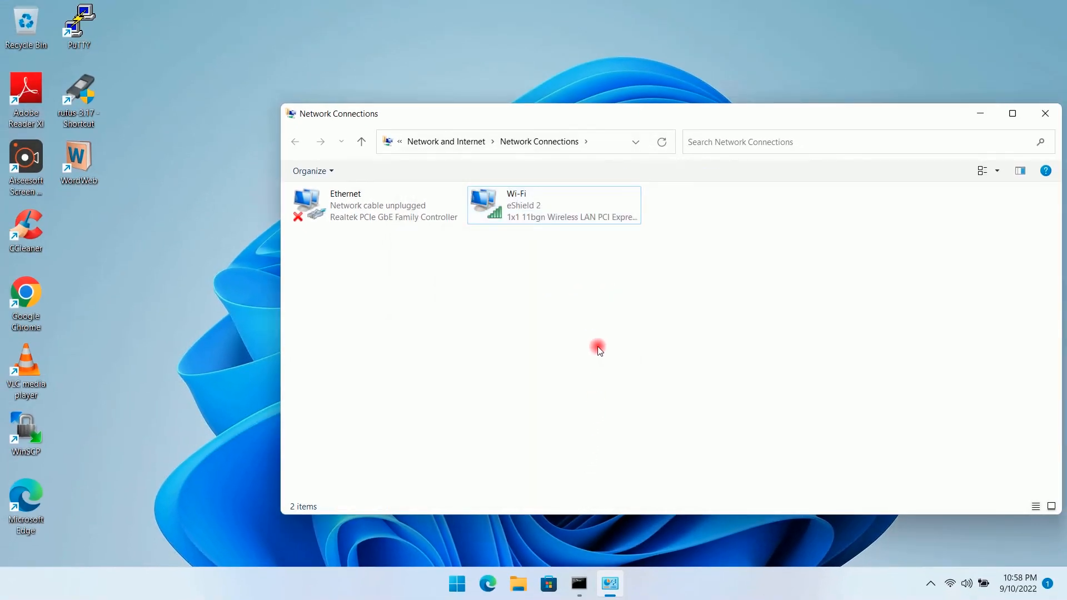
click(1047, 117)
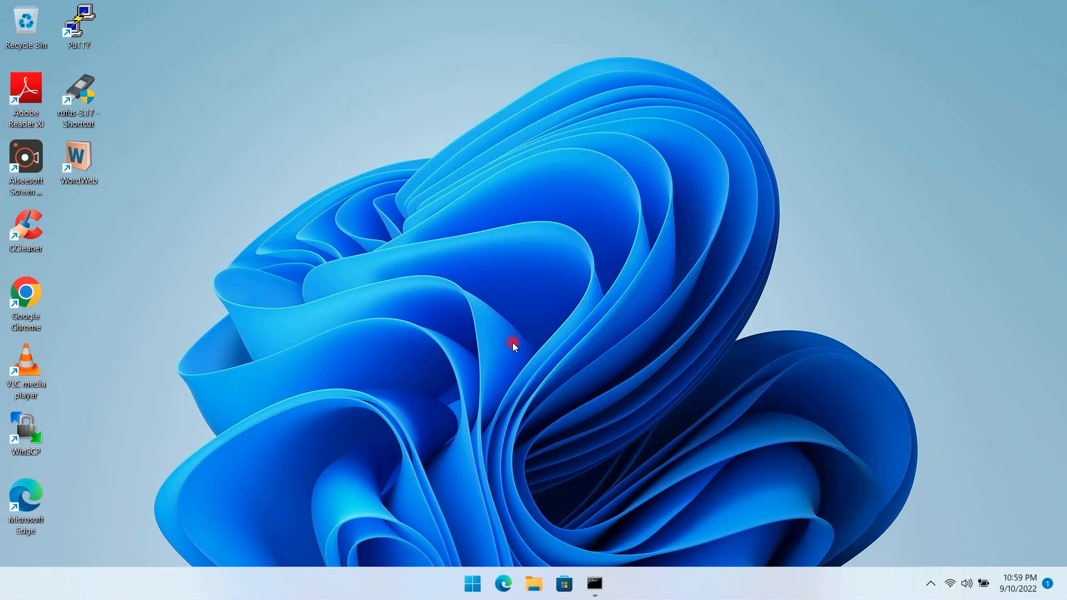
- Rerun ping 10.4.5.4 three times, getting replies with 0% loss, then minimize the console
click(595, 583)
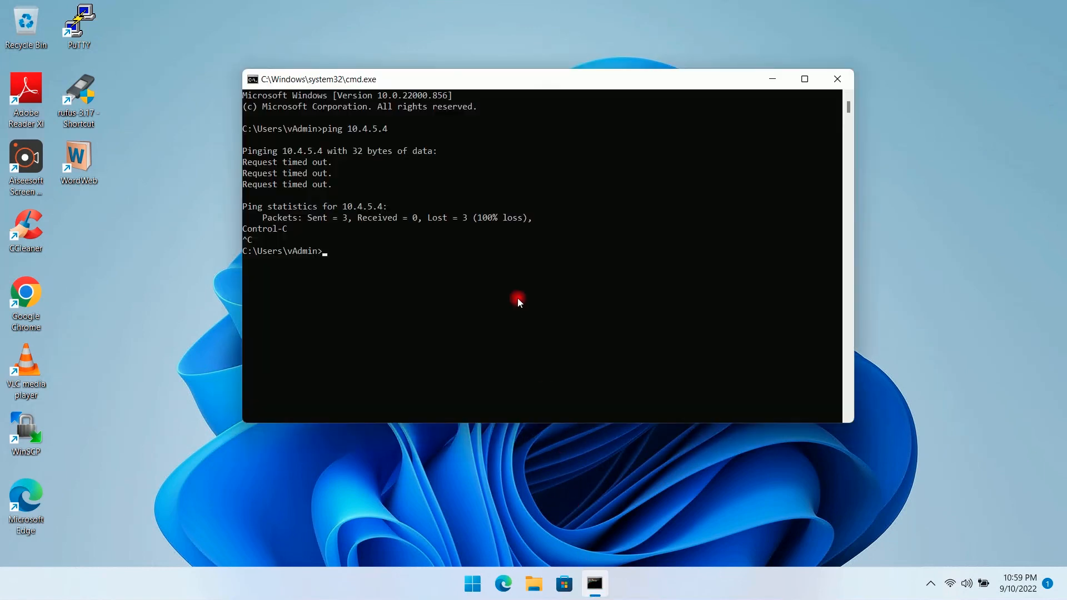
key(Up)
key(Return)
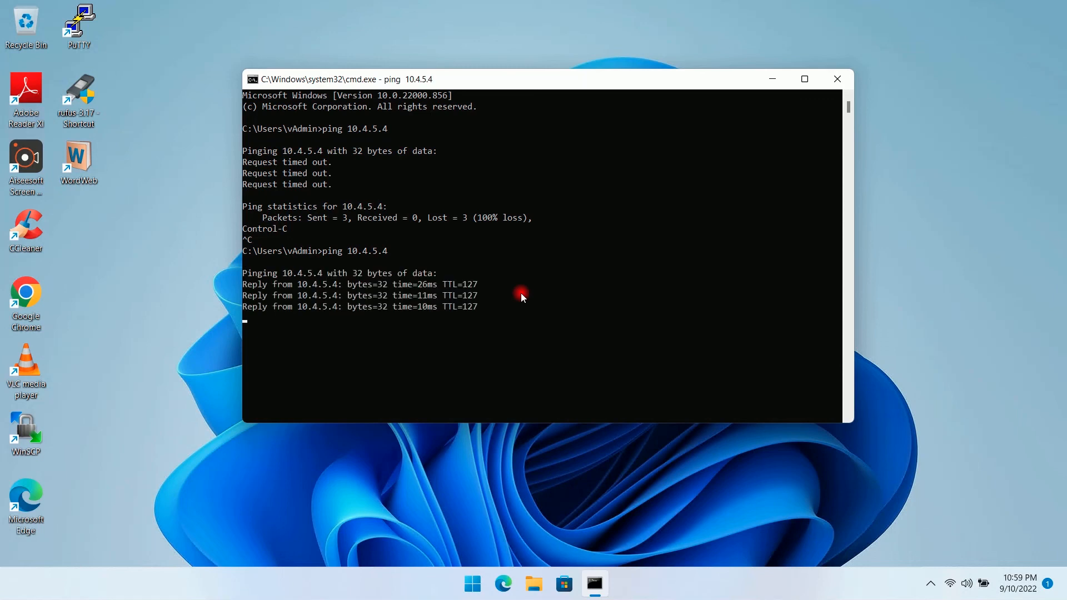
key(Up)
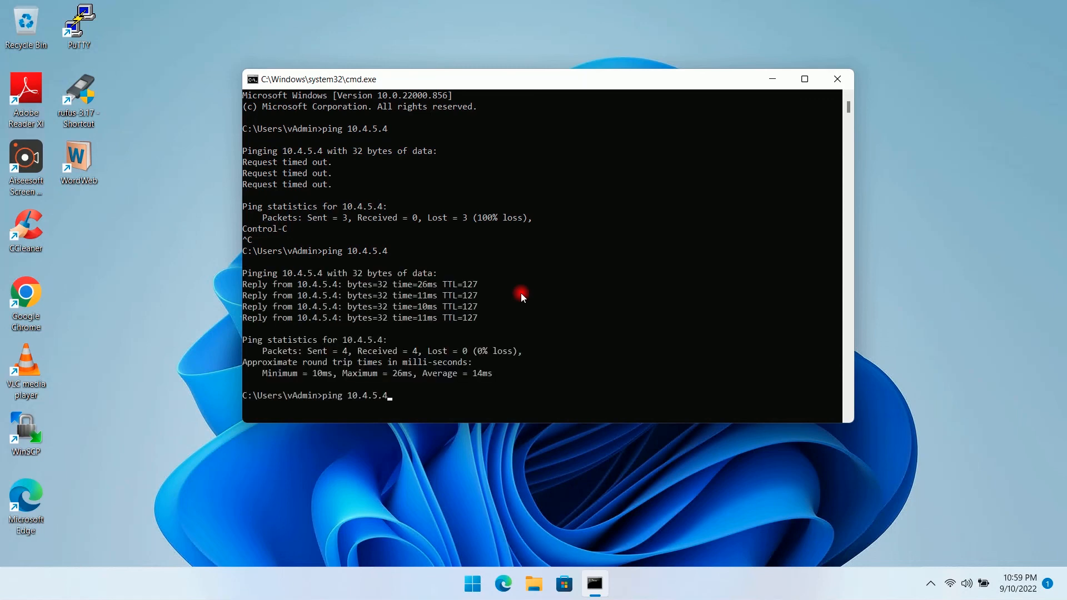
key(Return)
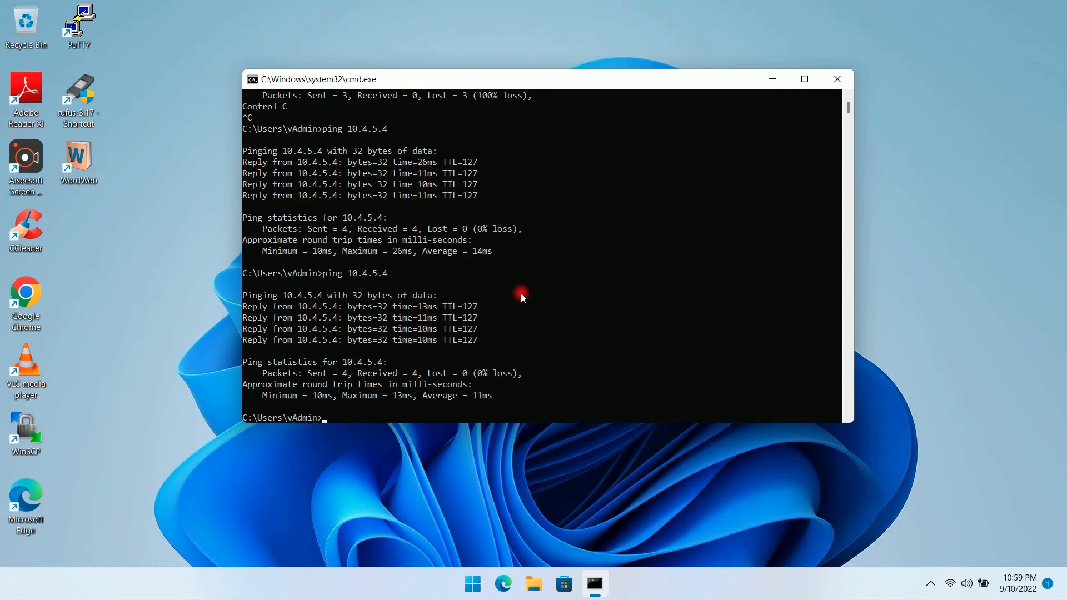
key(Up)
key(Return)
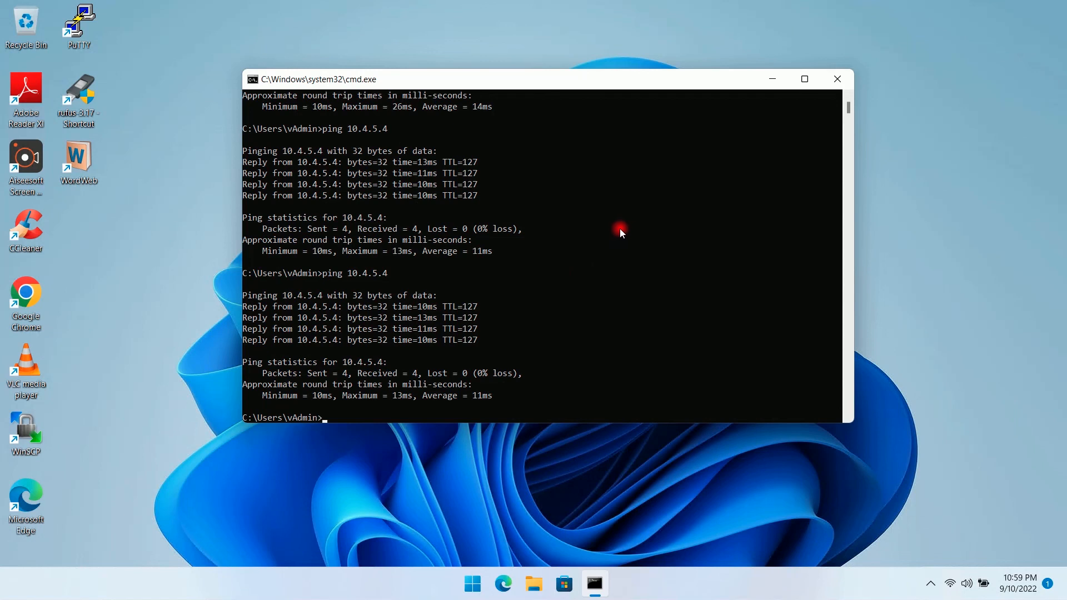
click(776, 79)
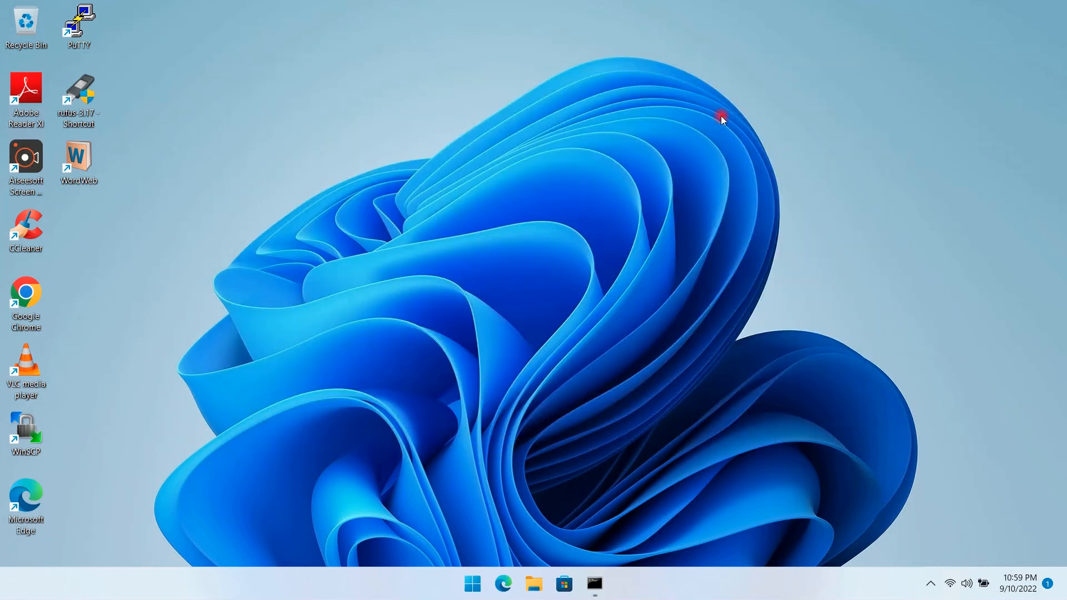
- Minimize the 192.168.0.104 remote session from its connection bar
mouse_move(705, 5)
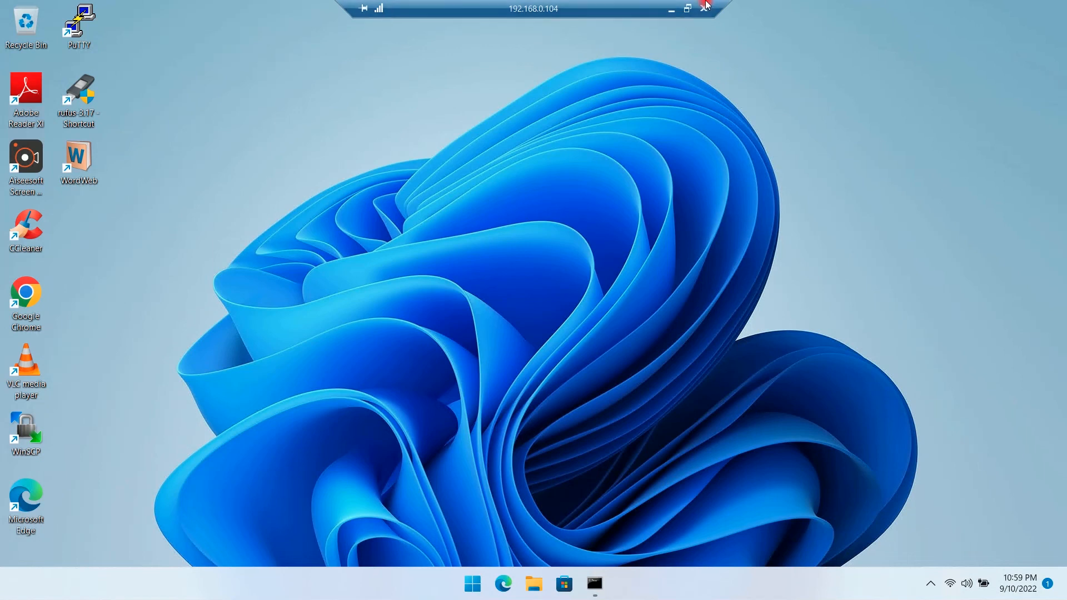
click(673, 10)
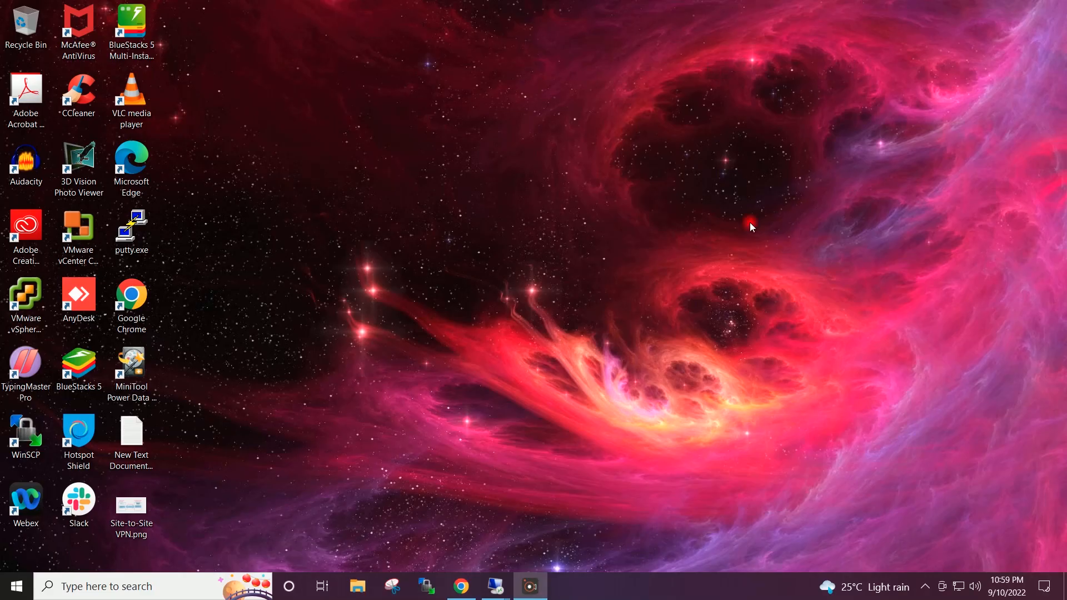